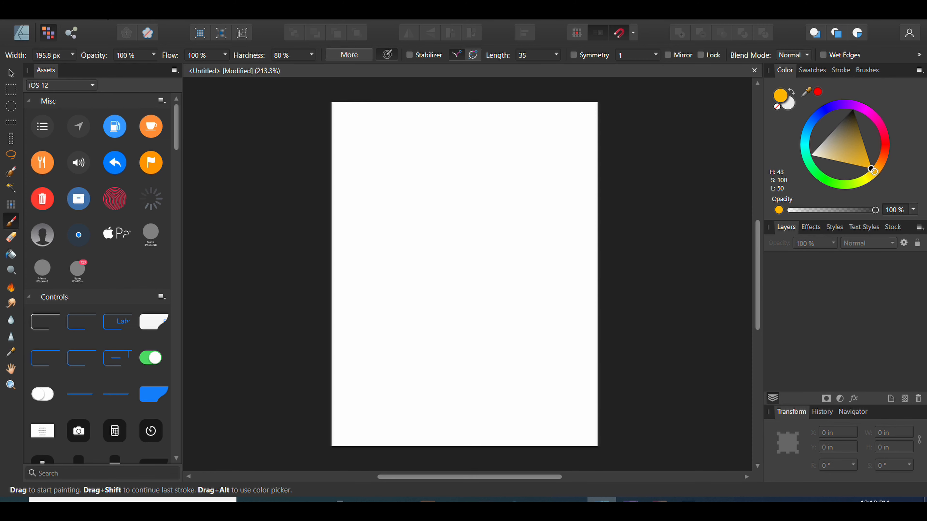
- Start placing an image and browse the table tent mockup folder for the pizza picture
click(38, 11)
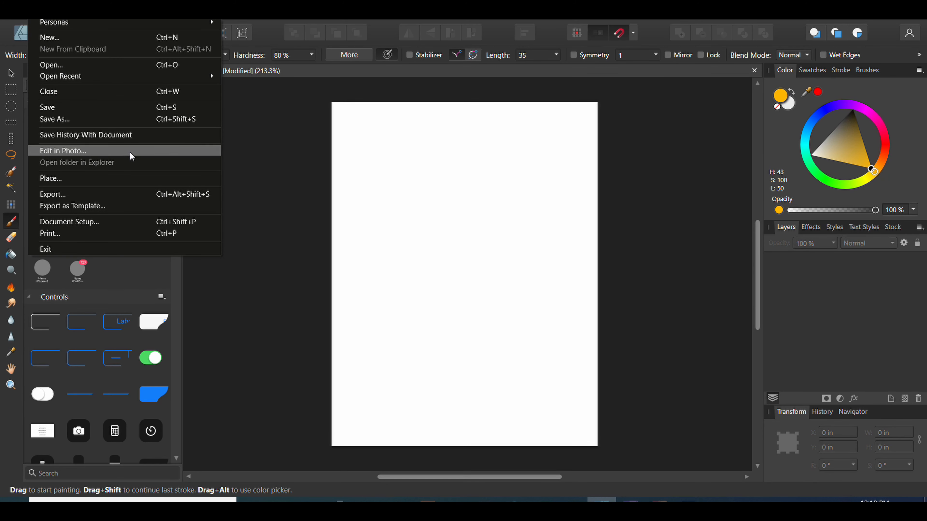
click(142, 174)
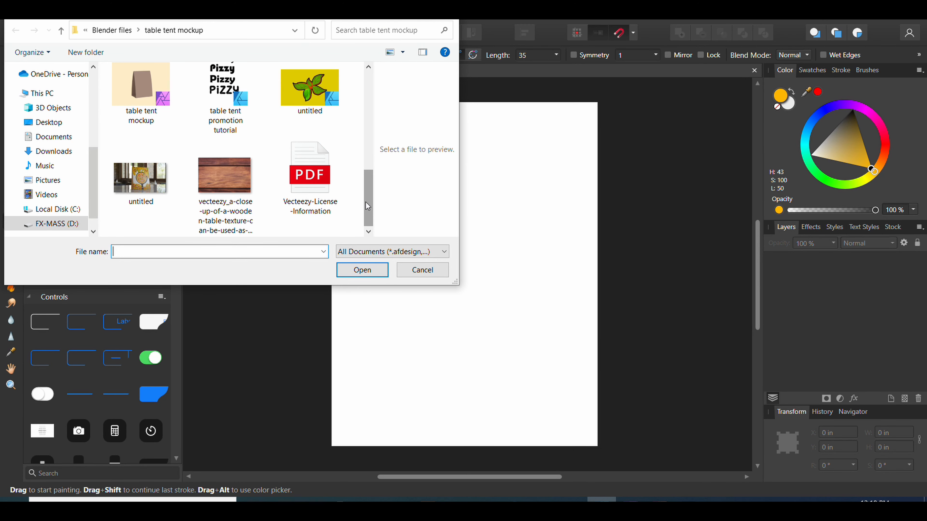
scroll(367, 203, up, 3)
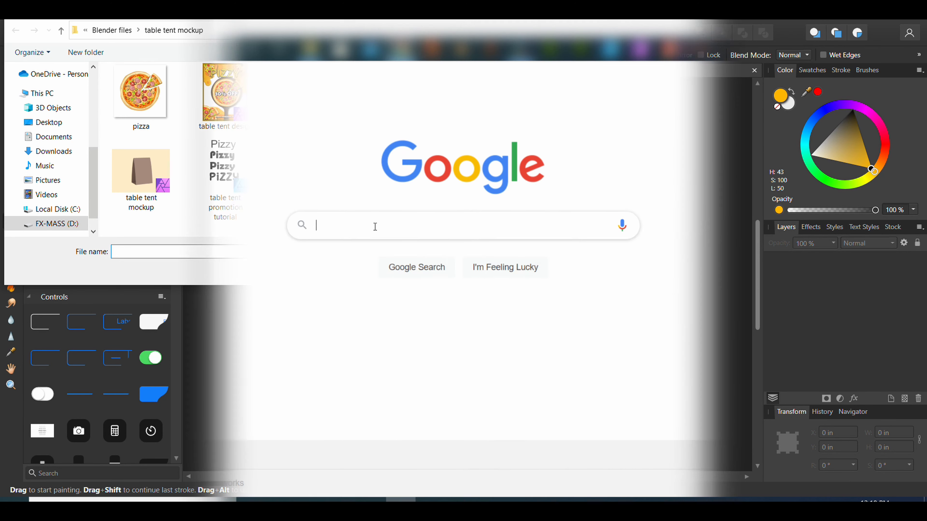
- Switch to the web browser, search Google for vecteezy and open the Vecteezy website
text(vec)
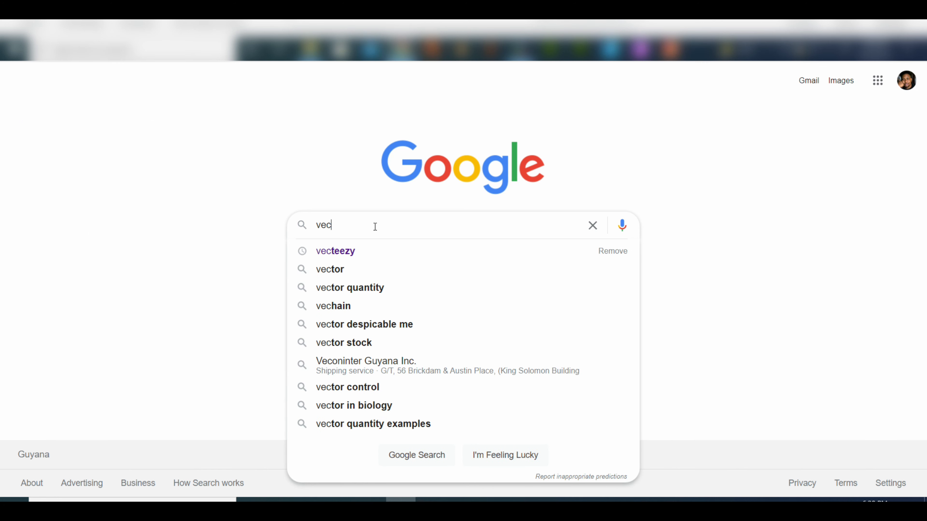
click(377, 249)
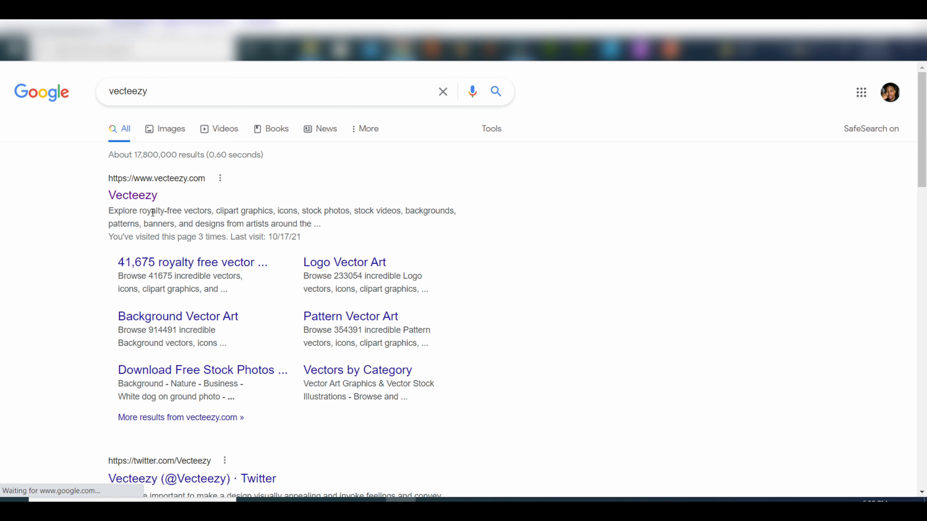
click(136, 203)
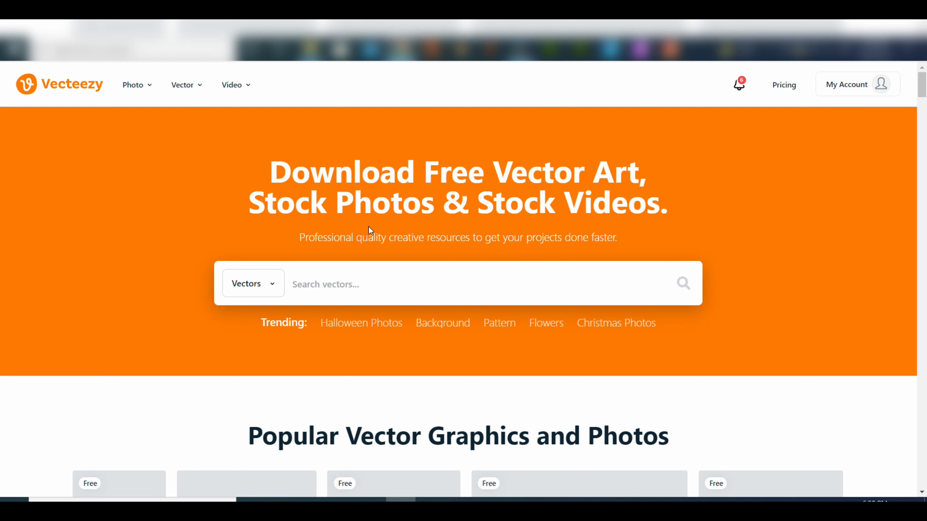
- Look through the Vecteezy home page, from the popular and trending graphics down to the reasons for using the site
scroll(411, 265, down, 3)
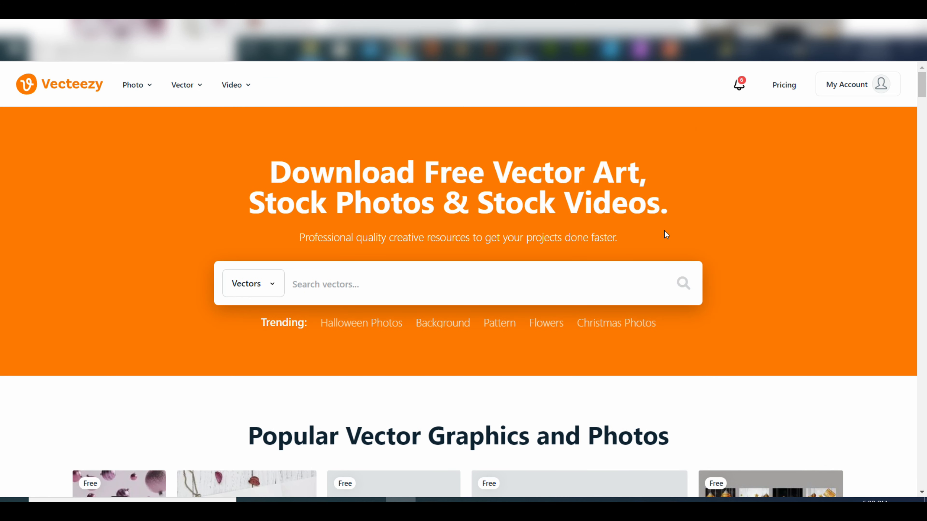
scroll(664, 232, down, 8)
scroll(621, 263, down, 3)
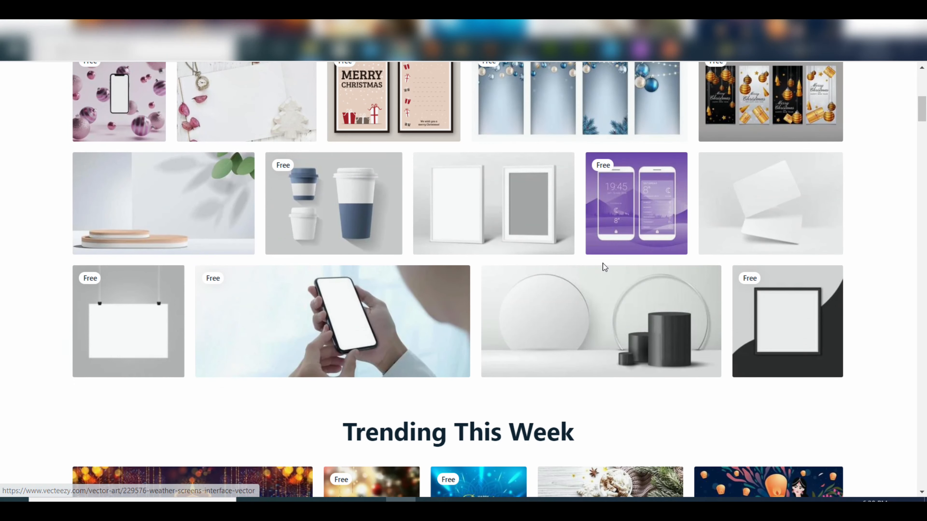
scroll(600, 276, down, 3)
scroll(598, 274, down, 5)
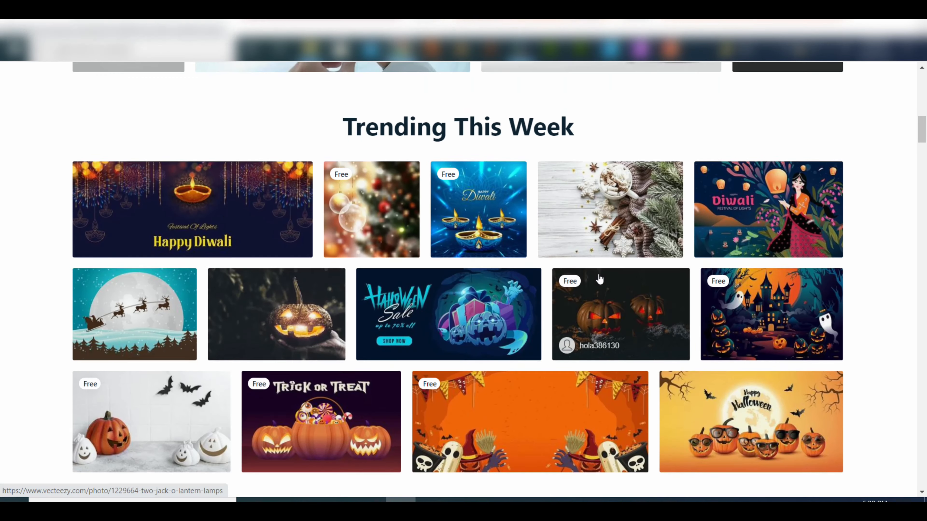
scroll(598, 273, down, 7)
scroll(599, 278, down, 9)
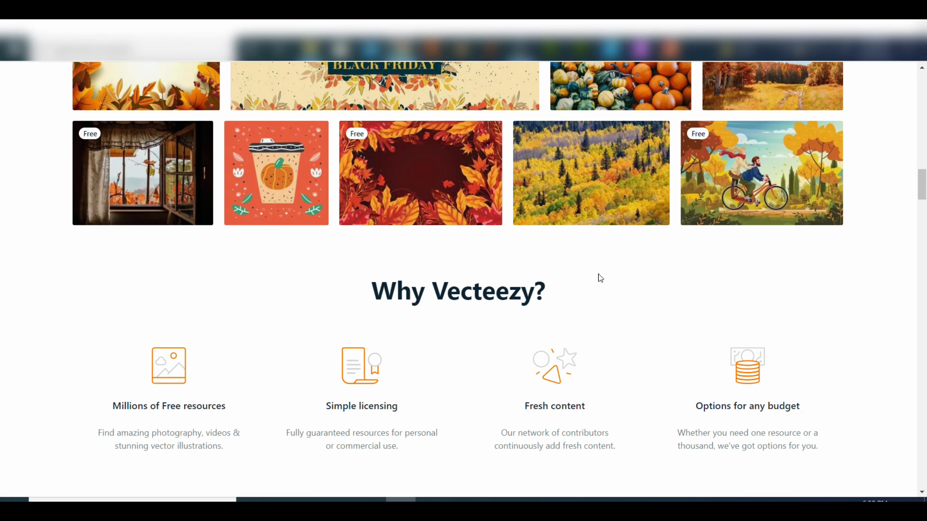
scroll(599, 278, down, 7)
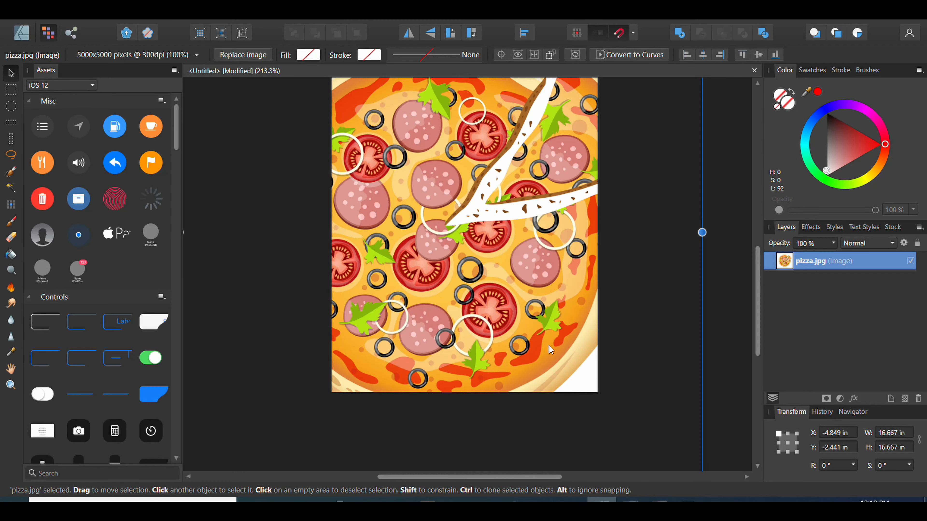
- Scale the placed pizza.jpg down to about 4.17 in square and move it near the middle of the page
scroll(555, 349, down, 3)
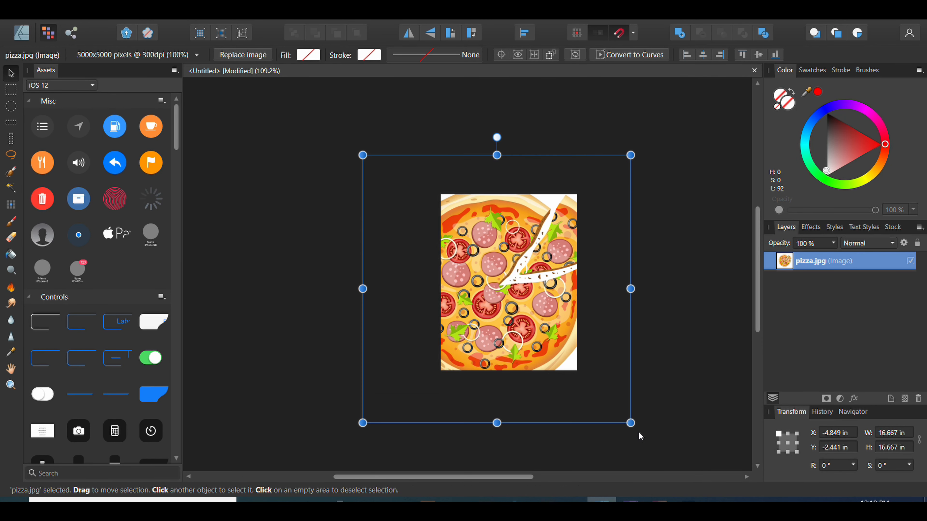
drag(630, 423, 541, 320)
drag(495, 283, 513, 283)
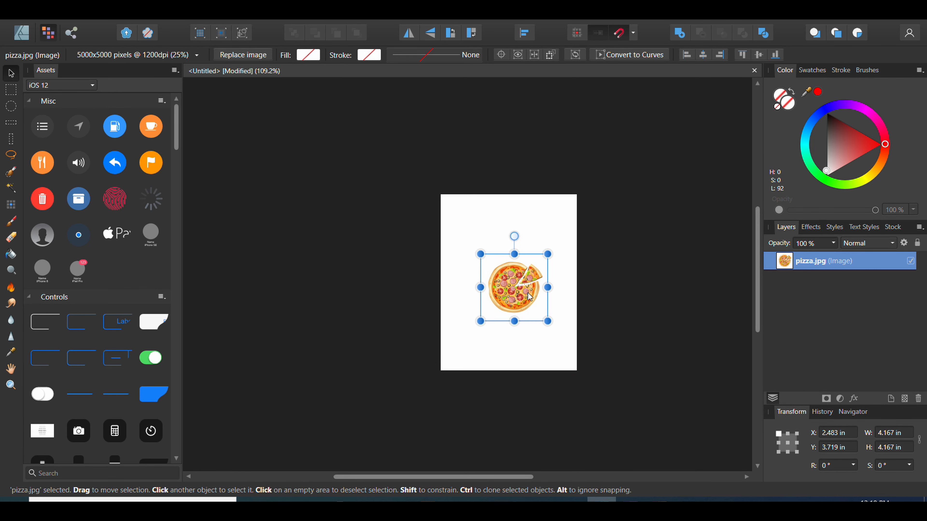
- Enlarge the pizza image to about 5.26 in square and centre it on the page
scroll(543, 300, up, 3)
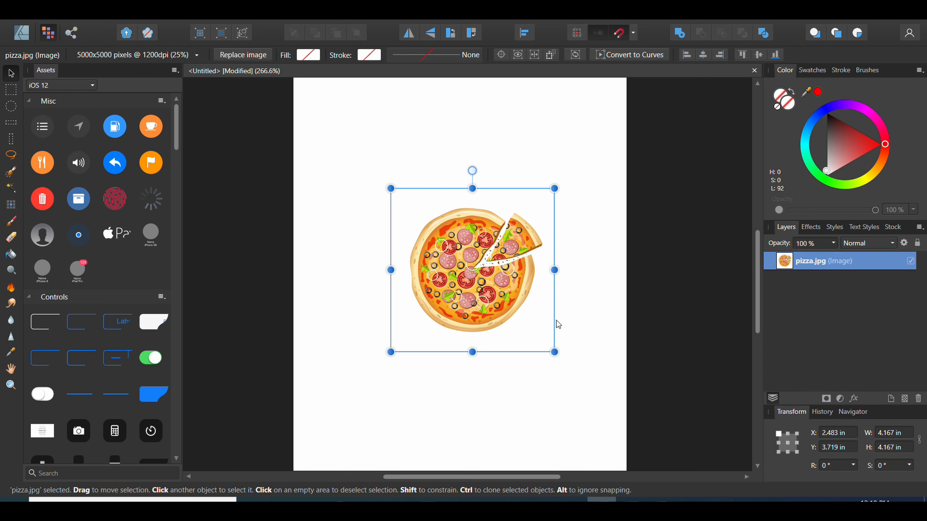
drag(554, 350, 575, 351)
scroll(599, 334, down, 3)
scroll(599, 334, up, 2)
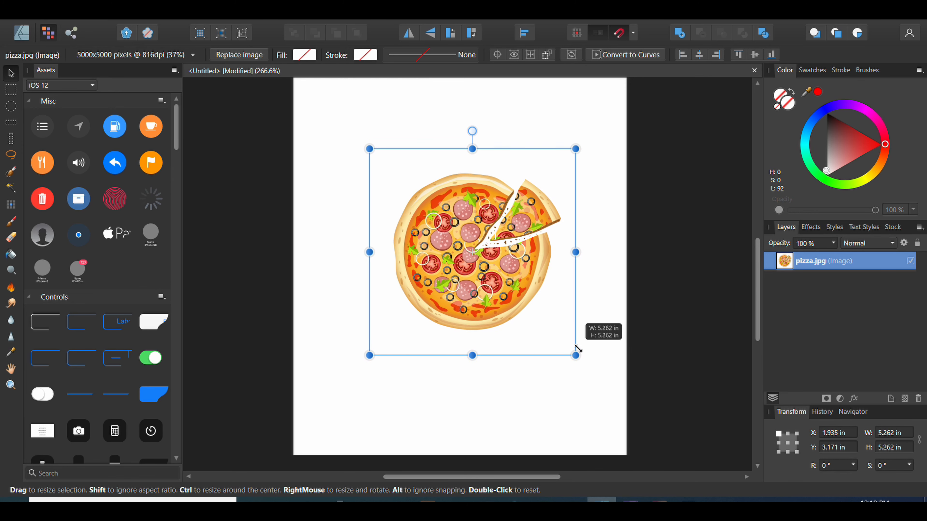
scroll(613, 319, up, 2)
mouse_move(458, 325)
mouse_down()
mouse_move(483, 325)
mouse_move(478, 334)
mouse_move(467, 312)
mouse_up()
scroll(612, 308, down, 4)
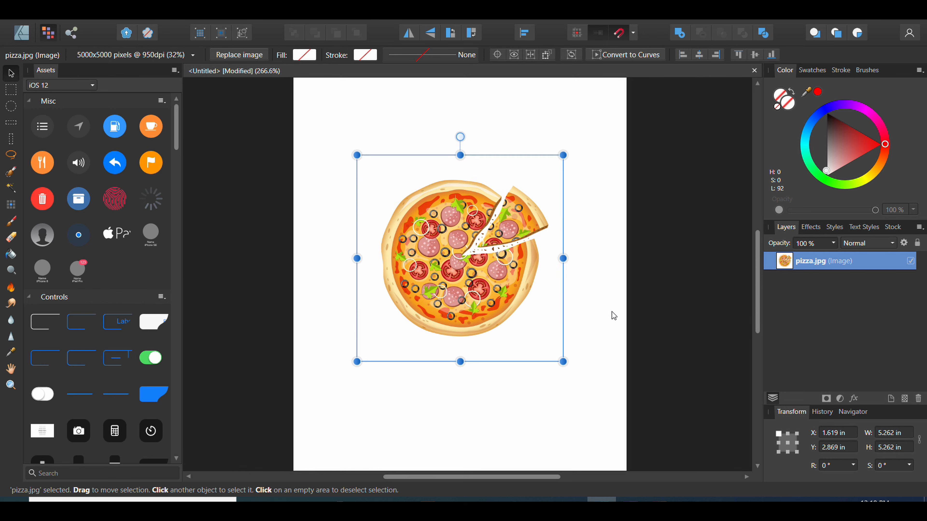
- Save the document as pizzy in the table tent mockup folder and deselect the pizza image
scroll(612, 311, down, 1)
scroll(612, 312, up, 1)
scroll(612, 312, up, 2)
key(ctrl+s)
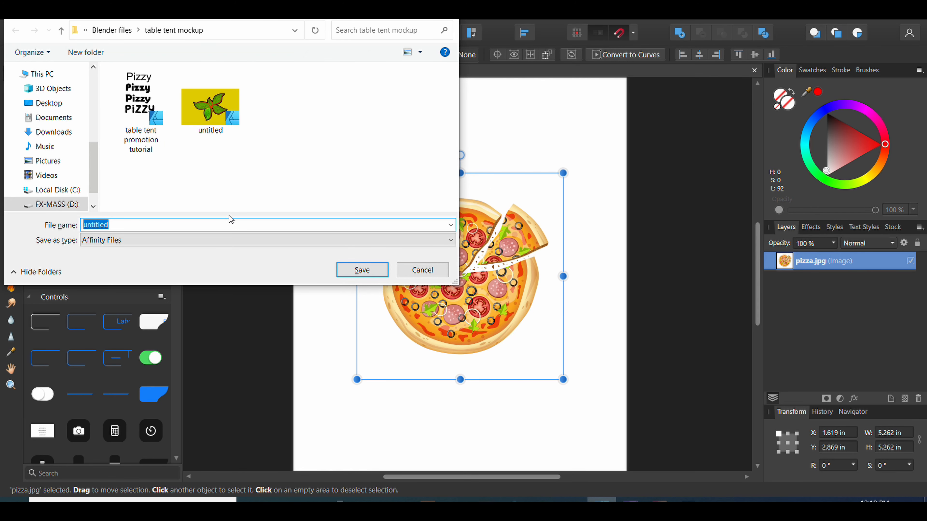
text(pizz)
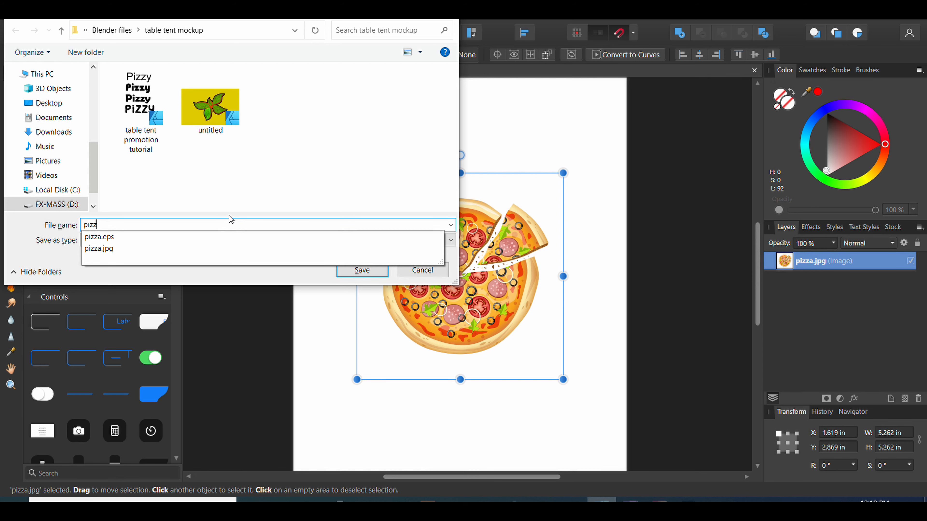
text(a)
click(350, 270)
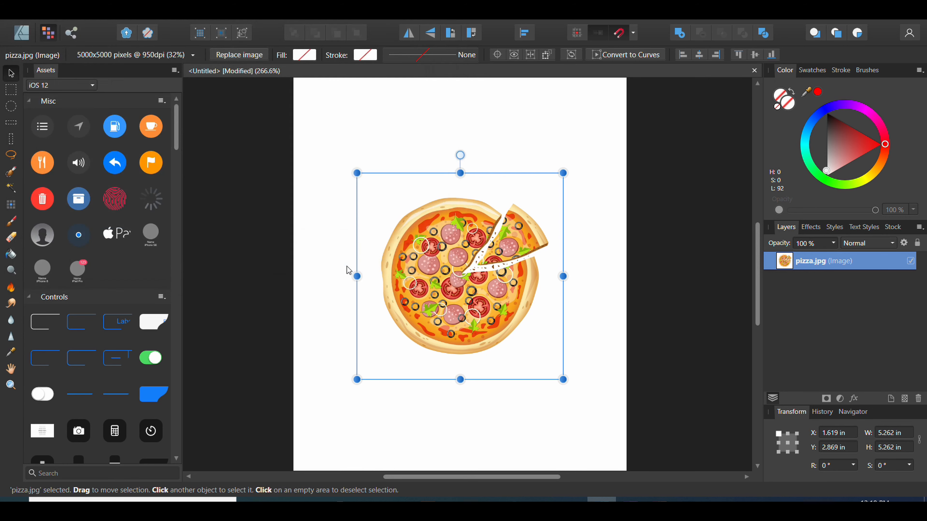
click(641, 252)
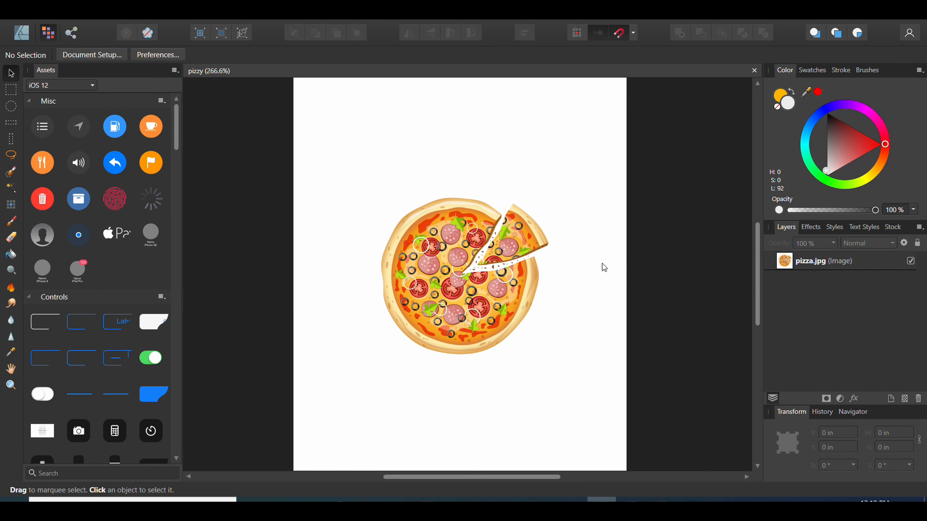
- Enlarge the pizza image a little more, keeping it centred on the page, and deselect it
scroll(597, 264, up, 2)
scroll(595, 264, down, 2)
scroll(596, 264, up, 2)
click(535, 277)
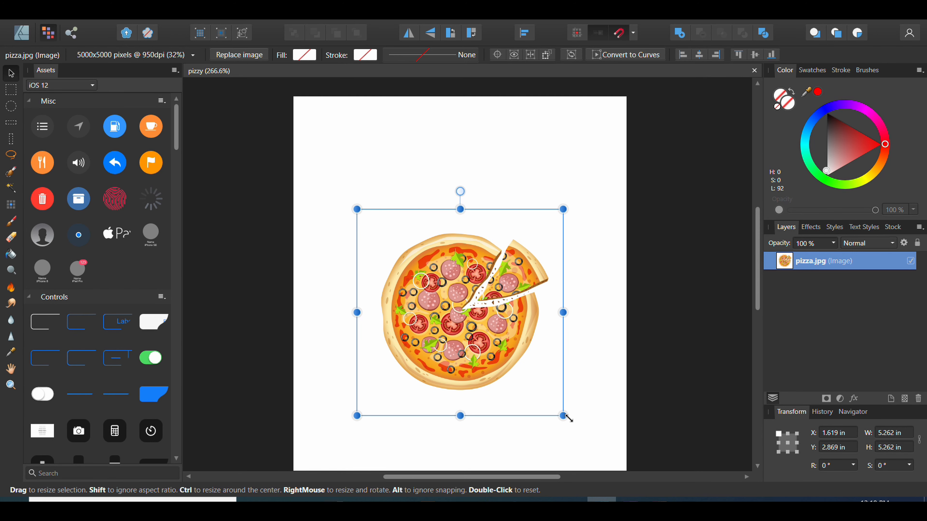
drag(565, 416, 584, 435)
click(728, 277)
scroll(544, 287, down, 4)
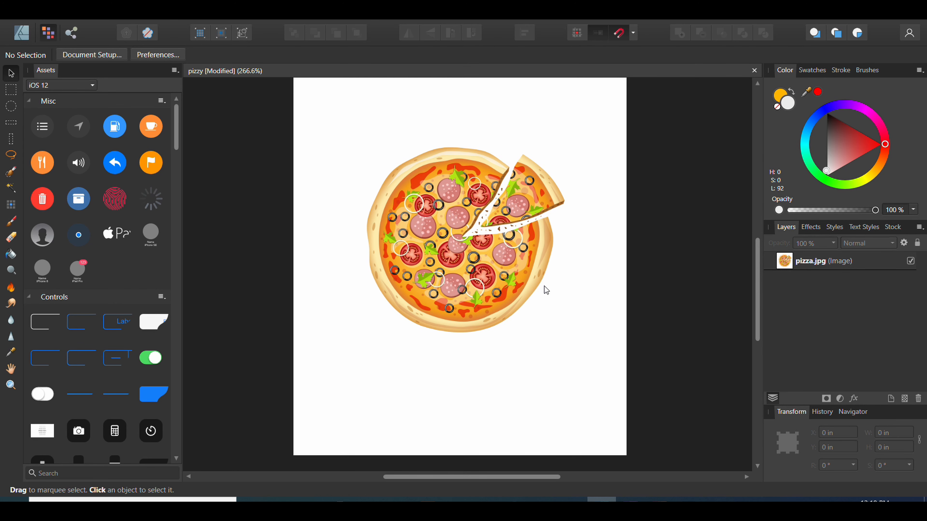
scroll(543, 286, up, 2)
scroll(544, 286, down, 2)
scroll(546, 291, up, 1)
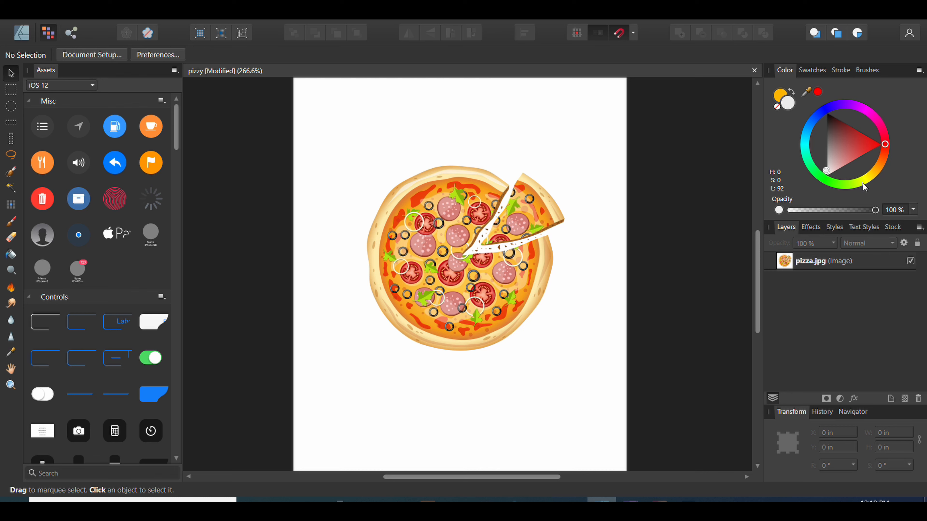
- Set the paint colour to golden yellow (H 44, S 100, L 50) and activate the Paint Brush tool
mouse_move(865, 187)
mouse_down()
mouse_move(879, 168)
mouse_move(876, 175)
mouse_up()
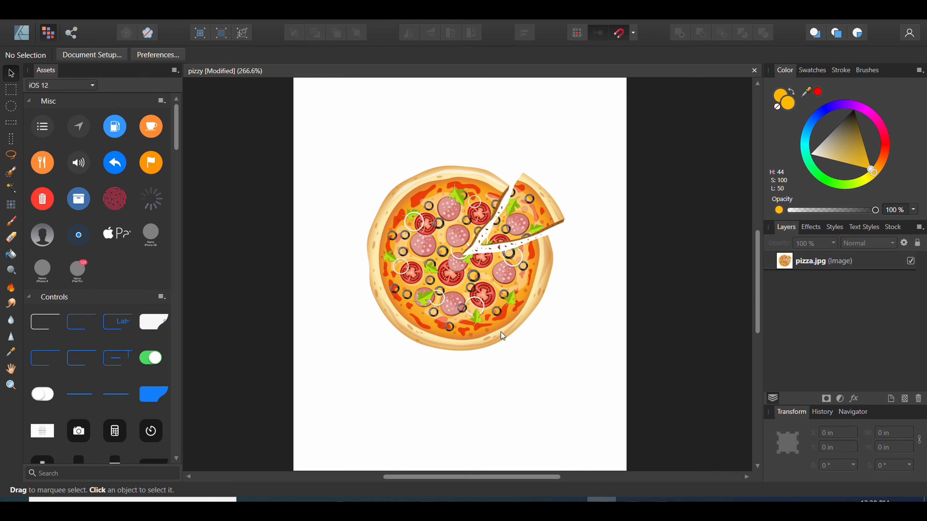
key(b)
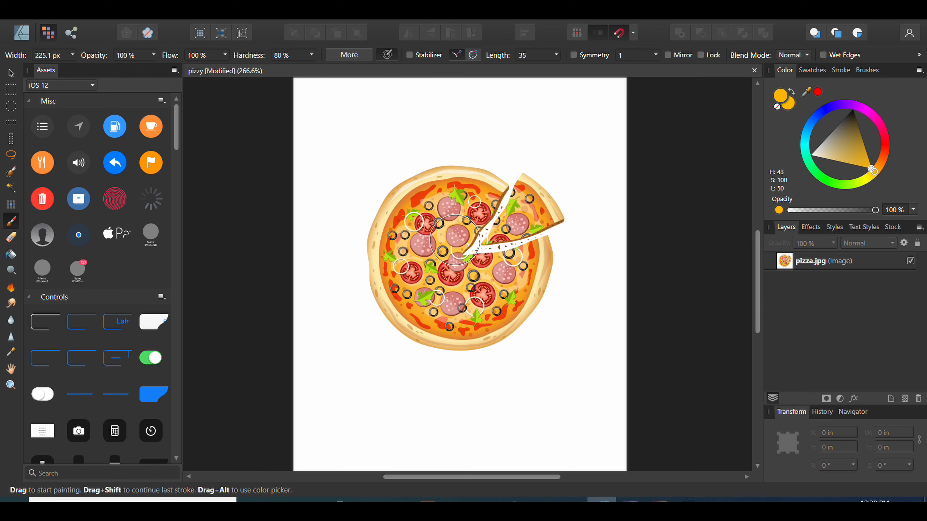
mouse_move(424, 208)
mouse_down()
mouse_move(355, 145)
mouse_move(350, 122)
mouse_up()
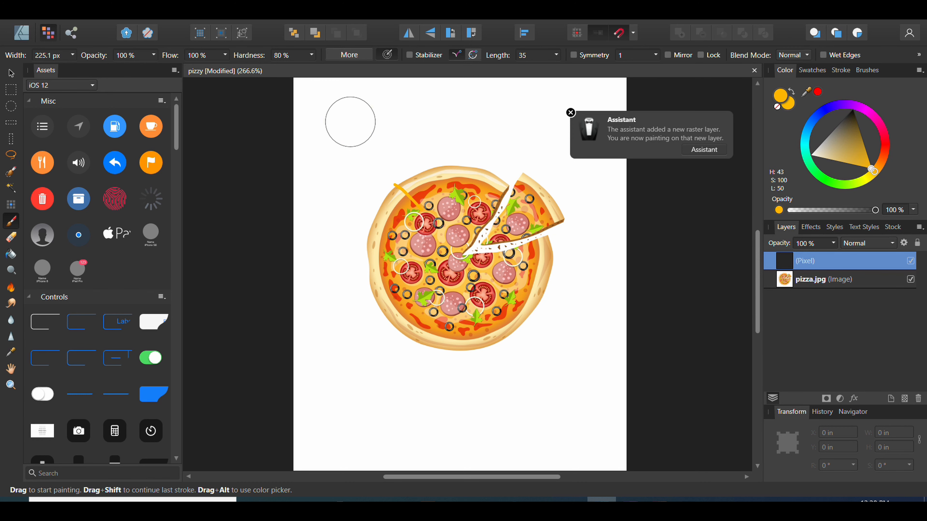
key(ctrl+z)
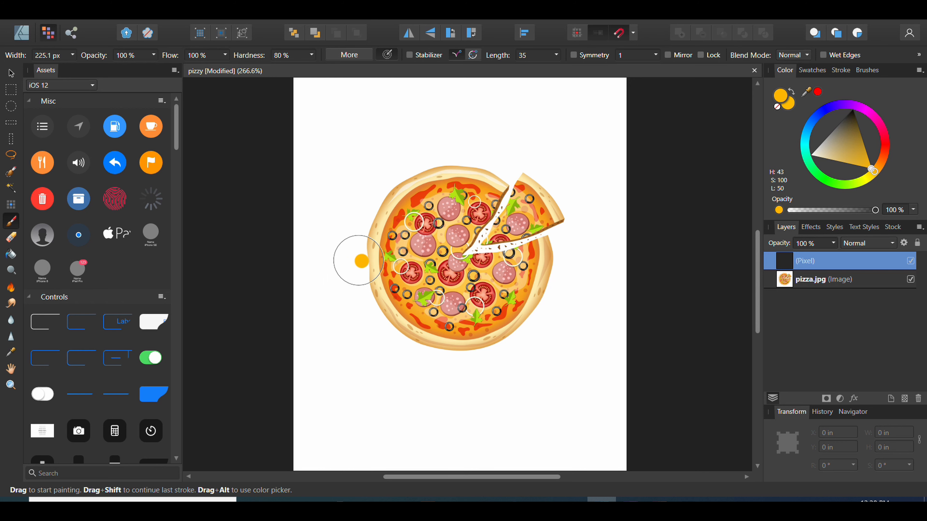
click(339, 233)
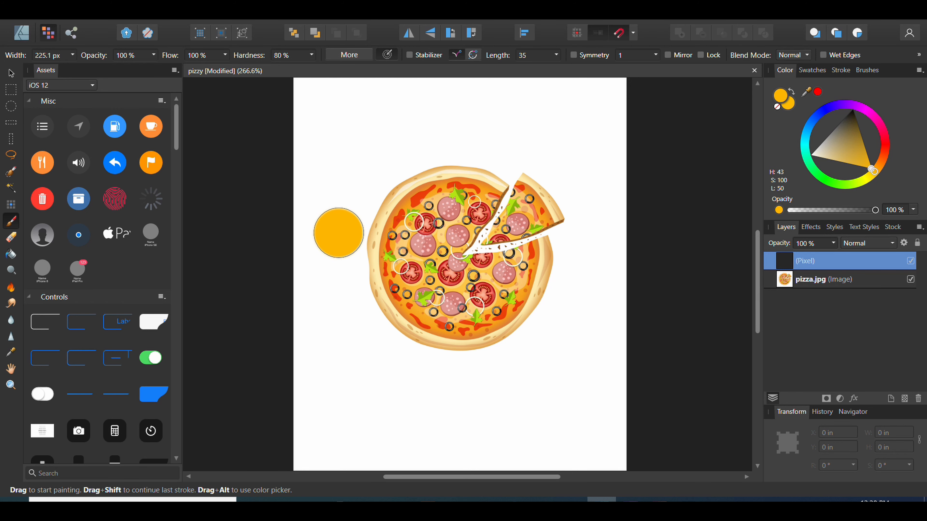
key(ctrl+z)
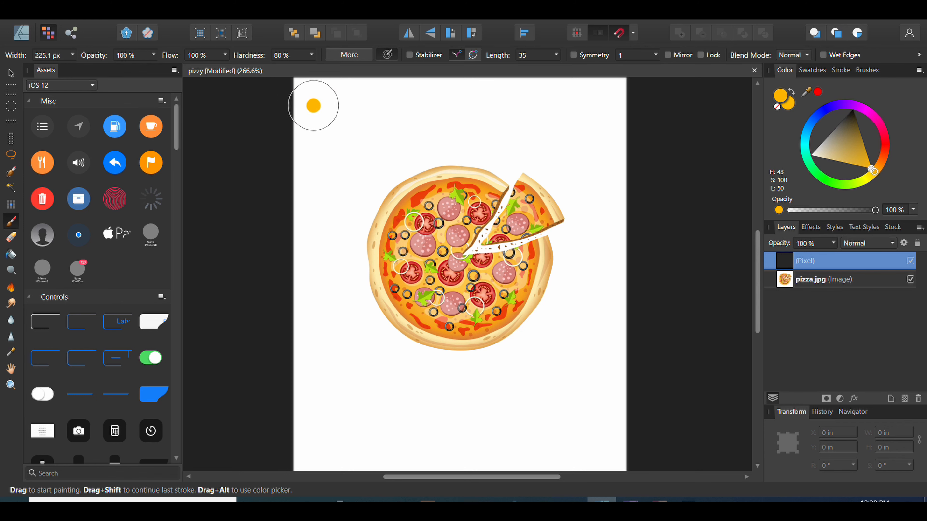
- Paint a golden-yellow band along the page's entire upper edge on the pixel layer with the 225.1 px brush
scroll(313, 106, up, 4)
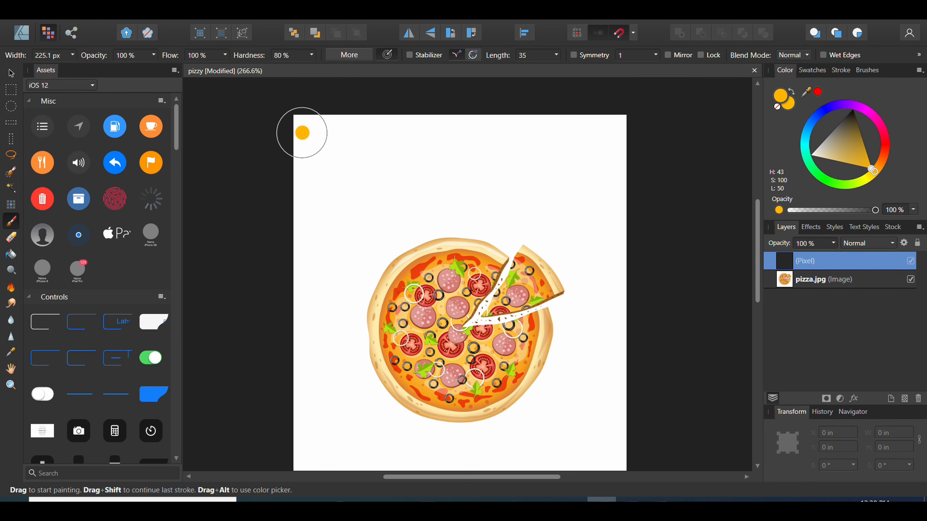
mouse_move(302, 132)
mouse_down()
mouse_move(300, 124)
mouse_move(533, 108)
mouse_move(612, 127)
mouse_up()
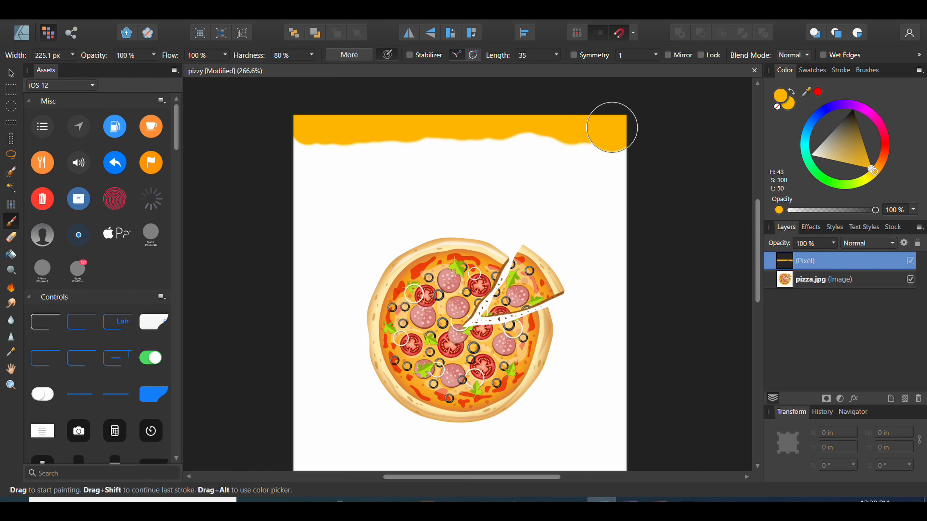
click(464, 190)
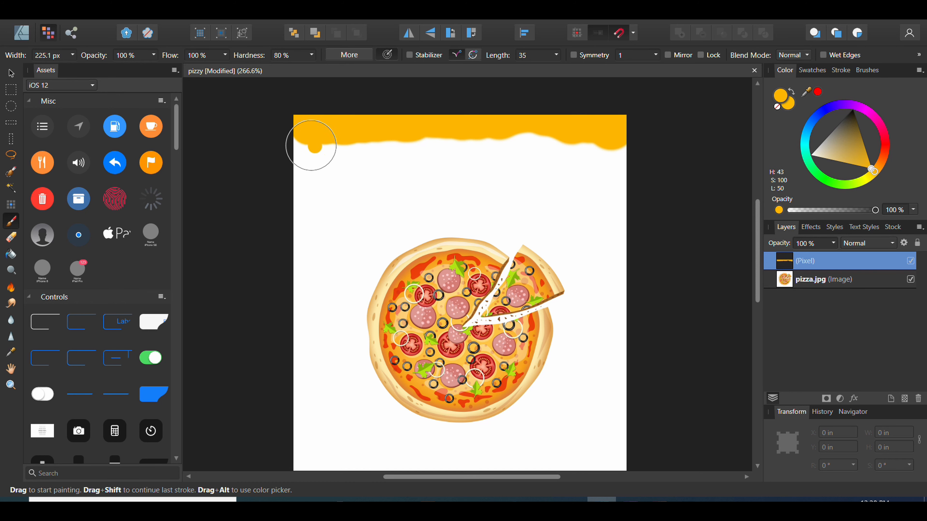
- Thicken the yellow band and paint rounded melted-cheese drips of varying lengths hanging down from it over the pizza's upper edge
mouse_move(304, 149)
mouse_down()
mouse_move(304, 181)
mouse_move(319, 191)
mouse_move(323, 210)
mouse_move(321, 219)
mouse_move(307, 220)
mouse_move(319, 236)
mouse_move(324, 229)
mouse_move(323, 259)
mouse_move(342, 279)
mouse_up()
mouse_move(310, 163)
mouse_down()
mouse_move(351, 173)
mouse_move(371, 220)
mouse_move(356, 156)
mouse_move(422, 151)
mouse_move(445, 202)
mouse_move(436, 232)
mouse_move(458, 205)
mouse_move(448, 152)
mouse_move(477, 143)
mouse_move(454, 142)
mouse_move(507, 135)
mouse_move(596, 147)
mouse_move(611, 166)
mouse_move(597, 210)
mouse_move(597, 303)
mouse_up()
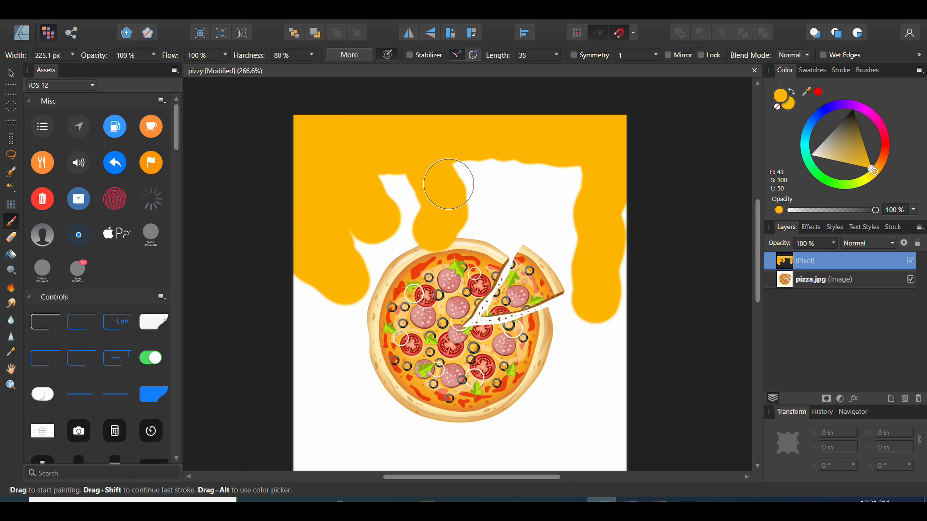
mouse_move(468, 161)
mouse_down()
mouse_move(545, 174)
mouse_move(565, 185)
mouse_move(554, 189)
mouse_move(567, 179)
mouse_move(534, 202)
mouse_move(524, 240)
mouse_up()
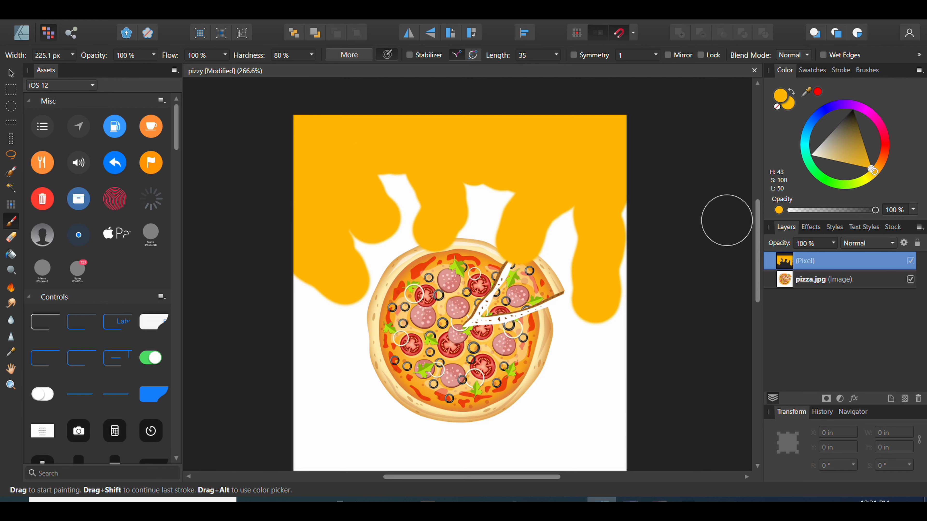
- Move the pizza.jpg image layer above the yellow drip pixel layer and keep it selected
click(799, 280)
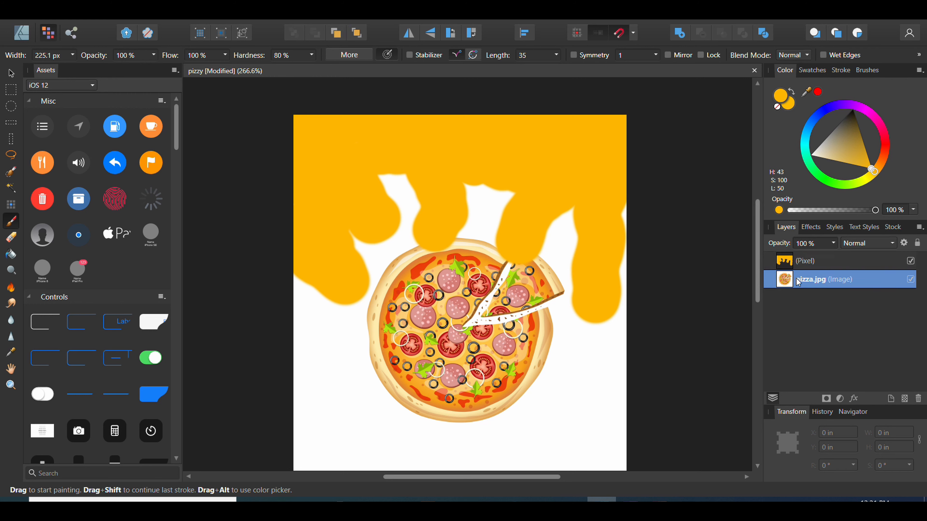
drag(786, 279, 782, 255)
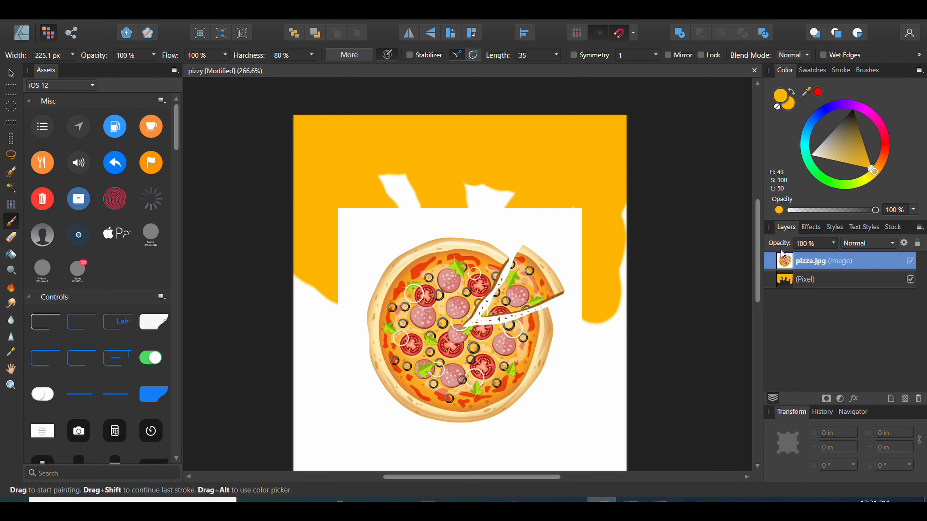
click(799, 281)
click(793, 269)
- Select the pizza on the image layer with Flood Select at 20% tolerance, followed by the Selection Brush at 64 px
click(12, 74)
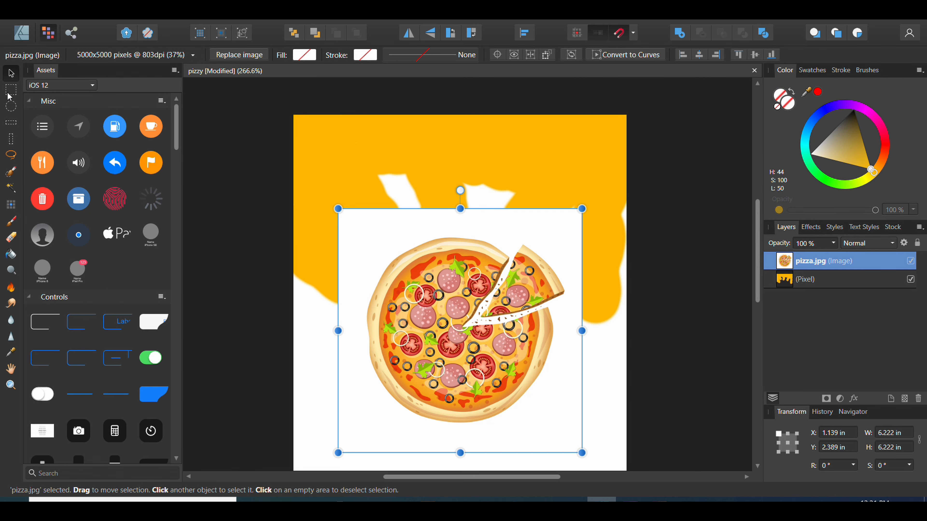
click(10, 190)
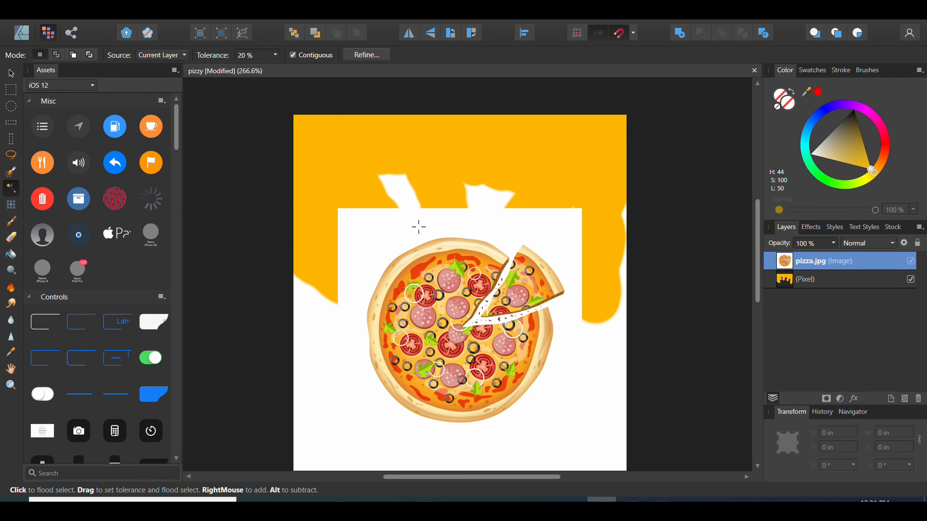
click(525, 296)
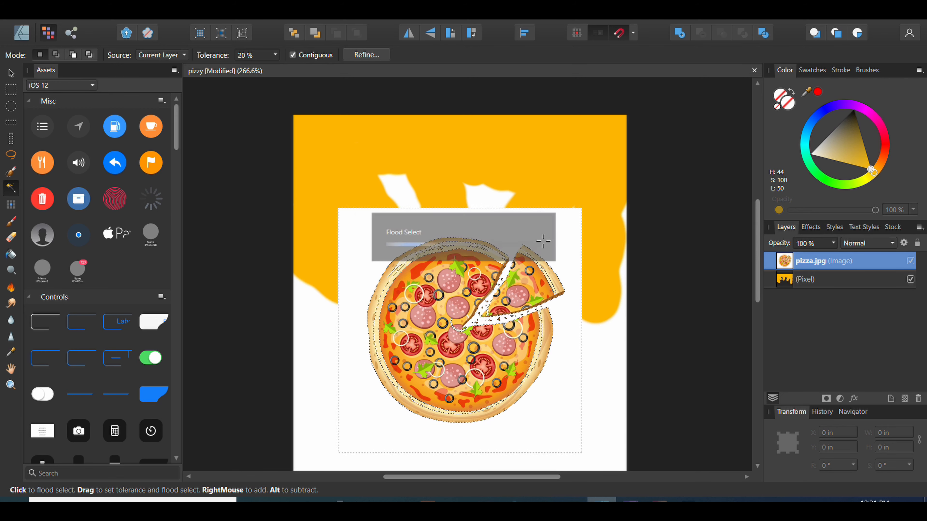
key(w)
drag(498, 274, 518, 280)
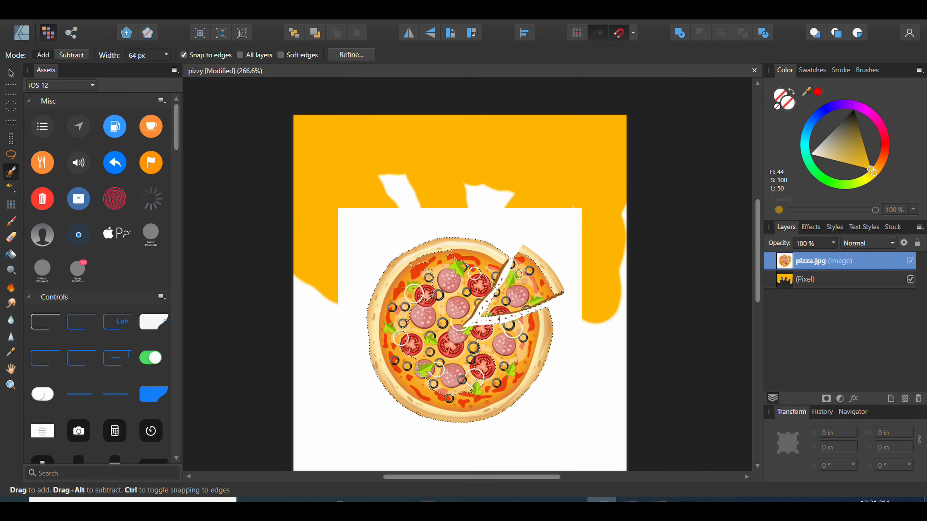
- Start refining the selection and mark the pizza's centre as foreground with the 50 px adjustment brush
click(352, 56)
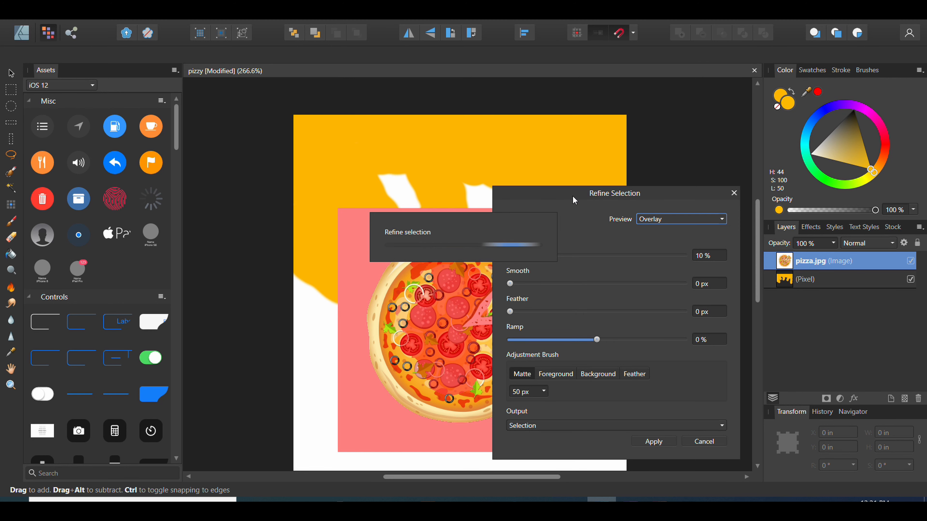
drag(580, 198, 662, 190)
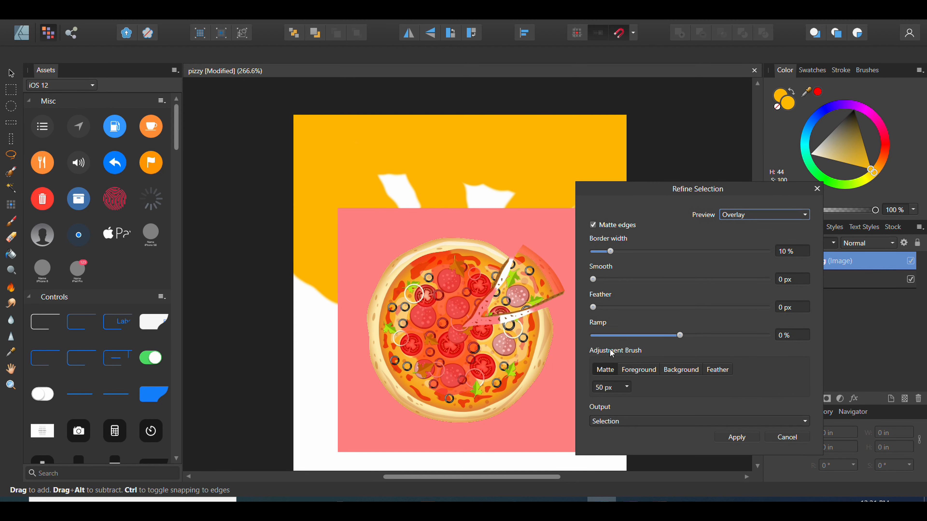
click(645, 371)
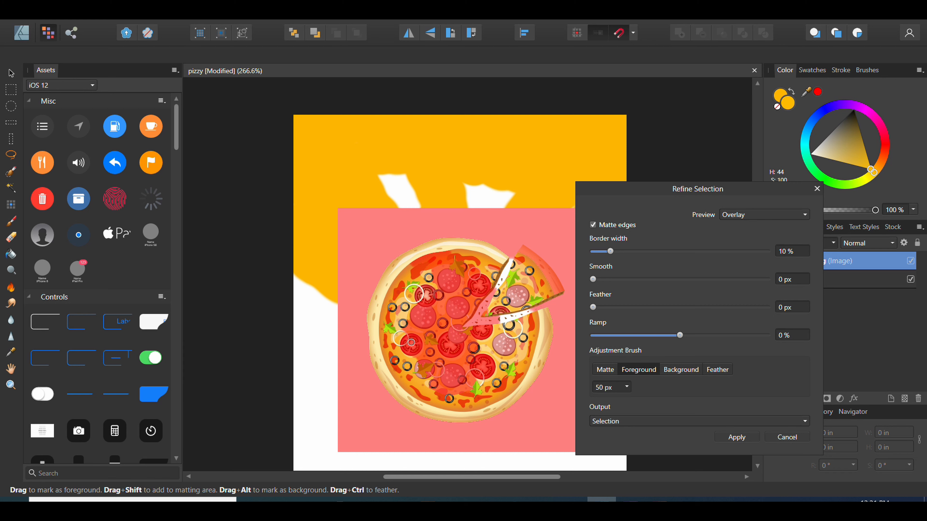
scroll(445, 336, up, 1)
scroll(444, 336, down, 1)
mouse_move(444, 315)
mouse_down()
mouse_move(449, 338)
mouse_move(436, 294)
mouse_move(411, 298)
mouse_move(416, 320)
mouse_move(436, 333)
mouse_up()
- Enlarge the adjustment brush to 176 px, mark the rest of the pizza and its loose slice as foreground, and apply the refinement
key(])
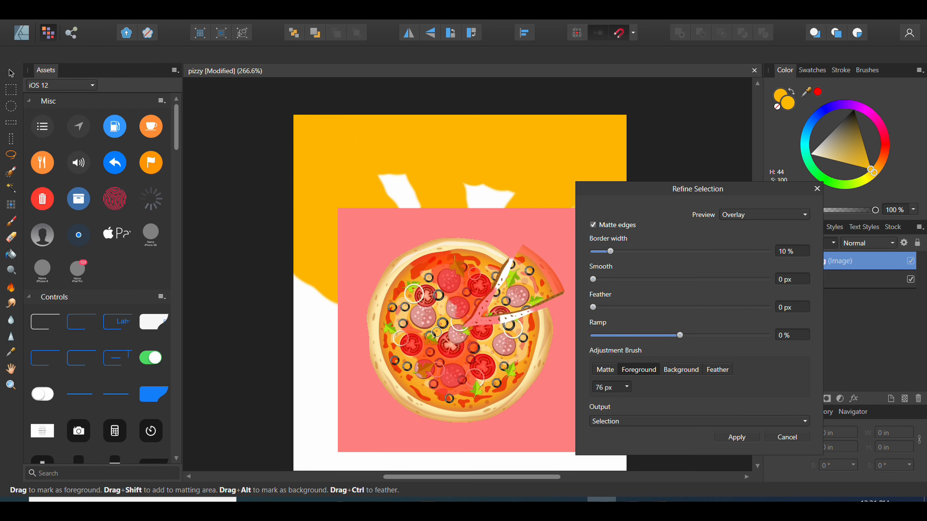
key(])
key(])
key(])
key(])
key(])
key(])
key(])
key(])
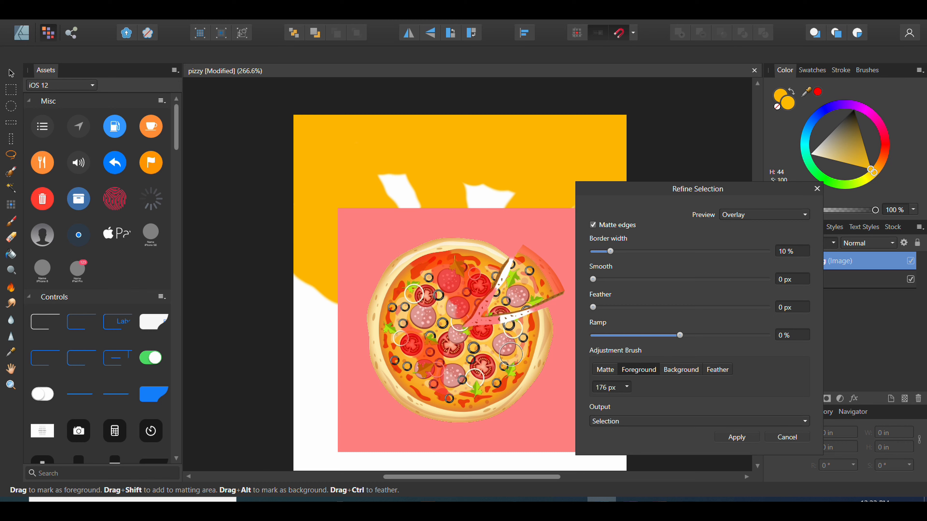
mouse_move(441, 386)
mouse_down()
mouse_move(404, 328)
mouse_move(424, 323)
mouse_move(434, 266)
mouse_move(476, 278)
mouse_move(442, 294)
mouse_move(454, 300)
mouse_move(468, 289)
mouse_move(461, 314)
mouse_move(488, 354)
mouse_up()
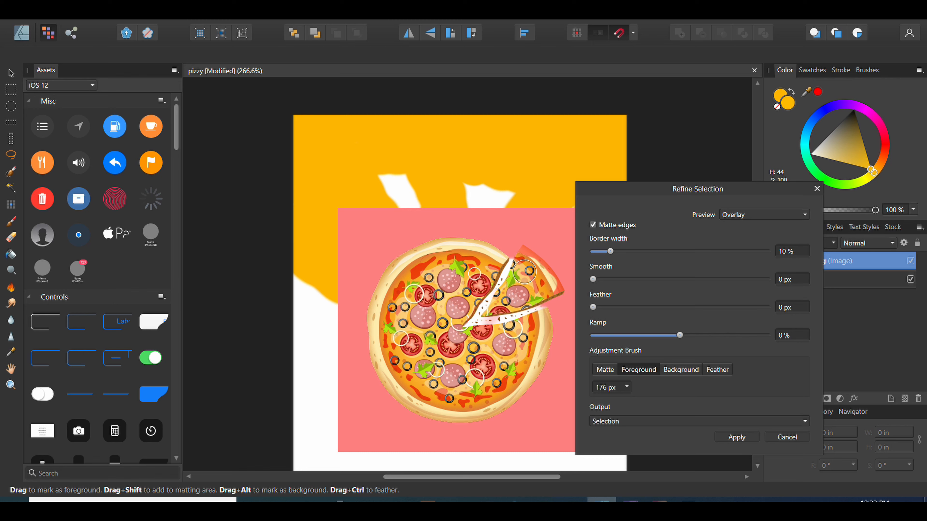
drag(524, 271, 524, 264)
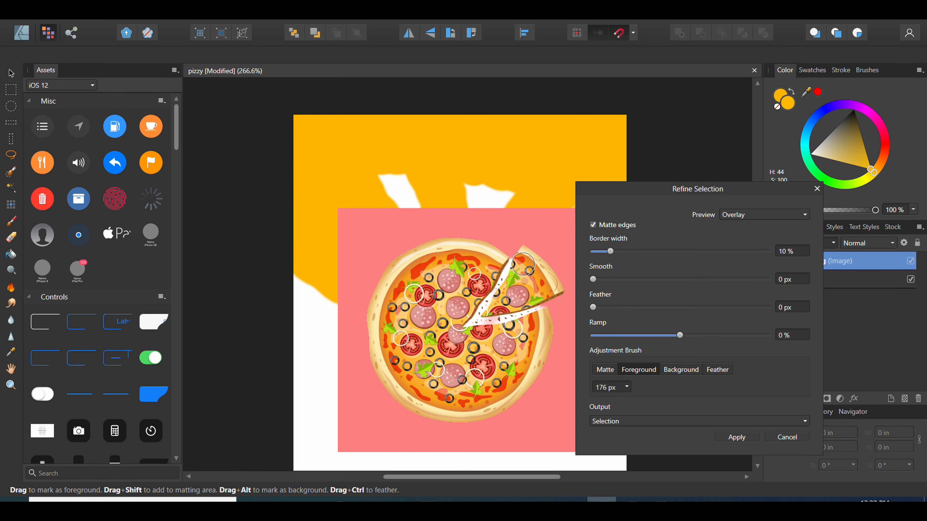
key(bracketleft)
click(724, 436)
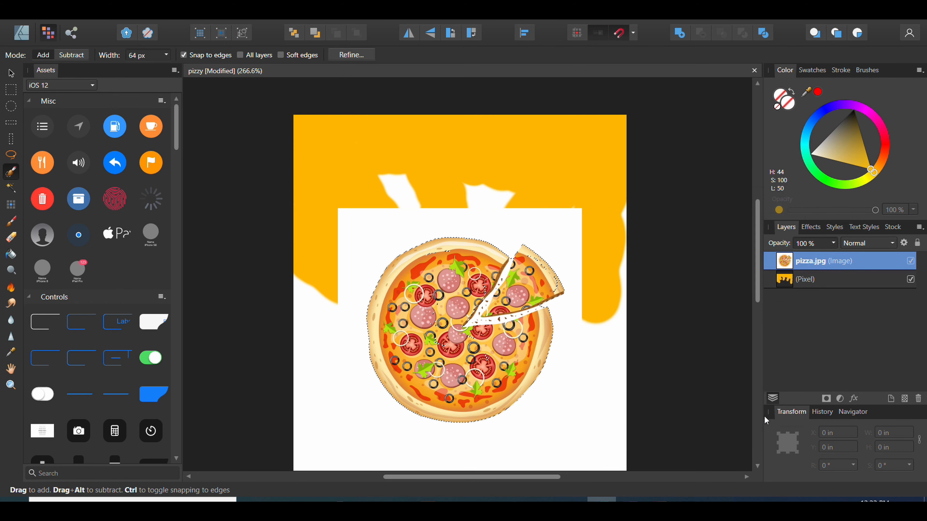
- Mask the pizza image with the refined selection to remove its white background, and clear the selection
click(827, 397)
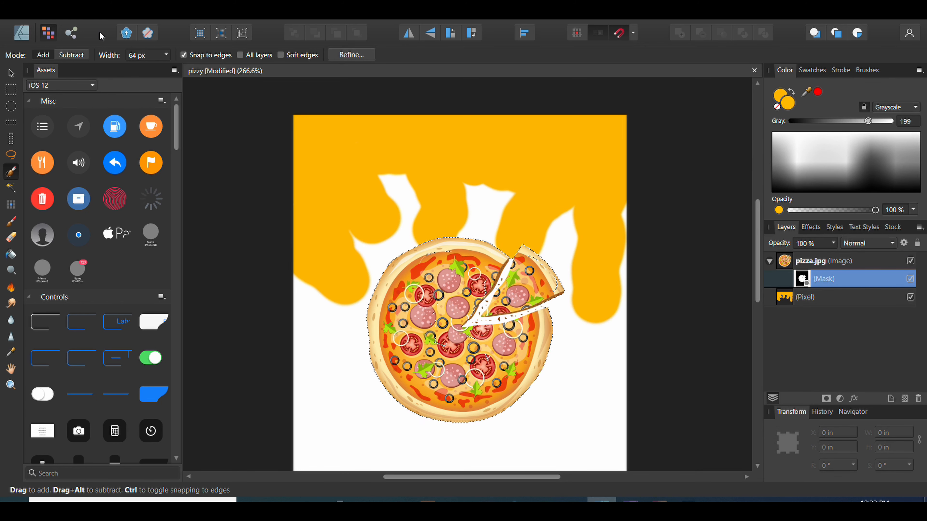
click(11, 73)
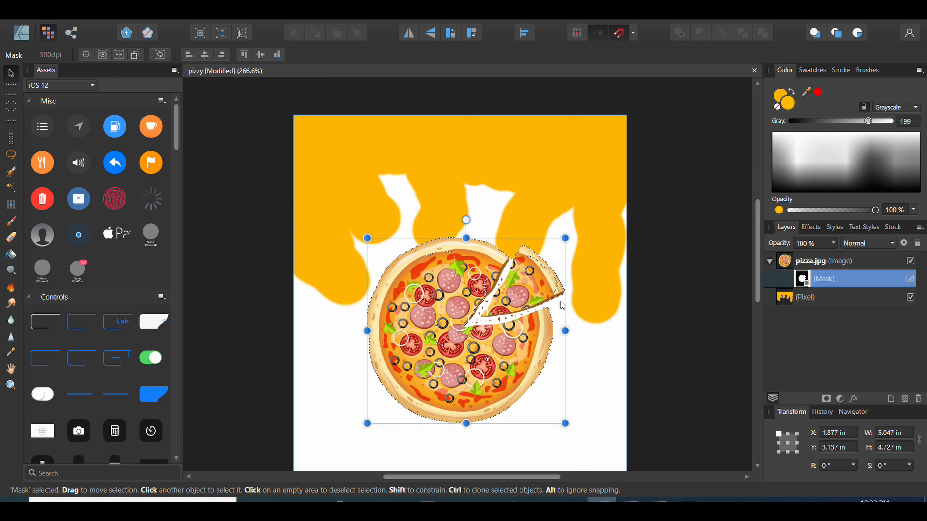
key(ctrl+d)
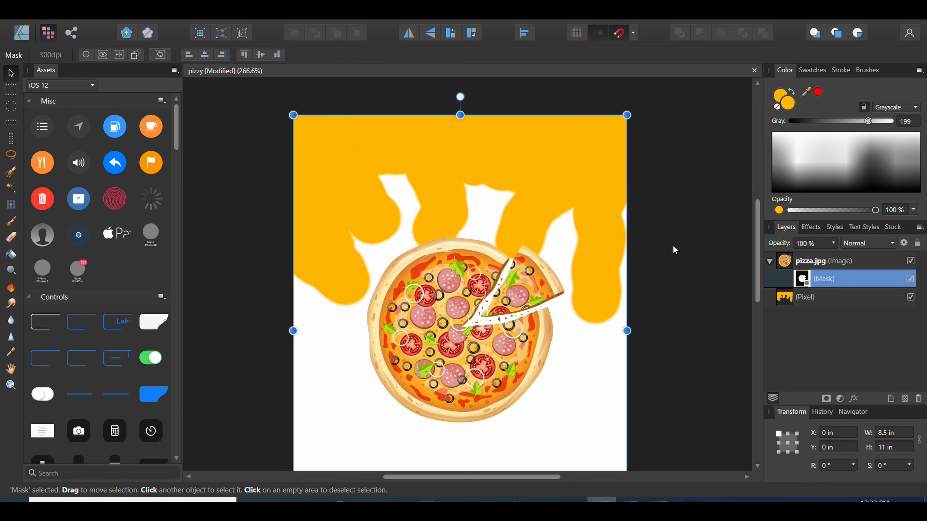
- Add an empty pixel layer directly above the yellow drip layer and save the document
click(797, 296)
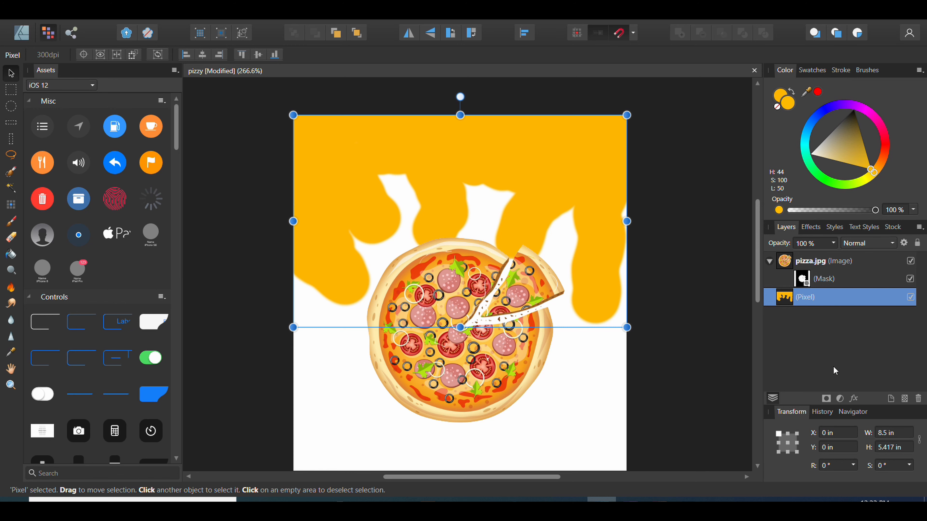
click(902, 398)
key(ctrl+s)
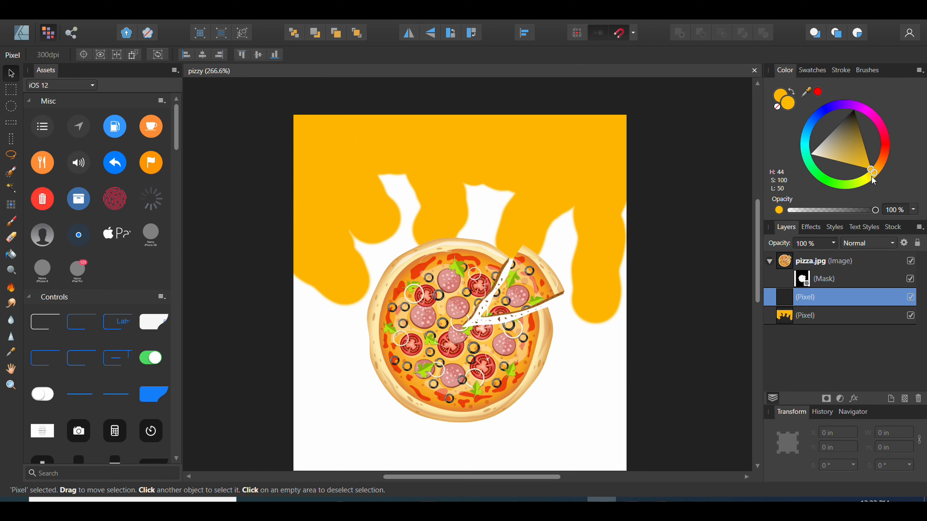
- Set the second colour swatch to dark amber (H 37, S 94, L 42) and reselect the empty pixel layer
mouse_move(871, 176)
mouse_down()
mouse_move(880, 169)
mouse_move(868, 161)
mouse_up()
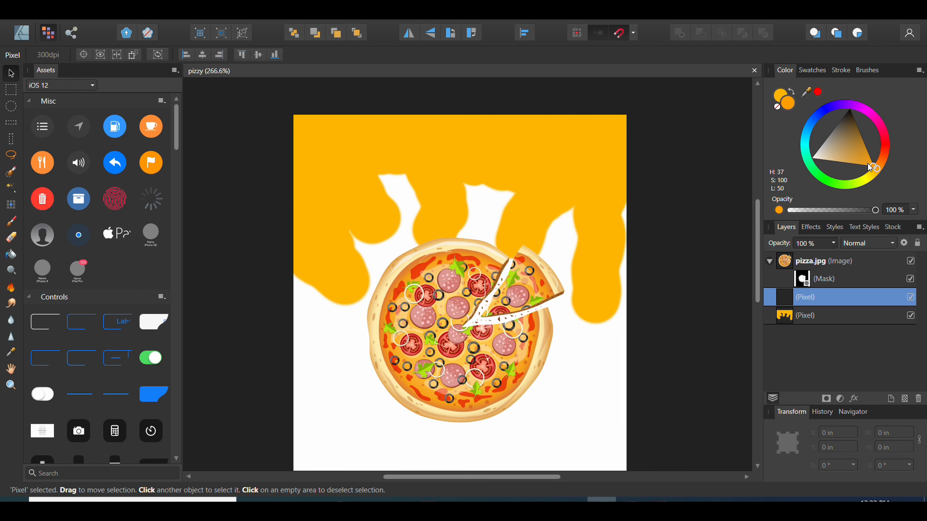
click(865, 157)
click(583, 192)
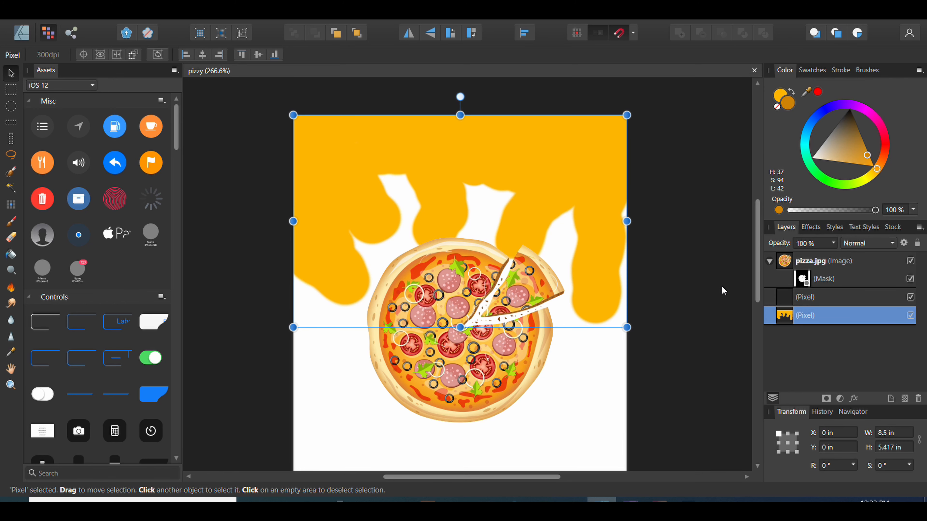
click(790, 302)
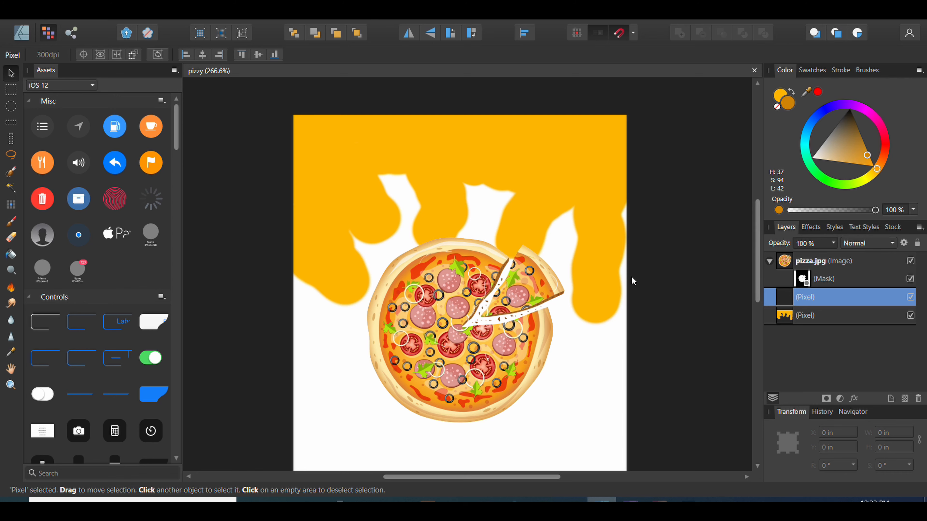
- Reduce the Paint Brush to 99.9 px, paint a golden-yellow dab on the left part of the cheese, and activate the second colour swatch
key(b)
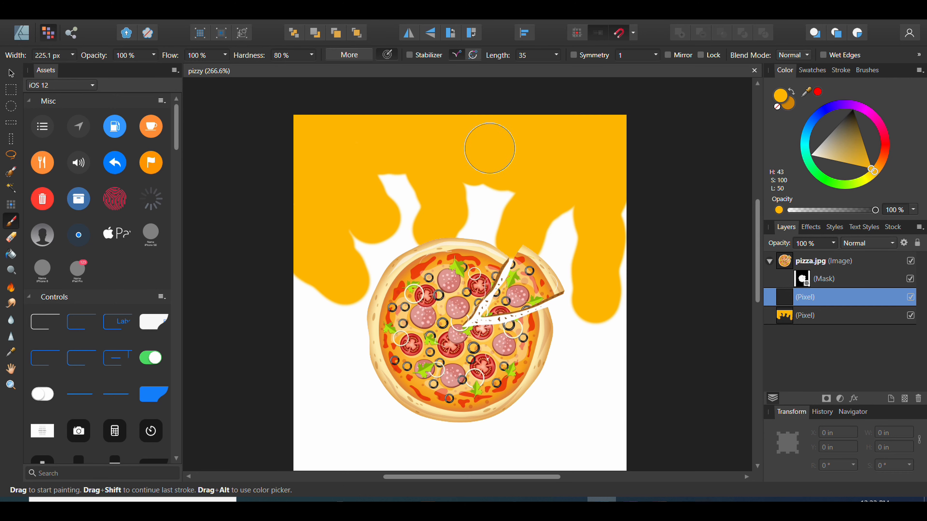
key(bracketleft)
key(bracketleft)
key(bracketleft)
key(bracketleft)
key(bracketleft)
drag(336, 215, 332, 213)
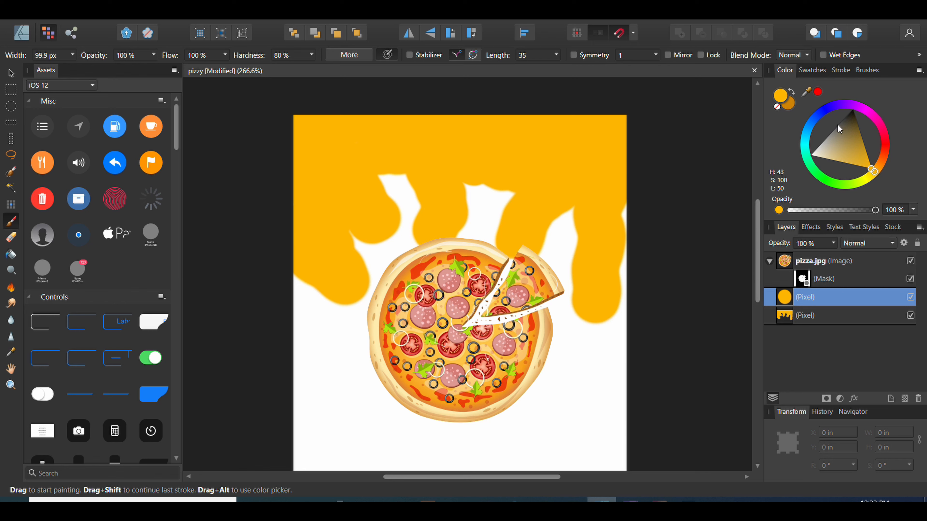
click(785, 111)
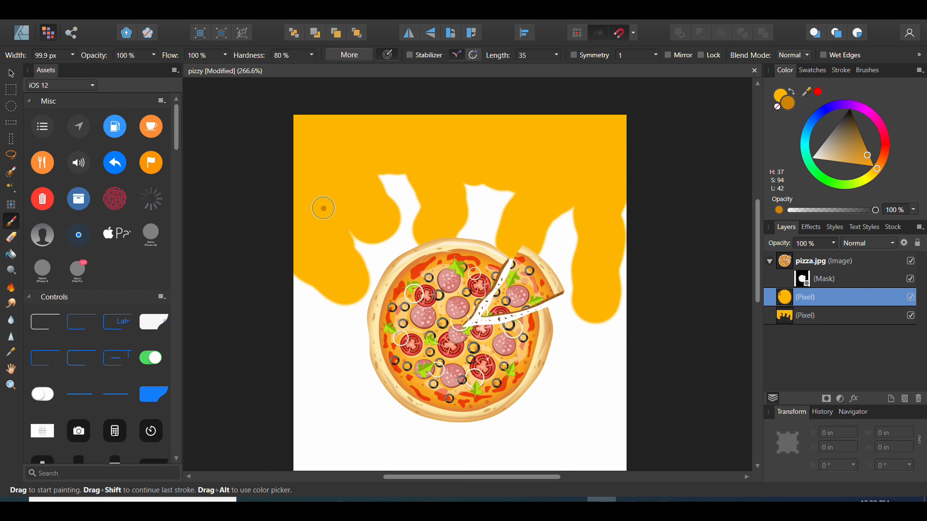
click(323, 208)
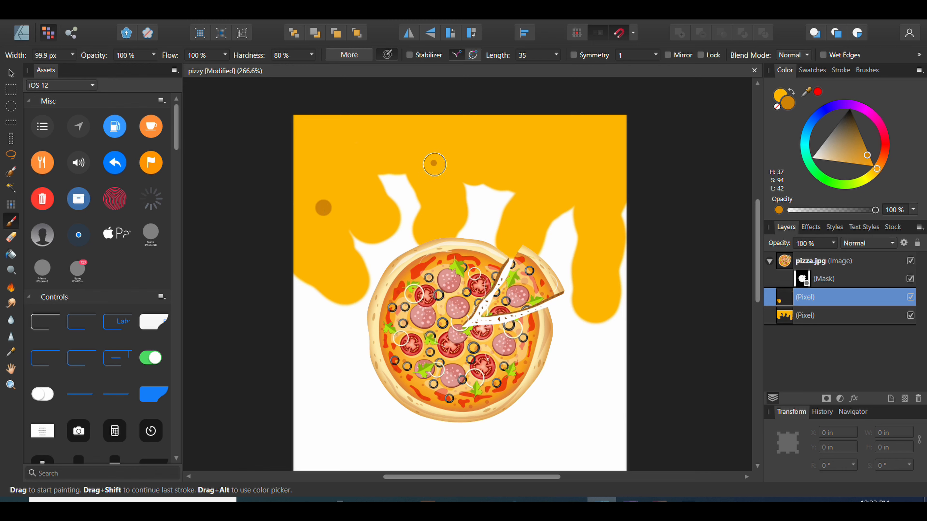
click(442, 172)
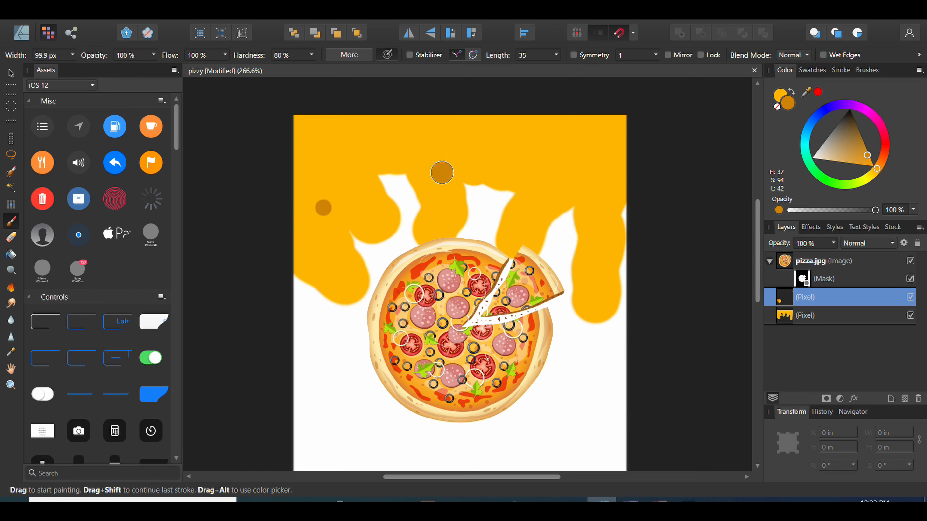
key(ctrl+z)
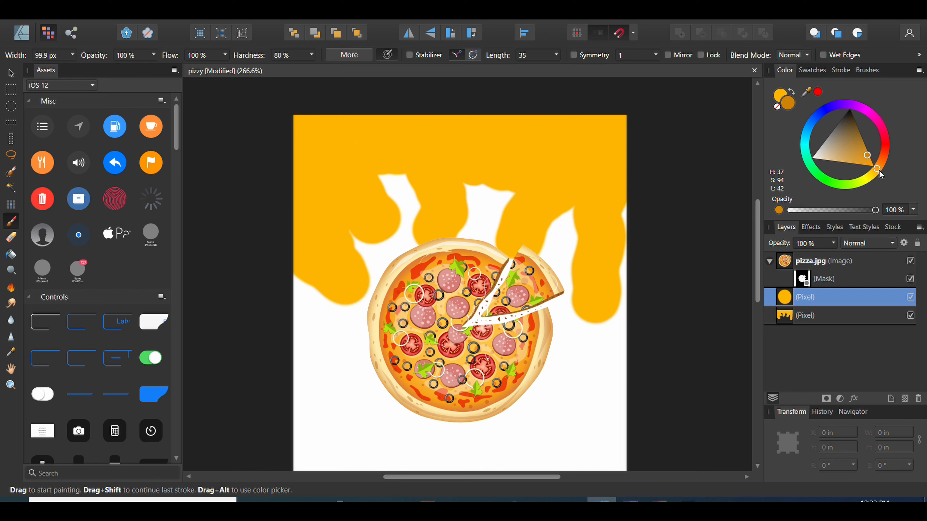
- Adjust the paint colour to orange (H 29, S 91, L 54), testing it with dabs on the cheese and undoing them
mouse_move(879, 171)
mouse_down()
mouse_move(865, 150)
mouse_move(870, 164)
mouse_up()
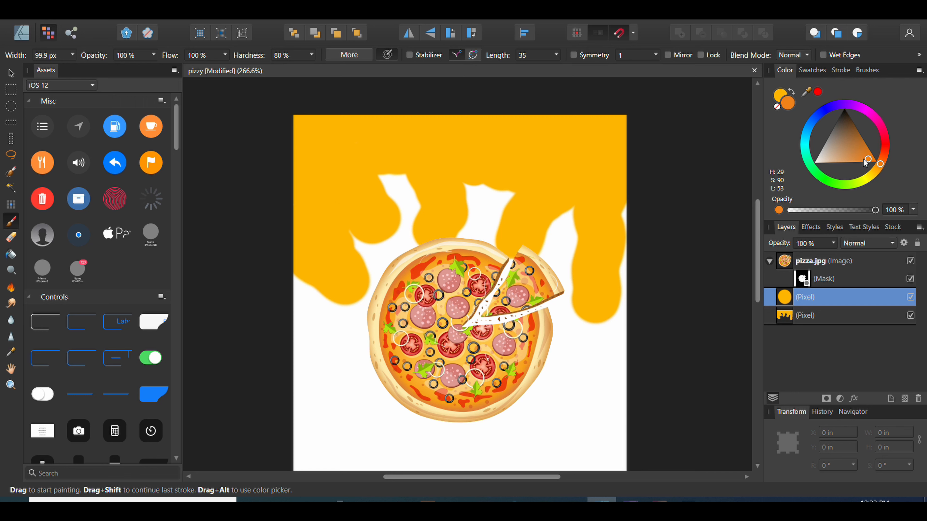
click(590, 163)
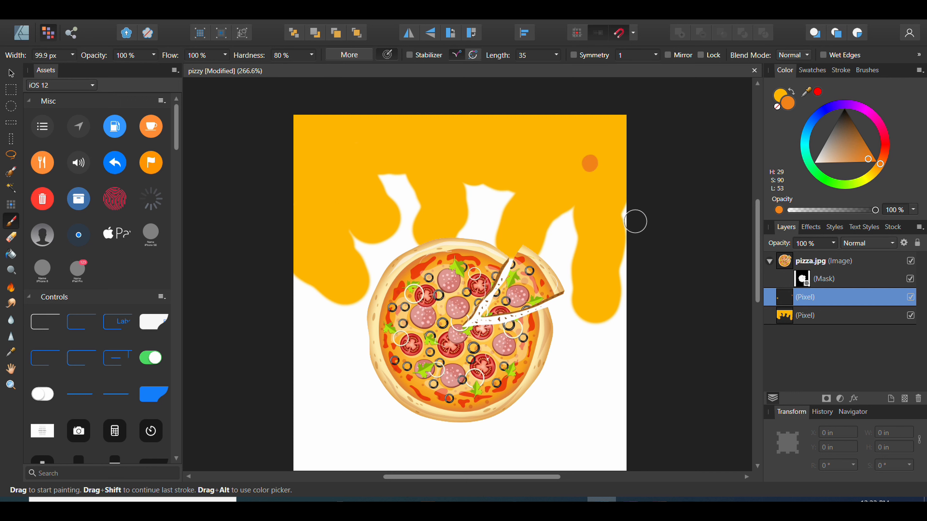
key(ctrl+z)
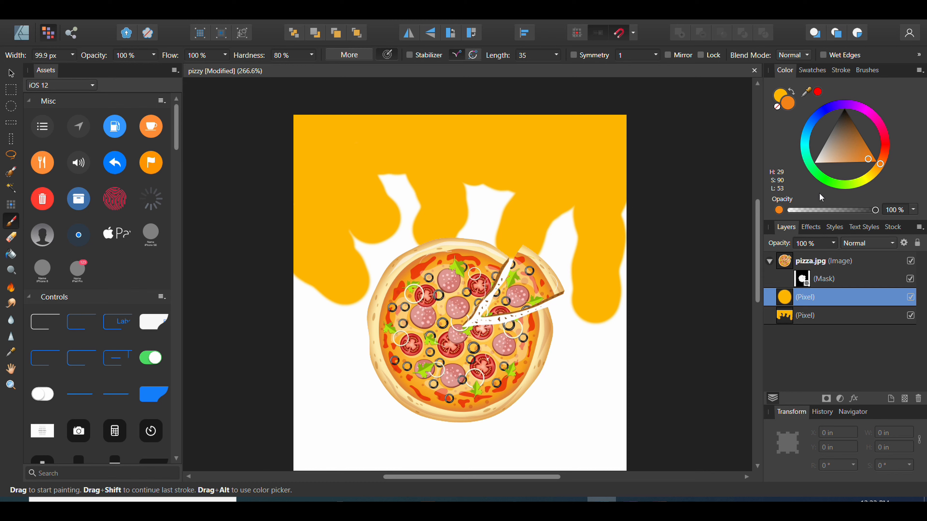
drag(856, 153, 871, 156)
click(609, 176)
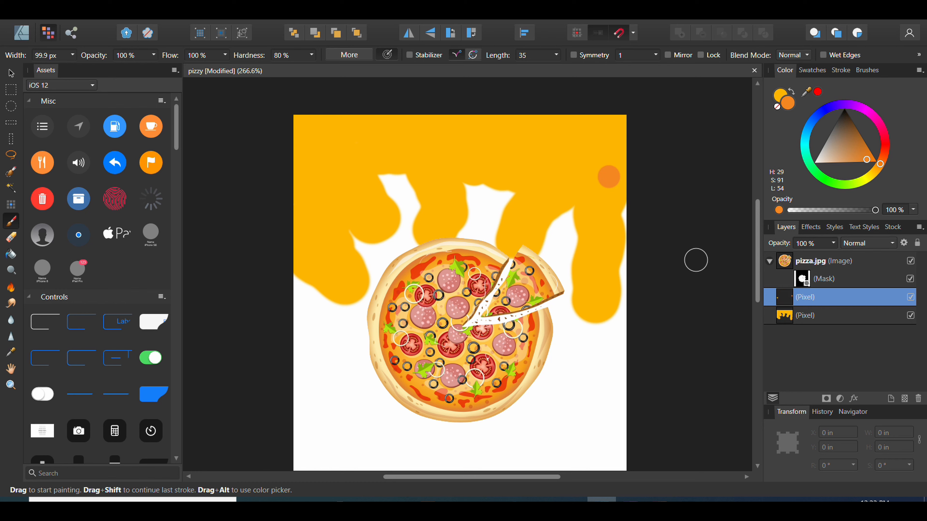
key(ctrl+z)
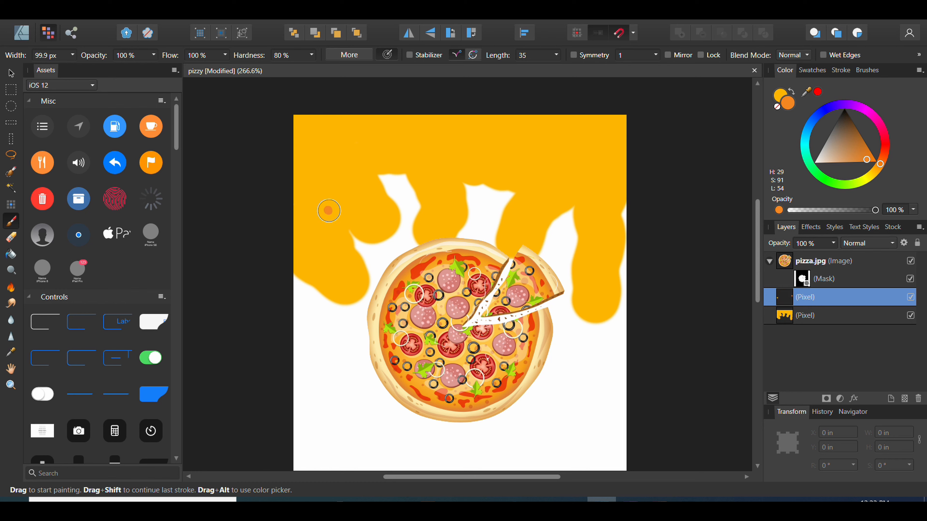
- Paint orange spots of varied sizes across the yellow cheese and down its drips
click(329, 211)
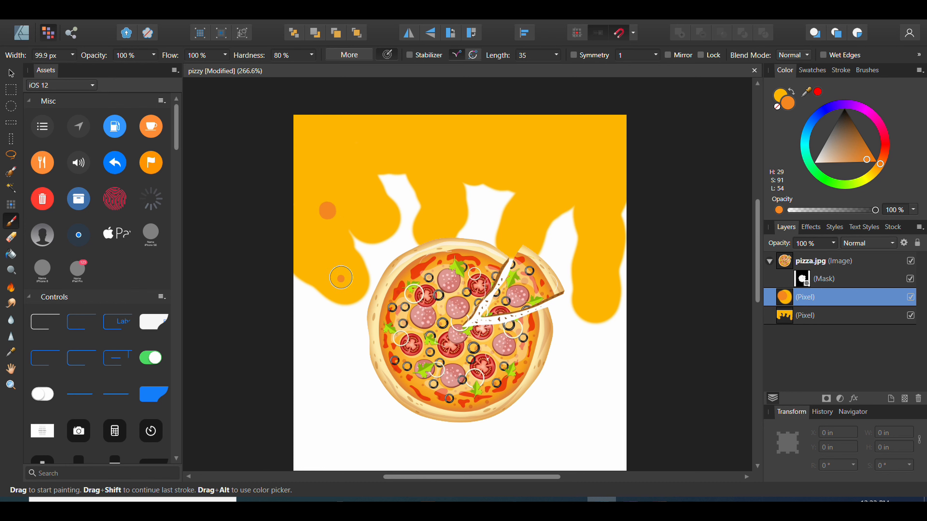
click(341, 277)
click(433, 171)
click(435, 171)
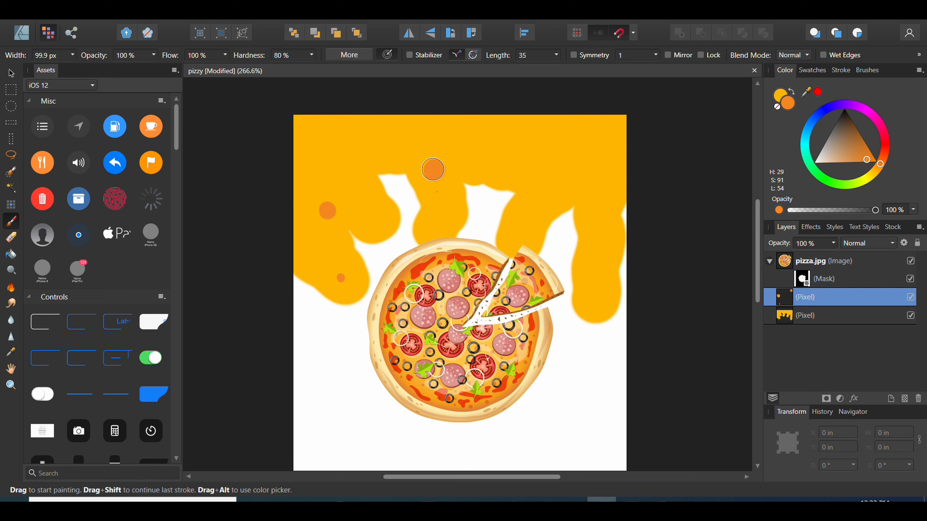
click(526, 214)
drag(595, 278, 594, 271)
click(595, 306)
click(599, 181)
click(537, 144)
click(378, 153)
click(330, 165)
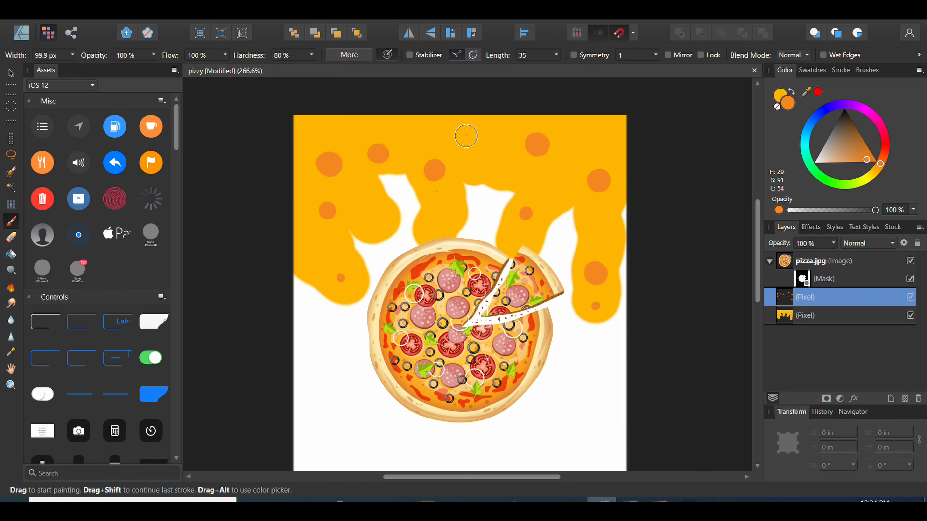
- Add small orange spots between the larger ones and enlarge the spot on the leftmost drip, undoing a misplaced dab
click(591, 134)
click(553, 187)
click(515, 242)
click(438, 230)
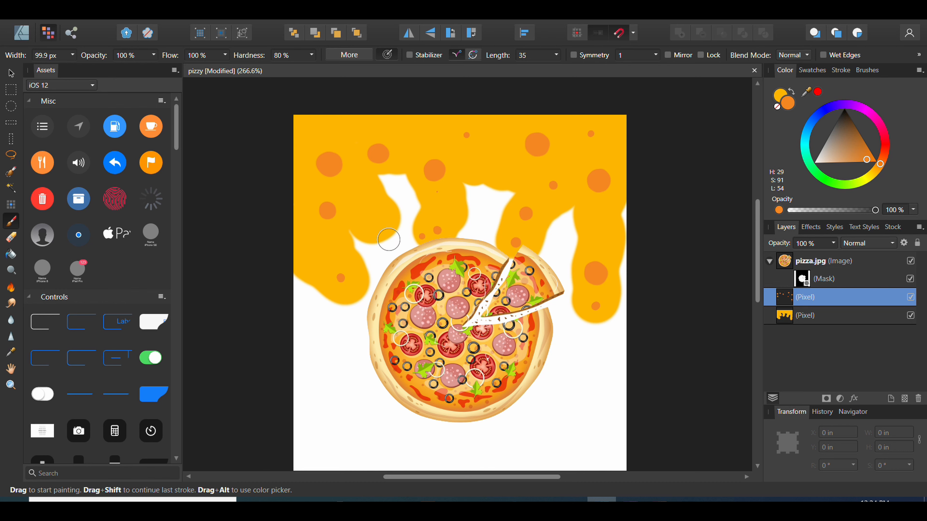
click(349, 264)
key(ctrl+z)
drag(342, 276, 344, 280)
click(312, 258)
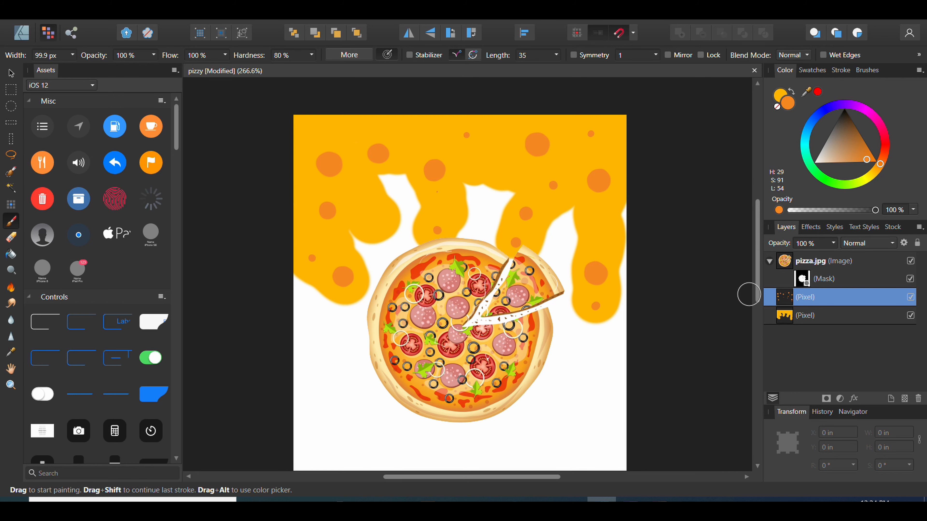
- Add a Pillow Bevel / Emboss effect to the yellow drip layer with radius 7.1 px and soften 6 px
click(807, 315)
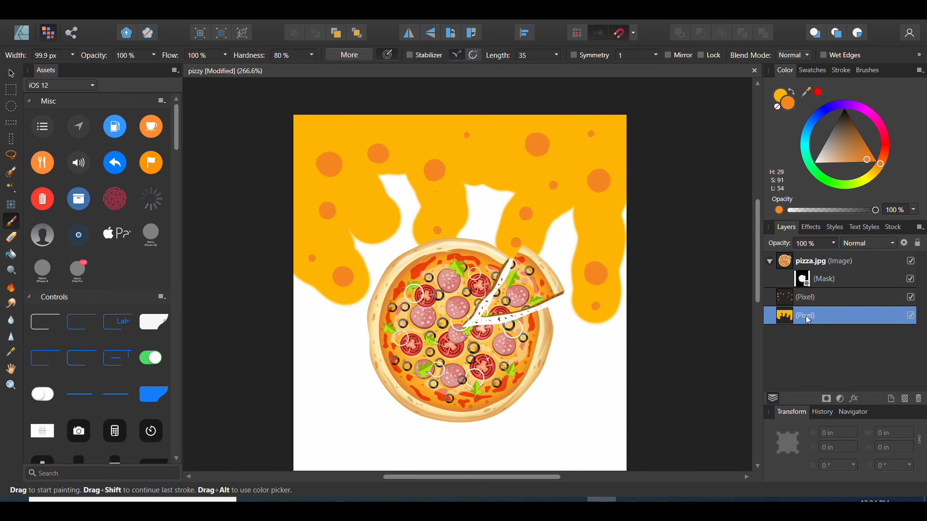
click(853, 399)
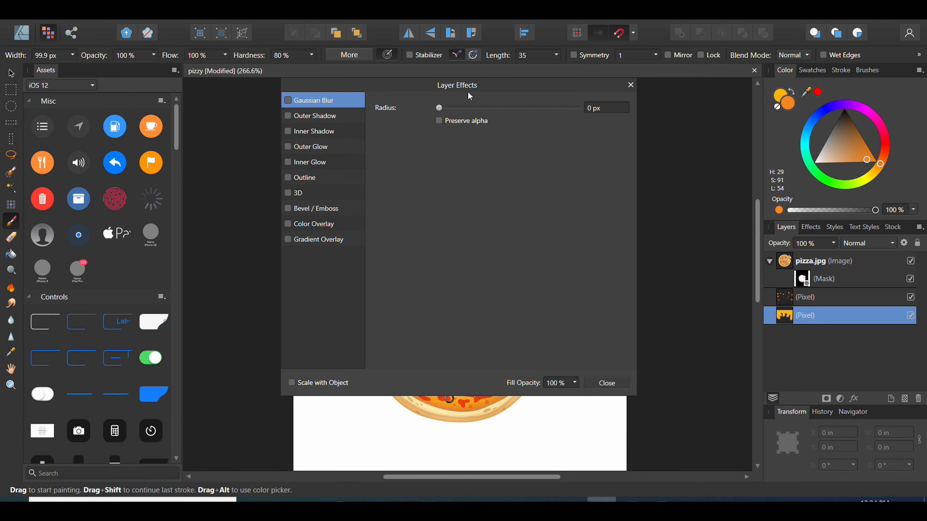
drag(470, 90, 711, 170)
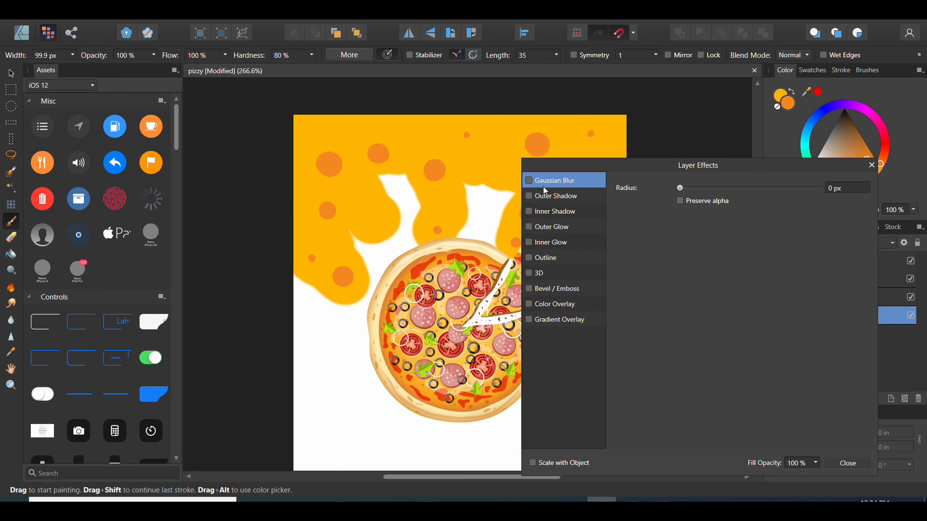
click(536, 290)
click(529, 289)
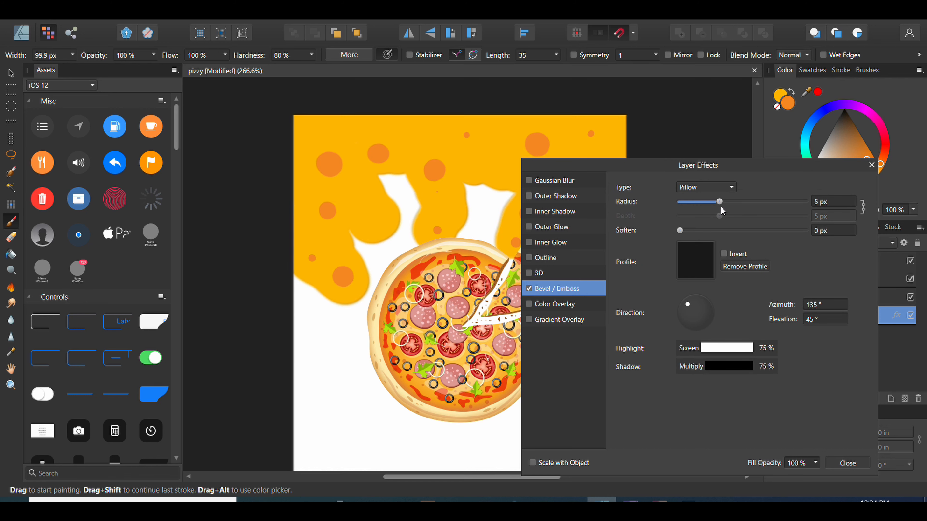
drag(722, 211, 742, 207)
drag(737, 208, 737, 211)
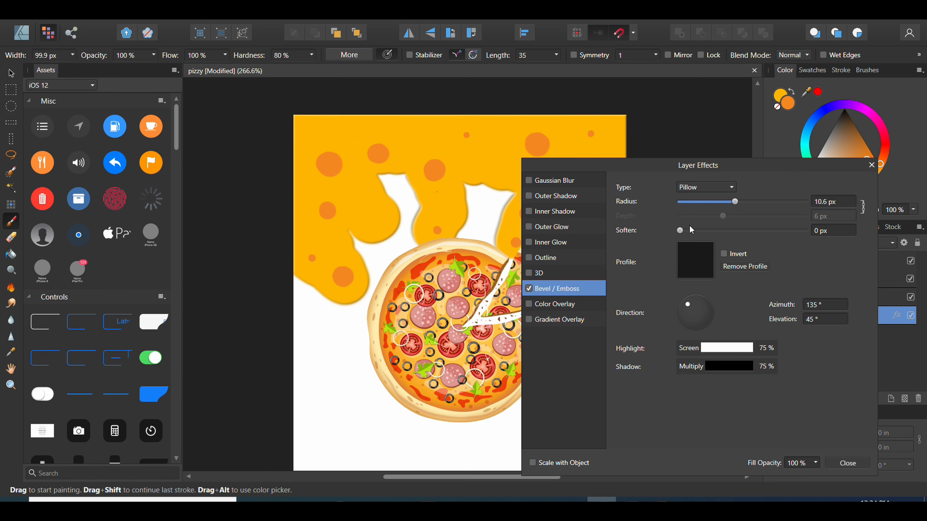
drag(680, 231, 725, 221)
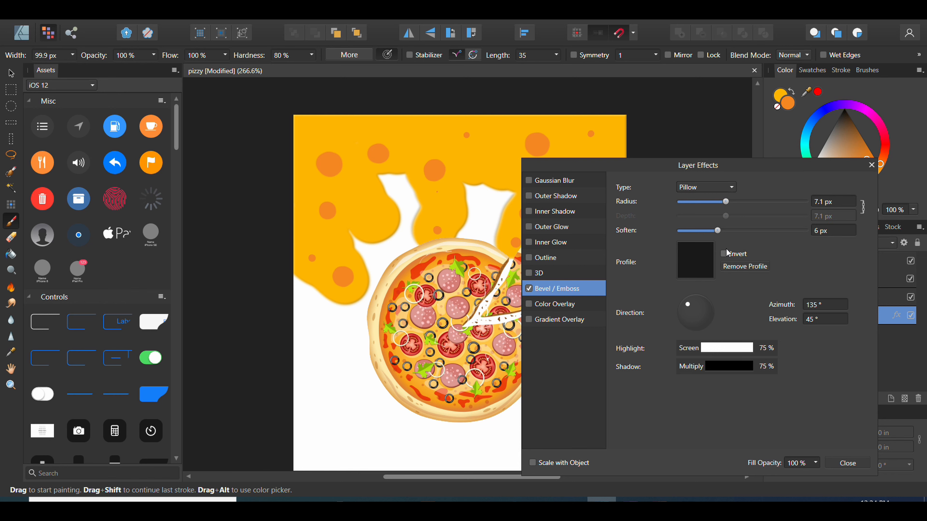
- Add an Outer Shadow to the yellow drip layer with Normal blend mode, an offset and an enlarged radius
click(528, 199)
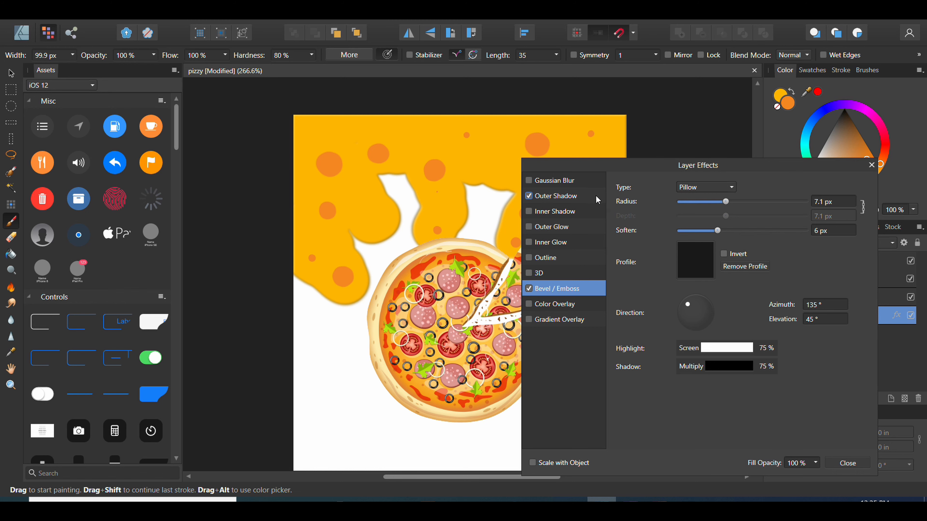
click(584, 197)
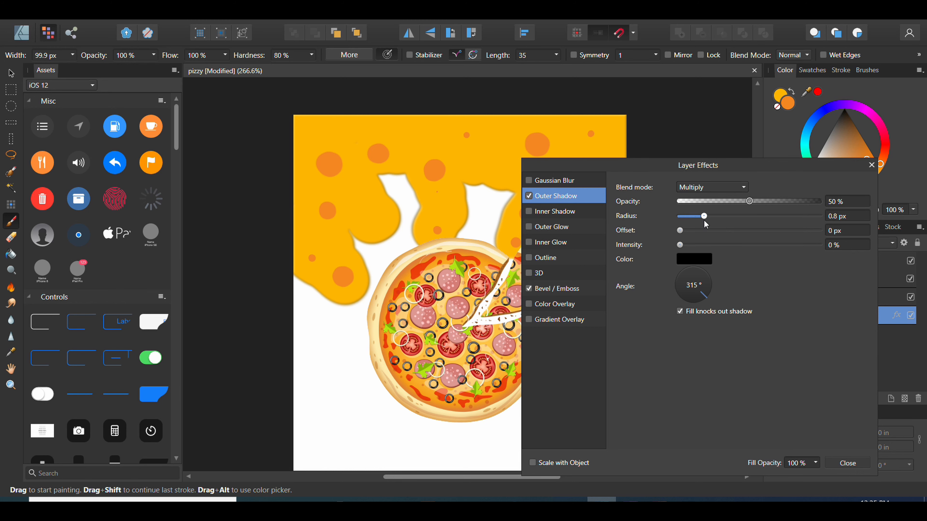
mouse_move(704, 221)
mouse_down()
mouse_move(712, 235)
mouse_move(709, 223)
mouse_move(716, 224)
mouse_up()
click(724, 187)
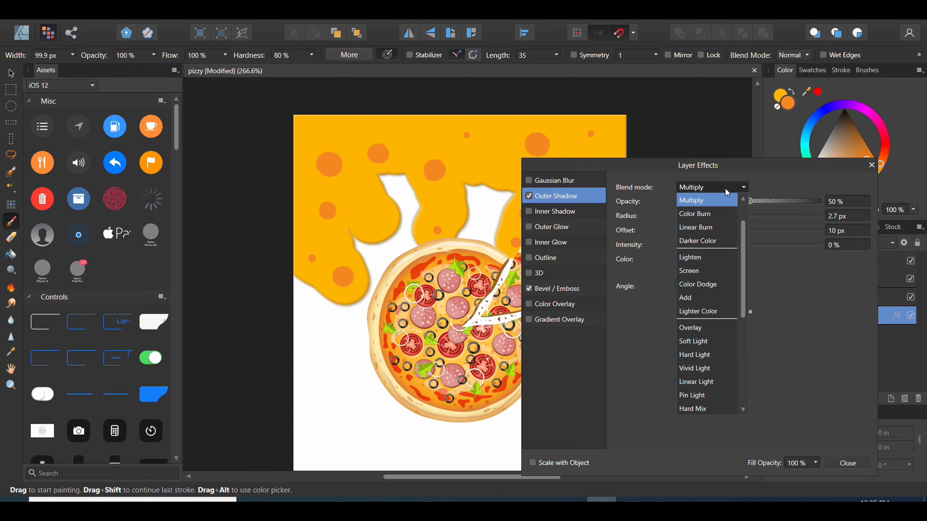
scroll(740, 229, up, 2)
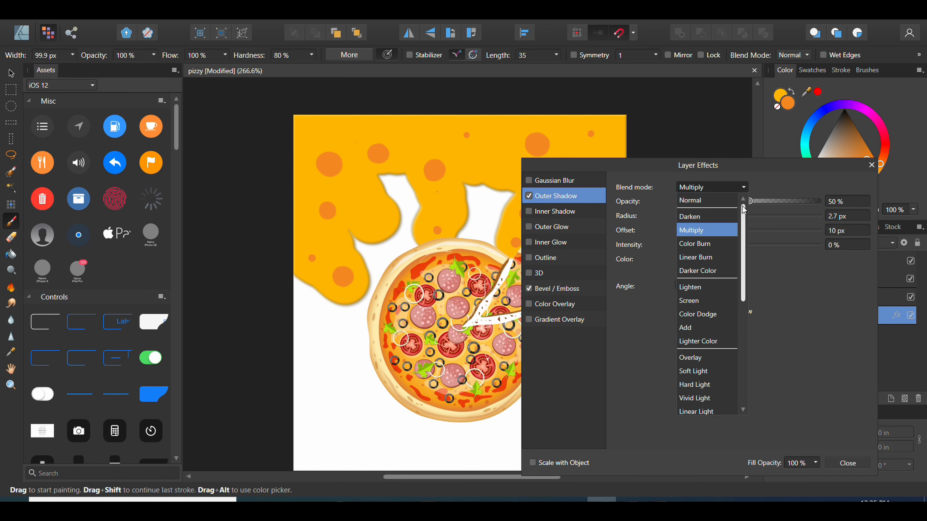
click(720, 203)
drag(717, 216, 739, 234)
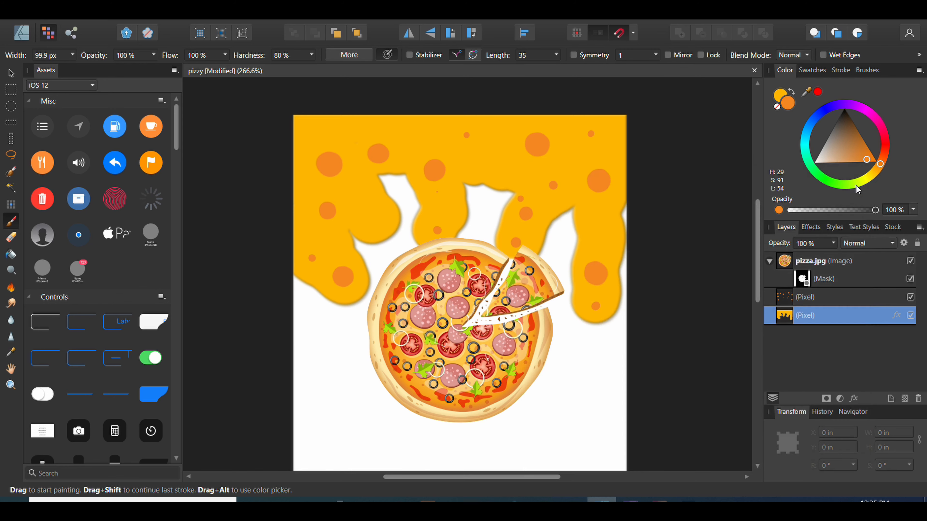
click(871, 165)
- Apply a Pillow Bevel / Emboss effect to the orange spots layer and reduce its radius to make it subtle
click(791, 298)
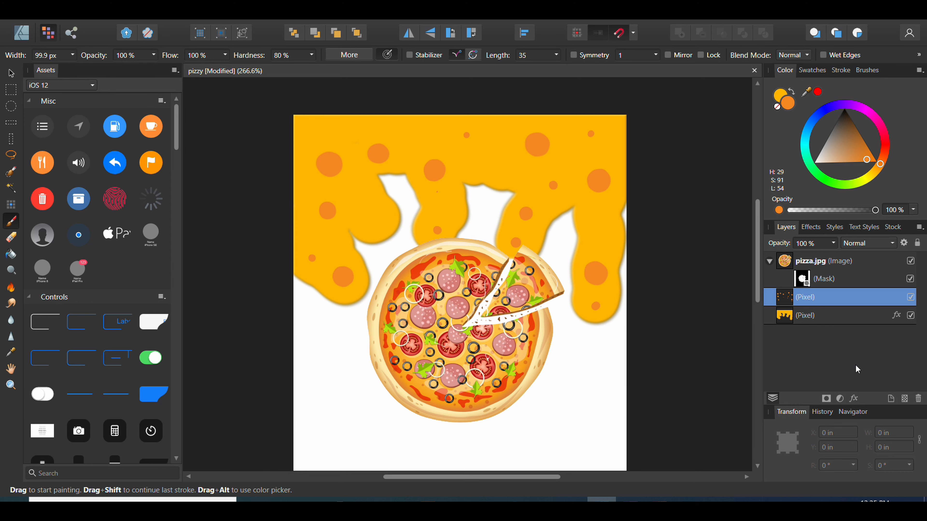
click(853, 398)
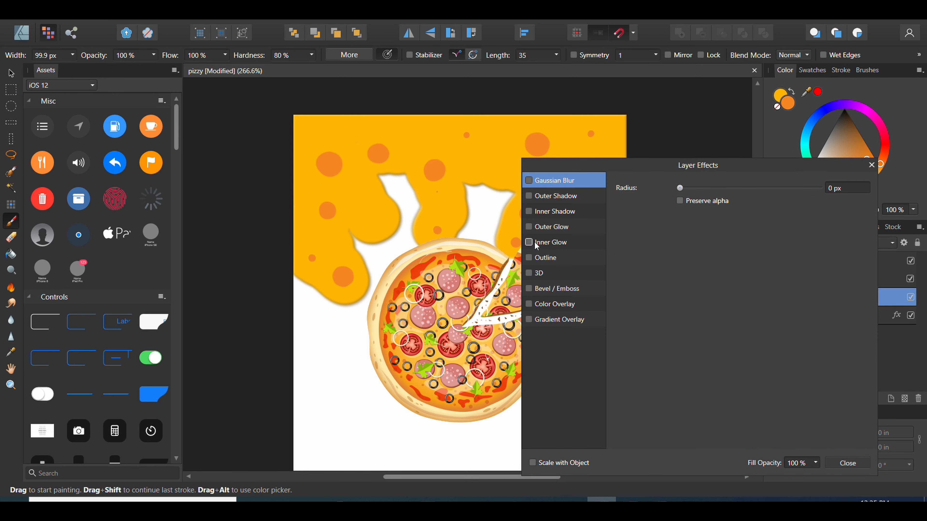
click(535, 288)
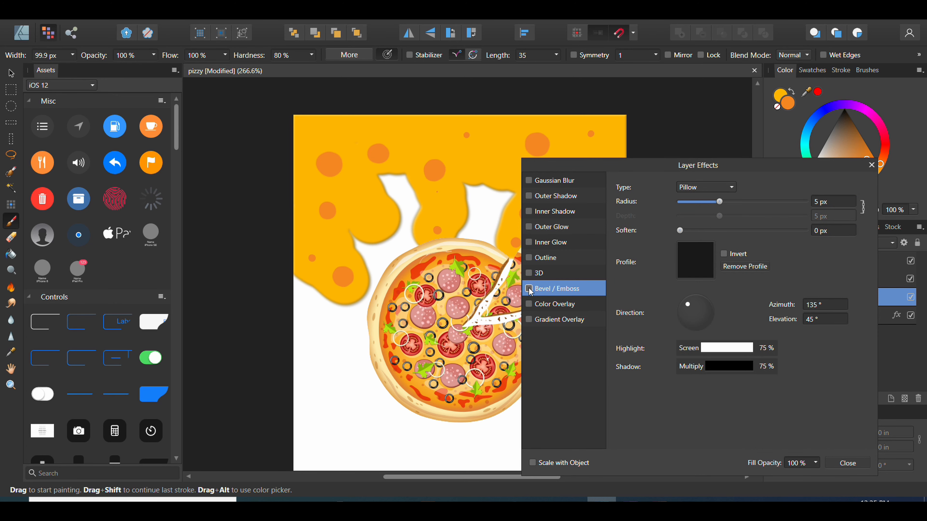
click(528, 289)
drag(672, 170, 723, 217)
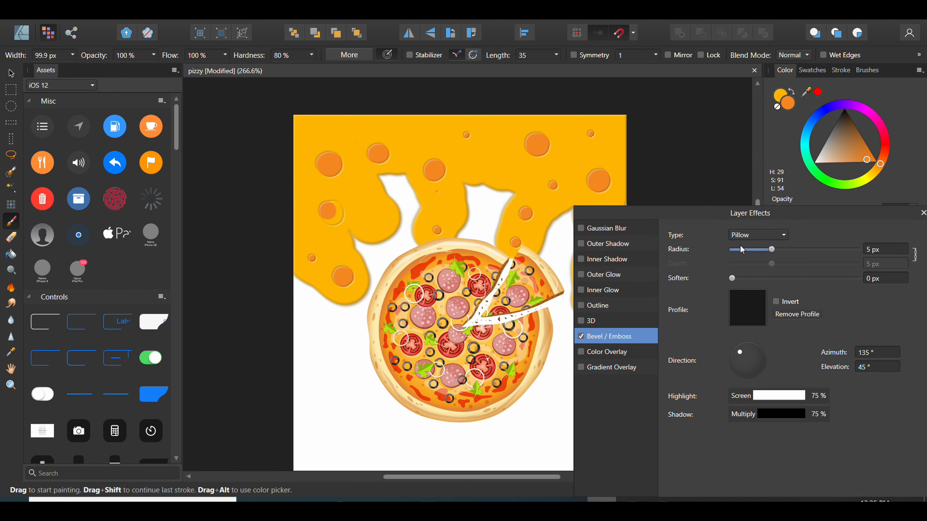
drag(748, 251, 735, 251)
drag(776, 262, 761, 252)
drag(762, 250, 752, 250)
click(922, 217)
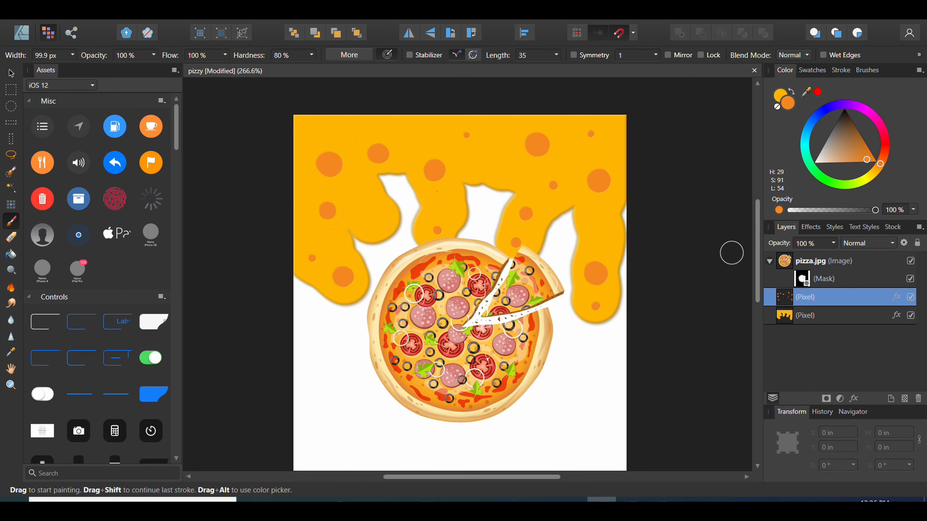
- Examine the cheese drips around the pizza and the empty area at the bottom of the page
scroll(576, 348, down, 1)
click(577, 348)
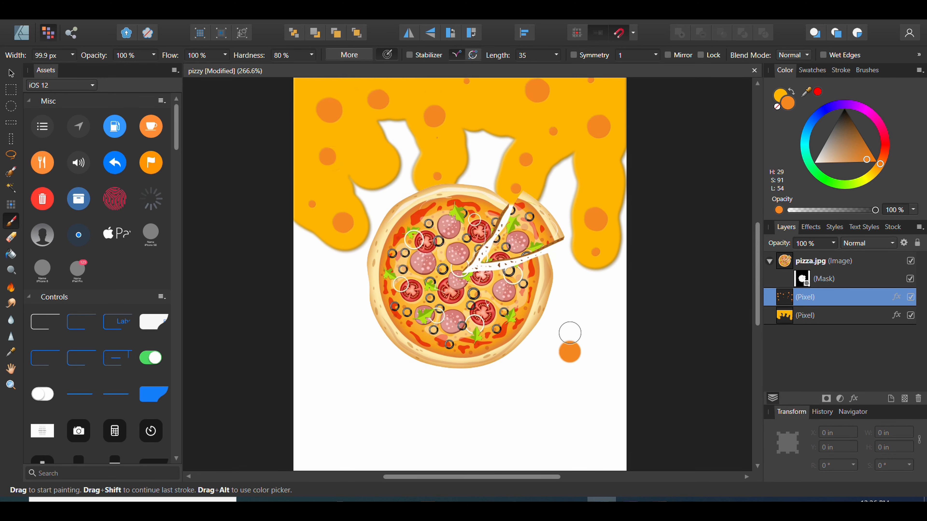
scroll(570, 331, down, 1)
scroll(570, 331, down, 2)
scroll(569, 331, up, 4)
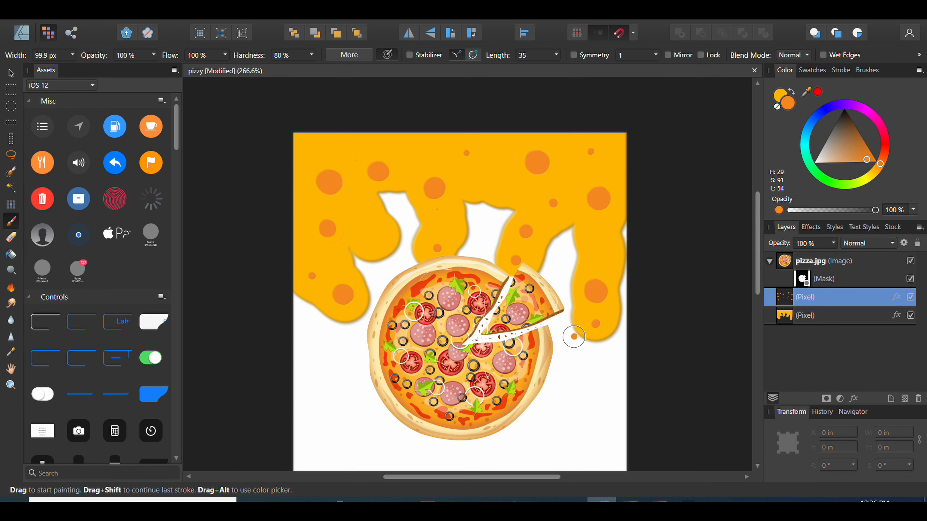
scroll(571, 338, down, 4)
scroll(567, 339, up, 2)
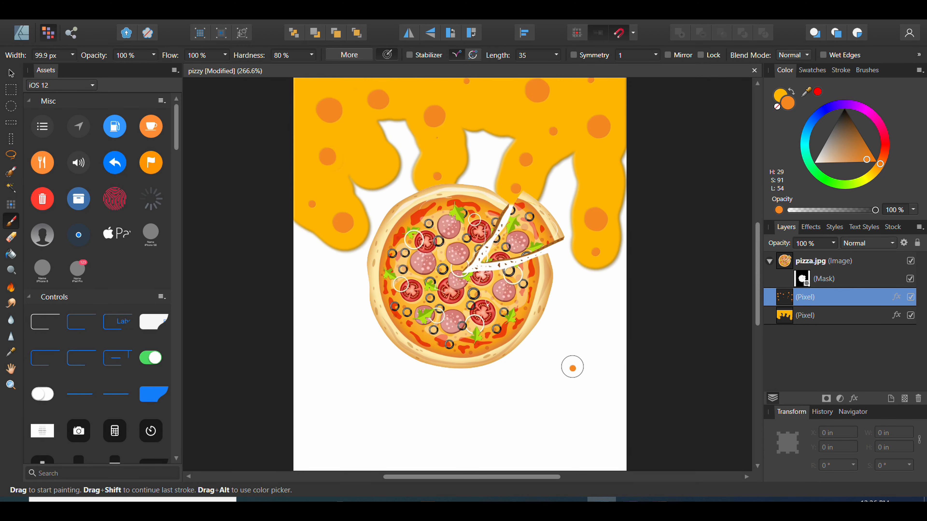
scroll(570, 356, down, 3)
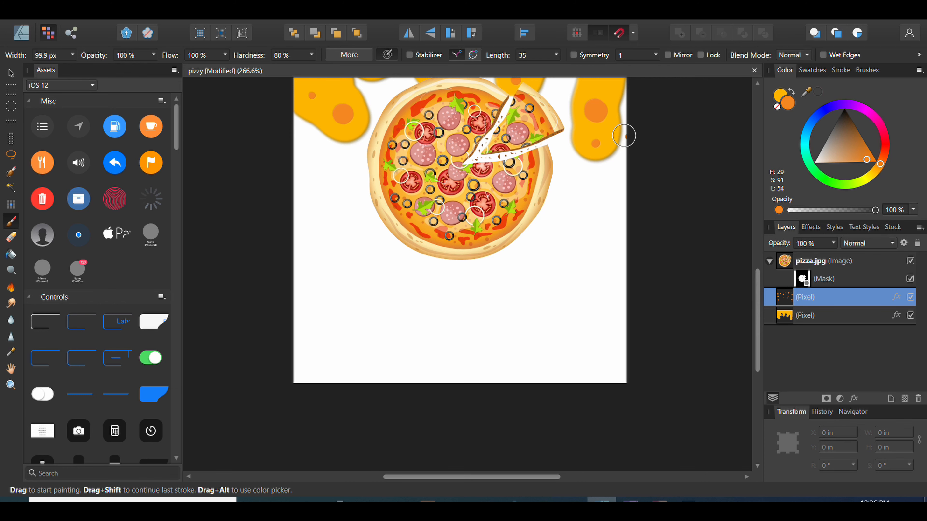
- Sample the cheese yellow (H 43, S 100, L 50) as the paint colour and add an empty pixel layer above the spots layer
click(610, 132)
click(621, 139)
drag(806, 96, 616, 120)
click(817, 93)
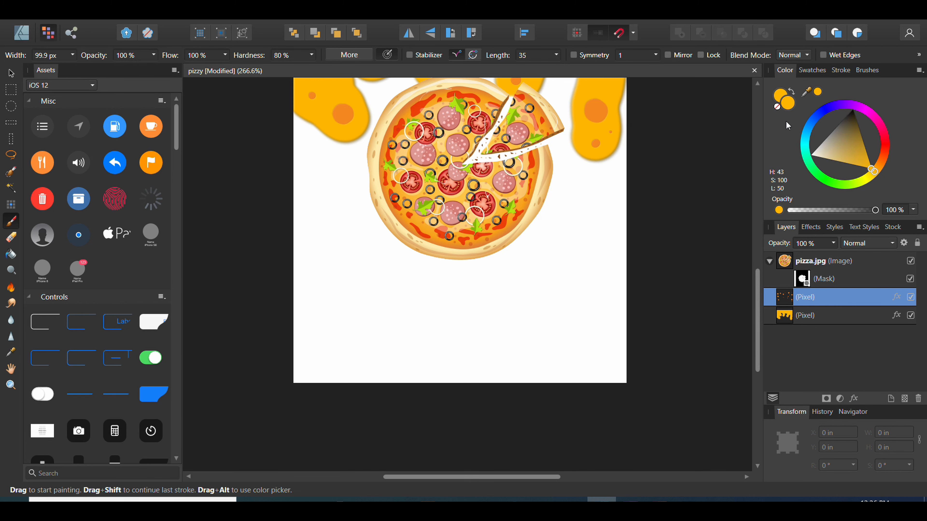
click(905, 400)
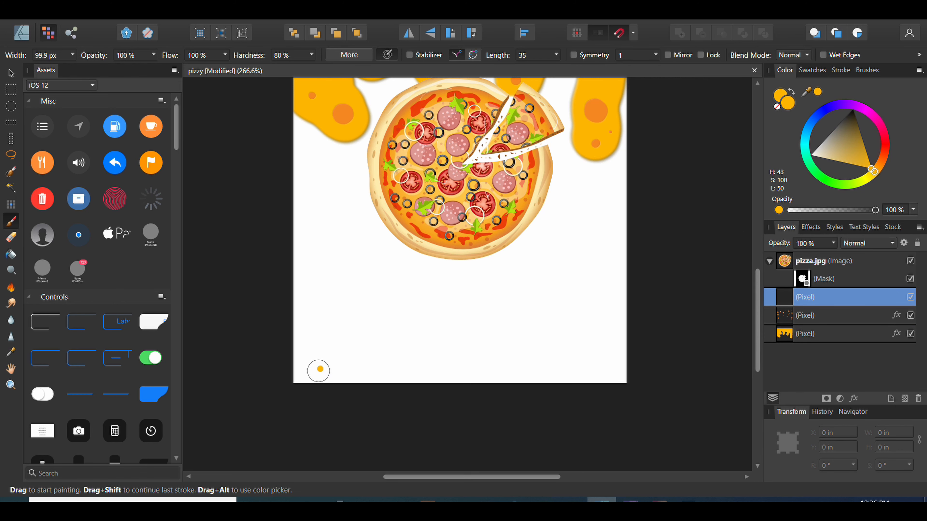
- Enlarge the brush to 174.7 px and paint a solid yellow cheese band with a wavy upper edge across the page bottom
mouse_move(308, 377)
mouse_down()
mouse_move(304, 346)
mouse_move(292, 328)
mouse_move(312, 319)
mouse_move(314, 327)
mouse_move(299, 327)
mouse_move(345, 327)
mouse_move(356, 317)
mouse_move(362, 331)
mouse_move(349, 325)
mouse_move(334, 341)
mouse_move(340, 374)
mouse_move(320, 363)
mouse_move(397, 352)
mouse_move(400, 333)
mouse_move(315, 354)
mouse_move(369, 383)
mouse_move(356, 375)
mouse_move(419, 352)
mouse_move(432, 369)
mouse_move(401, 380)
mouse_move(432, 371)
mouse_move(445, 351)
mouse_move(475, 363)
mouse_move(475, 384)
mouse_move(564, 367)
mouse_move(510, 364)
mouse_move(493, 368)
mouse_move(605, 377)
mouse_move(613, 364)
mouse_move(570, 358)
mouse_move(512, 374)
mouse_move(374, 376)
mouse_move(301, 352)
mouse_move(298, 324)
mouse_move(339, 310)
mouse_move(418, 334)
mouse_move(534, 345)
mouse_move(585, 338)
mouse_move(689, 362)
mouse_up()
key(])
key(])
key(])
key(])
click(411, 332)
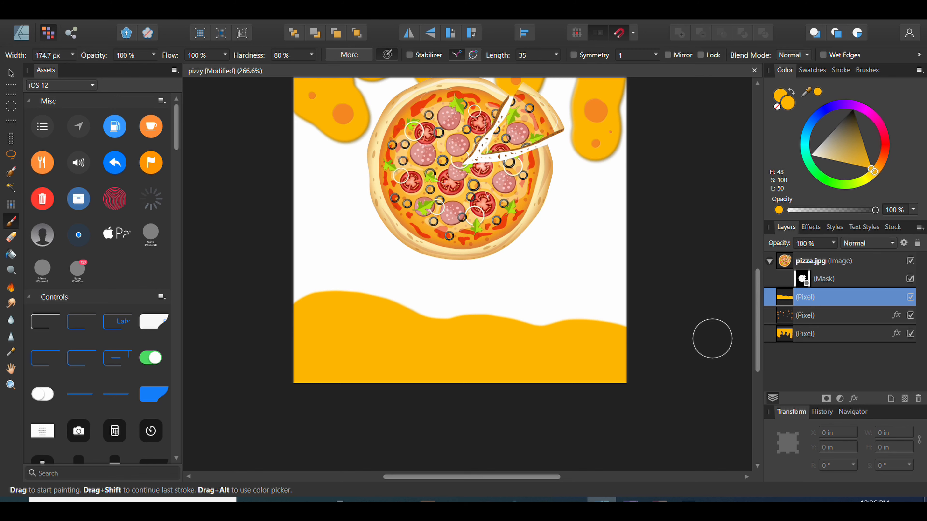
- Add an empty pixel layer above the yellow band layer and sample orange (H 29, S 91, L 55) from an existing spot
drag(757, 339, 797, 335)
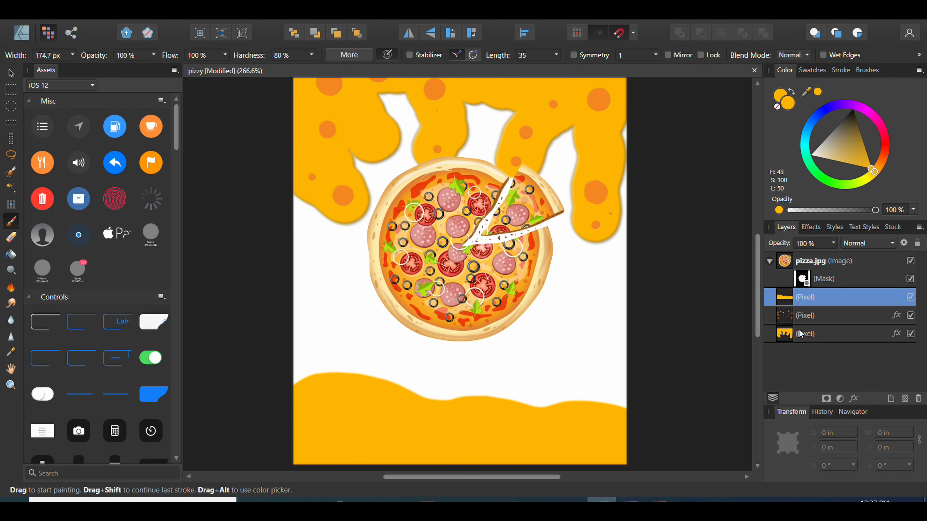
click(800, 334)
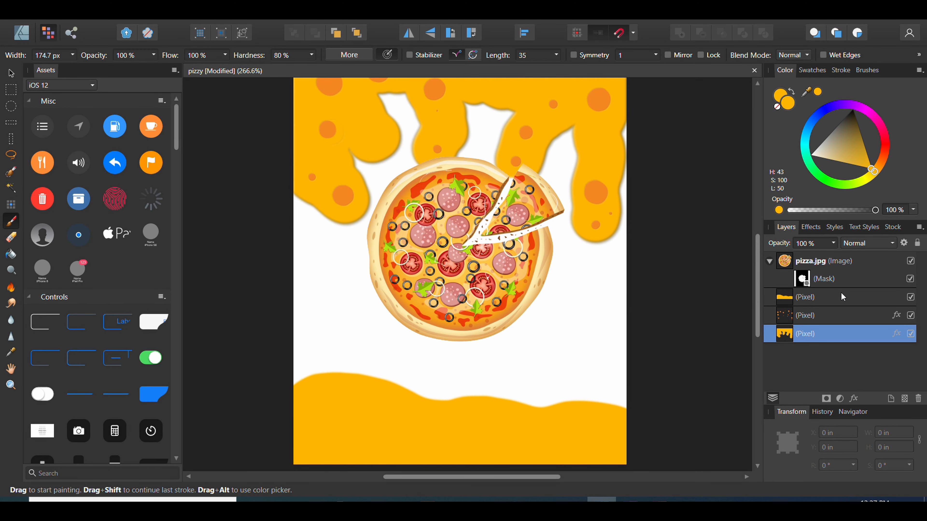
click(841, 302)
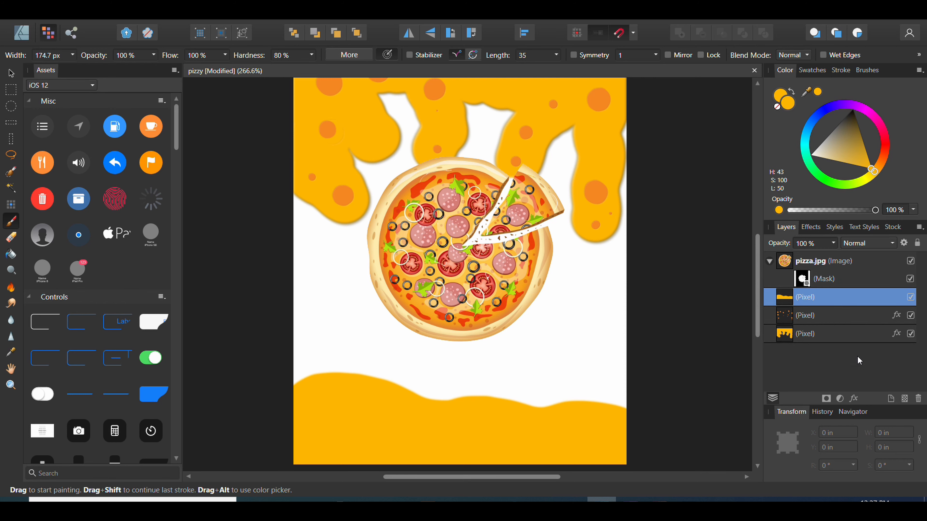
click(905, 399)
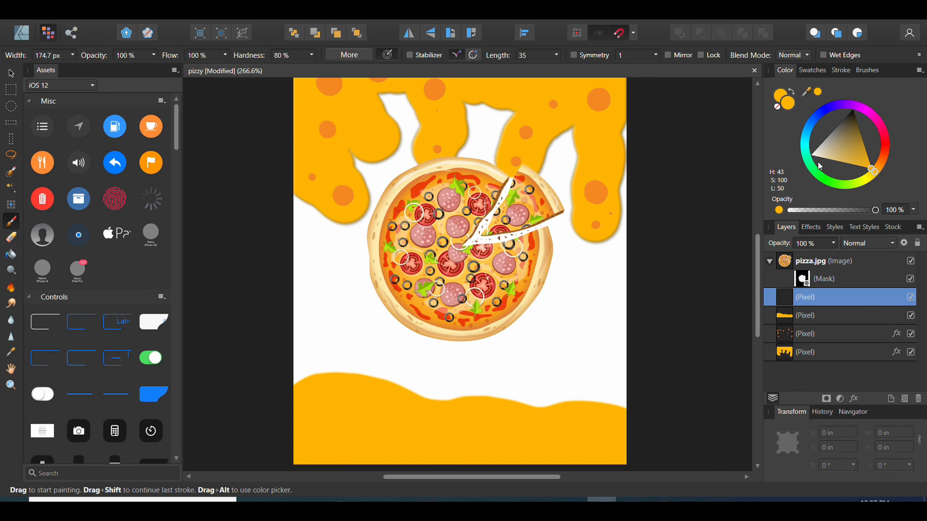
drag(804, 90, 600, 192)
click(819, 92)
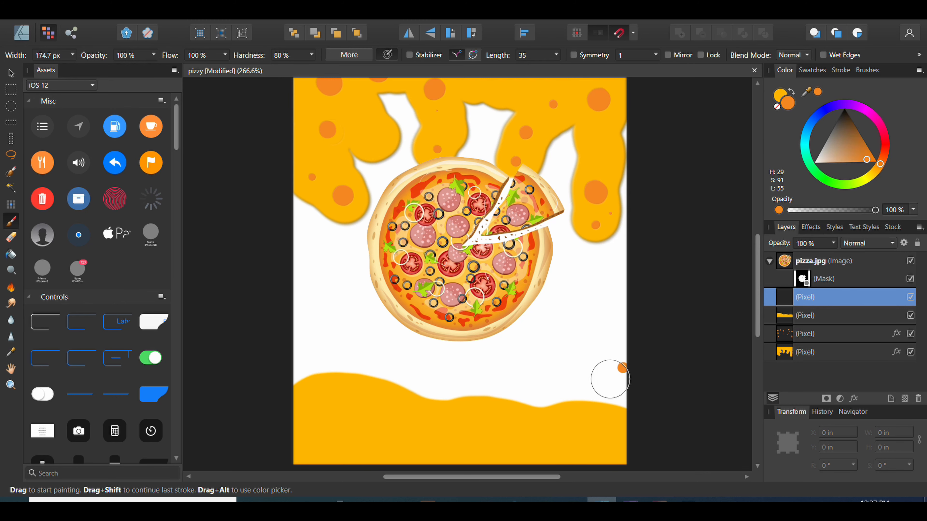
- Reduce the brush to 107.3 px and paint orange spots of varying size across the bottom cheese band
click(504, 450)
key([)
key([)
key([)
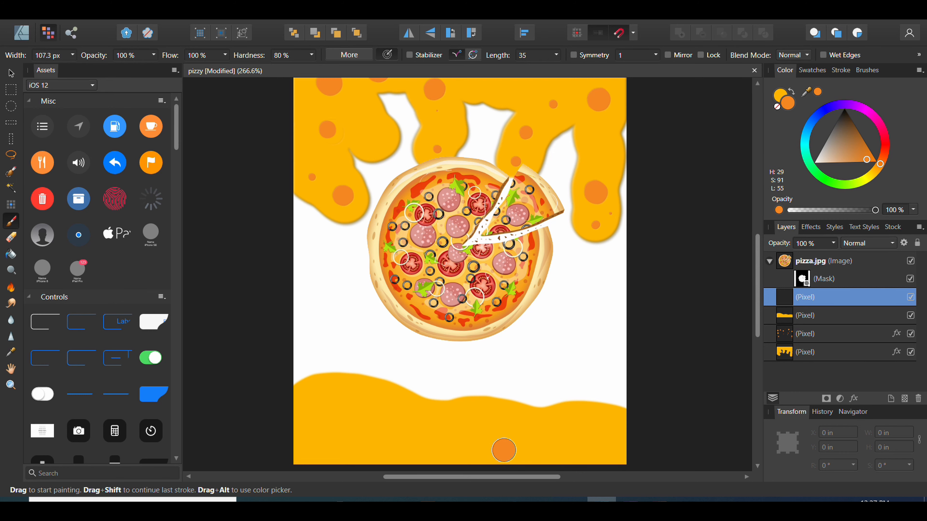
drag(346, 403, 340, 407)
click(443, 430)
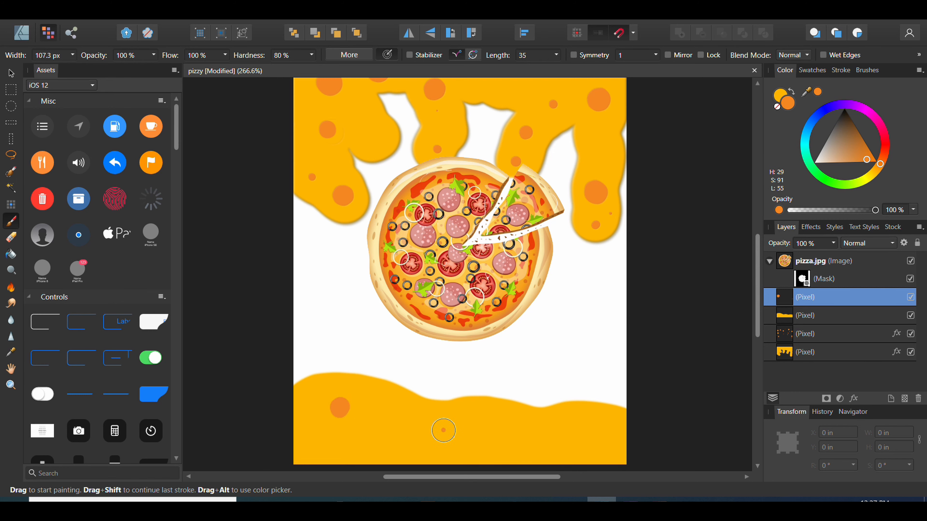
click(522, 424)
click(528, 425)
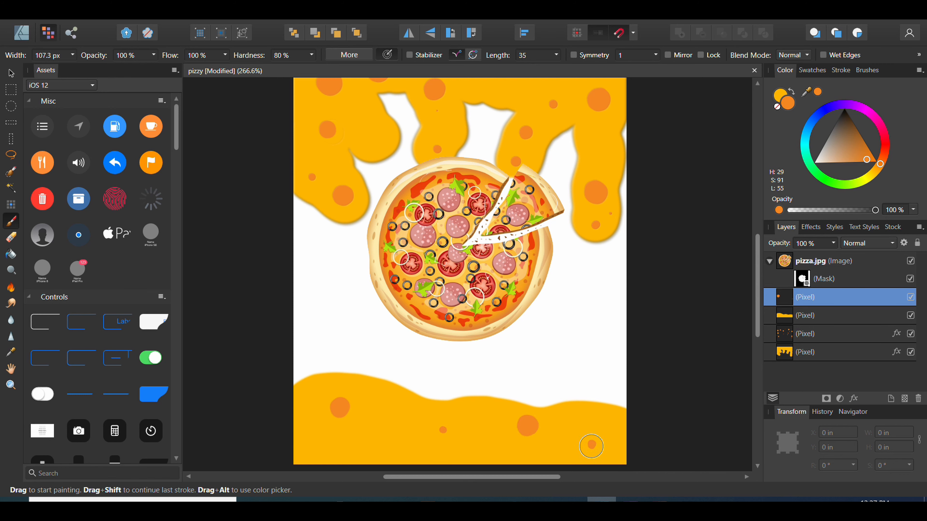
click(368, 457)
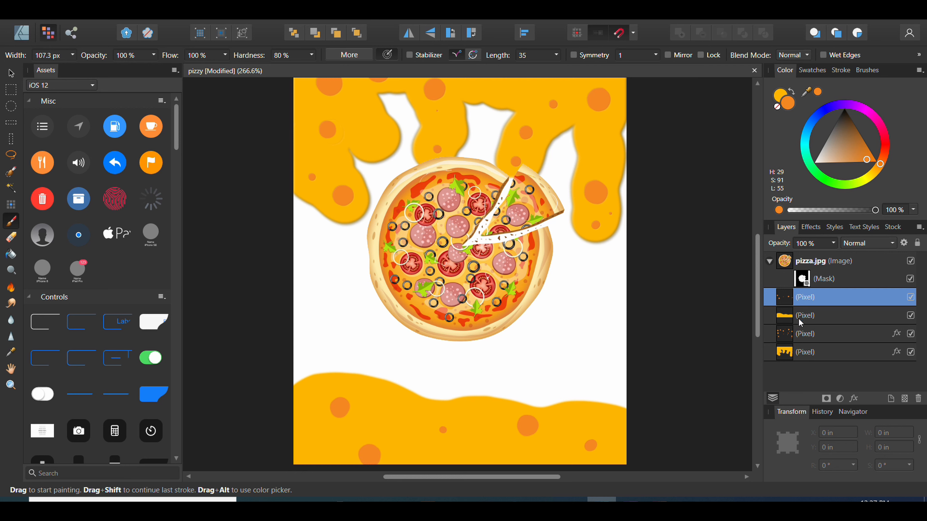
- Select the pixel layer holding the upper drips' orange spots and activate the Erase Brush
click(796, 336)
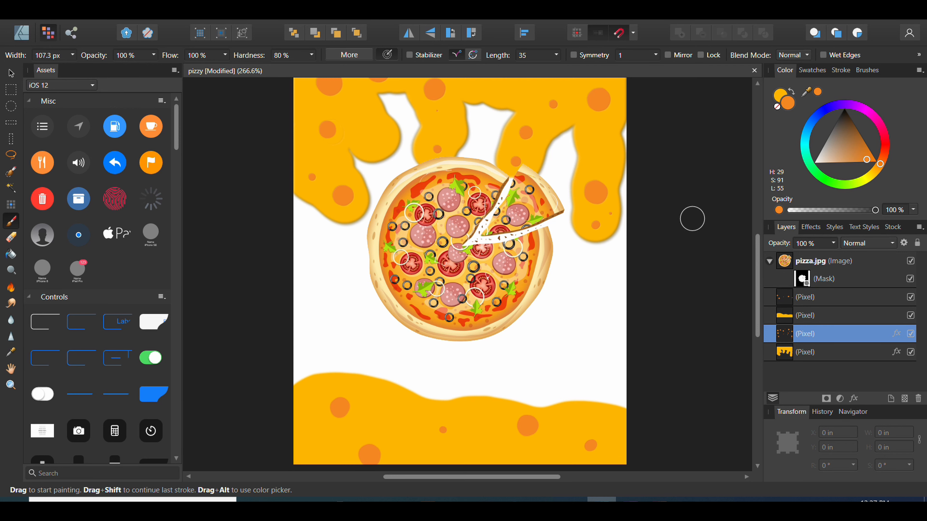
key(e)
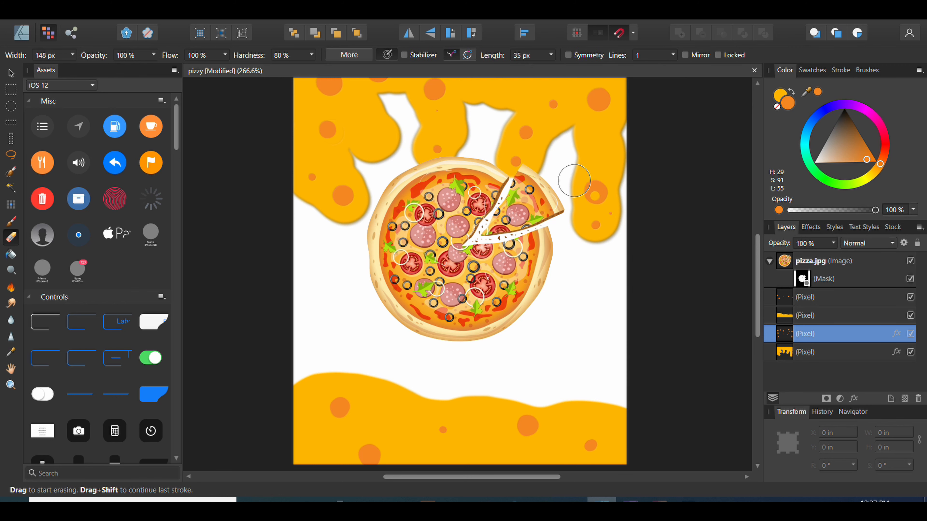
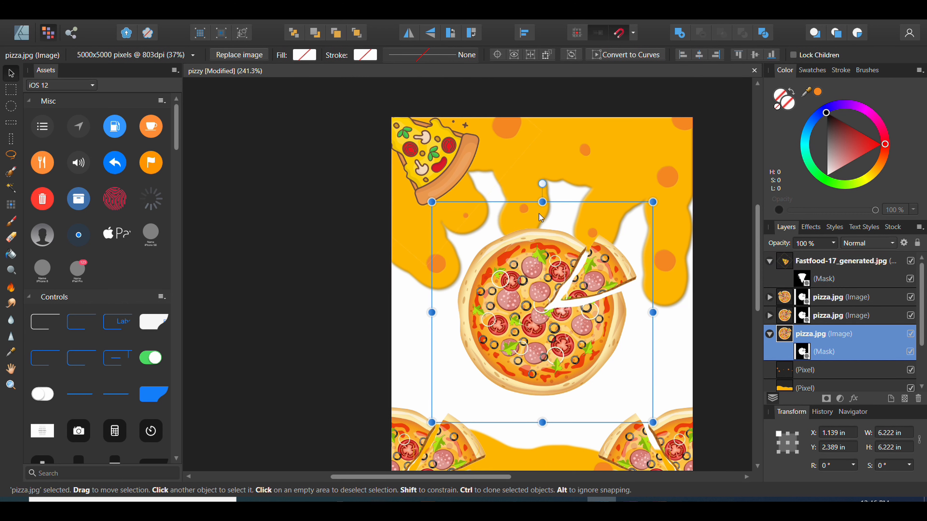
- Duplicate the cartoon pizza slice, flip the copy horizontally and place it in the page's upper right corner, mirroring the original
click(445, 170)
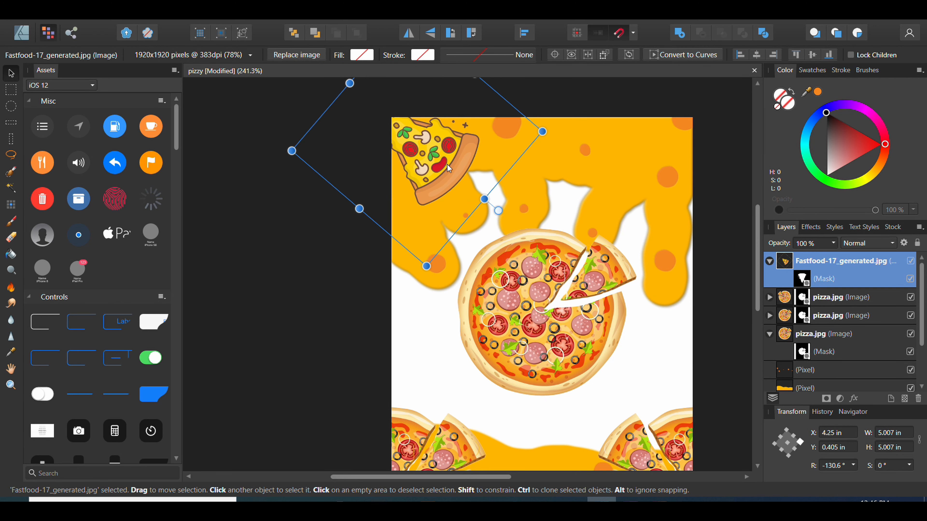
drag(447, 168, 685, 184)
key(ctrl+j)
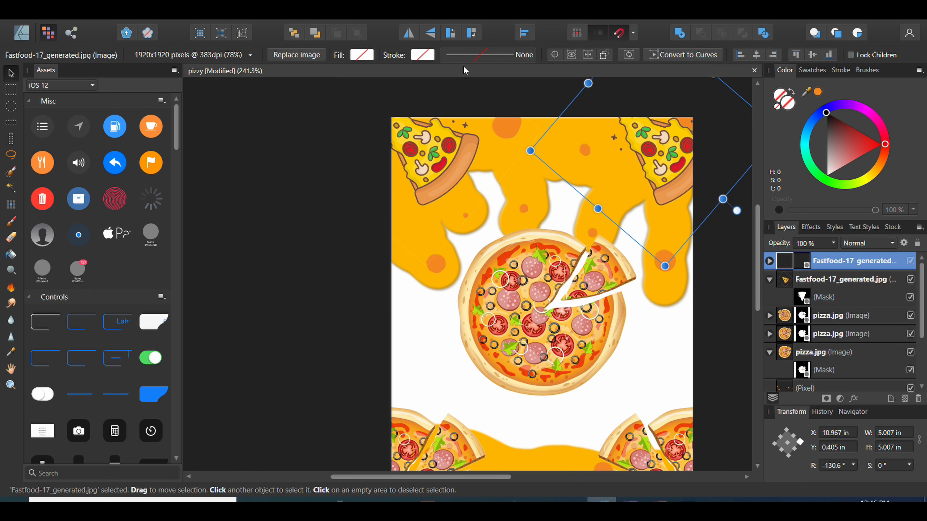
click(409, 32)
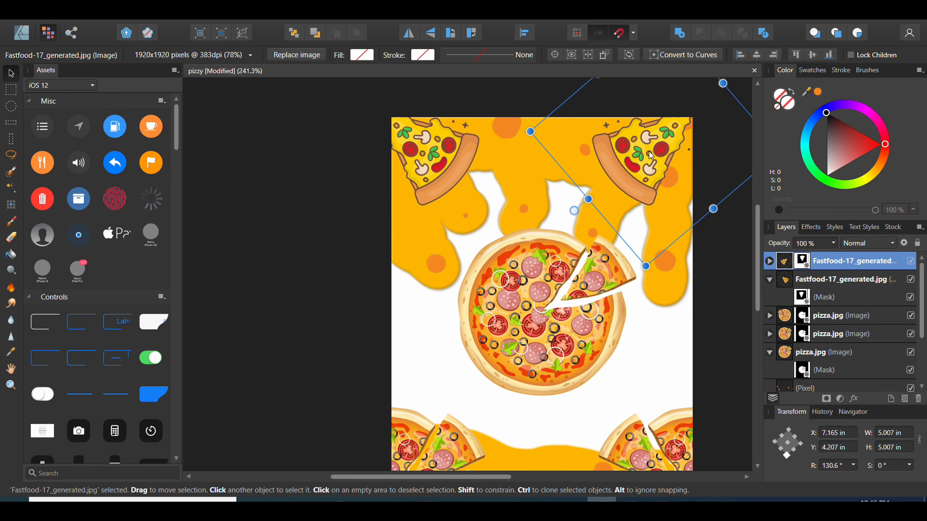
mouse_move(649, 152)
mouse_down()
mouse_move(664, 155)
mouse_move(642, 157)
mouse_move(644, 172)
mouse_move(642, 154)
mouse_up()
click(514, 105)
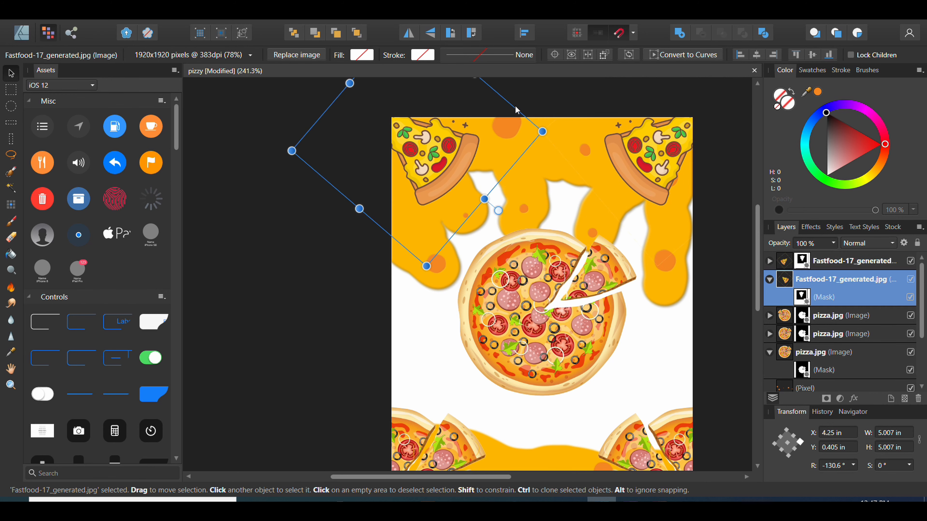
click(537, 98)
- Review the whole page layout and save the document
scroll(585, 141, down, 1)
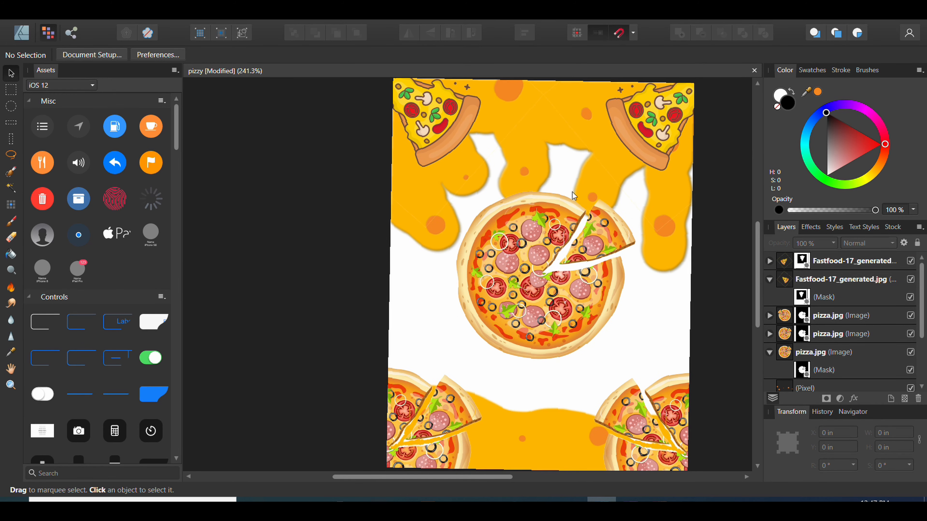
scroll(571, 195, down, 1)
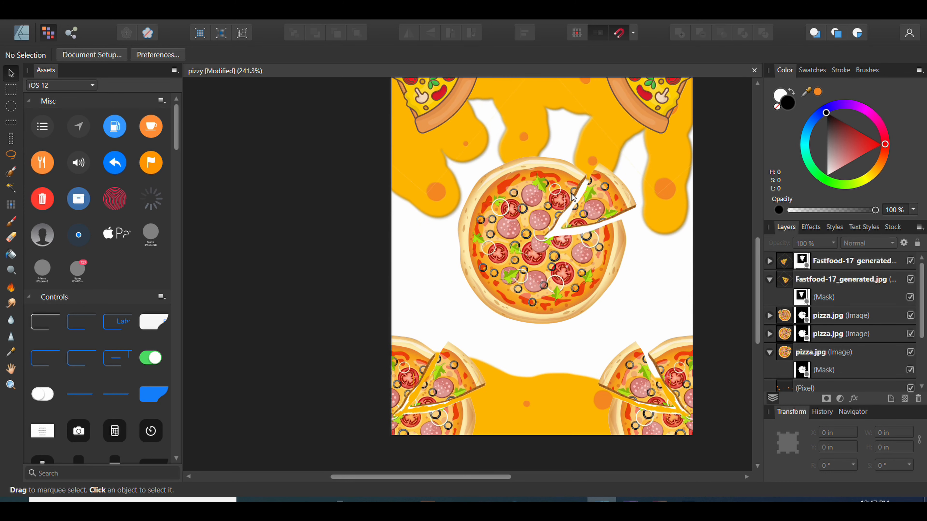
scroll(573, 198, up, 2)
key(ctrl+s)
scroll(571, 198, down, 1)
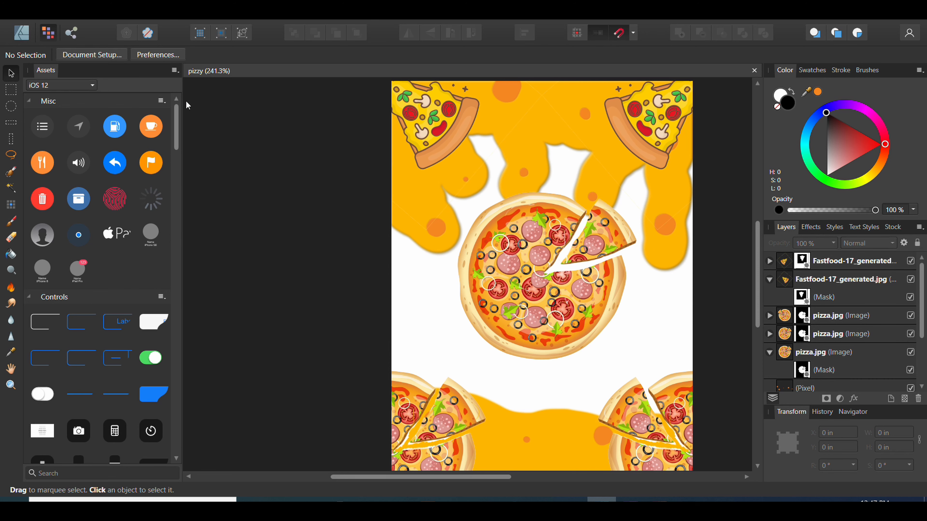
- Switch to the Designer Persona and add the art text PIZZY over the left cheese drip
click(19, 33)
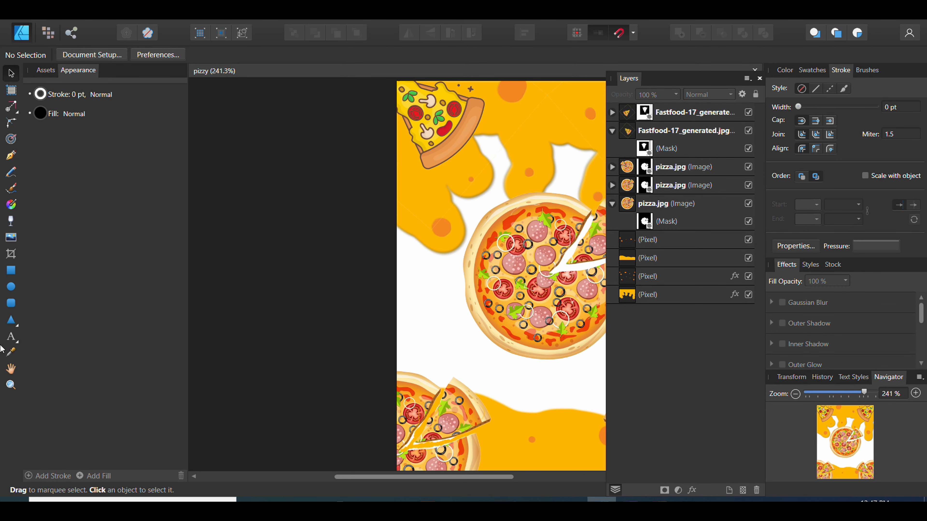
click(15, 339)
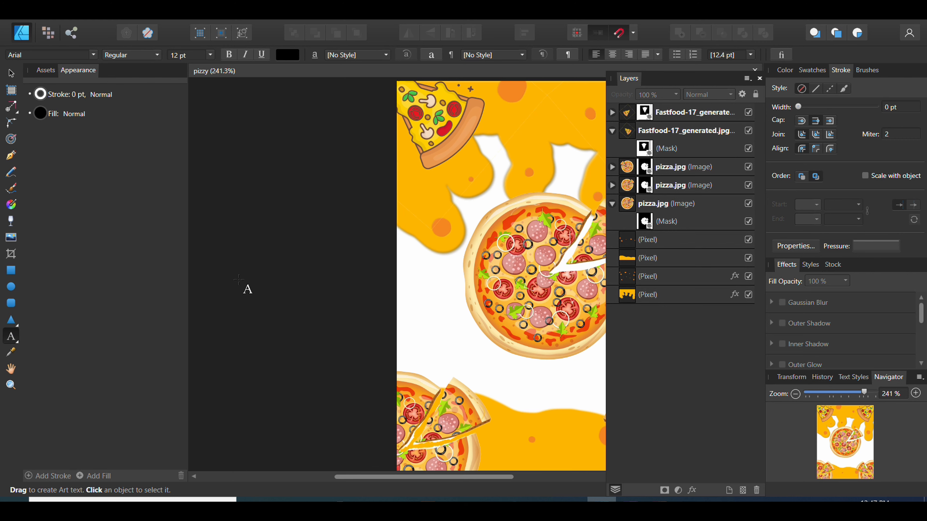
drag(405, 230, 405, 207)
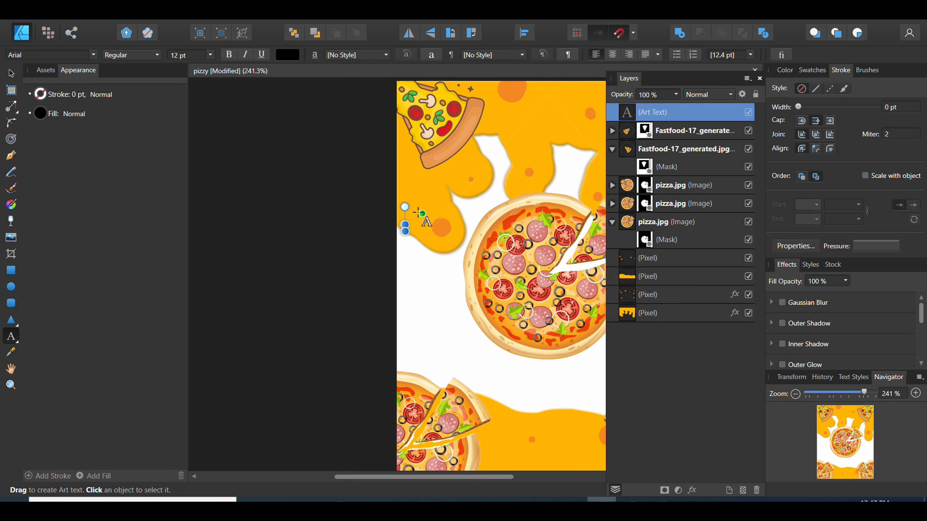
text(p)
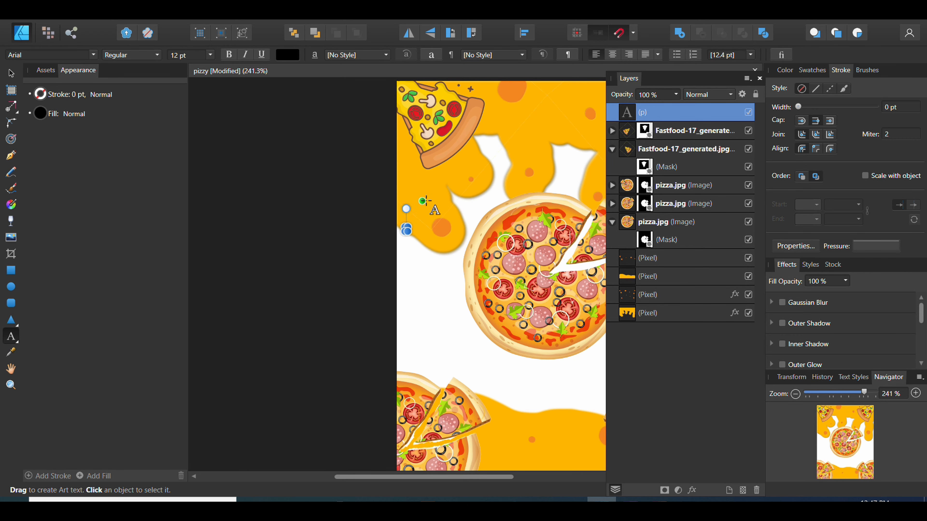
key(BackSpace)
text(PIZZ)
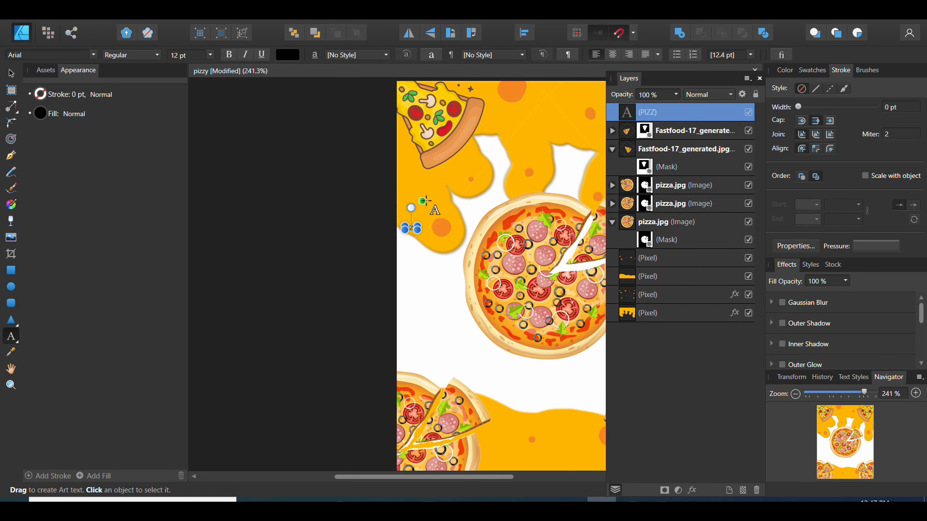
text(Y)
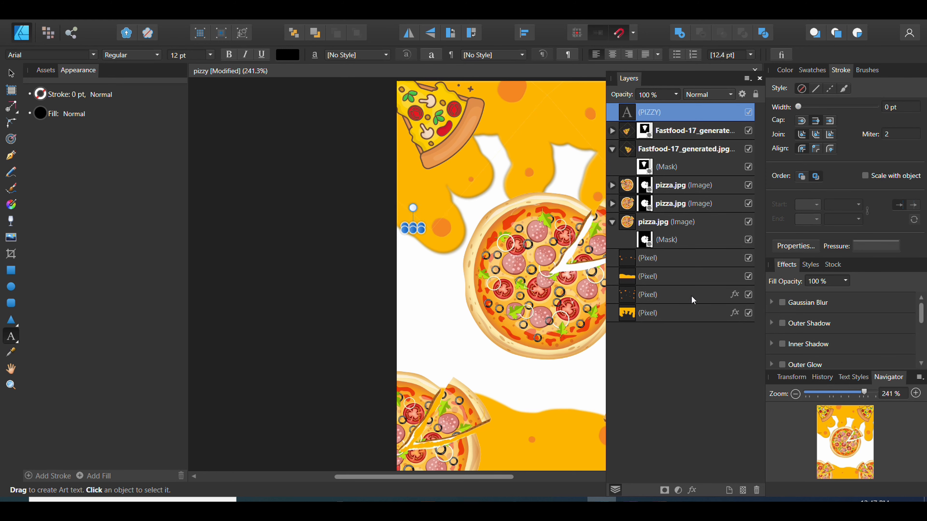
- Set the PIZZY text's font size to 144 pt
click(11, 74)
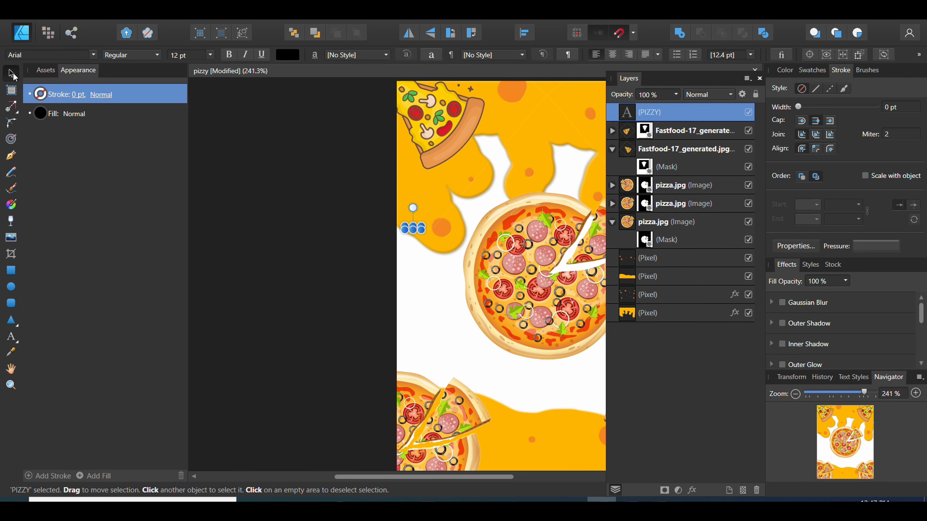
click(92, 118)
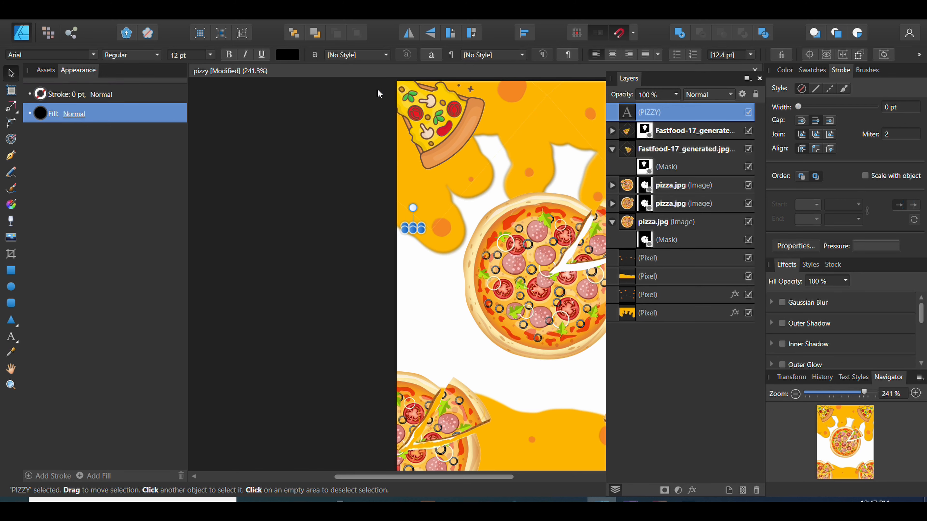
click(210, 55)
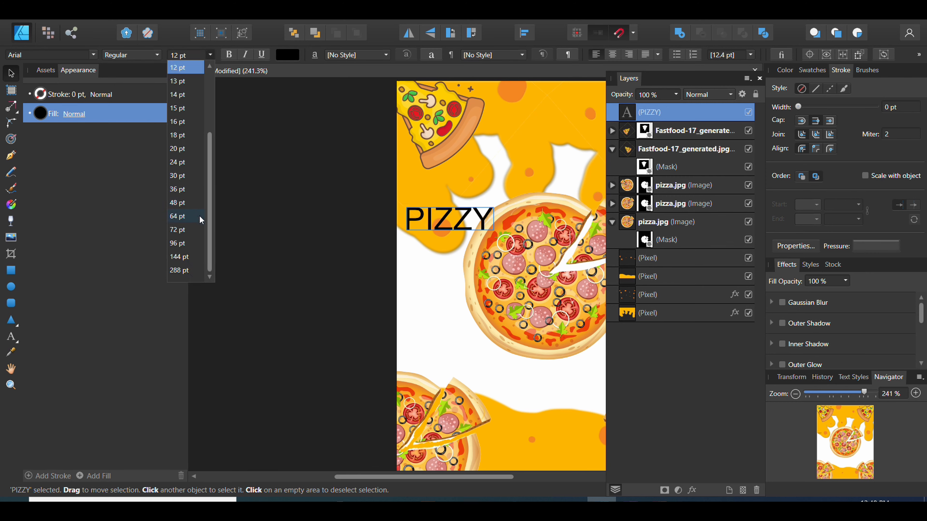
click(183, 256)
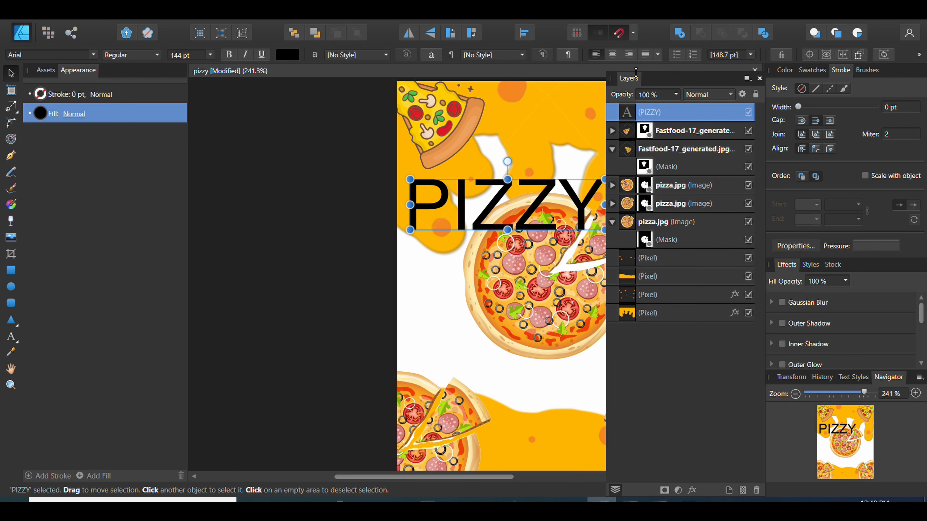
- Move the PIZZY text above the central pizza, between the two cartoon slices
drag(631, 81, 637, 81)
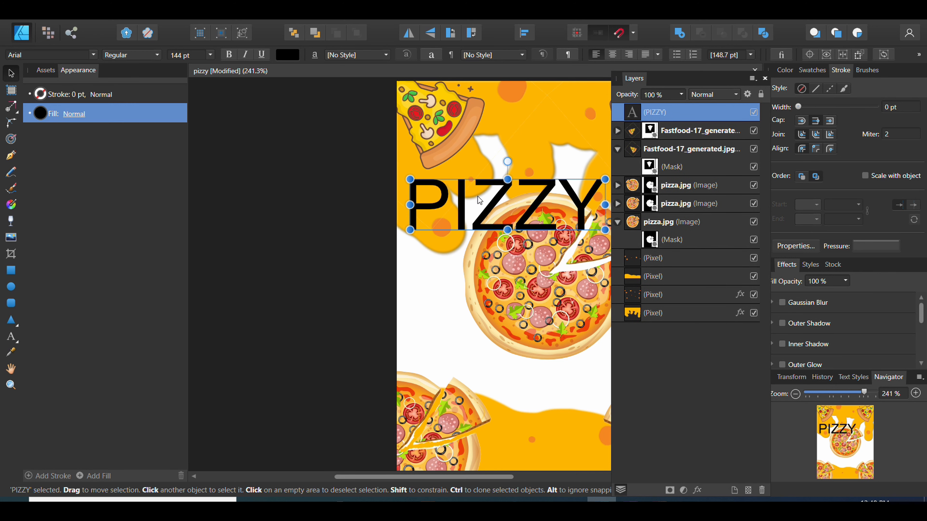
scroll(477, 197, left, 1)
scroll(478, 196, right, 4)
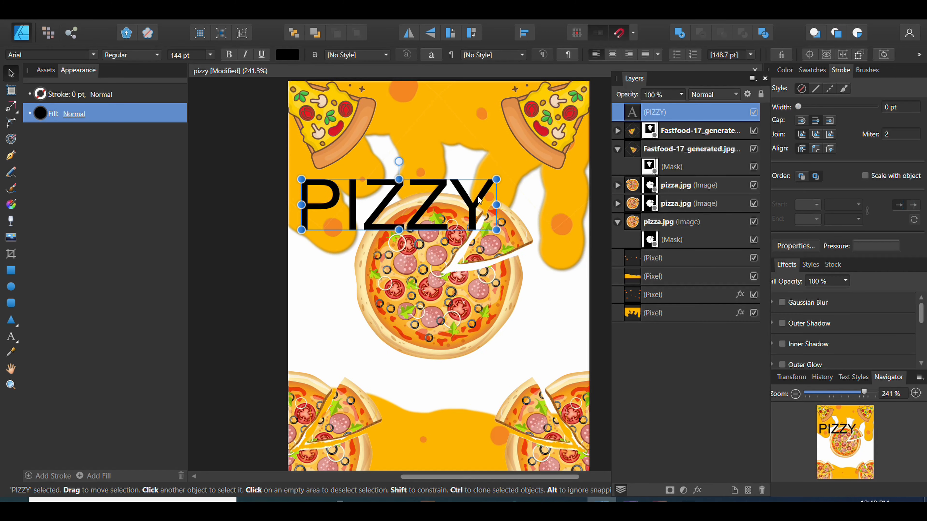
drag(441, 190, 471, 143)
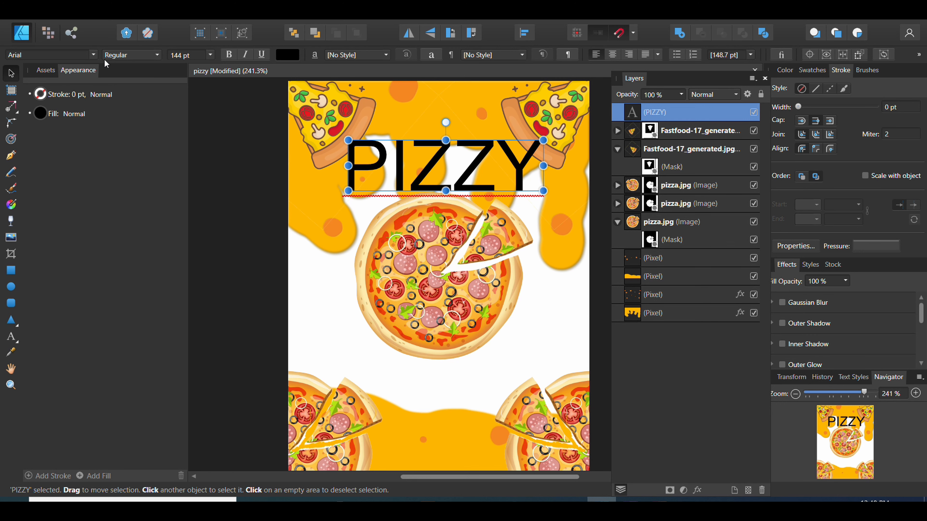
- Try the Berlin Sans FB Demi font on the PIZZY text
click(94, 56)
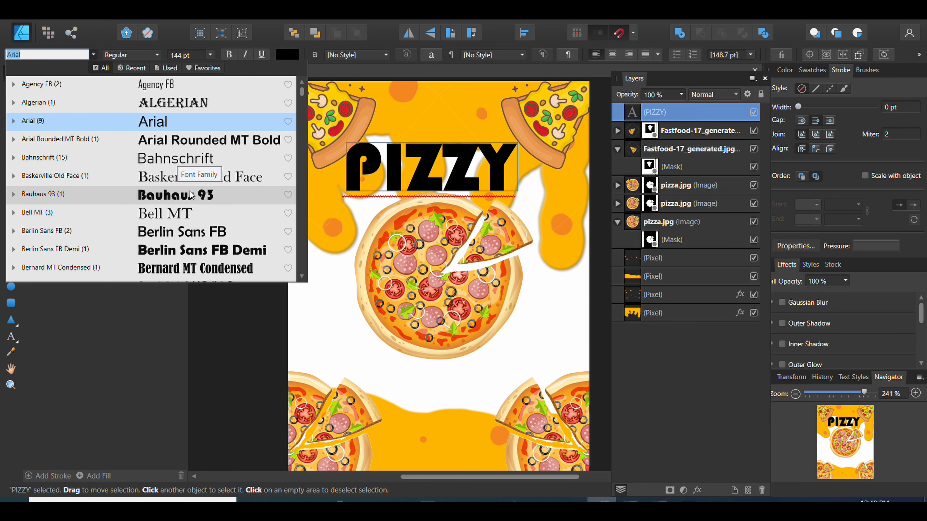
click(228, 252)
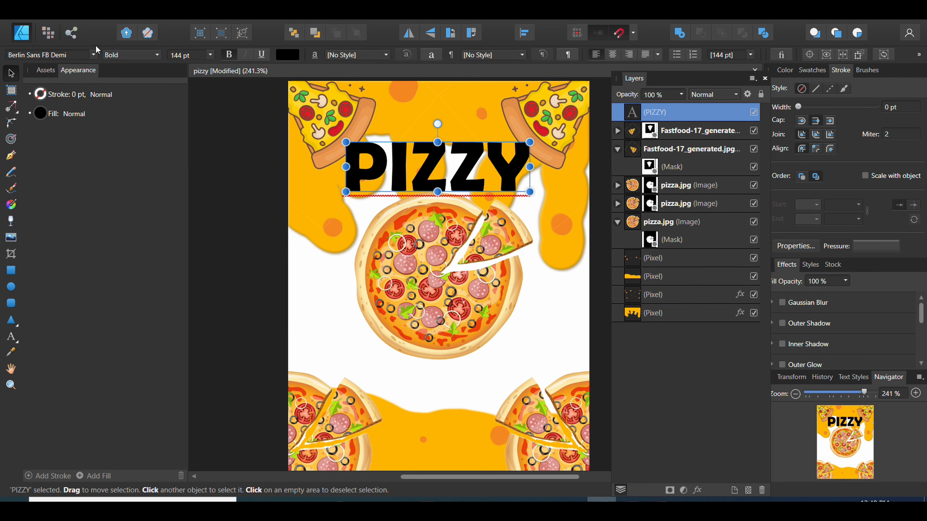
- Search the font list for "bur" and apply the Black Burger font to the PIZZY text
click(92, 55)
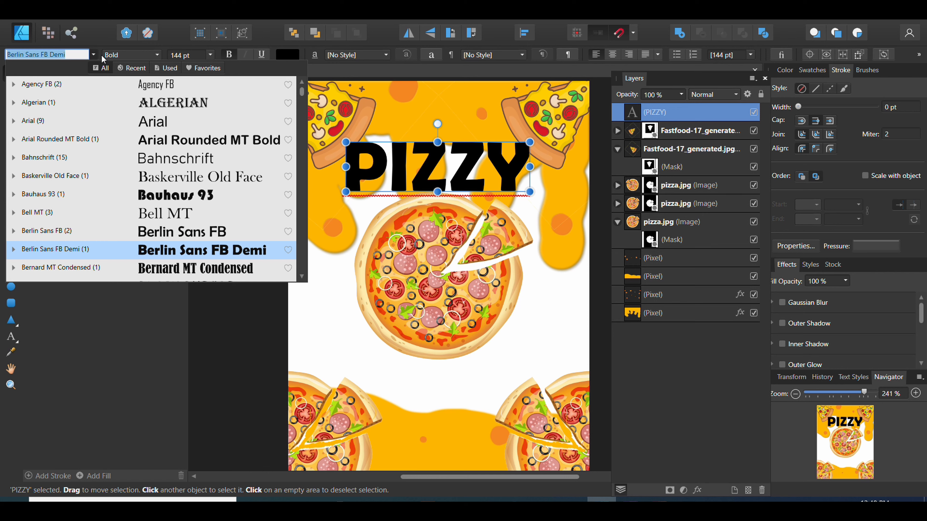
text(pi)
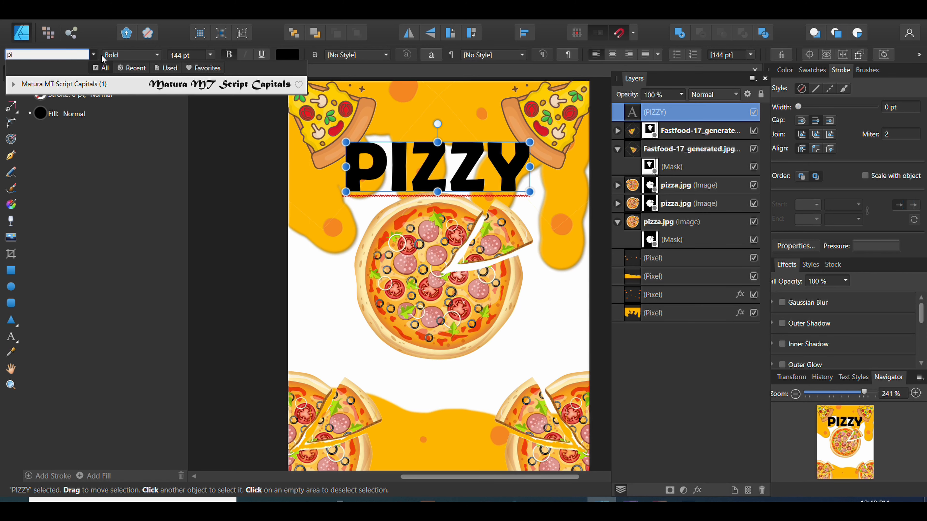
text(zz)
key(BackSpace)
key(BackSpace)
key(BackSpace)
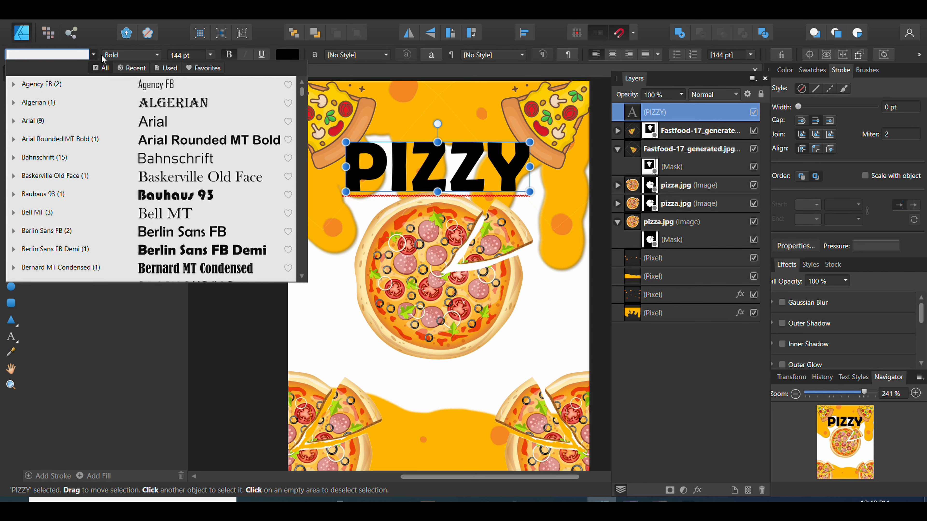
text(bur)
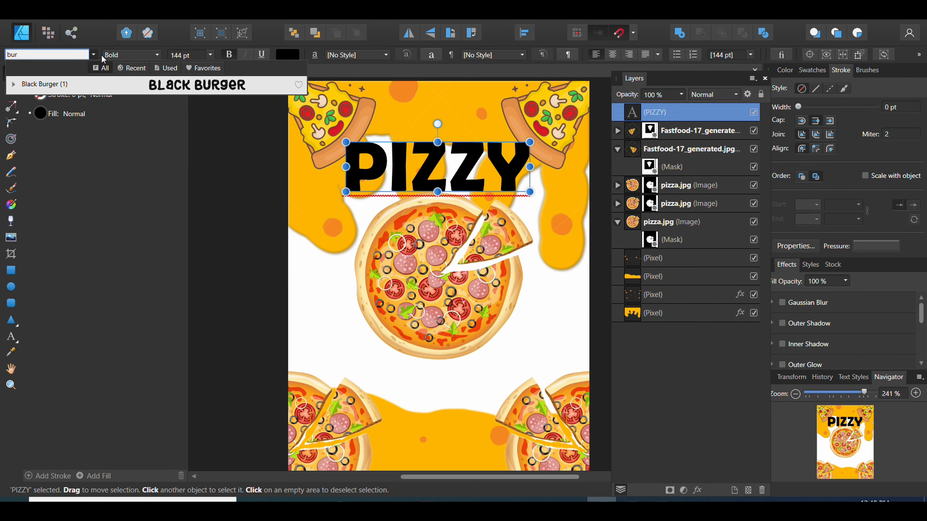
click(236, 86)
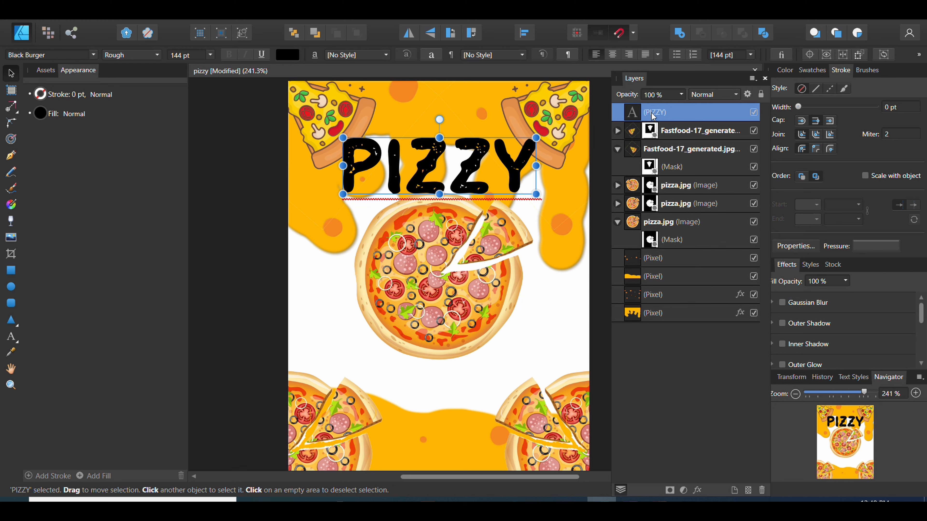
- Fill the PIZZY text with bright yellow at hue 56, saturation 100 and lightness 50
click(784, 70)
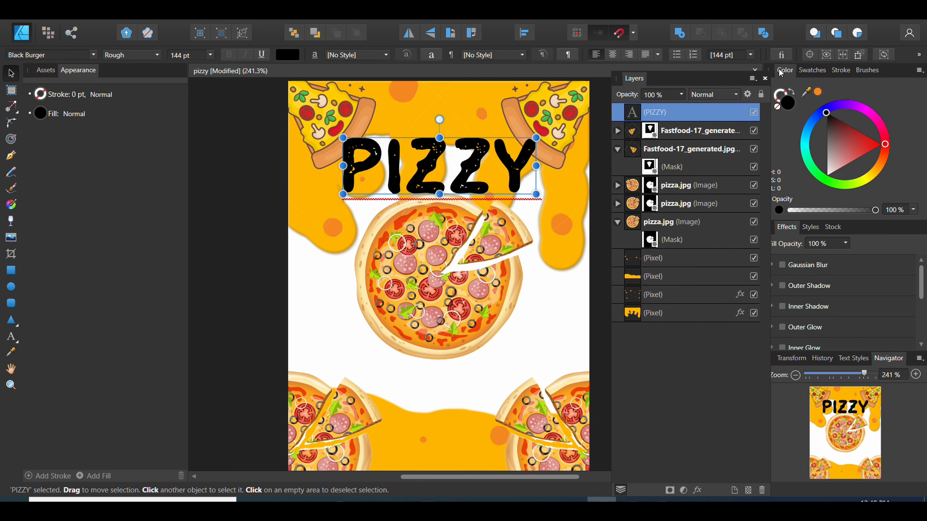
mouse_move(865, 171)
mouse_down()
mouse_move(866, 181)
mouse_move(857, 171)
mouse_move(867, 178)
mouse_up()
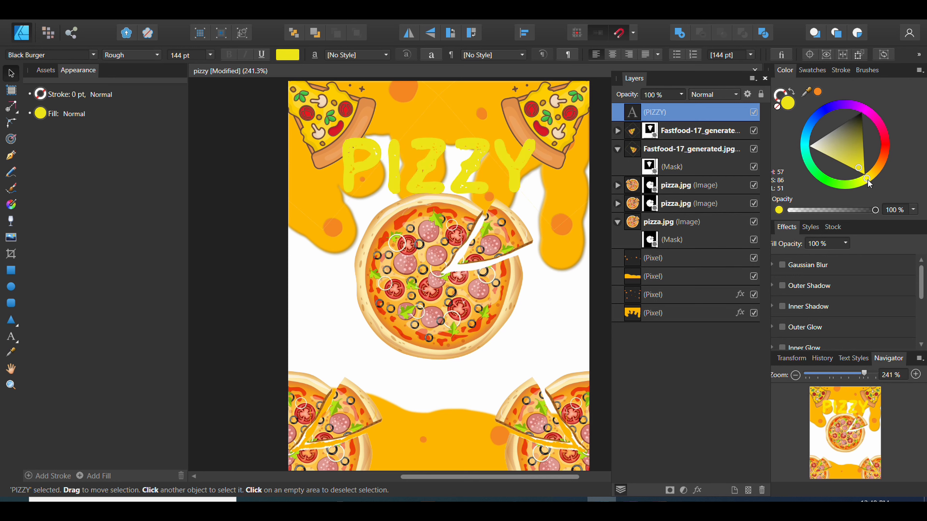
click(864, 177)
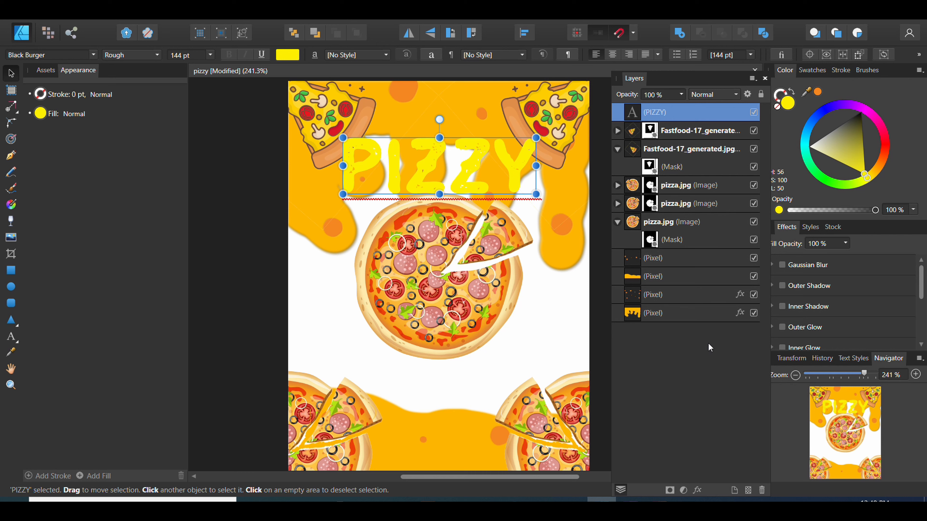
- Give the PIZZY text a black outline stroke 1.9 pt wide
click(779, 97)
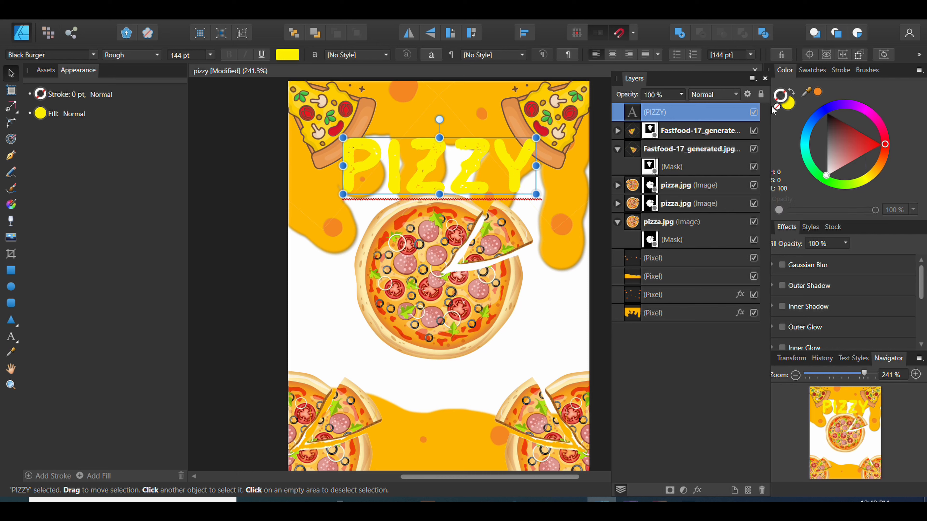
drag(826, 138, 826, 111)
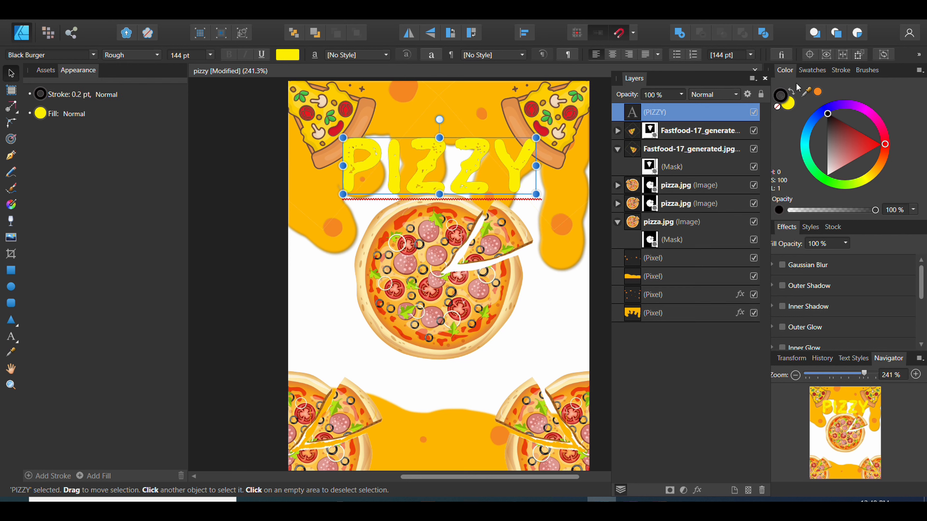
click(832, 71)
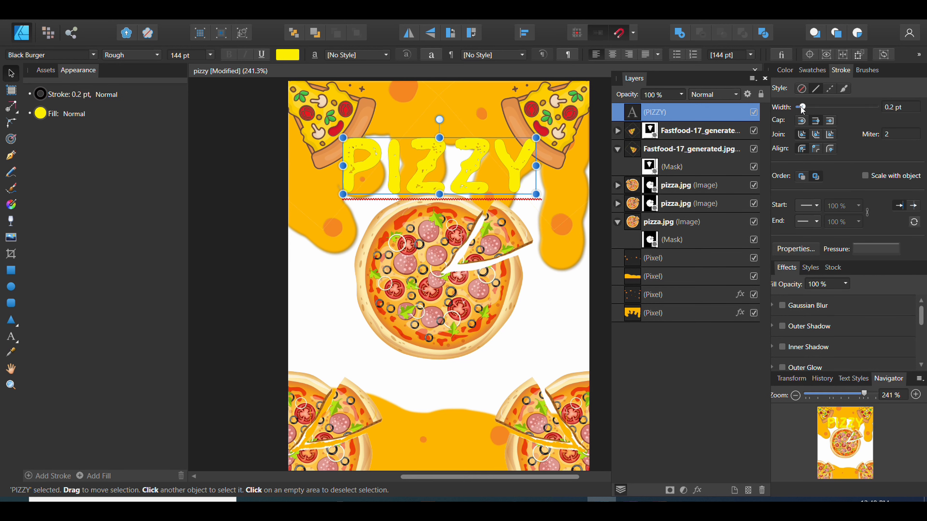
drag(800, 106, 816, 107)
click(779, 72)
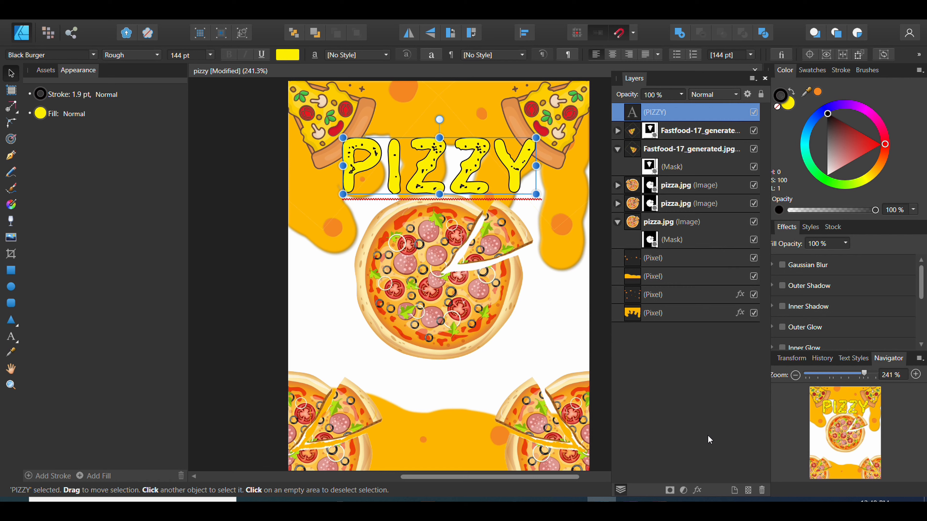
- Add an outer shadow to the PIZZY text with a 4.2 px radius and 38.5 px offset, leaving Bevel / Emboss off
click(696, 489)
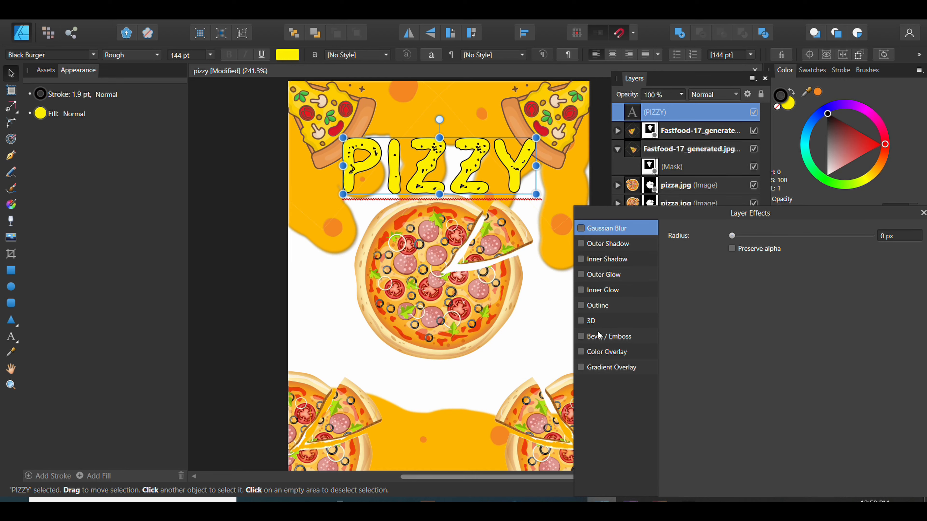
click(592, 339)
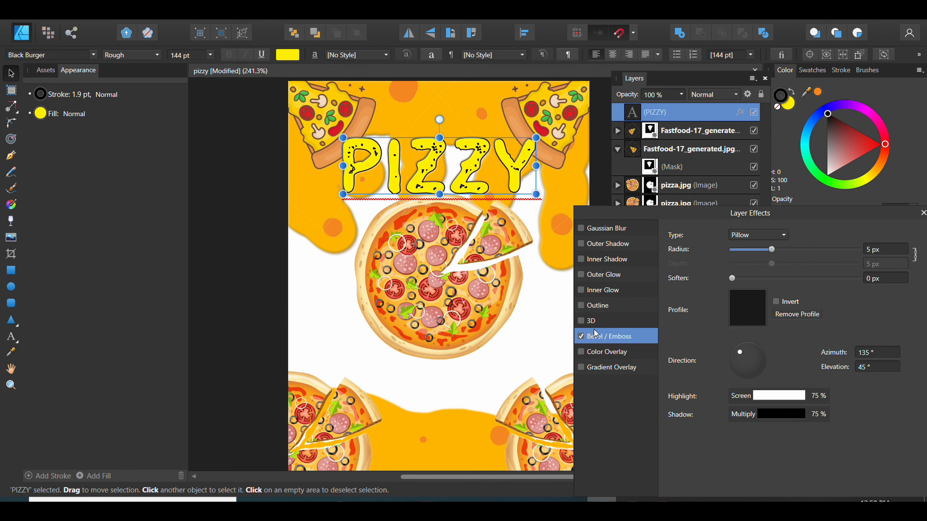
click(583, 335)
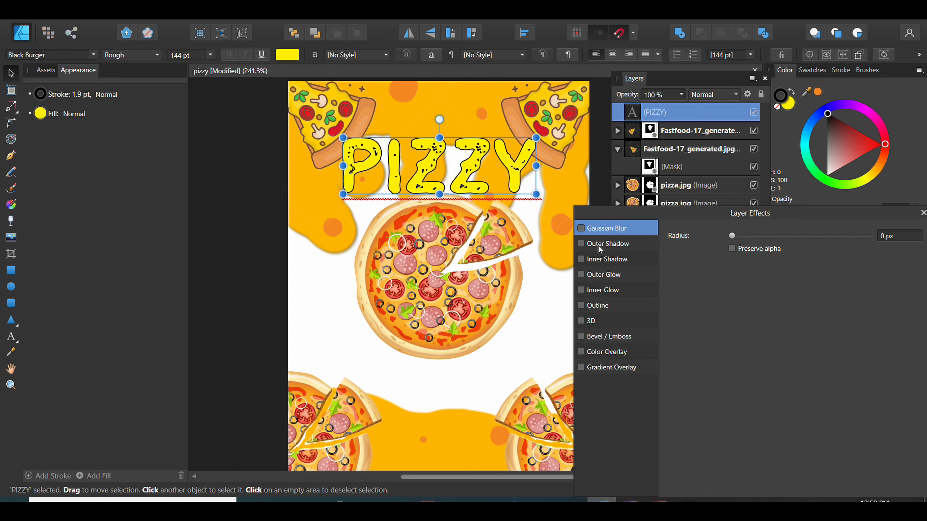
click(584, 245)
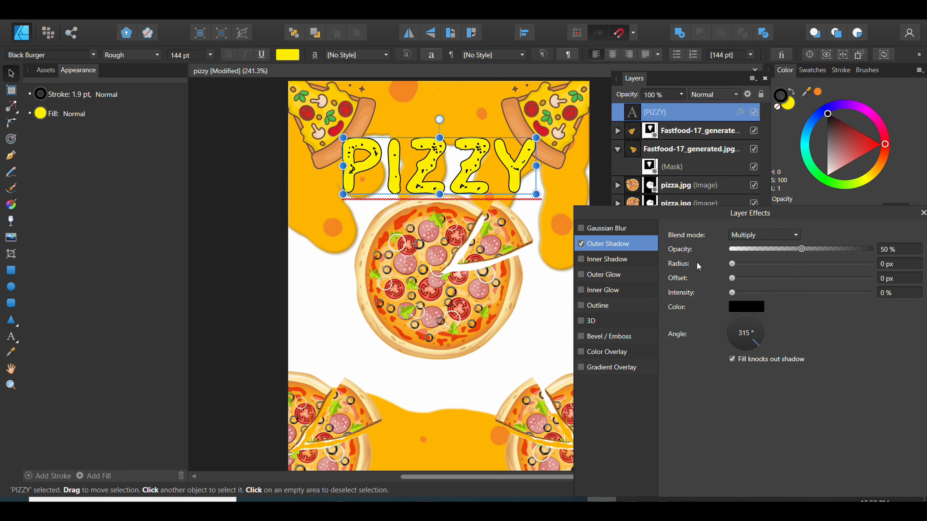
drag(733, 265, 830, 285)
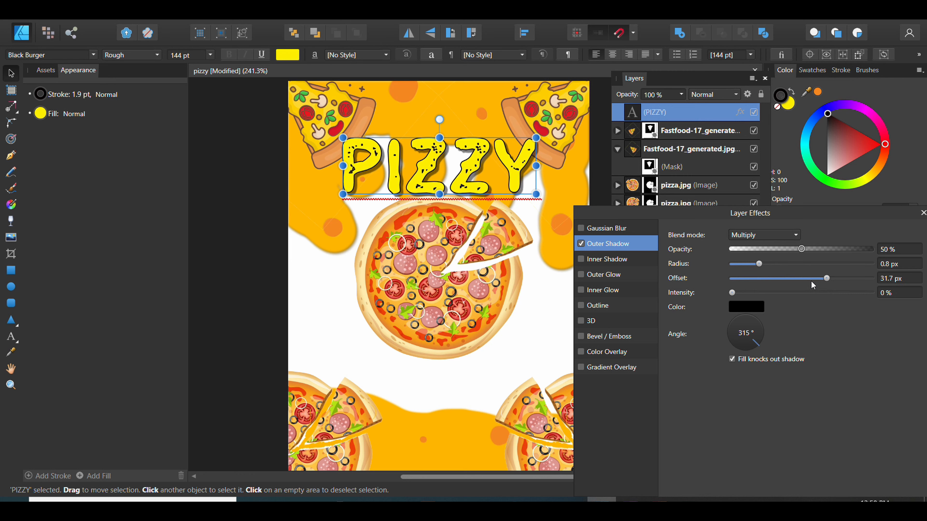
drag(759, 264, 758, 265)
drag(826, 279, 837, 279)
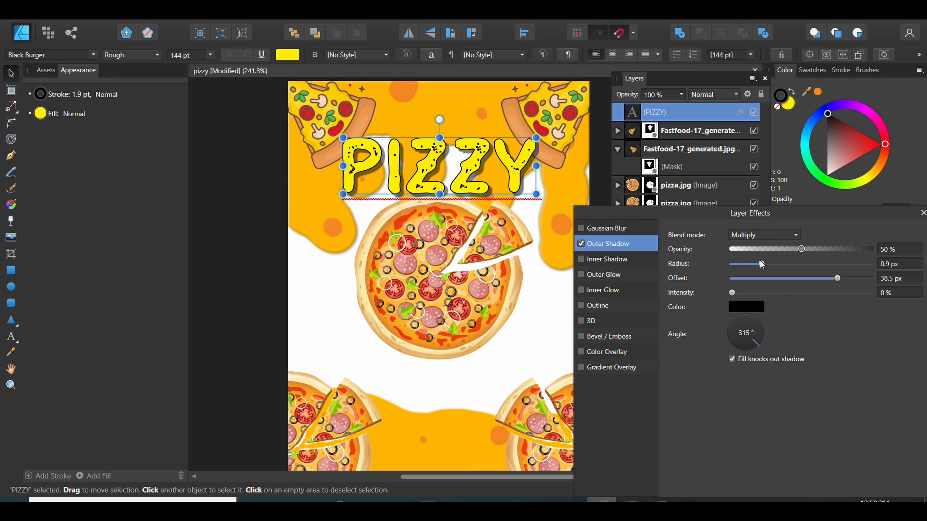
mouse_move(760, 262)
mouse_down()
mouse_move(786, 266)
mouse_move(773, 266)
mouse_up()
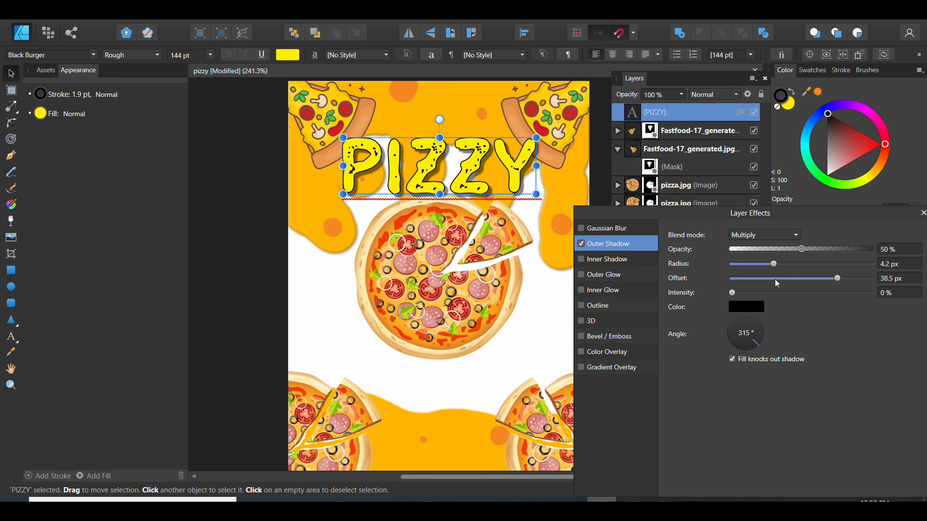
- Apply a 3D effect to the PIZZY text with a raised radius and some softening, and close the layer effects
click(589, 321)
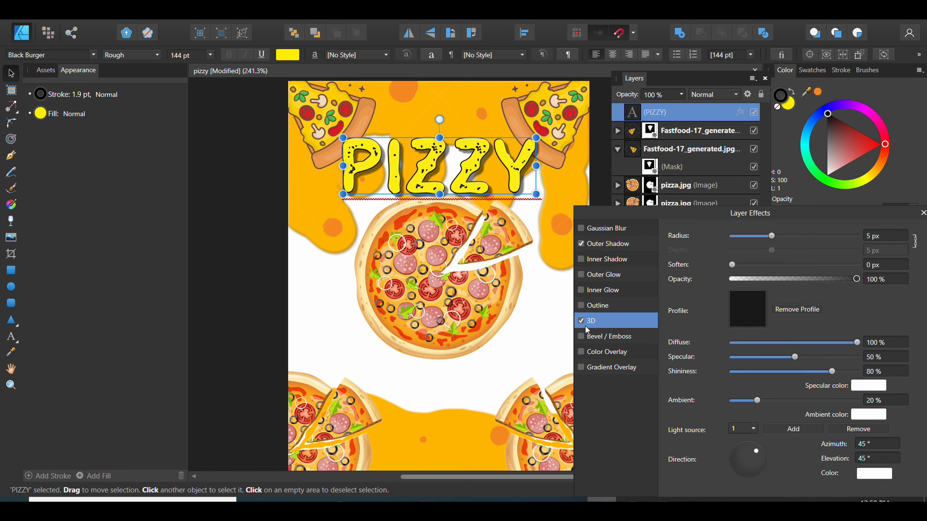
click(732, 265)
drag(732, 265, 837, 244)
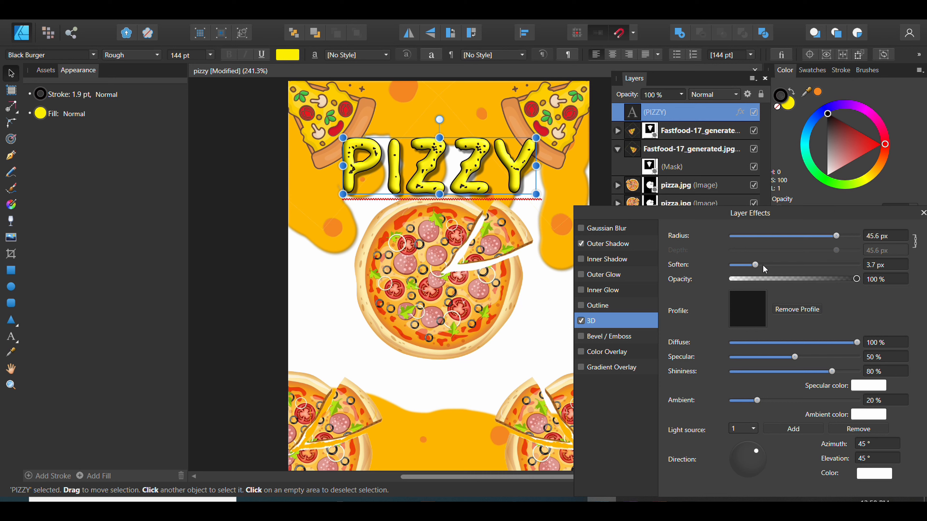
drag(764, 269, 783, 270)
mouse_move(843, 238)
mouse_down()
mouse_move(857, 238)
mouse_move(829, 236)
mouse_move(839, 236)
mouse_up()
click(923, 214)
click(595, 249)
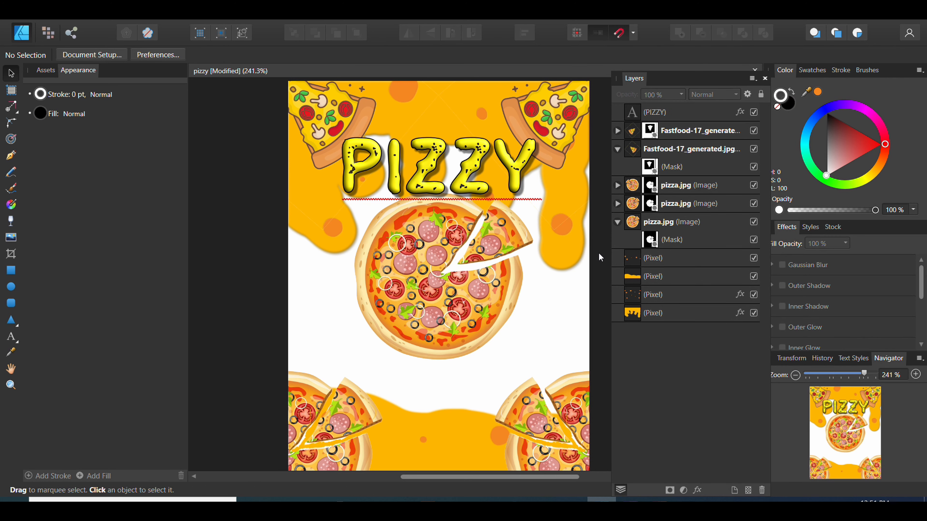
- Shift the PIZZY text's fill to a warmer yellow at hue 52, saturation 100 and lightness 50
click(469, 183)
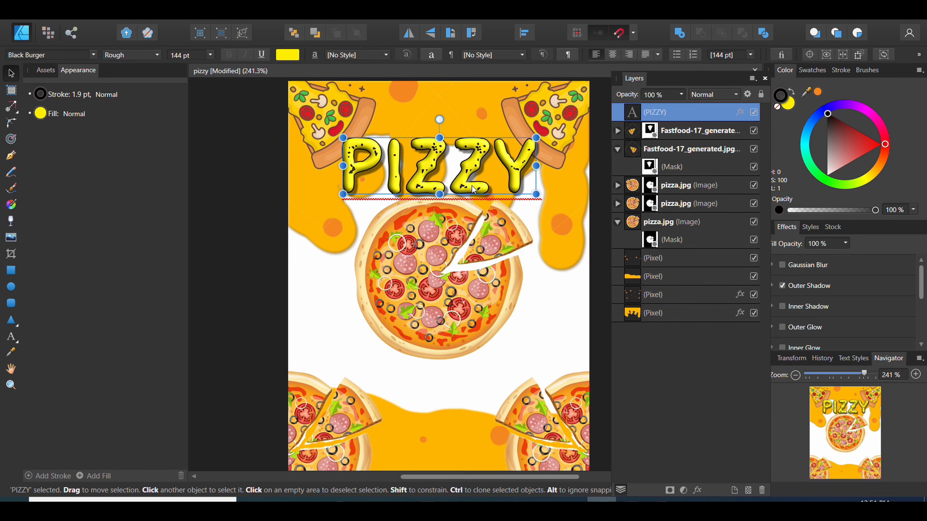
click(788, 105)
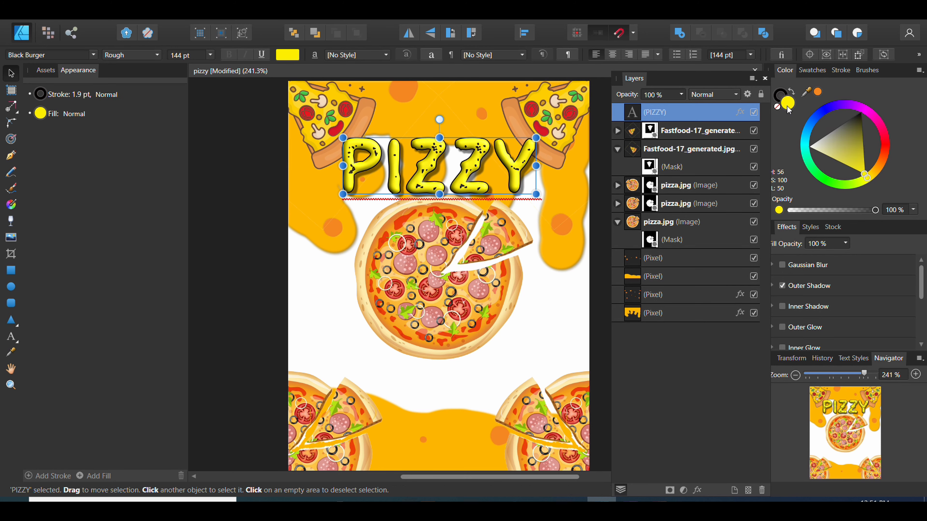
mouse_move(859, 176)
mouse_down()
mouse_move(874, 171)
mouse_move(849, 161)
mouse_move(871, 175)
mouse_up()
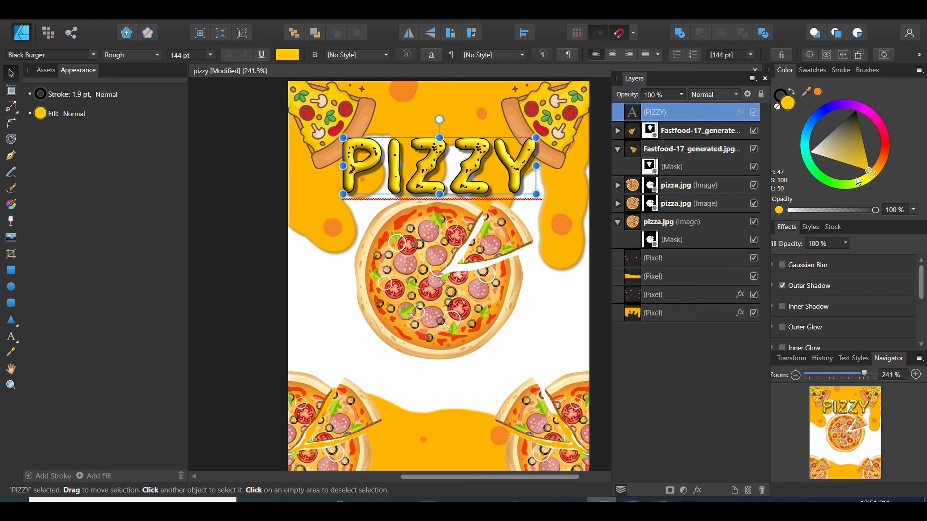
click(595, 267)
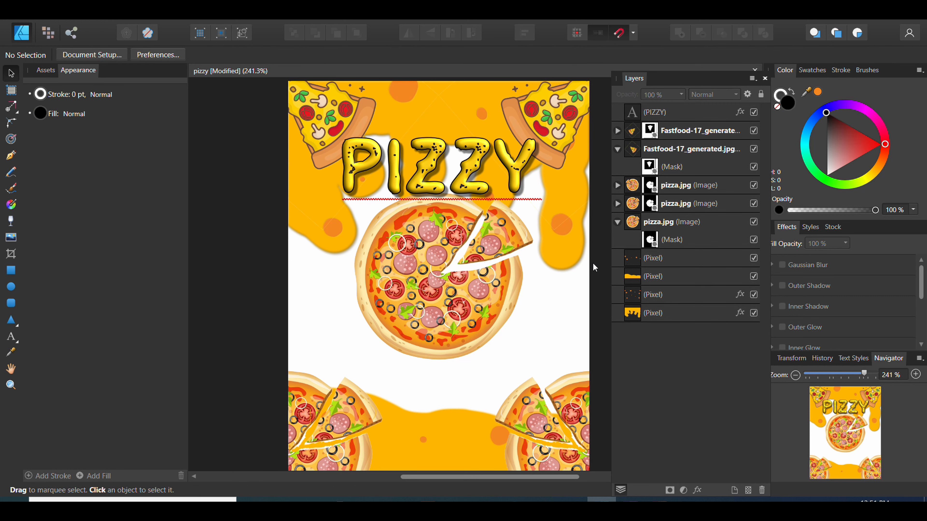
click(522, 182)
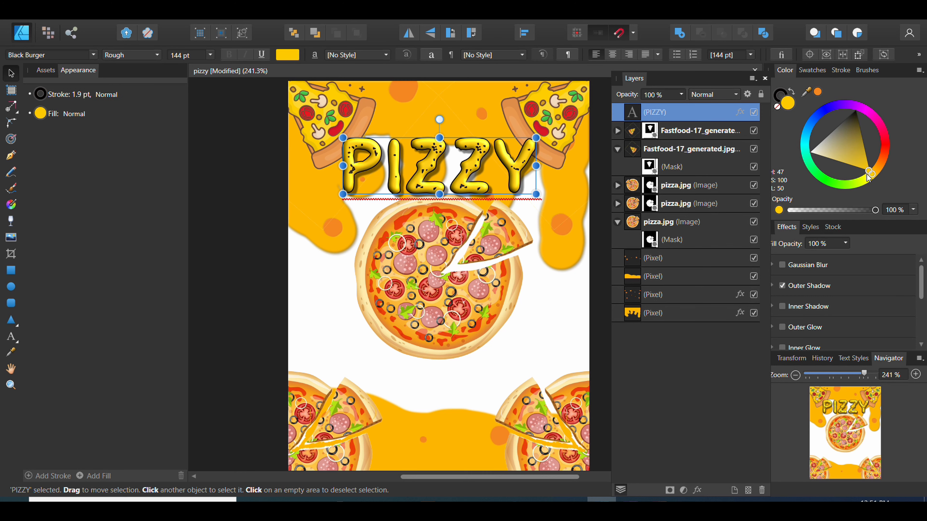
drag(871, 174, 870, 178)
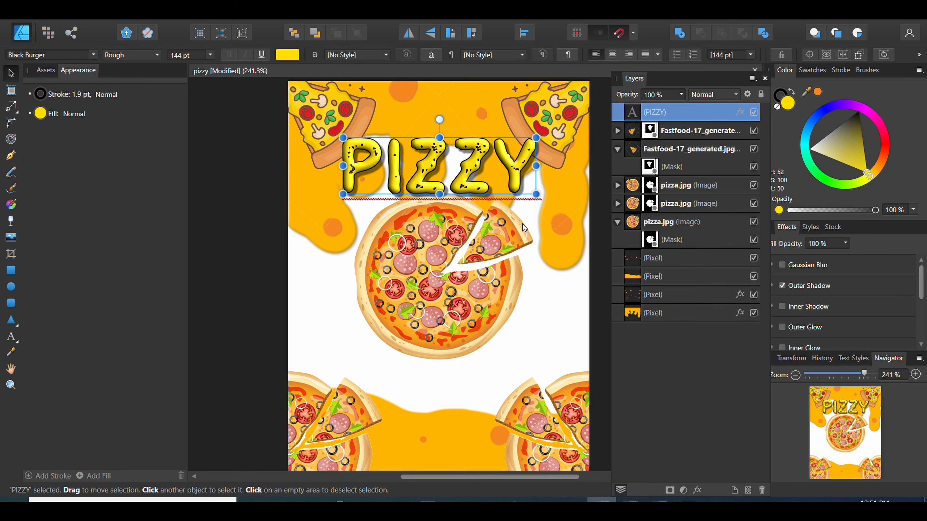
click(531, 229)
click(517, 175)
click(598, 246)
click(482, 248)
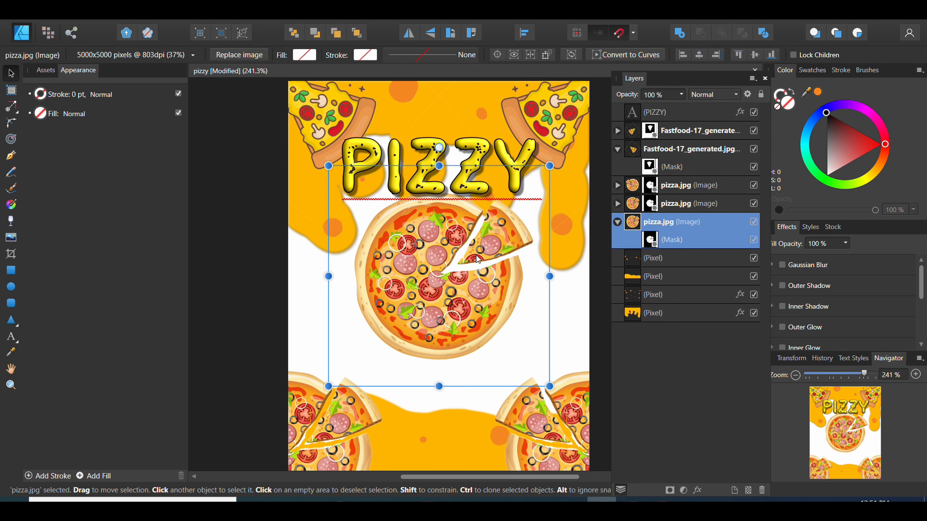
click(602, 247)
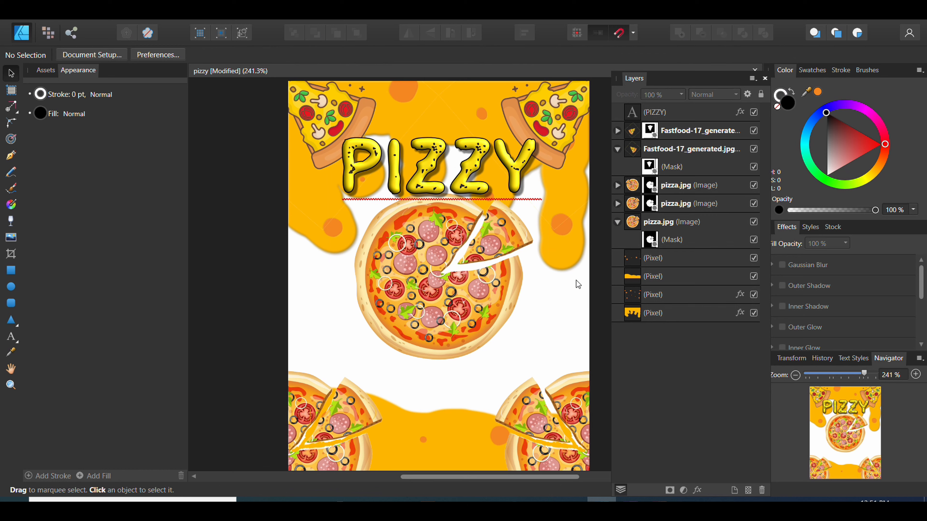
click(496, 282)
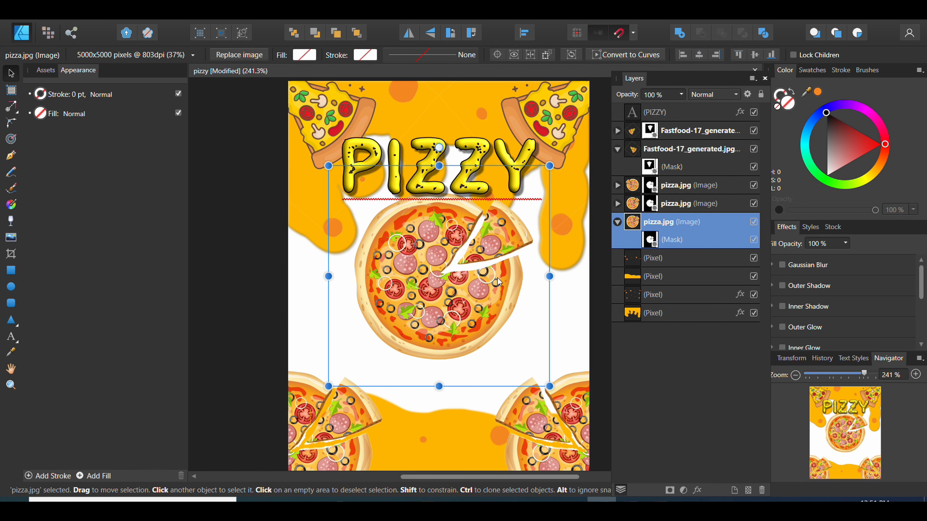
click(592, 269)
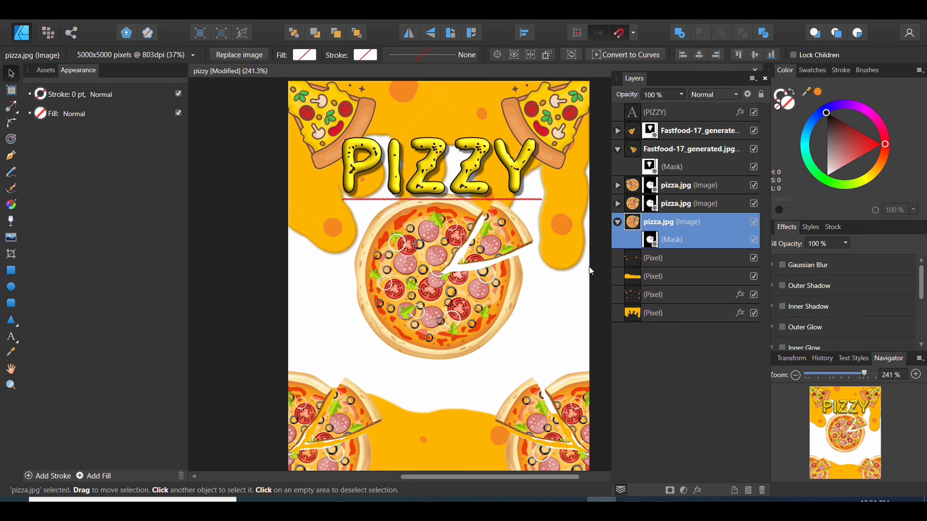
- Group the two cartoon slice images and the three pizza images into one group
click(552, 149)
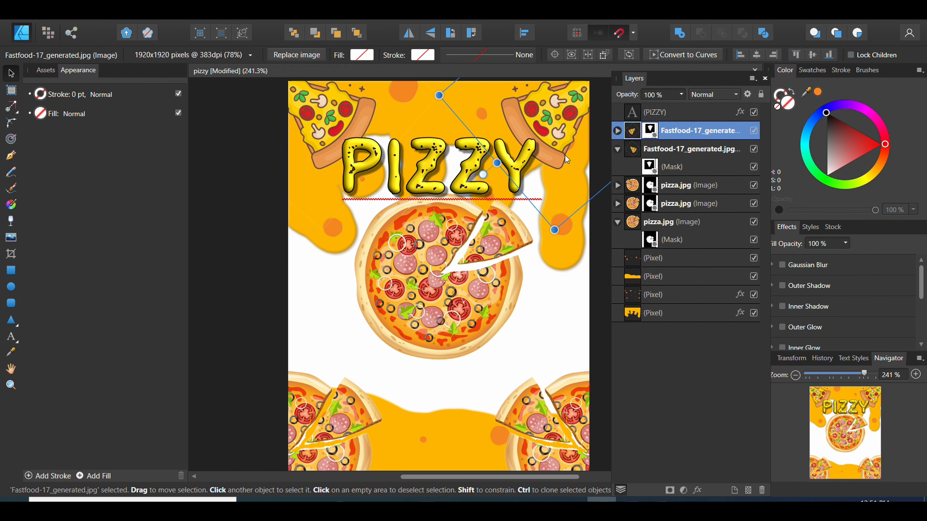
shift+click(635, 146)
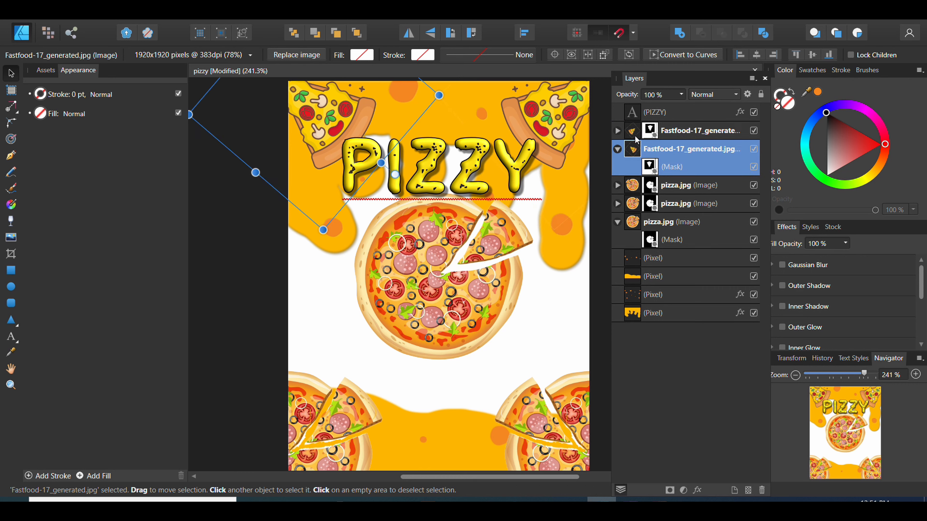
shift+click(637, 185)
shift+click(637, 204)
shift+click(633, 220)
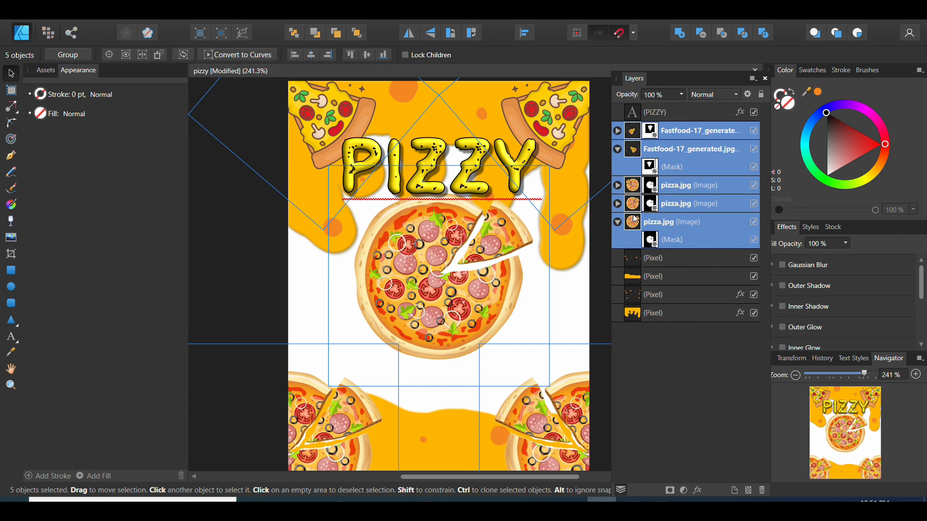
key(ctrl+g)
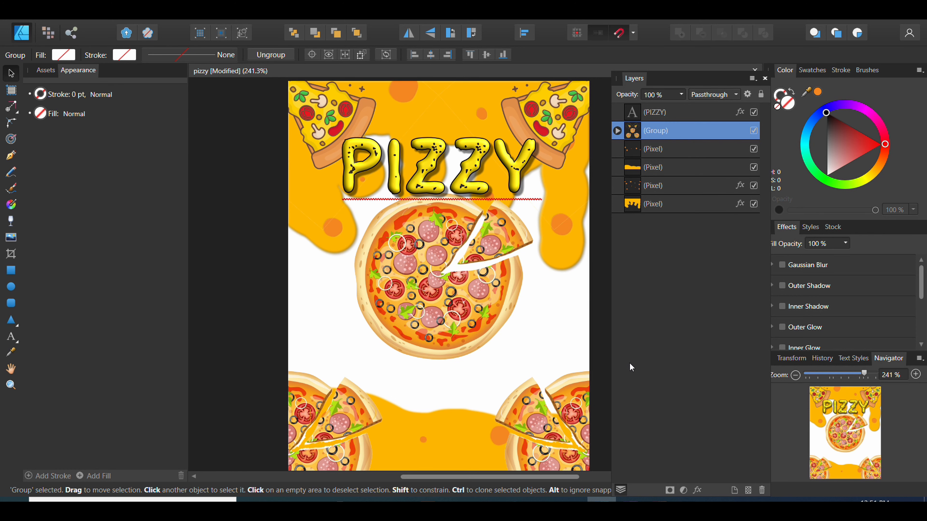
- Add an outer shadow to the pizza image group with a 4.1 px radius and 29 px offset
click(697, 489)
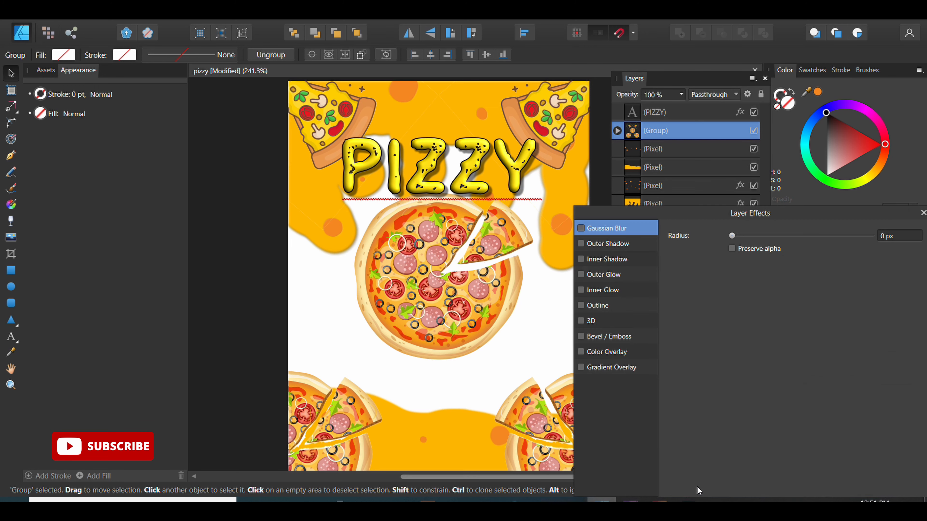
click(581, 244)
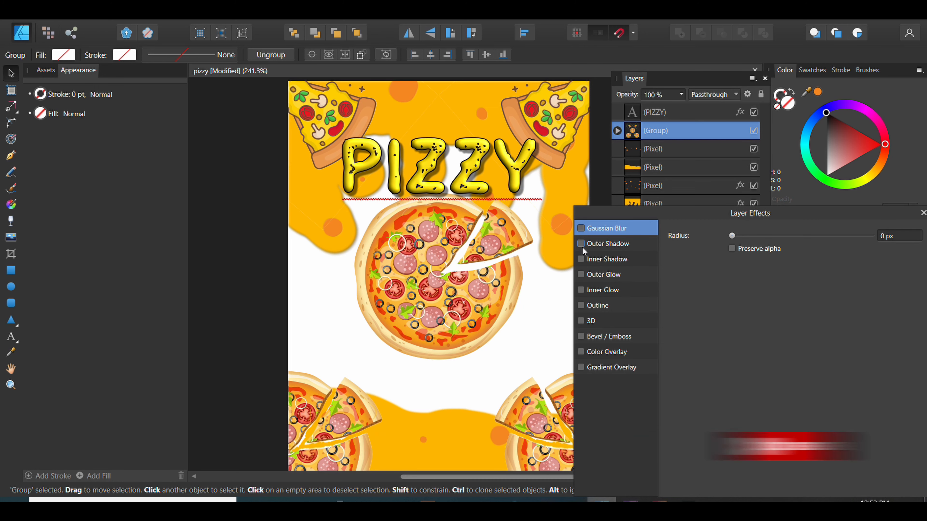
click(602, 245)
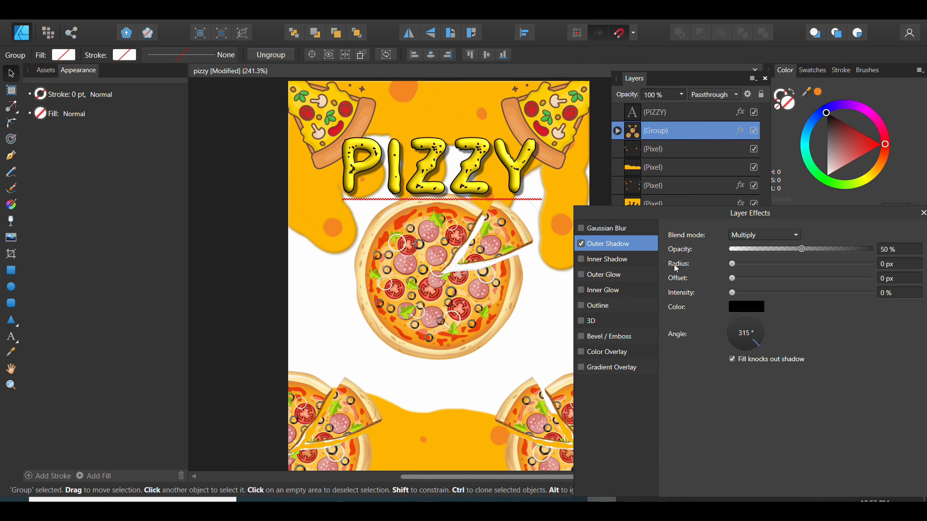
click(746, 265)
drag(746, 266, 774, 265)
mouse_move(732, 279)
mouse_down()
mouse_move(858, 290)
mouse_move(821, 274)
mouse_up()
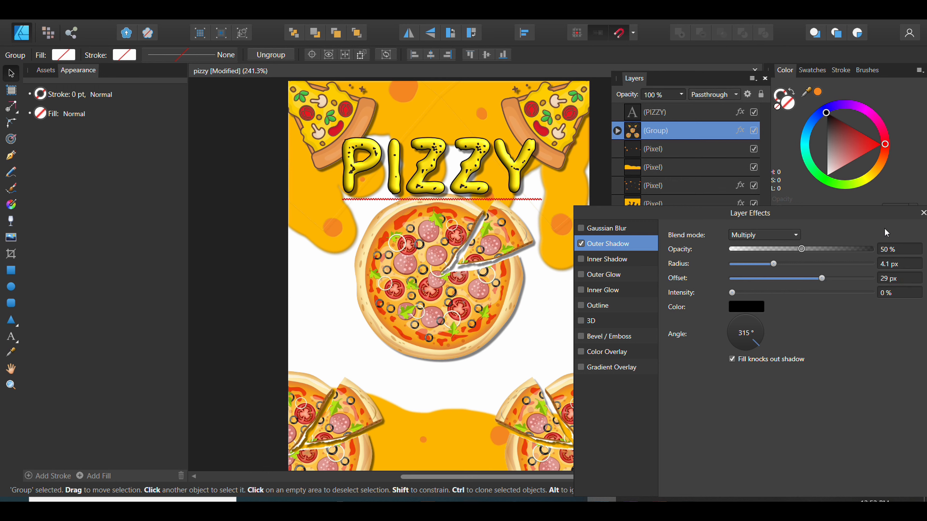
- Move the lower-right pizza.jpg image out of the group and place it directly beneath the group in the layer stack
click(923, 213)
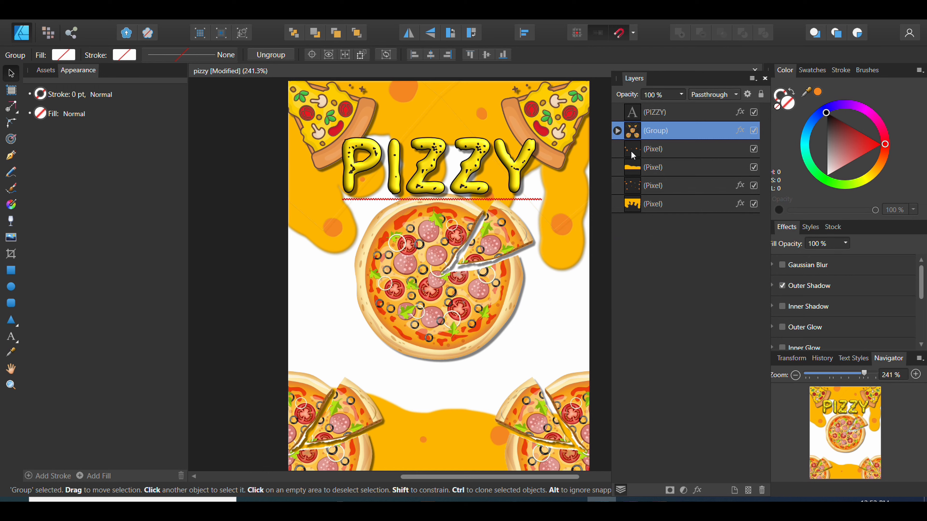
click(617, 131)
click(641, 216)
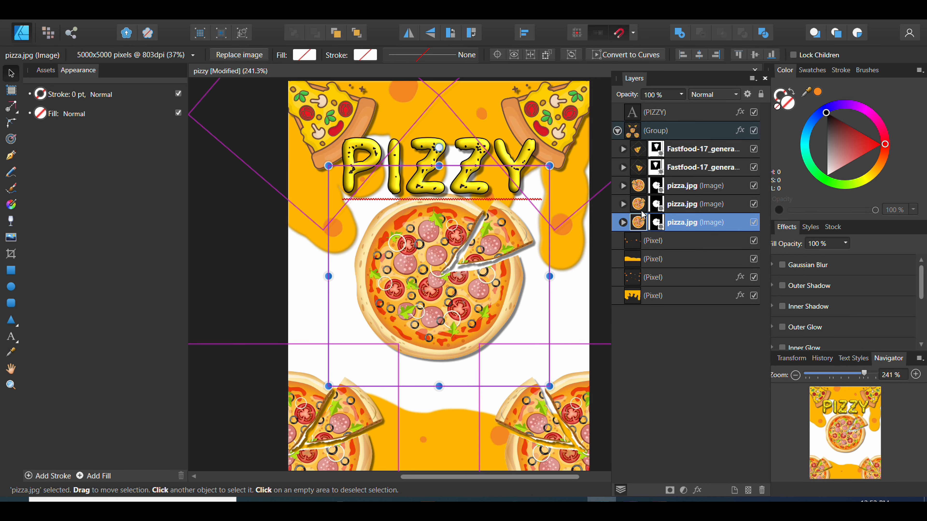
click(640, 186)
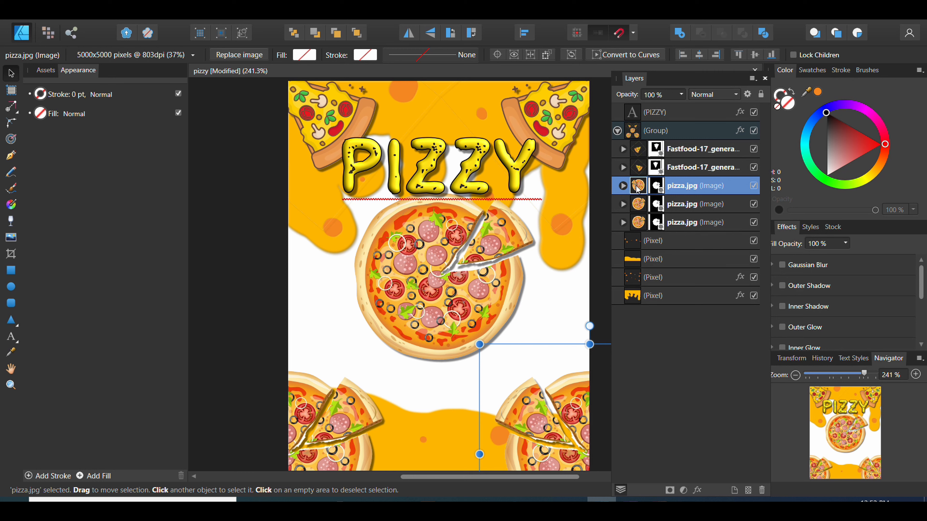
drag(637, 188, 642, 229)
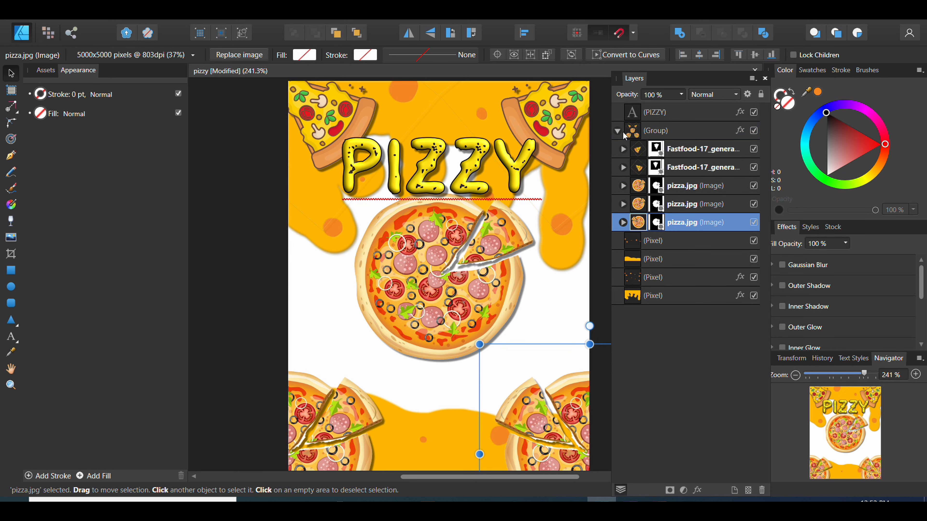
click(617, 132)
click(622, 136)
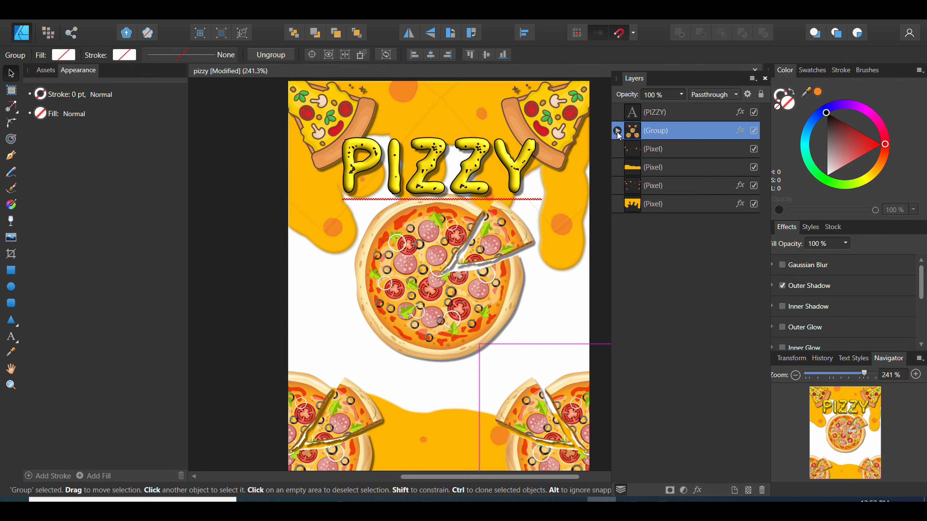
click(617, 130)
click(635, 221)
double_click(634, 216)
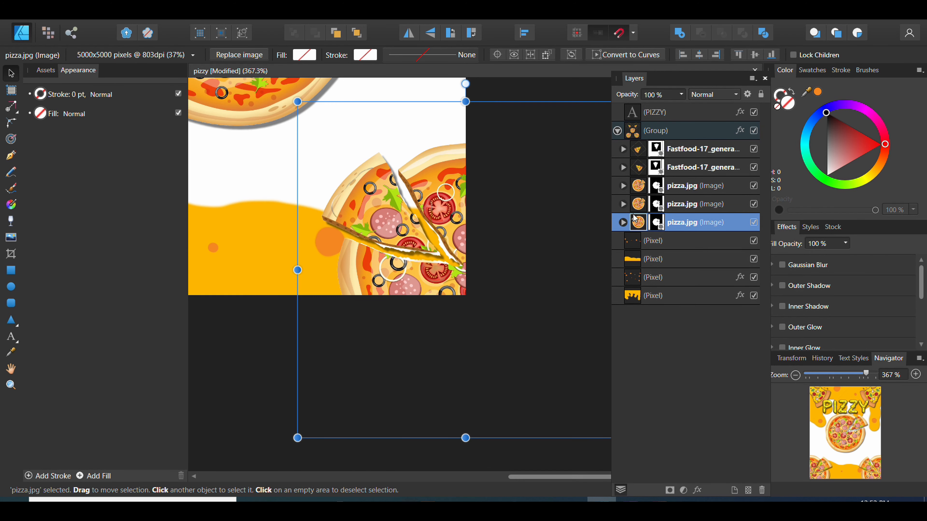
drag(636, 219, 631, 234)
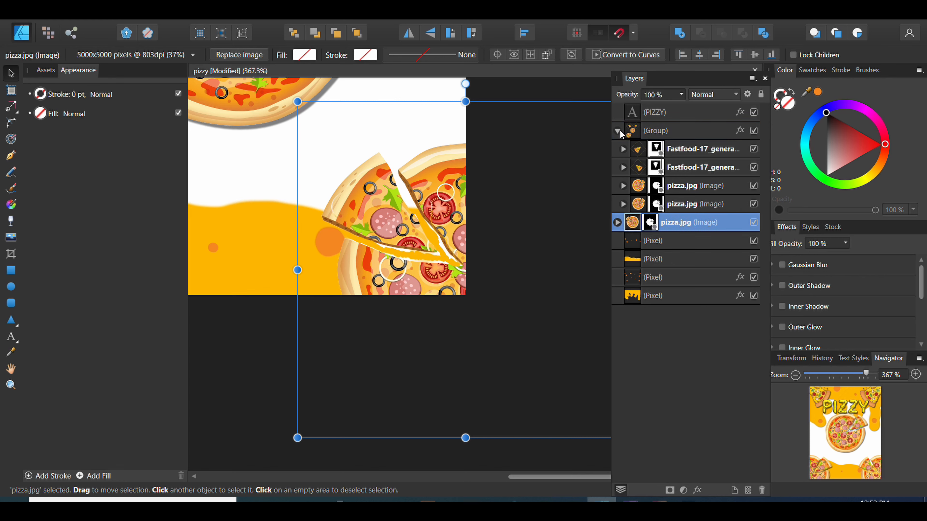
click(618, 131)
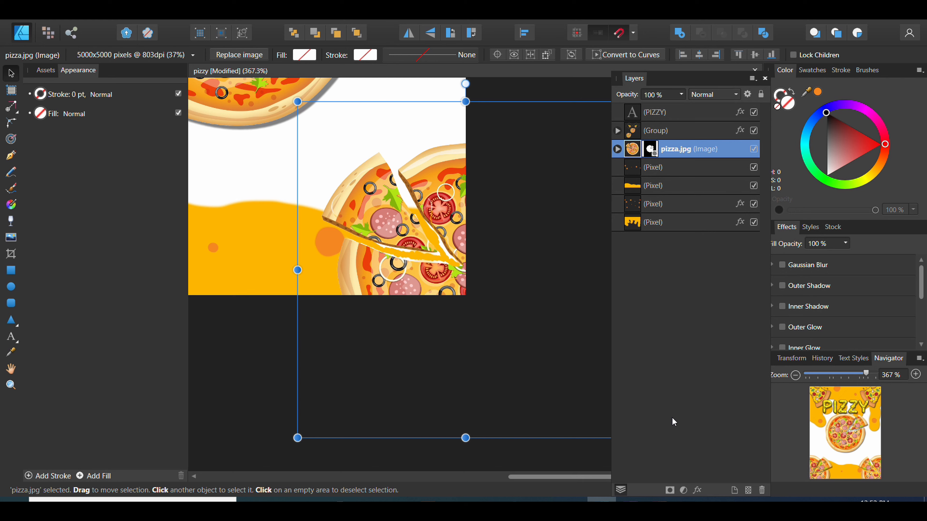
- Add an outer shadow to the separated lower-right pizza image with 4.5 px radius, 23.5 px offset and a 135° angle
click(697, 490)
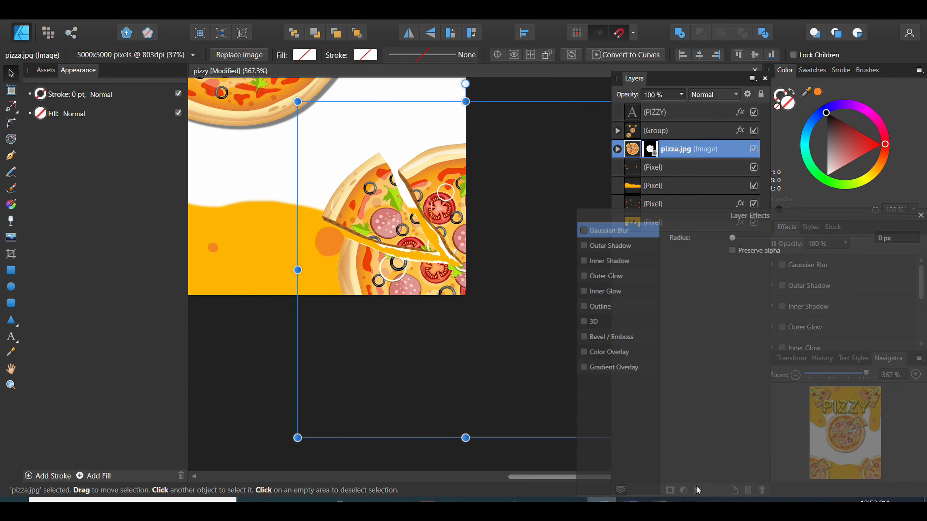
click(595, 247)
click(581, 244)
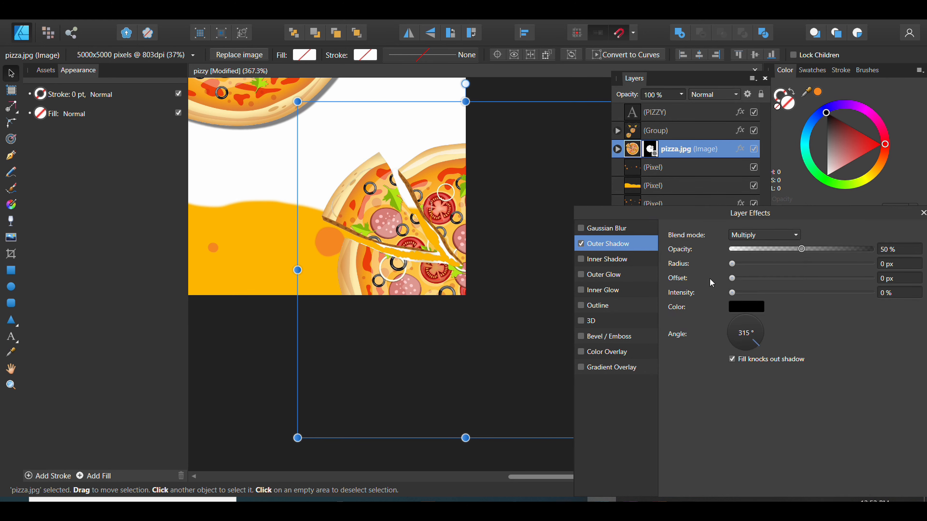
drag(731, 279, 809, 285)
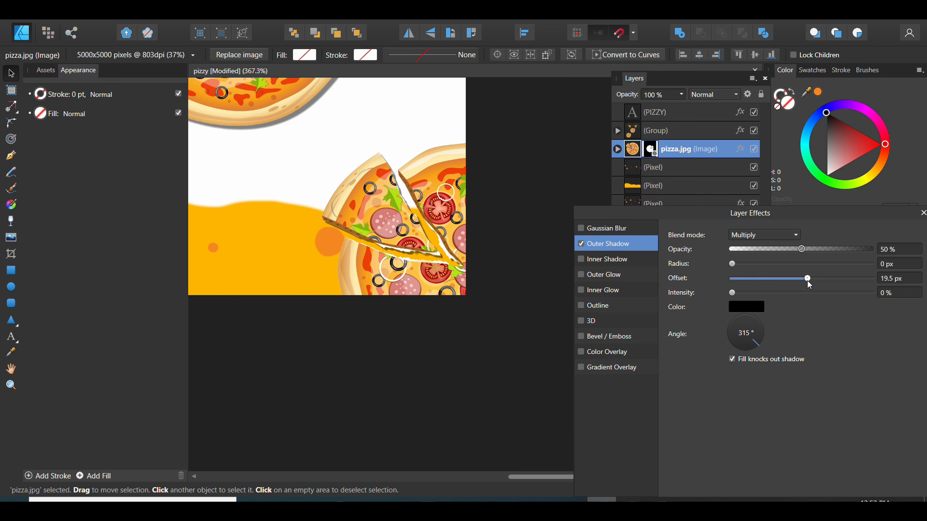
mouse_move(745, 316)
mouse_down()
mouse_move(758, 326)
mouse_move(722, 313)
mouse_move(730, 326)
mouse_up()
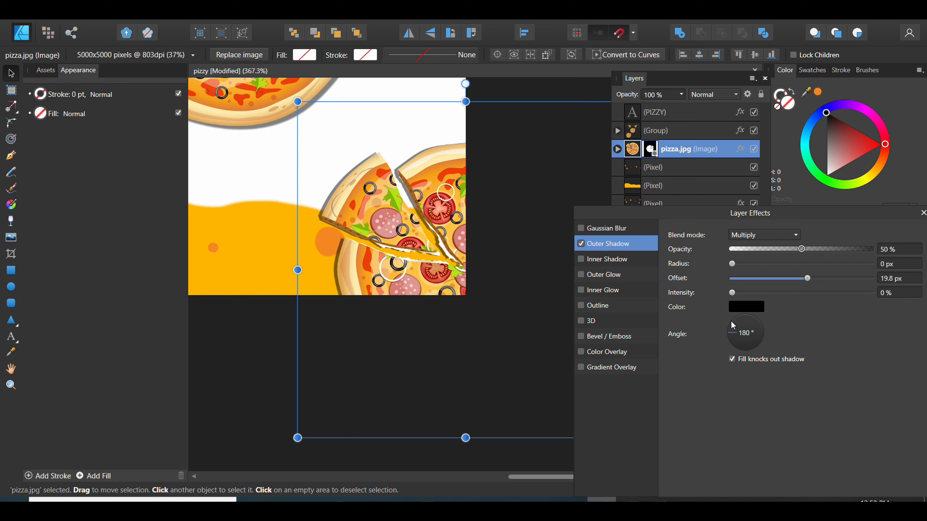
click(735, 319)
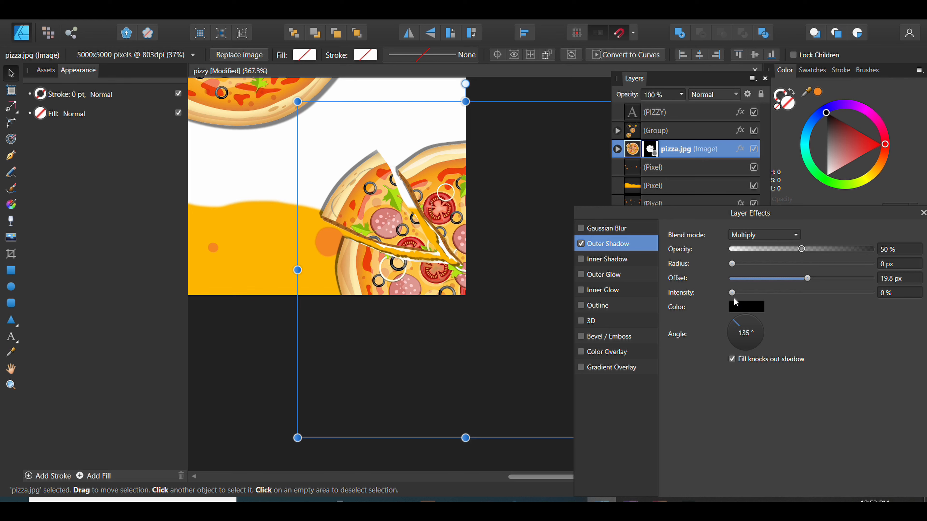
drag(746, 263, 813, 279)
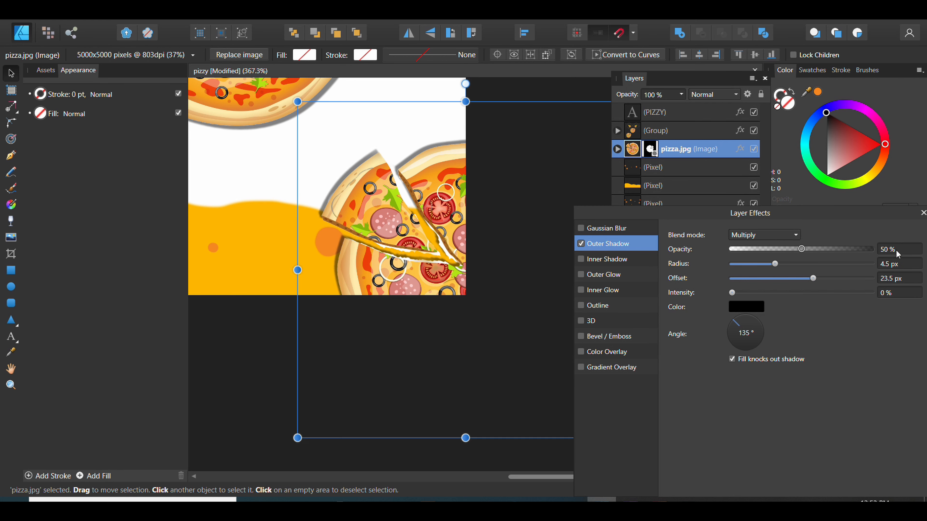
click(922, 214)
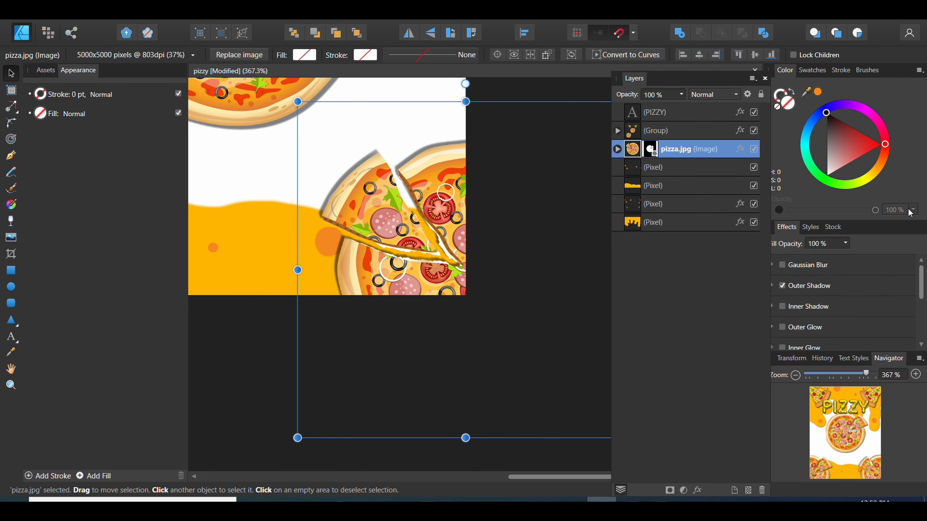
key(ctrl+0)
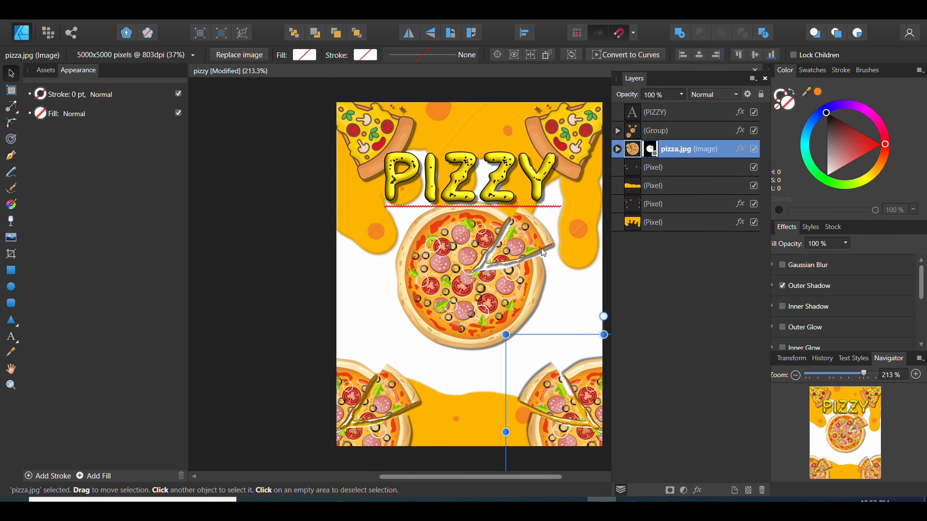
- Increase the outer shadow offset of the separated lower-right pizza image
click(327, 265)
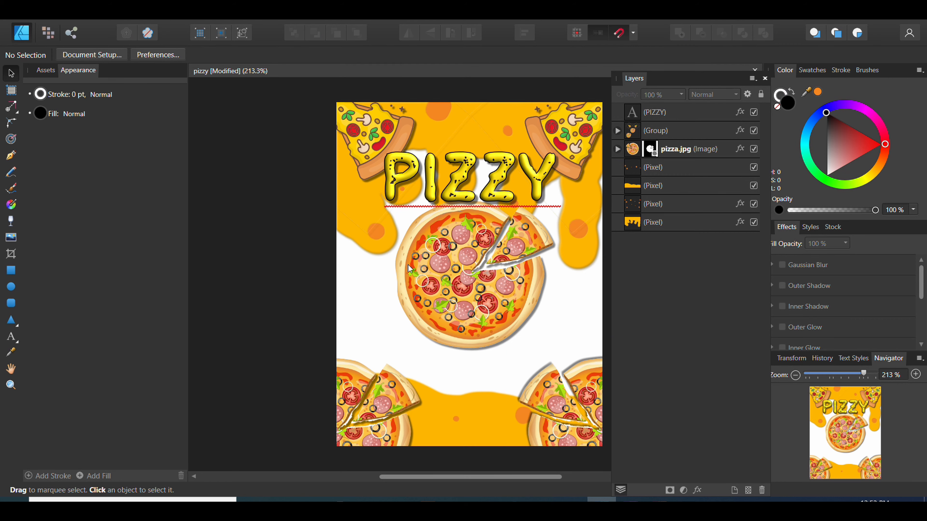
click(672, 149)
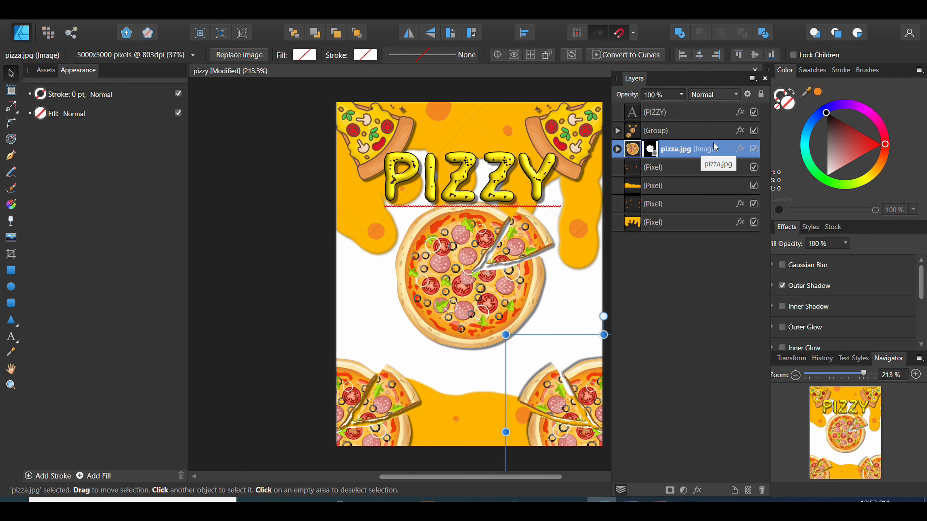
click(738, 148)
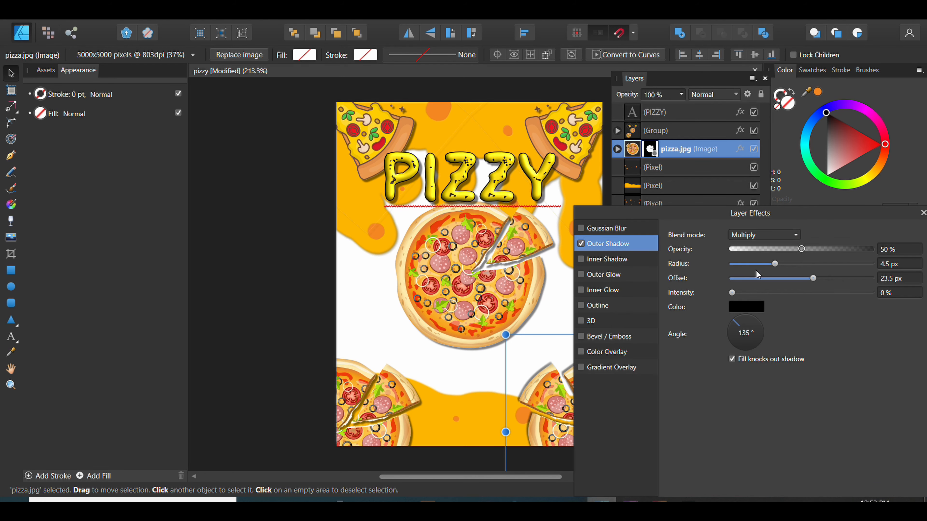
mouse_move(807, 277)
mouse_down()
mouse_move(846, 286)
mouse_move(824, 283)
mouse_up()
- Set the pizza group's outer shadow offset to 40.9 px and close the layer effects
click(633, 134)
click(633, 135)
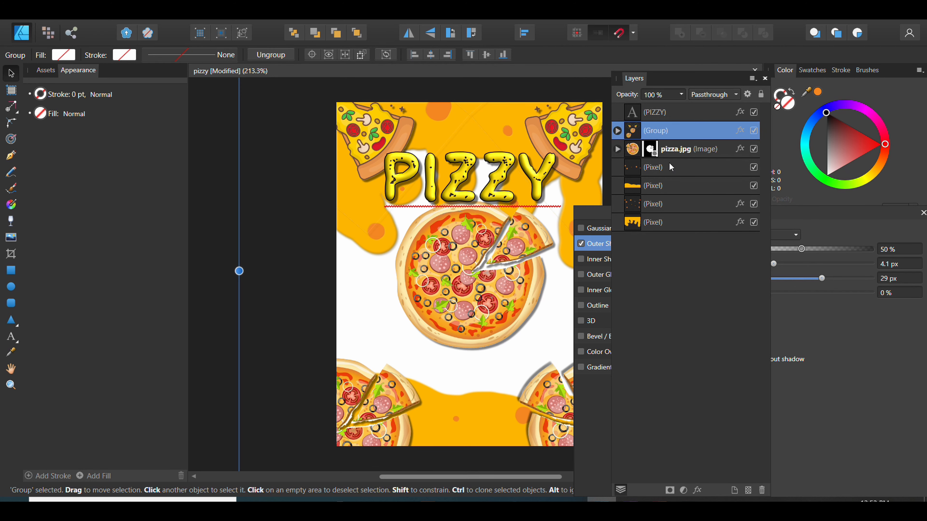
click(806, 230)
click(924, 213)
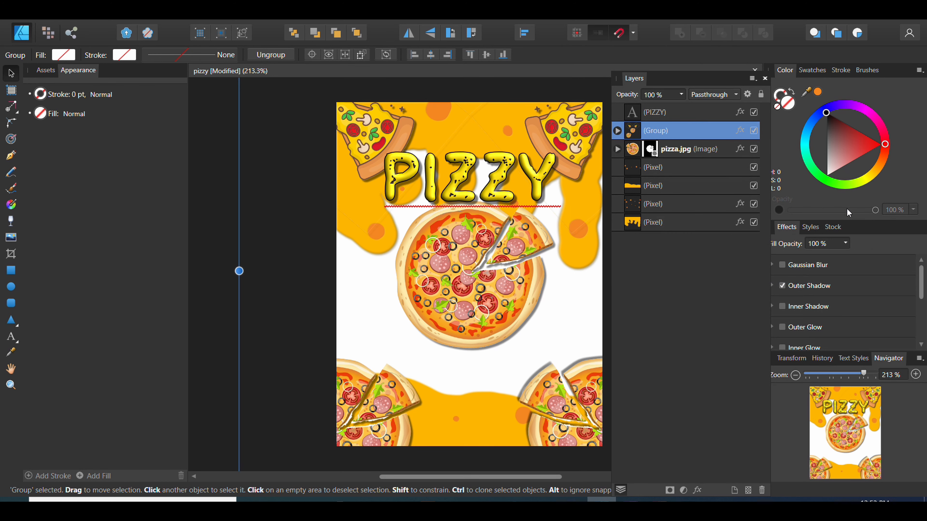
click(740, 130)
drag(819, 283, 844, 280)
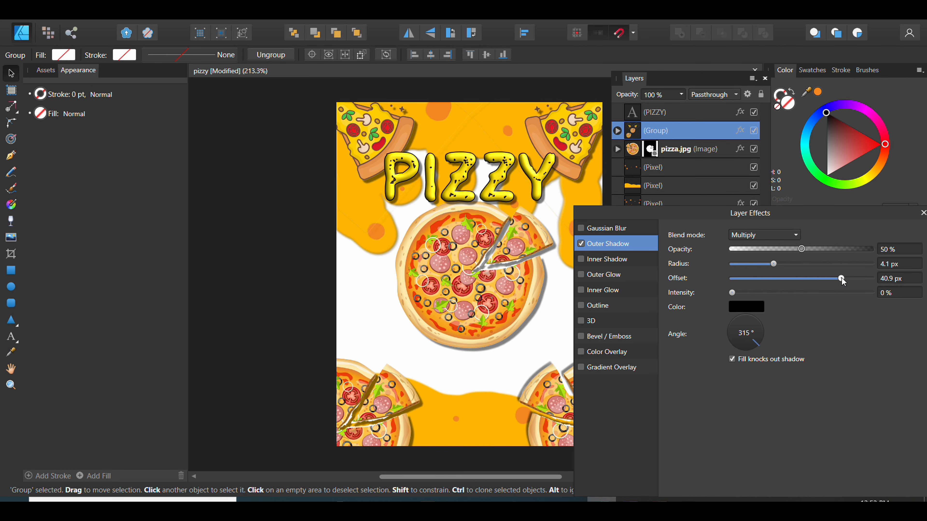
drag(822, 219, 799, 229)
click(894, 226)
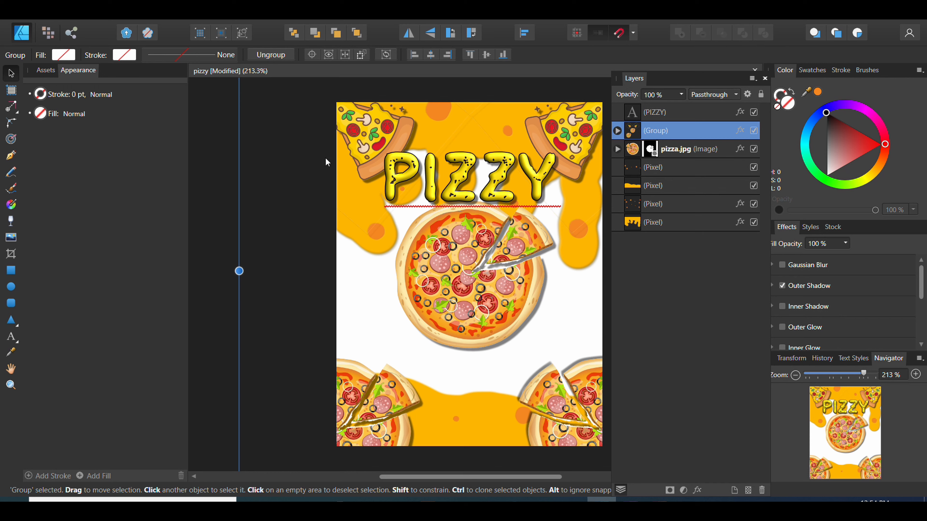
- Place the healthy-food-cooking image from the table tent mockup folder onto the poster
click(36, 21)
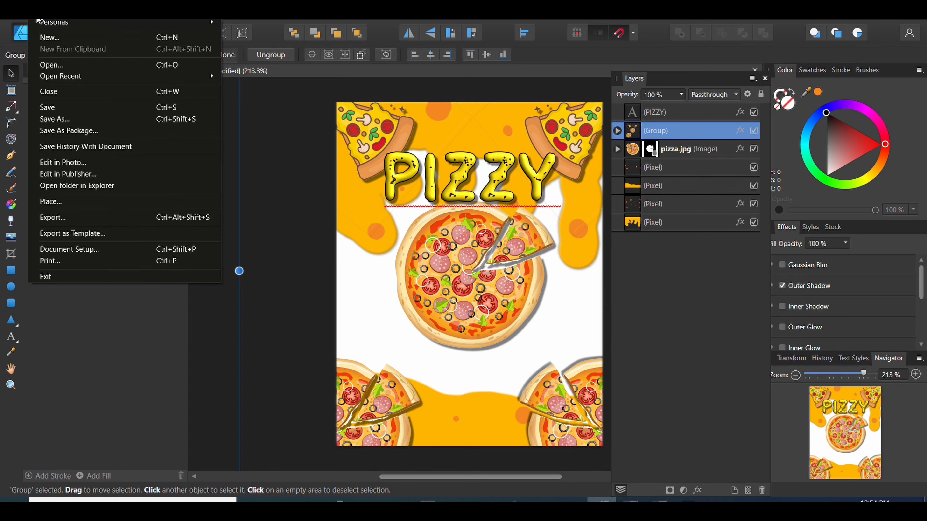
click(190, 205)
double_click(244, 182)
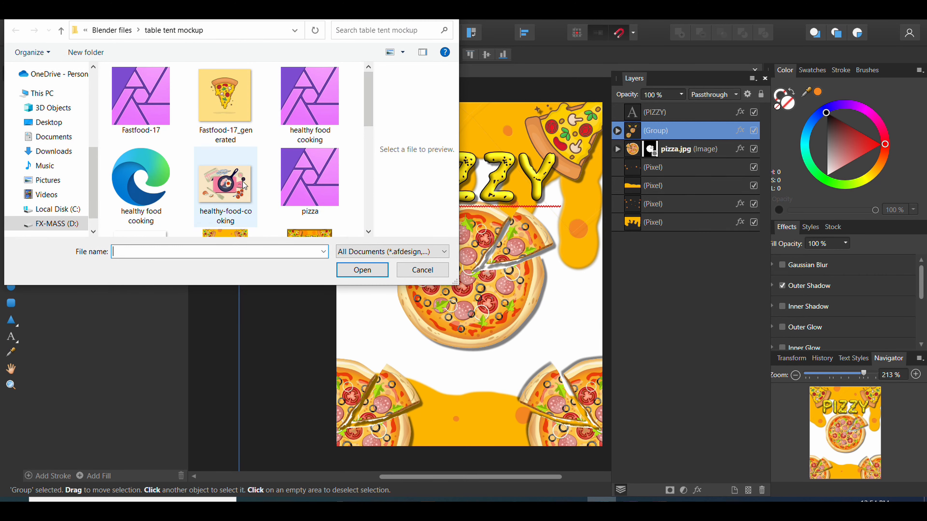
click(406, 257)
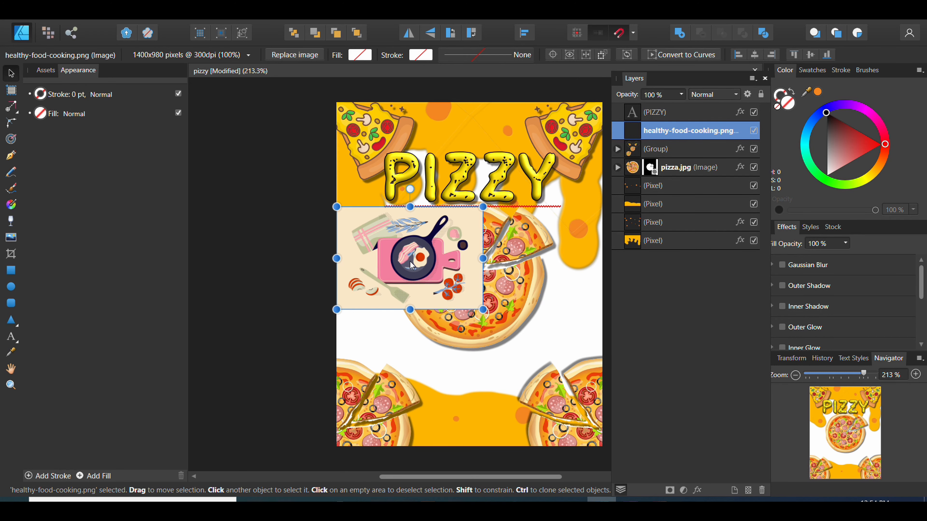
- Scale the healthy-food-cooking image up to about 268% and position it over the poster below the upper cartoon slices
drag(492, 316, 614, 409)
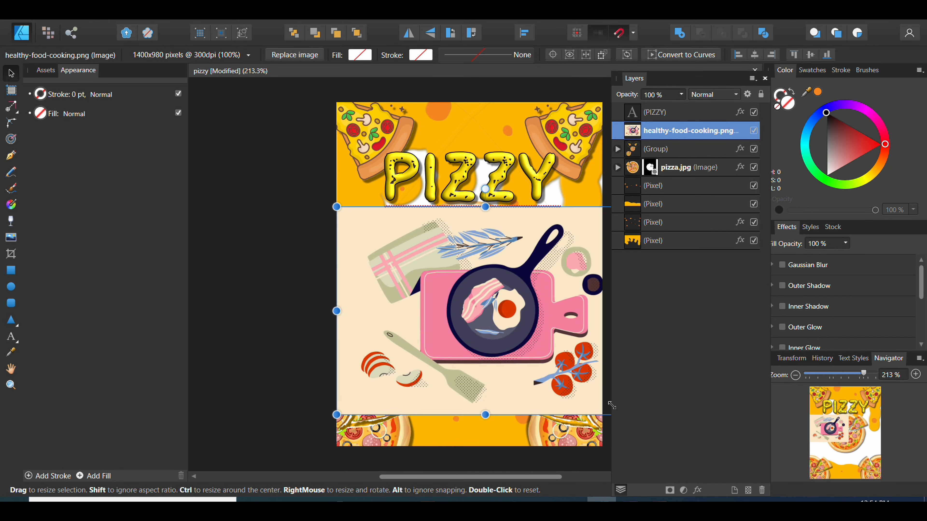
drag(506, 364, 462, 341)
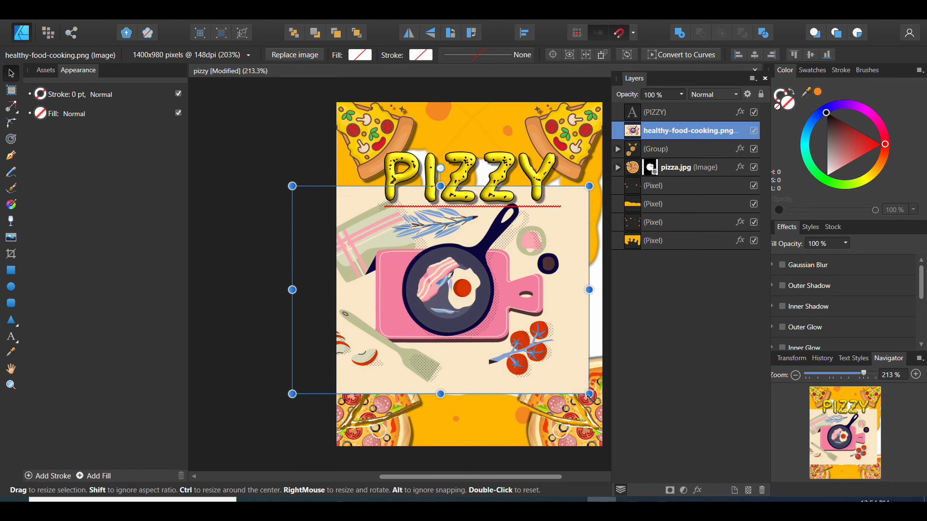
drag(588, 394, 630, 424)
drag(494, 344, 471, 346)
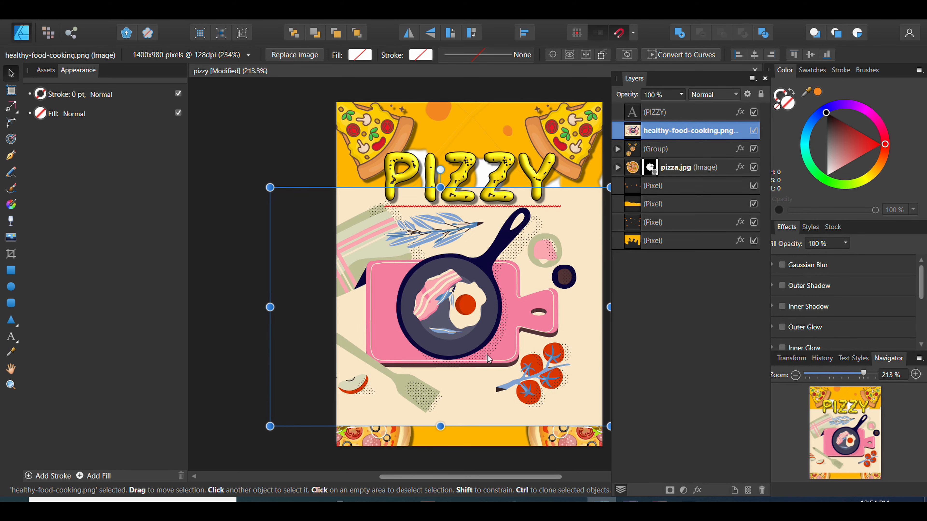
drag(608, 426, 659, 459)
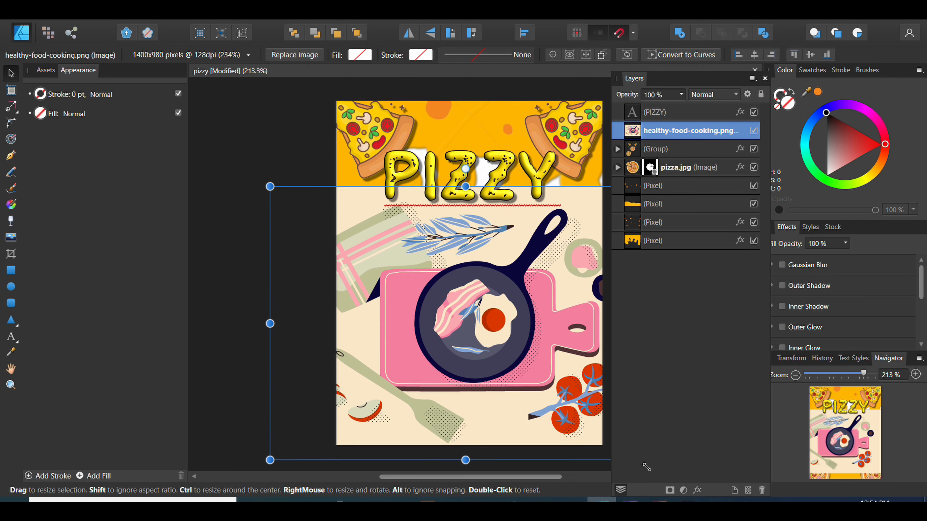
drag(509, 359, 496, 343)
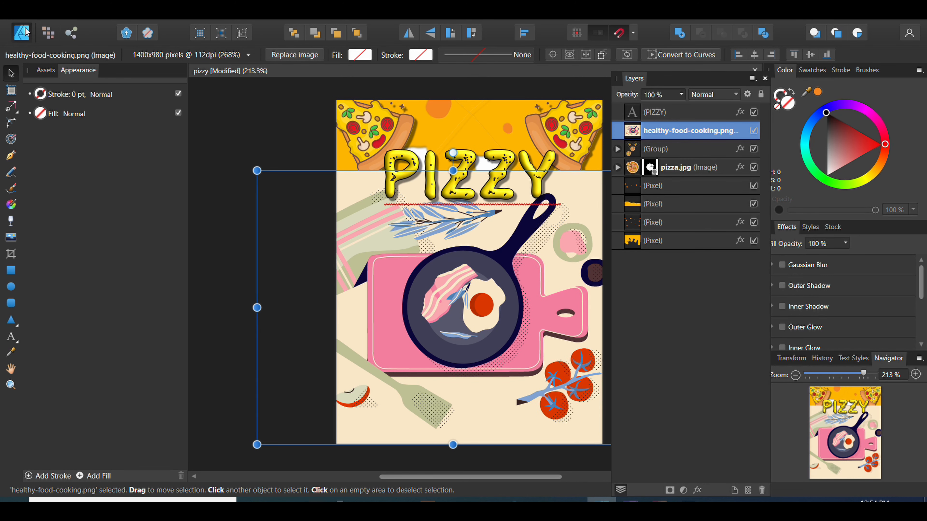
- In the Pixel Persona, shift the cooking image slightly and select its frying pan with the 64 px Selection Brush
click(46, 34)
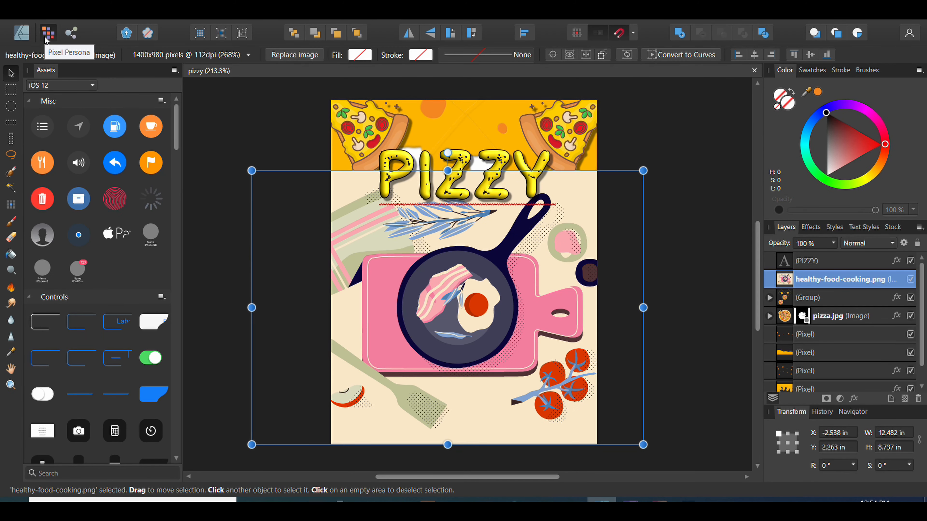
drag(285, 225, 372, 235)
mouse_move(525, 331)
mouse_down()
mouse_move(456, 340)
mouse_move(485, 341)
mouse_up()
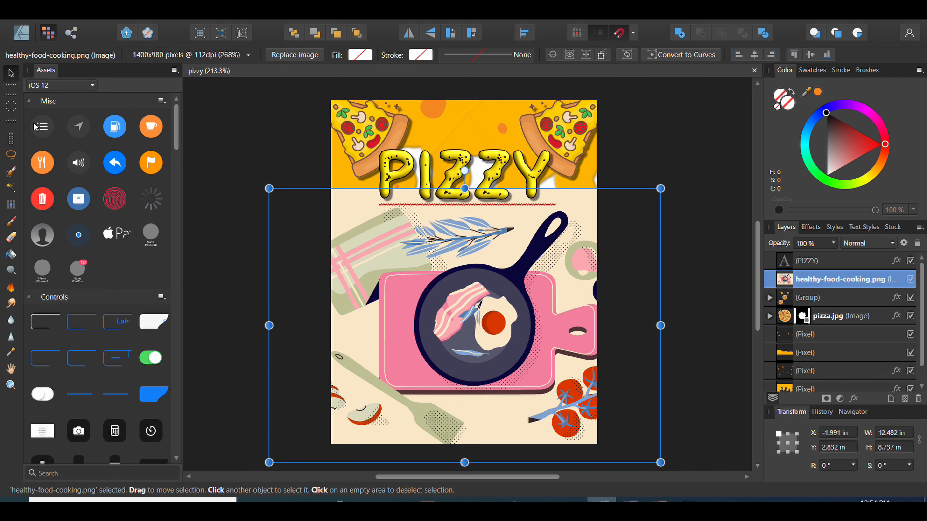
click(11, 171)
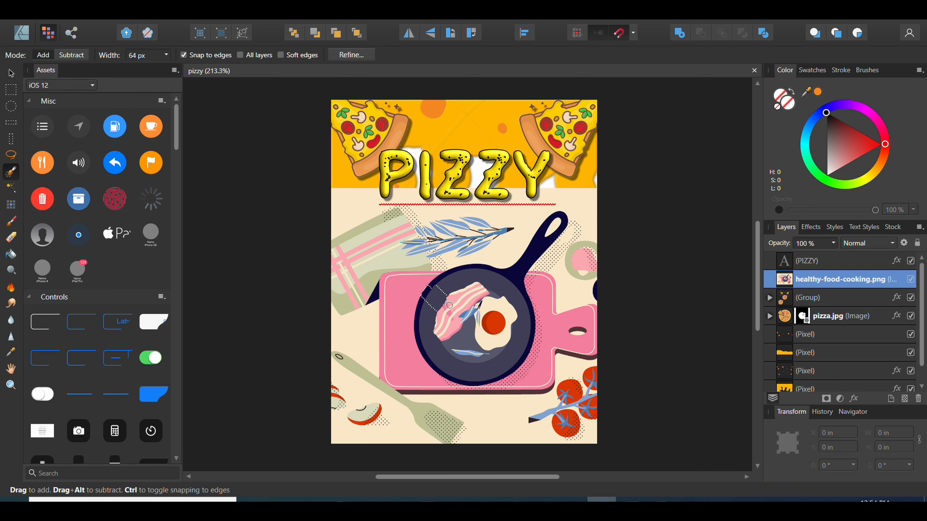
mouse_move(449, 305)
mouse_down()
mouse_move(463, 323)
mouse_move(475, 298)
mouse_move(507, 338)
mouse_move(511, 302)
mouse_move(525, 321)
mouse_move(529, 288)
mouse_move(498, 298)
mouse_move(522, 336)
mouse_move(475, 362)
mouse_move(435, 340)
mouse_move(464, 344)
mouse_up()
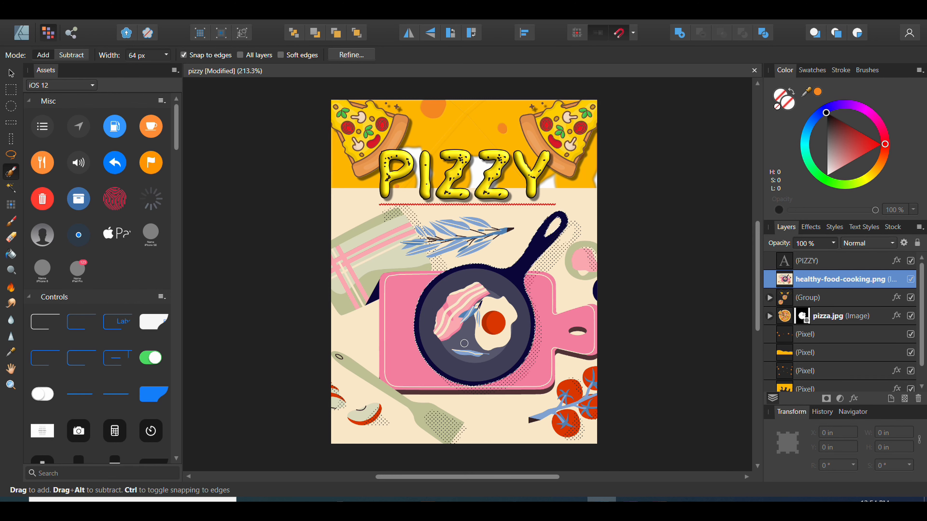
- Refine the frying pan selection with a 10% border width, output it as a selection, and mask the cooking image with it
click(340, 58)
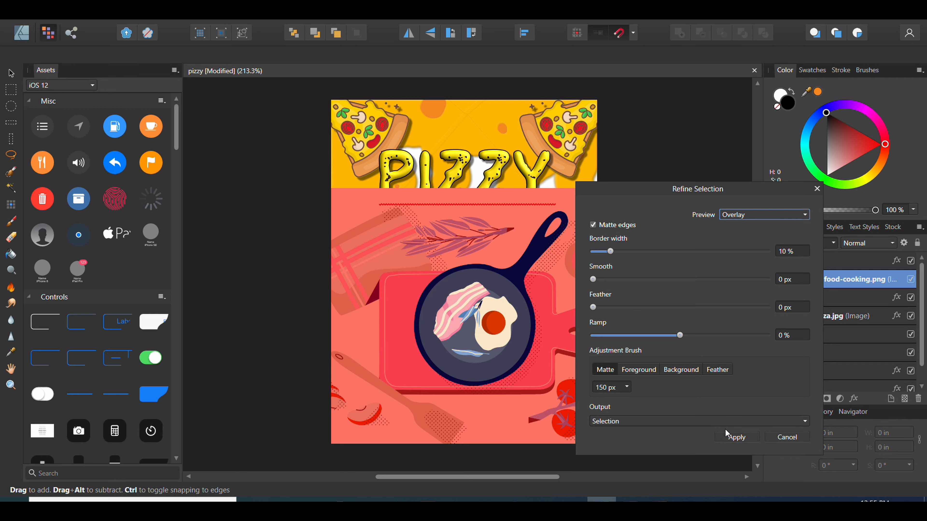
click(735, 437)
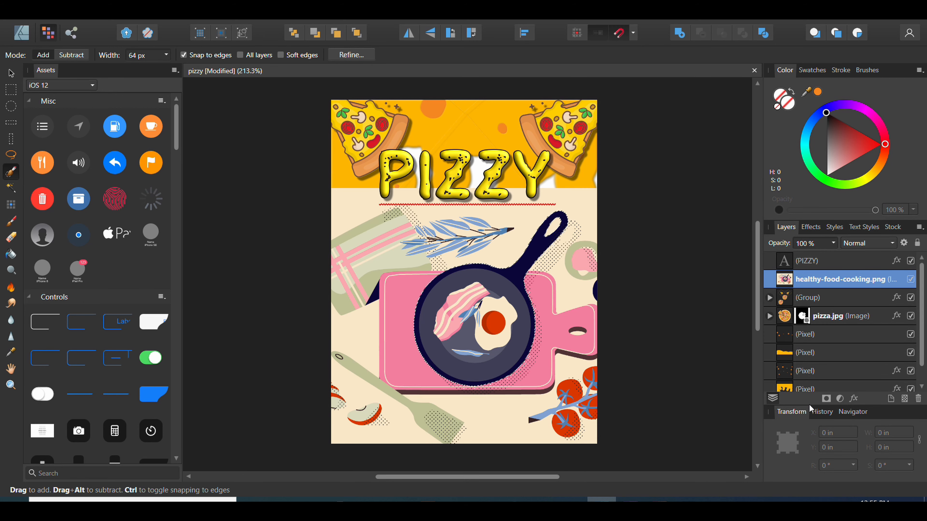
click(826, 399)
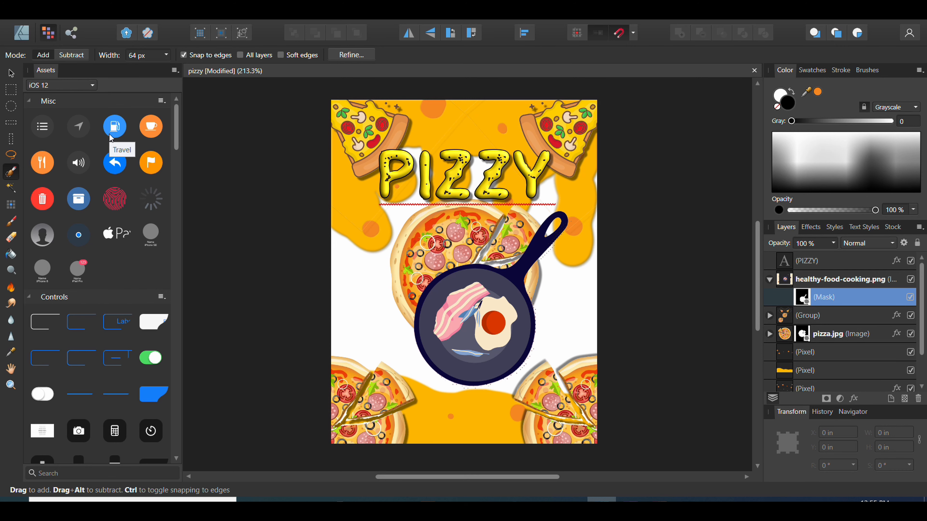
- Rotate the masked cooking image to about -139.1° so the frying pan's handle points downward
key(v)
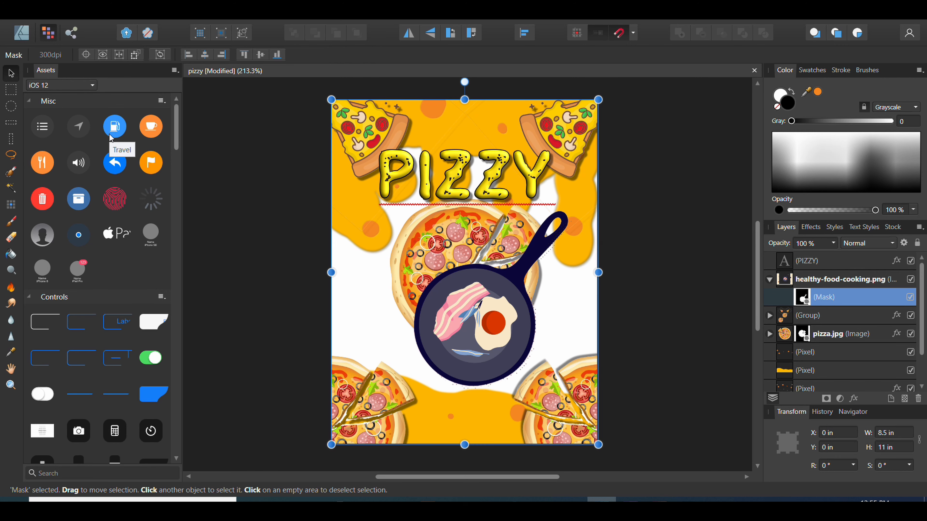
click(522, 299)
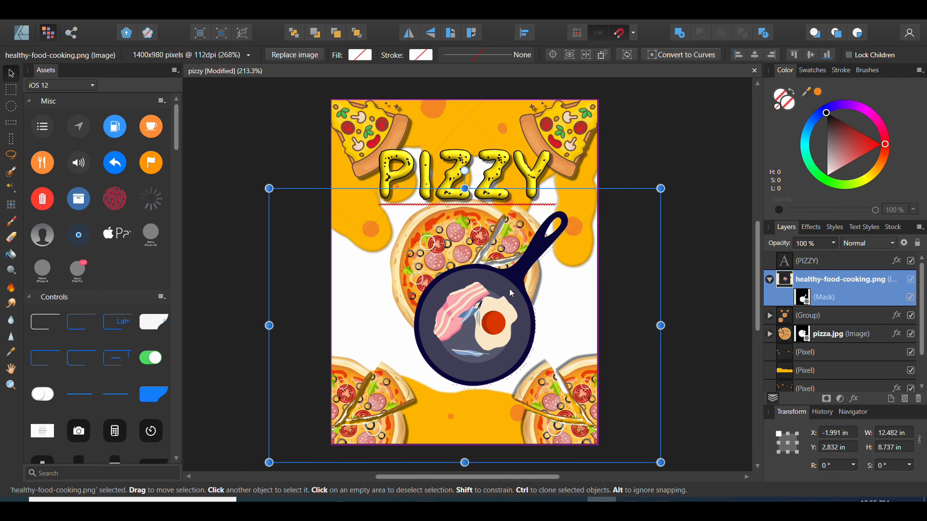
drag(670, 180, 468, 424)
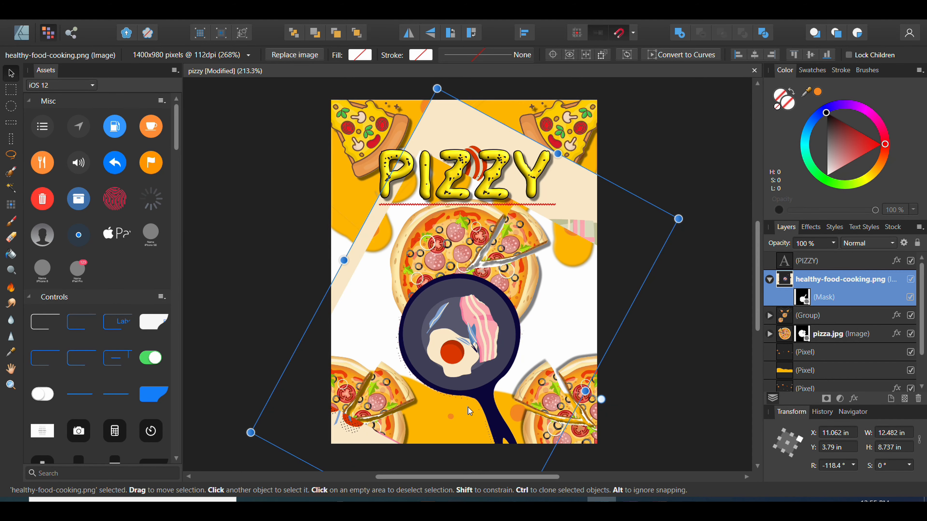
key(ctrl+z)
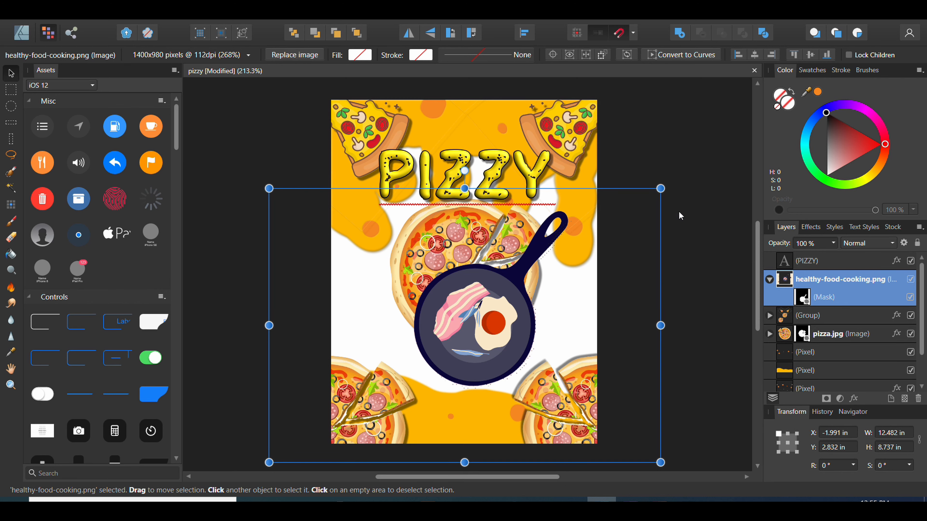
drag(667, 180, 490, 283)
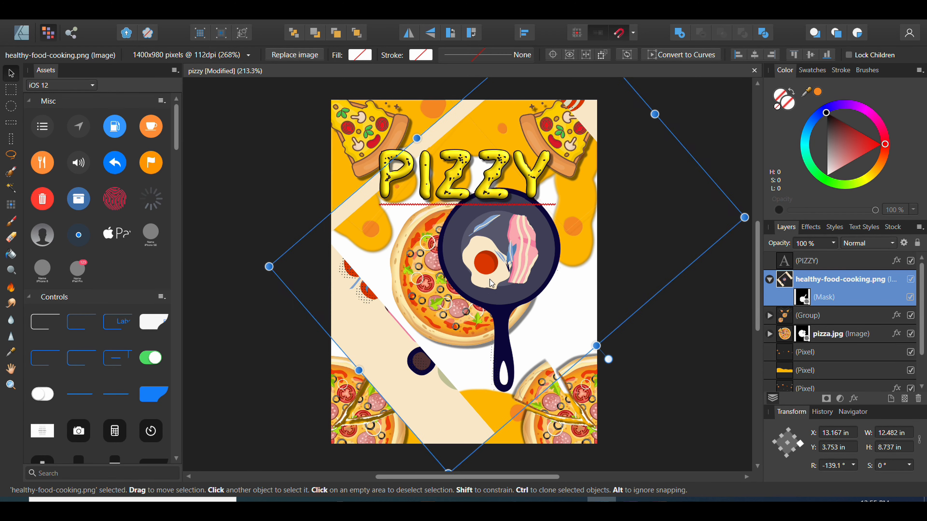
- Paint out the leftover background around the frying pan on the cooking image's mask with a 269.2 px Paint Brush
click(798, 297)
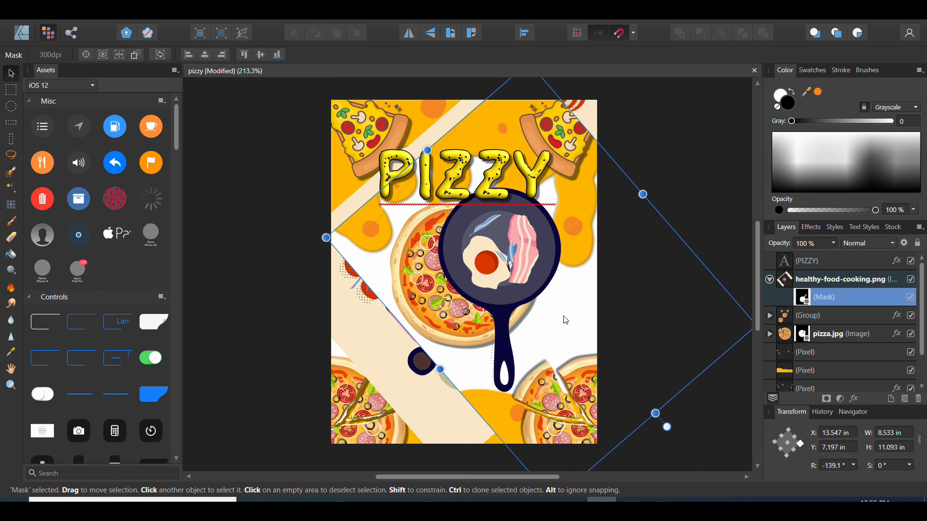
key(b)
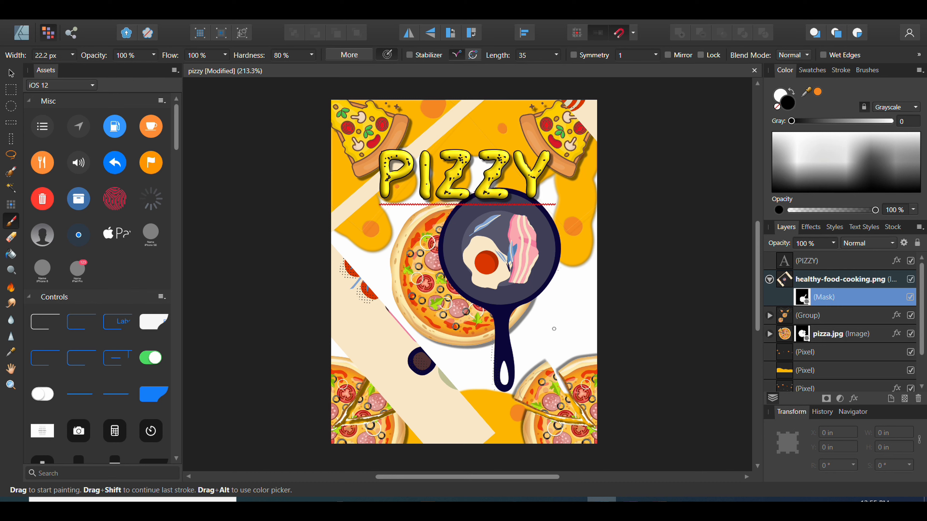
key(bracketright)
key(bracketright)
key(bracketright)
key(bracketright)
key(bracketright)
key(bracketright)
key(bracketright)
key(bracketright)
key(bracketright)
key(bracketright)
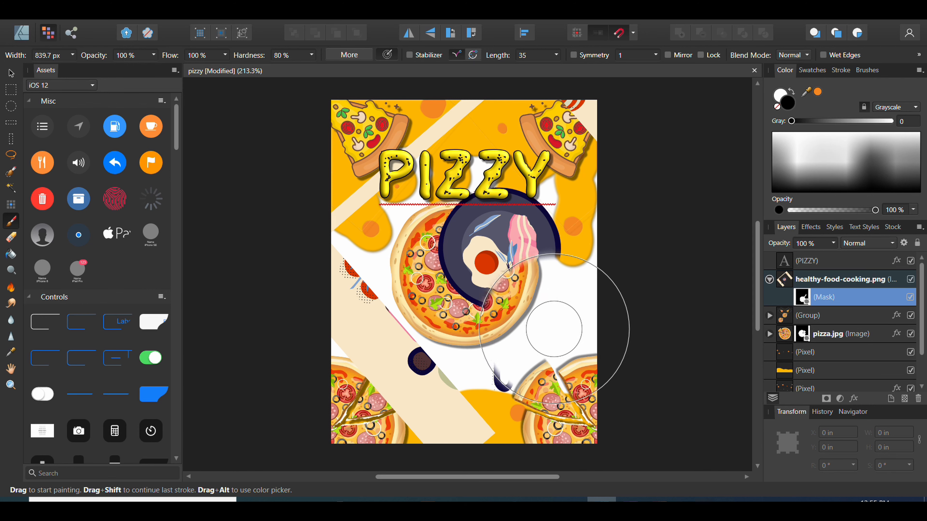
key(bracketright)
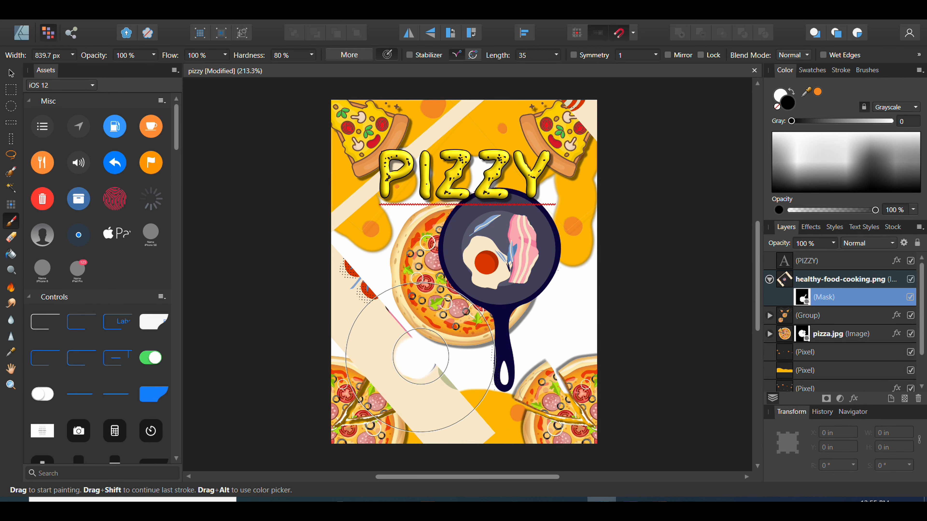
click(428, 358)
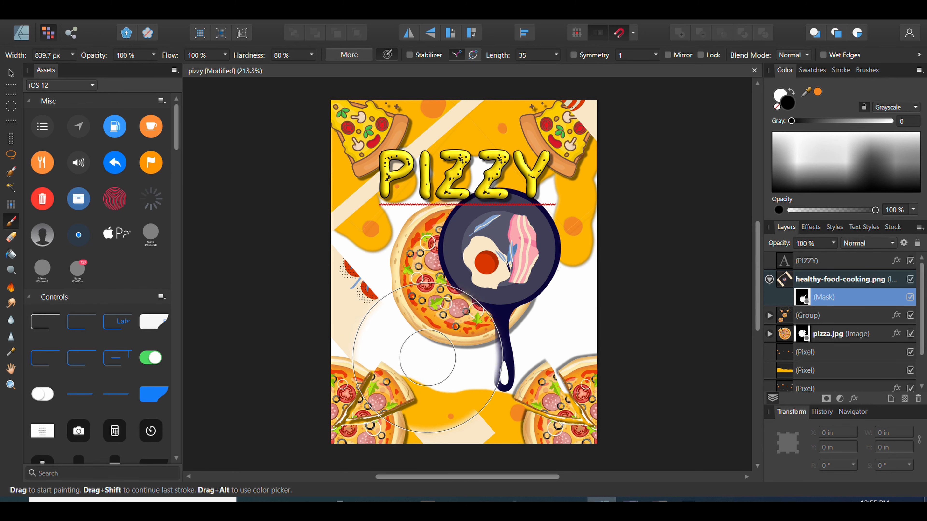
key(ctrl+z)
key(bracketleft)
key(bracketleft)
key(bracketleft)
key(bracketleft)
key(bracketleft)
key(bracketleft)
key(bracketleft)
key(bracketleft)
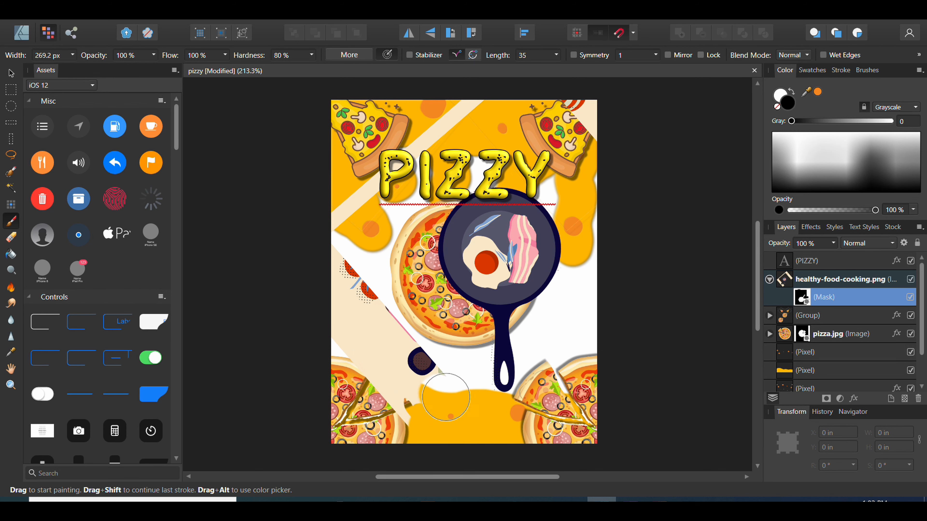
mouse_move(400, 371)
mouse_down()
mouse_move(352, 310)
mouse_move(372, 341)
mouse_move(352, 259)
mouse_move(398, 146)
mouse_move(460, 118)
mouse_move(551, 106)
mouse_move(591, 137)
mouse_up()
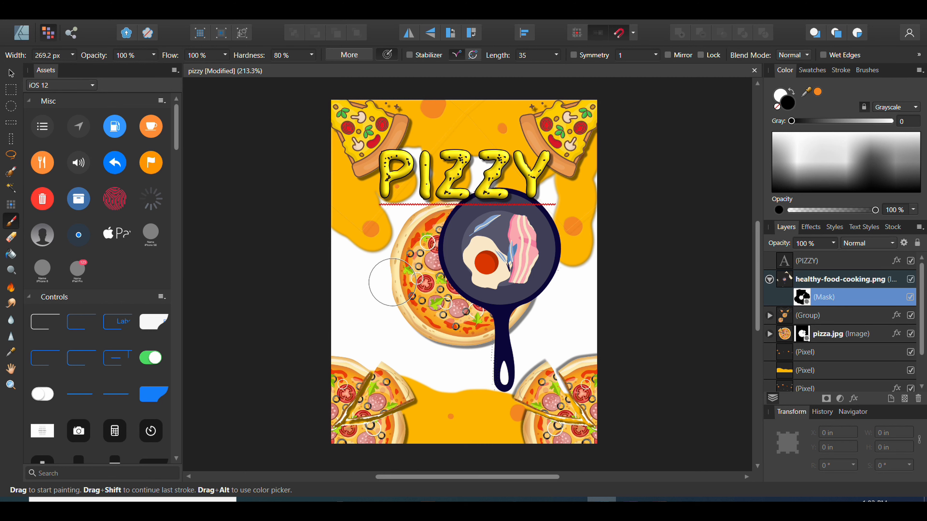
- Move the masked cooking image so the frying pan overlaps the poster's left edge, clear of the center pizza
key(v)
drag(511, 275, 474, 275)
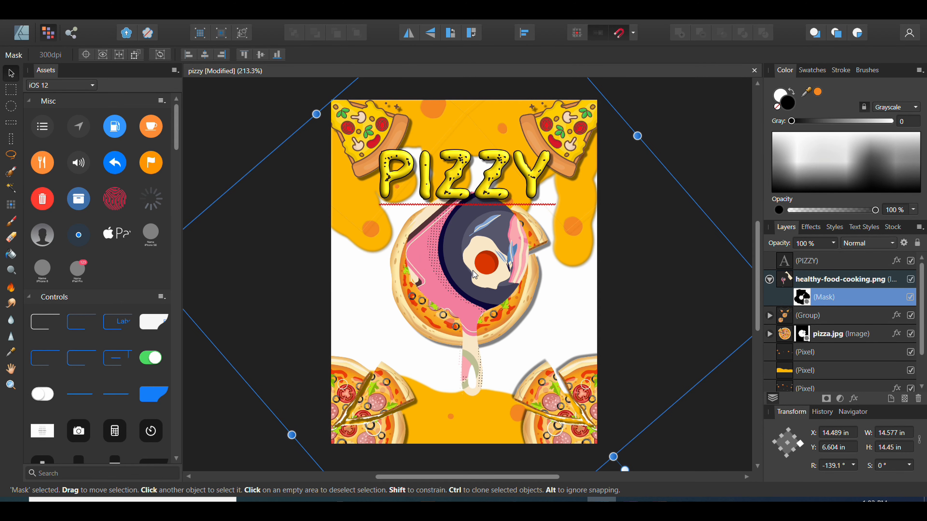
key(ctrl+z)
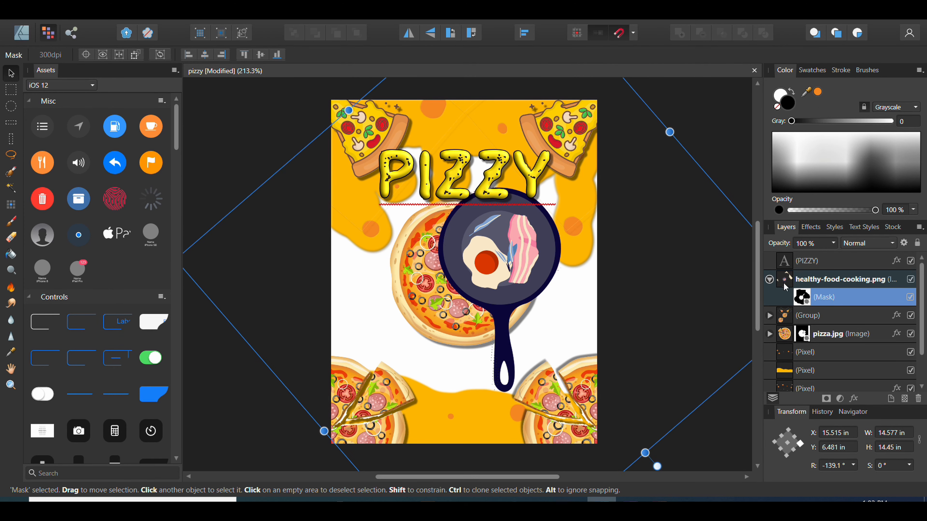
click(785, 286)
mouse_move(518, 273)
mouse_down()
mouse_move(461, 353)
mouse_move(380, 347)
mouse_up()
- Paint out the remaining background strips over the title and center pizza on the cooking image's mask with the 269.2 px brush
key(b)
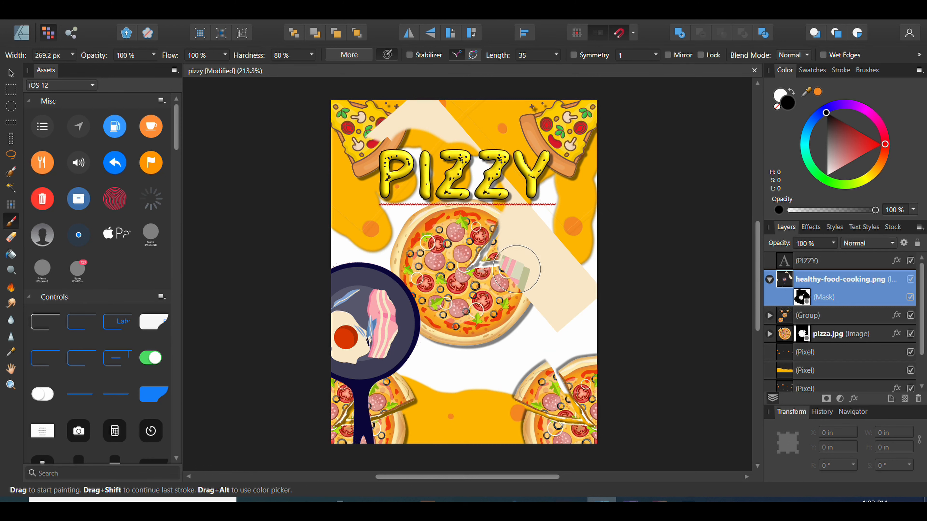
drag(513, 266, 520, 255)
key(ctrl+z)
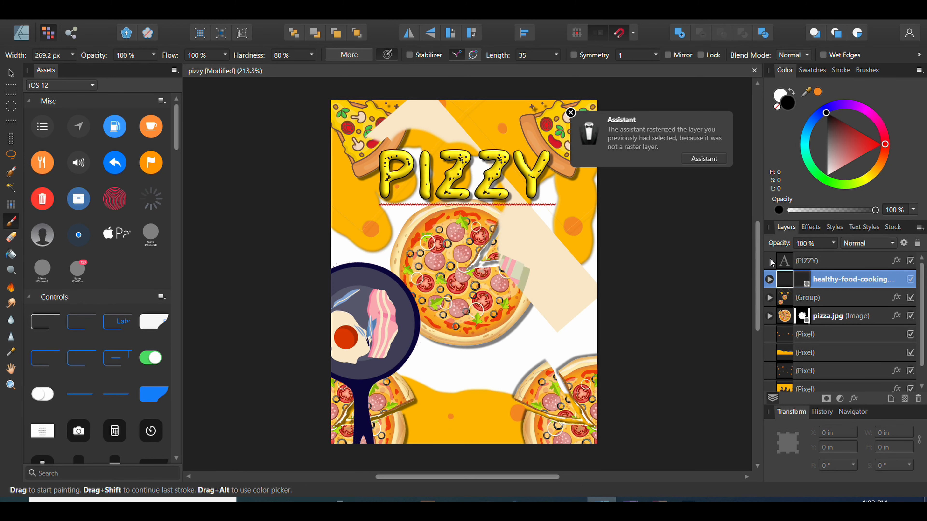
click(770, 280)
click(796, 305)
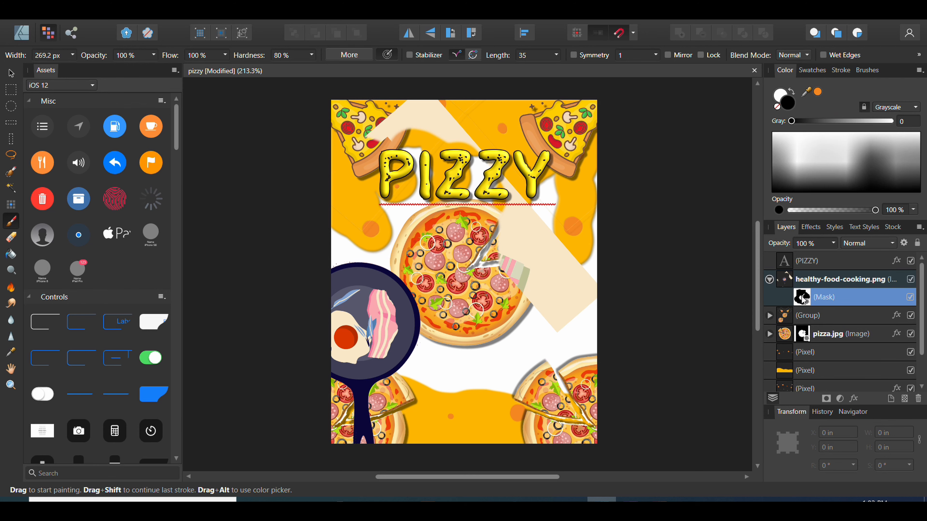
mouse_move(521, 216)
mouse_down()
mouse_move(488, 221)
mouse_move(494, 185)
mouse_move(412, 111)
mouse_move(368, 138)
mouse_up()
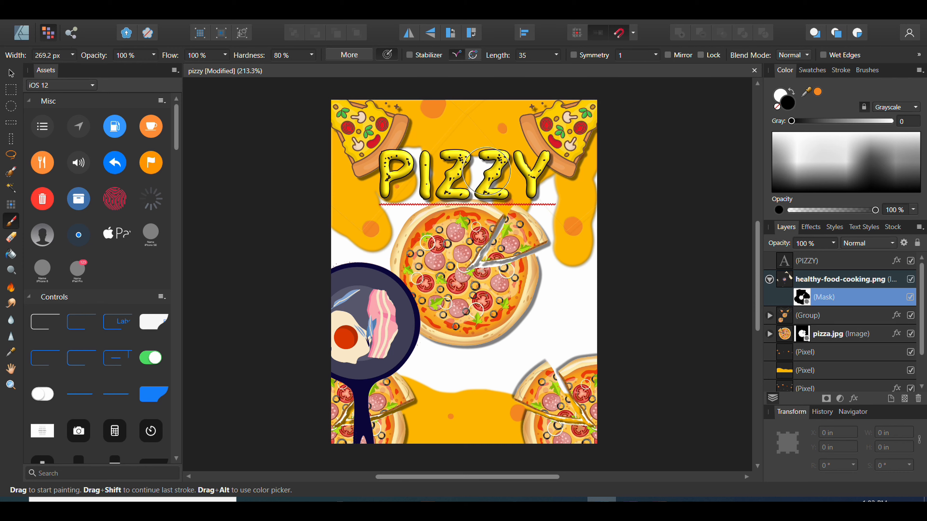
key(v)
drag(488, 176, 378, 303)
key(b)
key(v)
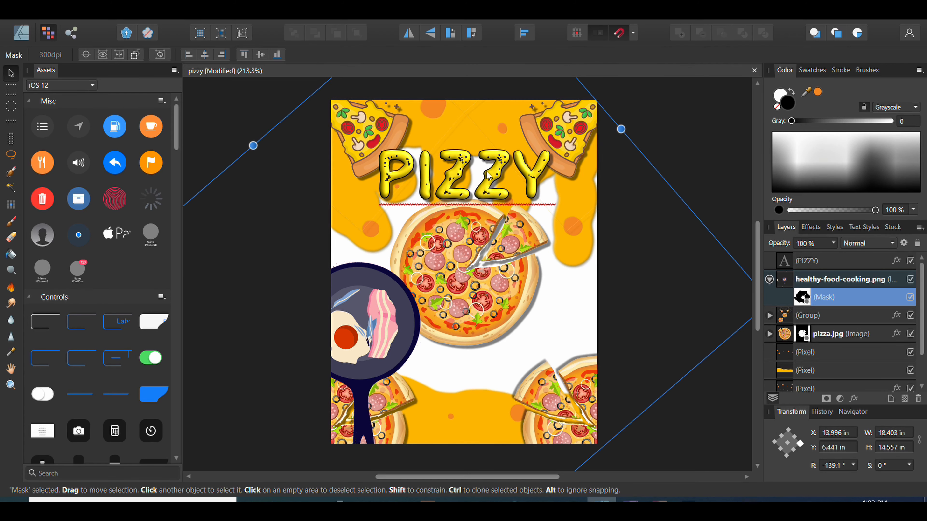
drag(378, 304, 464, 254)
key(ctrl+z)
- Scale the masked cooking image up to about 435% and center the frying pan over the middle pizza below the title
click(782, 284)
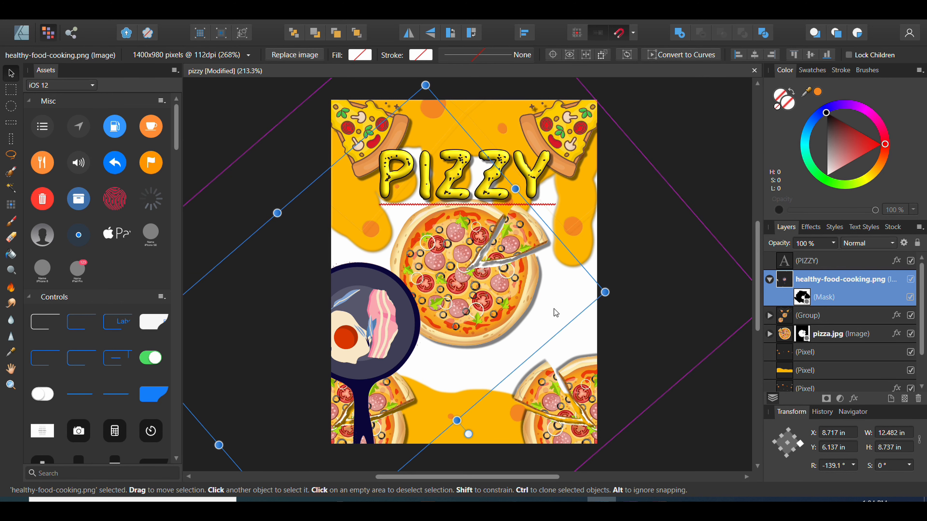
mouse_move(346, 343)
mouse_down()
mouse_move(482, 284)
mouse_move(477, 290)
mouse_up()
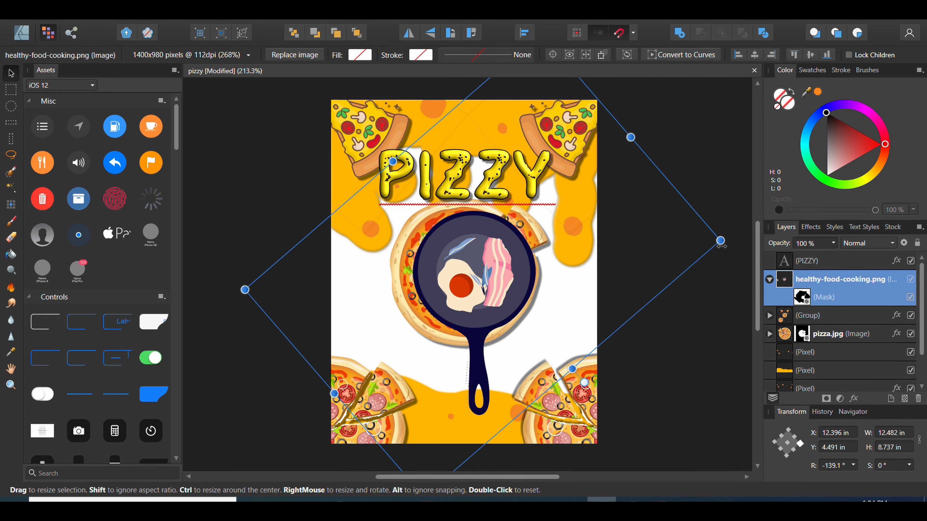
drag(720, 241, 759, 288)
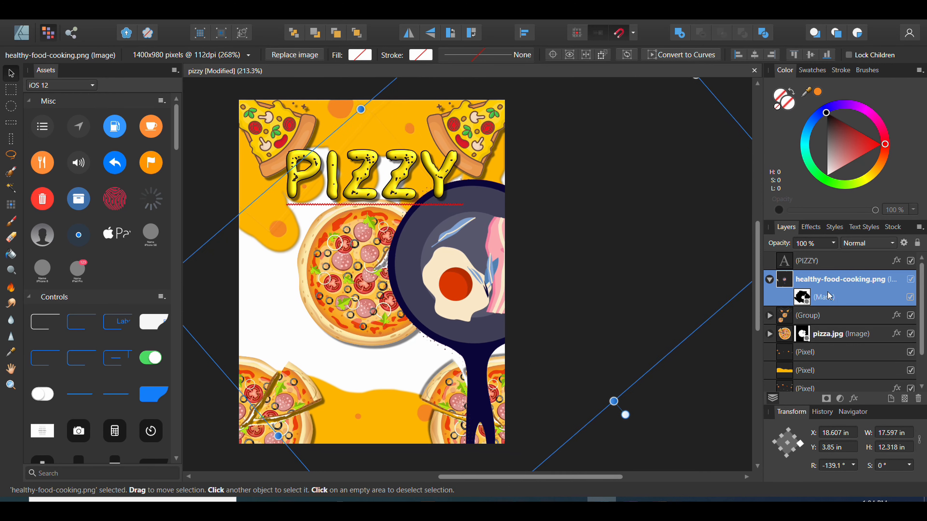
drag(511, 297, 494, 296)
drag(441, 298, 436, 301)
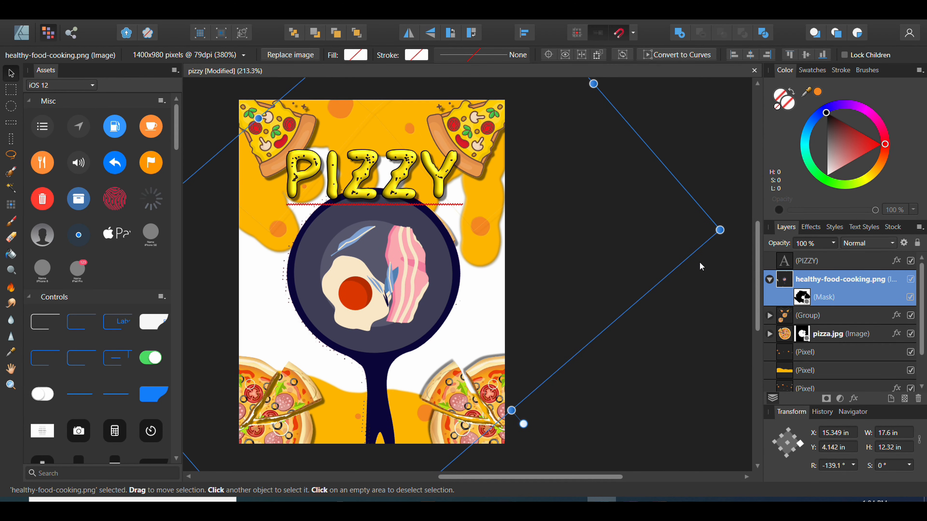
drag(719, 230, 785, 269)
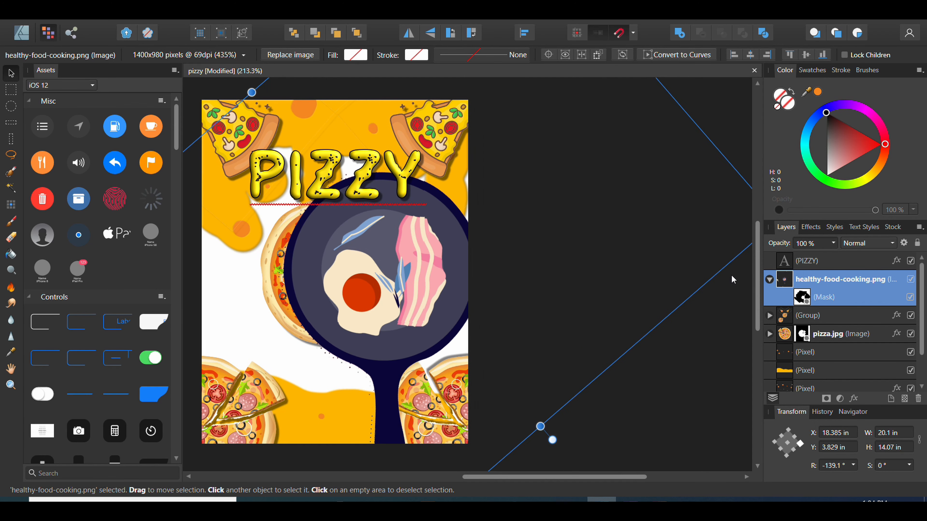
drag(441, 304, 388, 310)
- Collapse the healthy-food-cooking layer's mask and select the cooking image layer
click(783, 336)
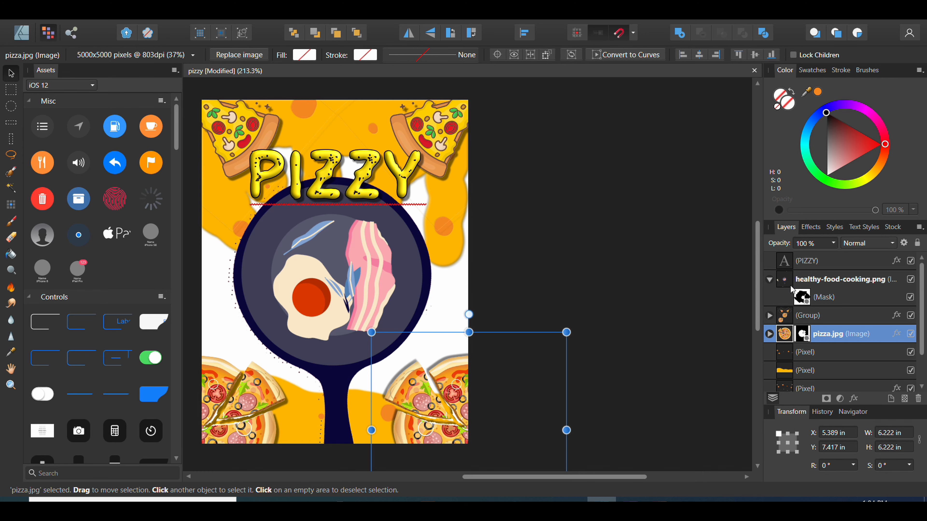
click(770, 280)
click(785, 284)
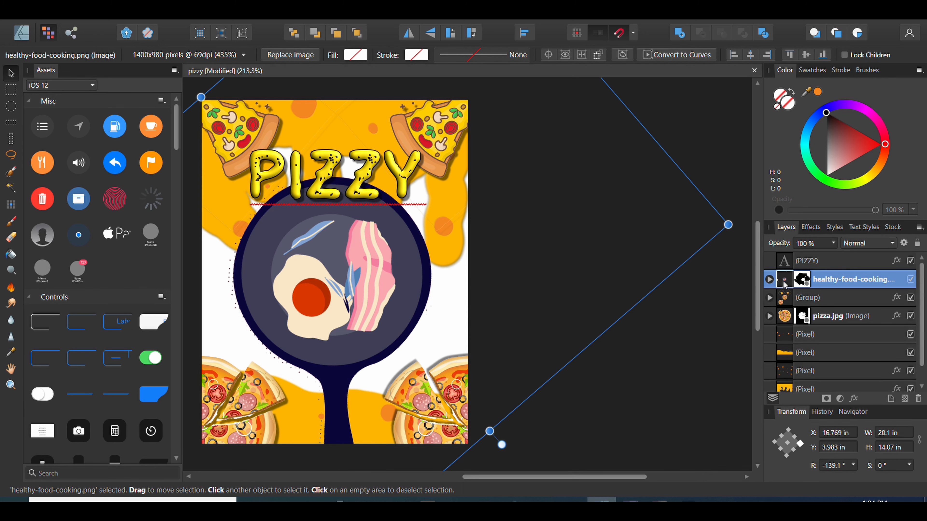
- Move the healthy-food-cooking.png frying pan layer below the pizza.jpg layer so the whole pizza sits on top of the pan
drag(769, 291, 806, 323)
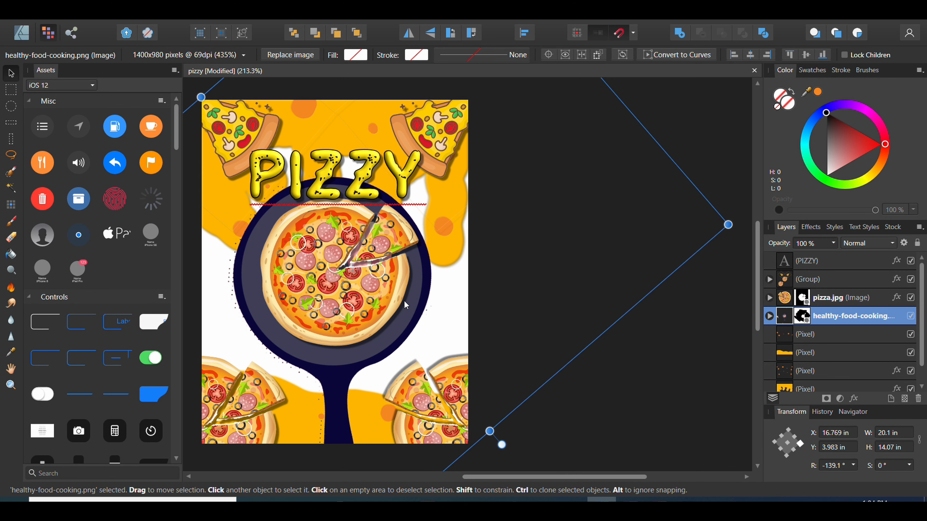
click(368, 296)
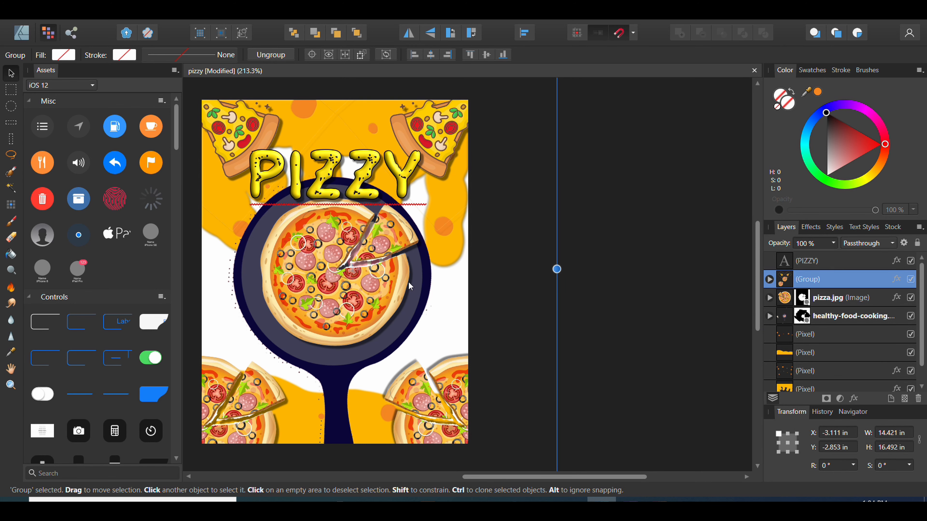
scroll(407, 273, down, 2)
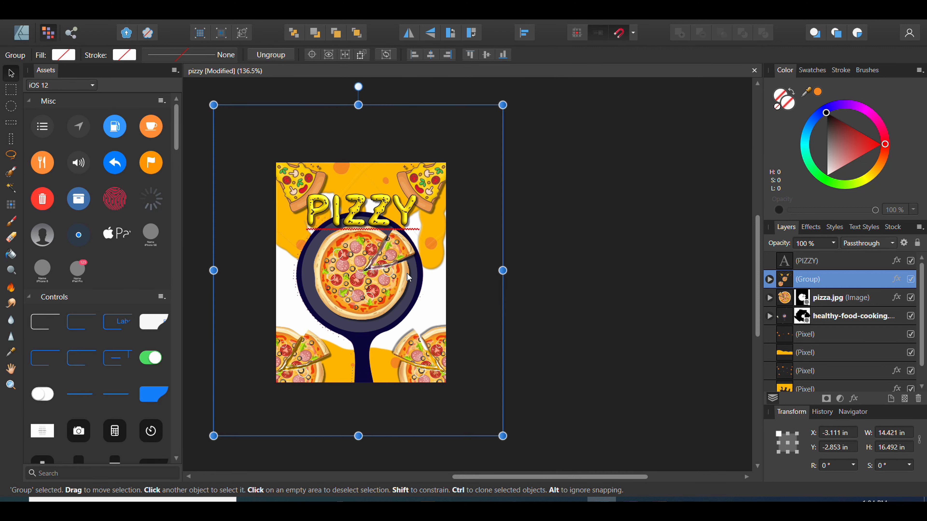
scroll(407, 273, up, 2)
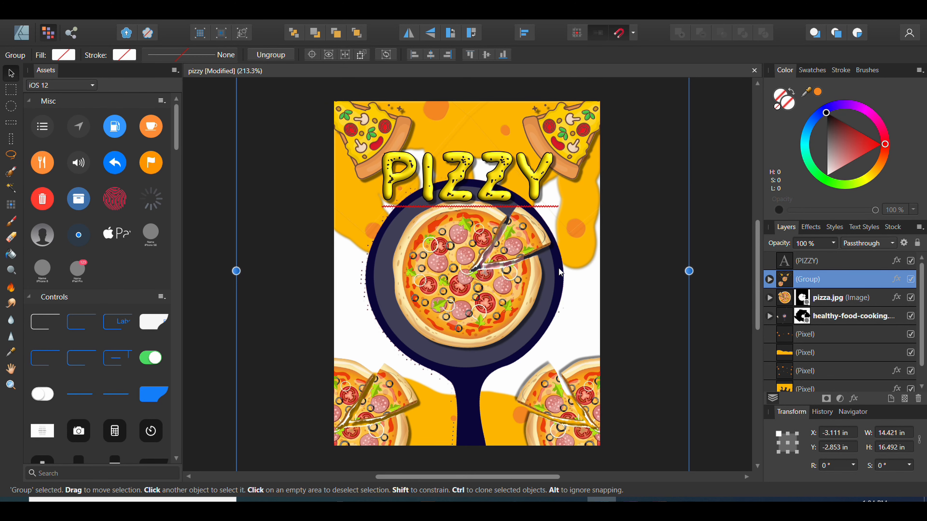
scroll(561, 272, down, 1)
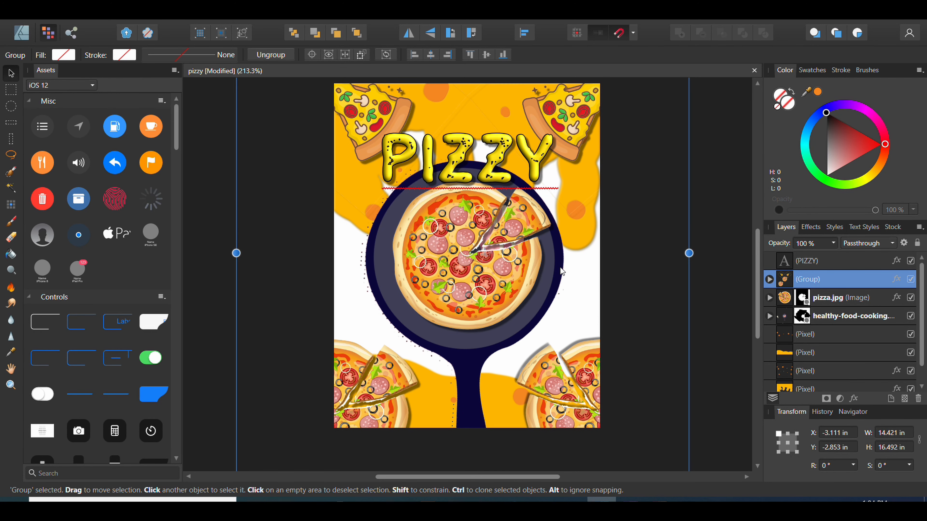
scroll(562, 272, down, 3)
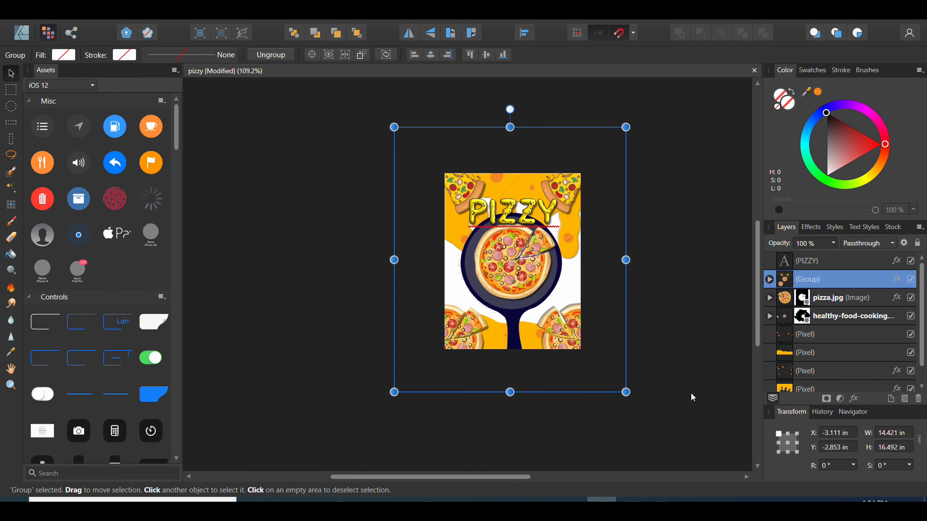
- Enlarge the central pizza inside the group to about 7.47 in square and reposition it over the centre of the pan
drag(626, 390, 601, 363)
key(ctrl+z)
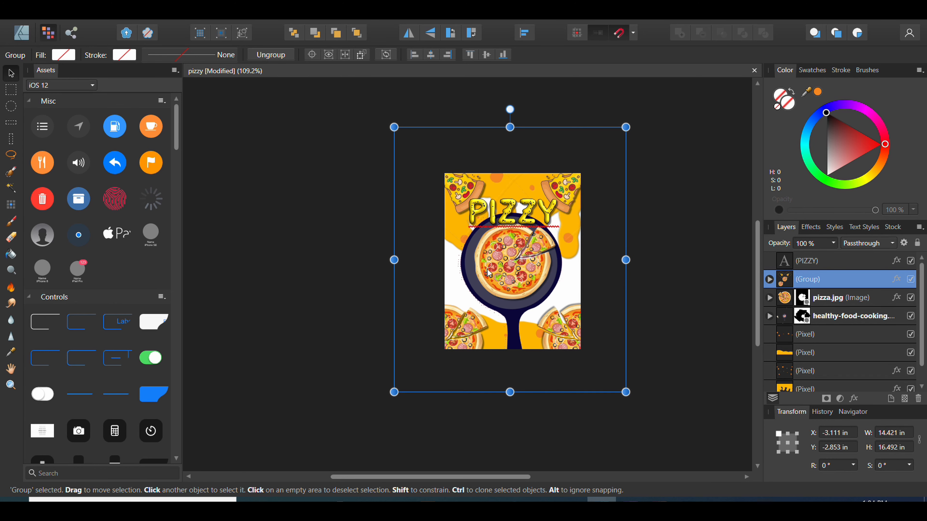
double_click(503, 279)
drag(563, 312, 575, 324)
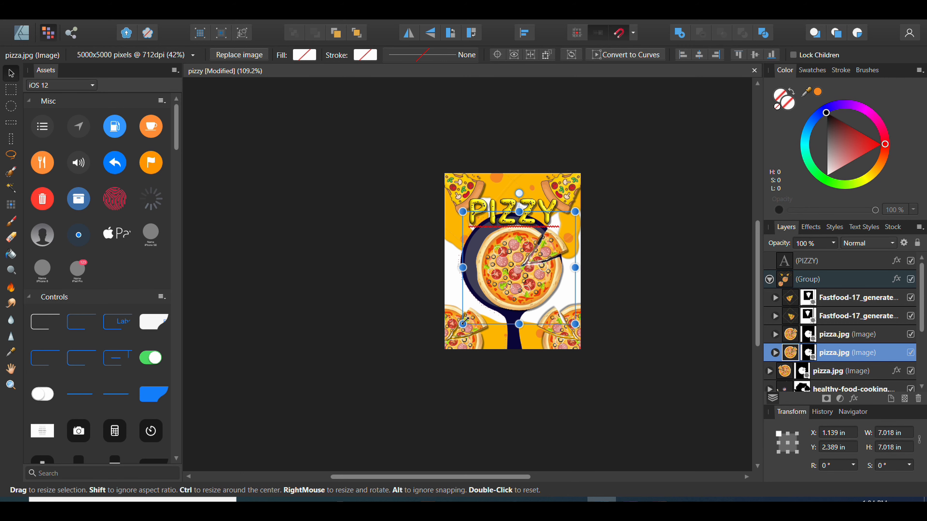
drag(462, 323, 455, 331)
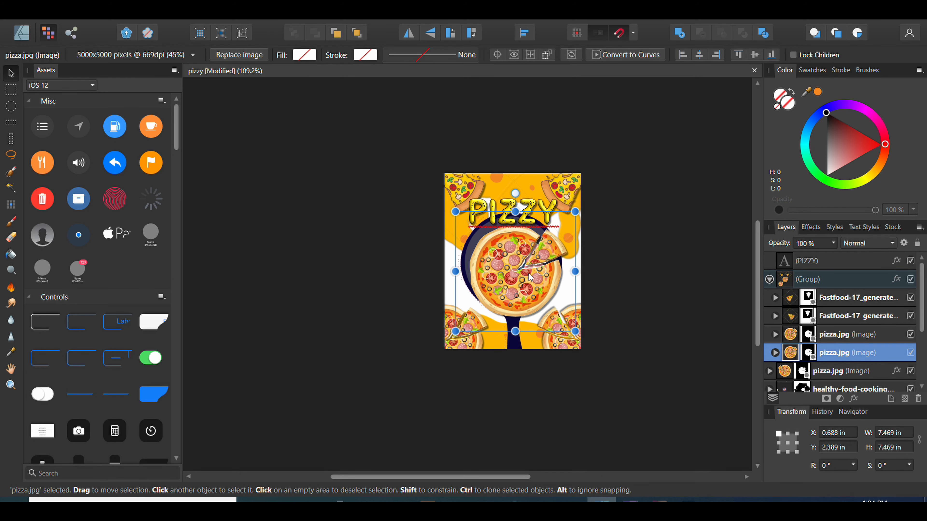
drag(530, 279, 523, 271)
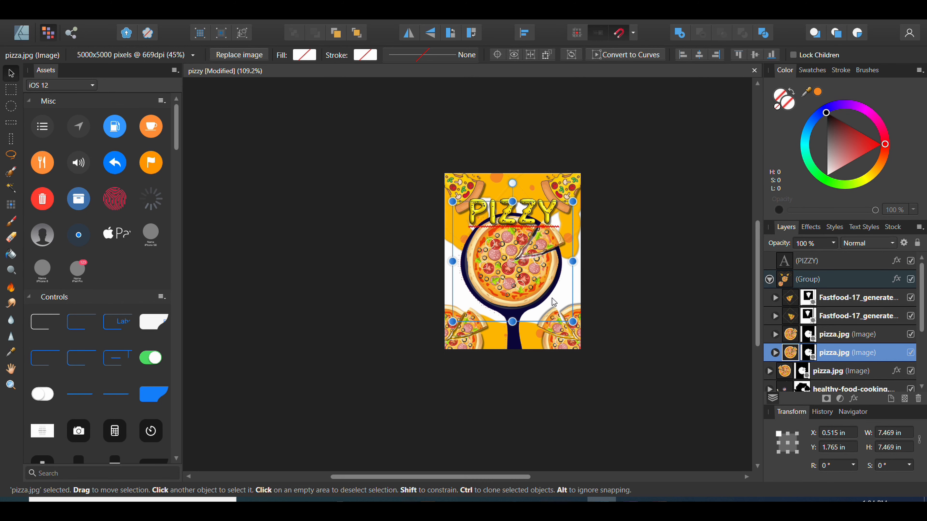
scroll(554, 302, up, 3)
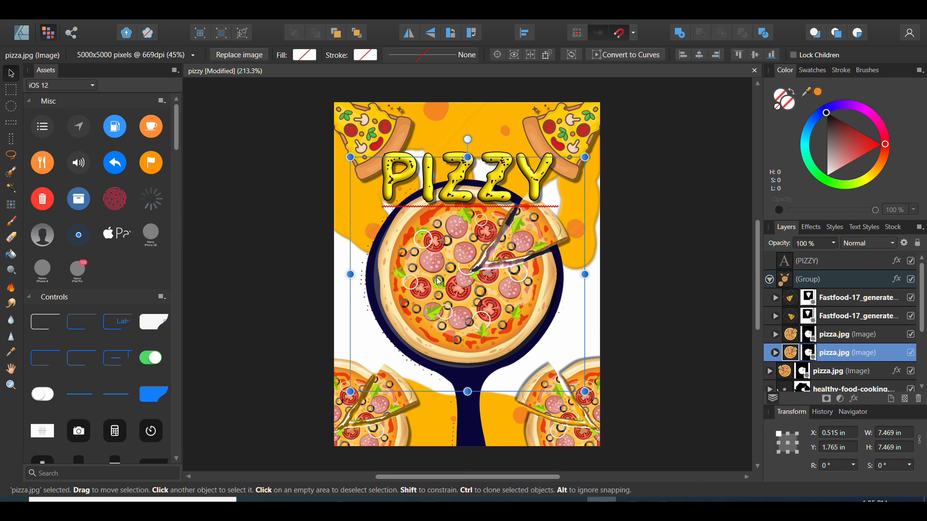
- Collapse the group's layers and add a Recolor adjustment to the healthy-food-cooking.png frying pan image
click(644, 294)
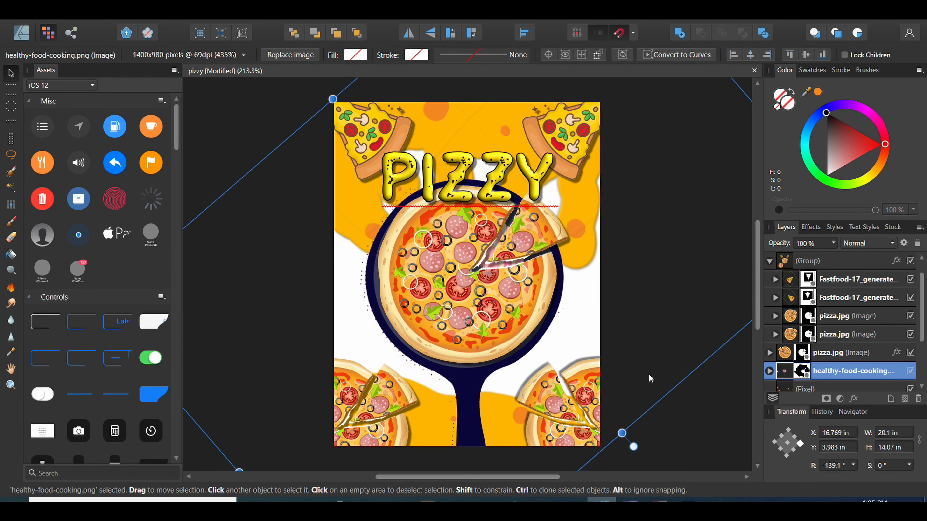
click(684, 403)
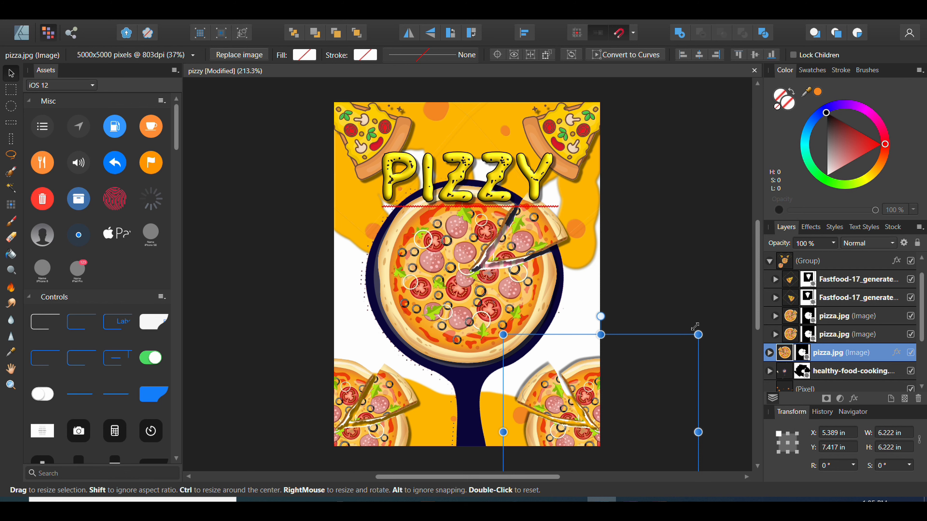
click(703, 311)
scroll(776, 367, down, 3)
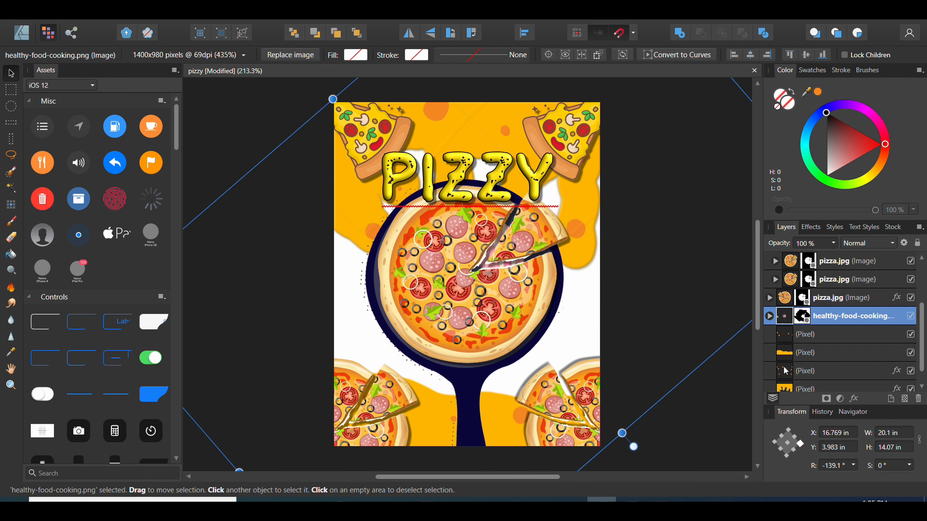
scroll(781, 356, up, 3)
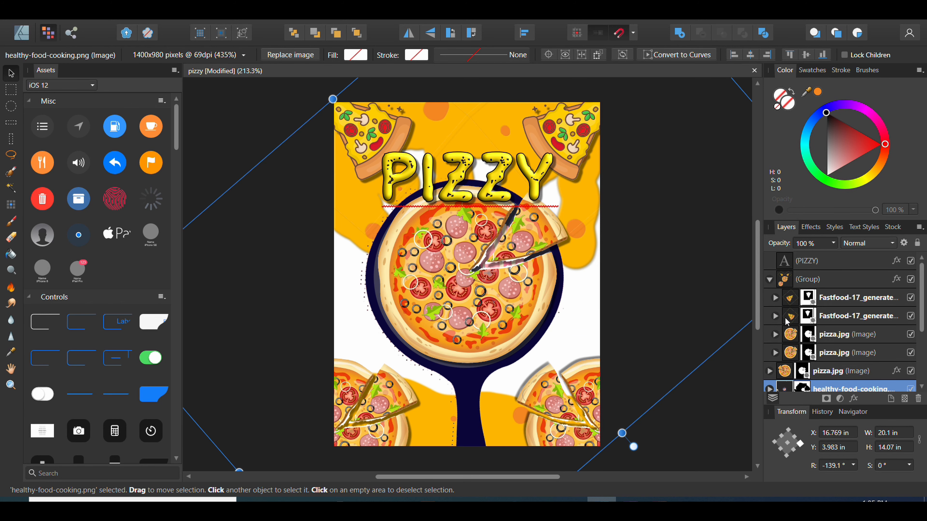
click(771, 281)
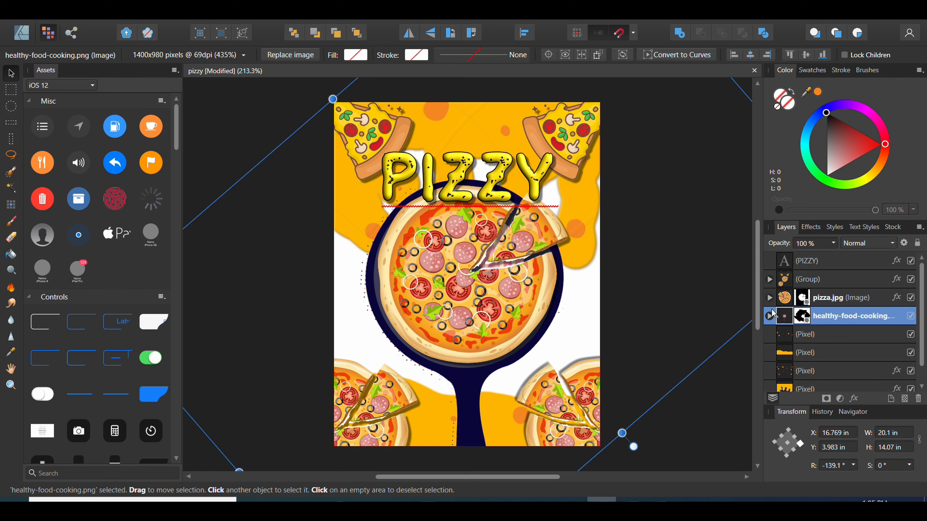
click(787, 334)
click(784, 324)
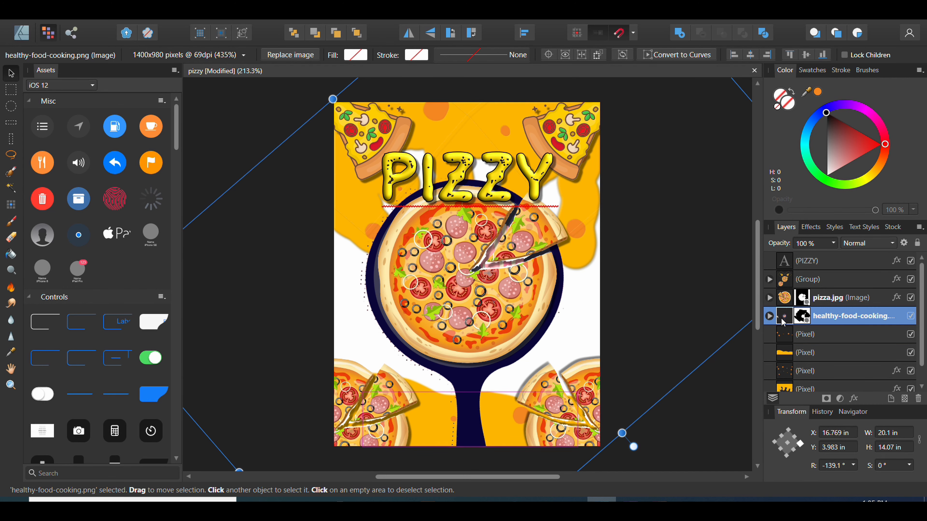
click(839, 399)
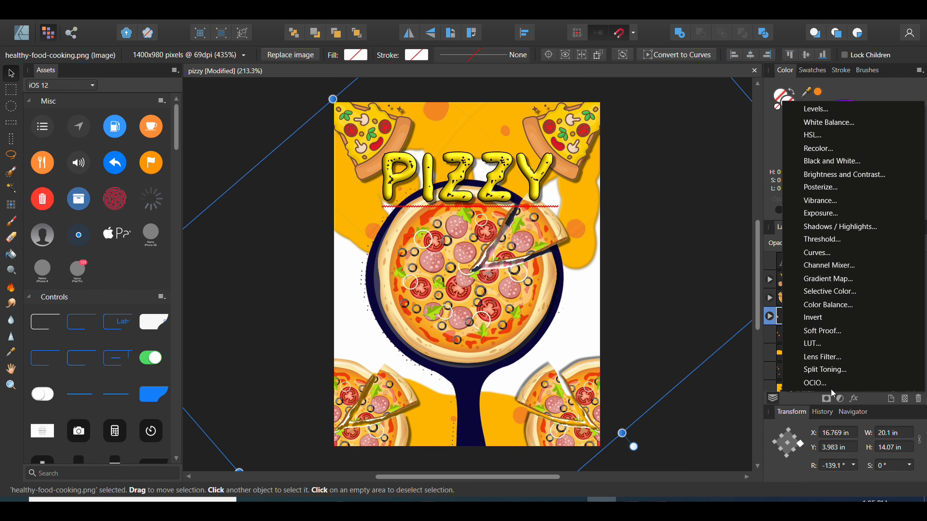
click(821, 149)
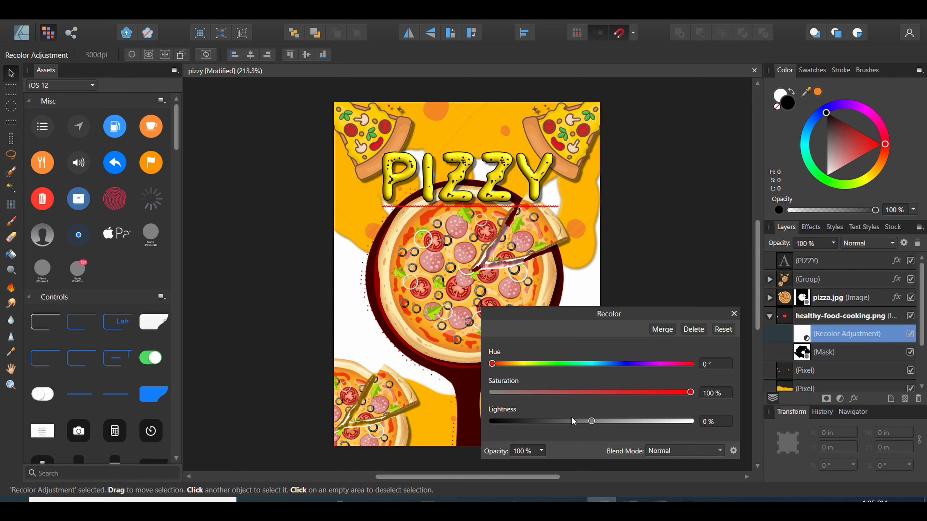
- Recolor the frying pan dark brown with hue 28°, saturation 55% and lightness -23%, and close the adjustment settings
drag(559, 423, 531, 426)
drag(532, 364, 507, 364)
click(537, 392)
drag(551, 399, 602, 400)
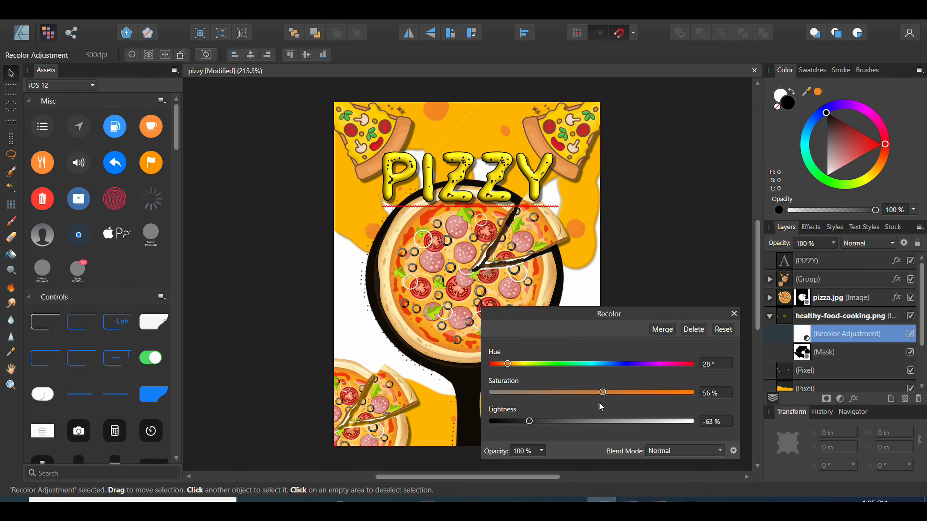
click(557, 423)
mouse_move(565, 428)
mouse_down()
mouse_move(573, 433)
mouse_move(555, 433)
mouse_move(567, 429)
mouse_up()
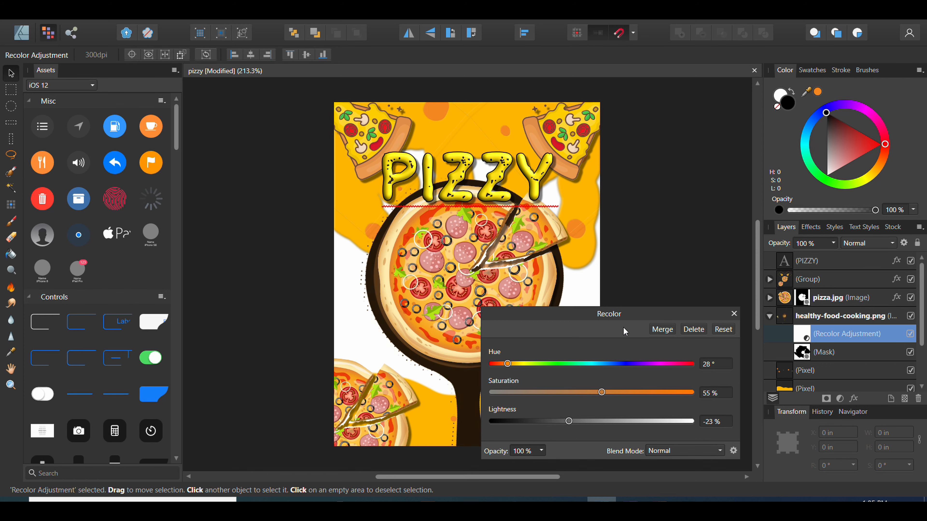
drag(632, 318, 708, 294)
click(810, 291)
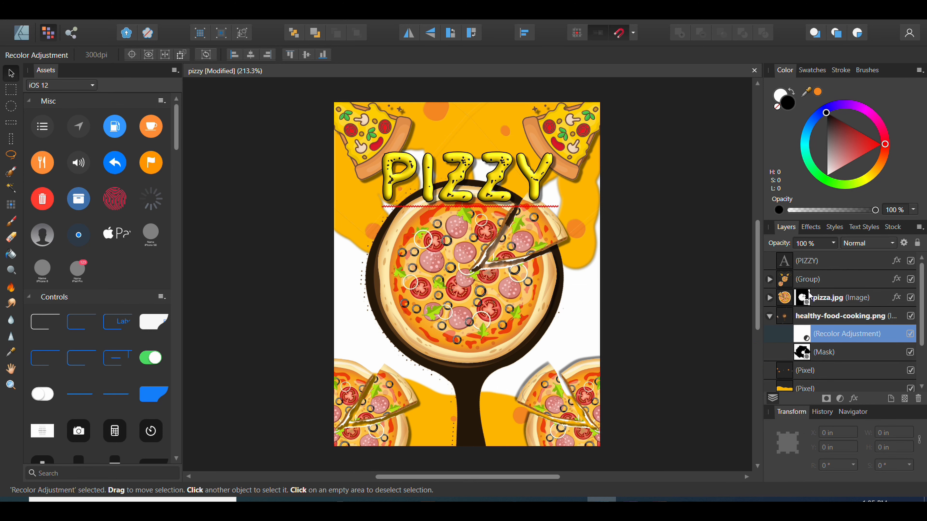
- Nudge the central pizza inside the group slightly down to a Y position of about 1.78 in
click(527, 299)
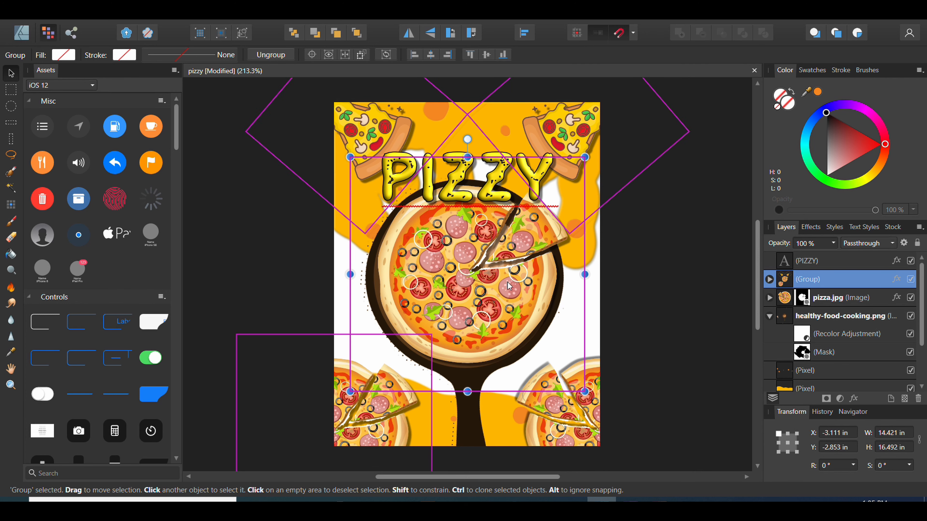
double_click(469, 287)
drag(469, 286, 466, 280)
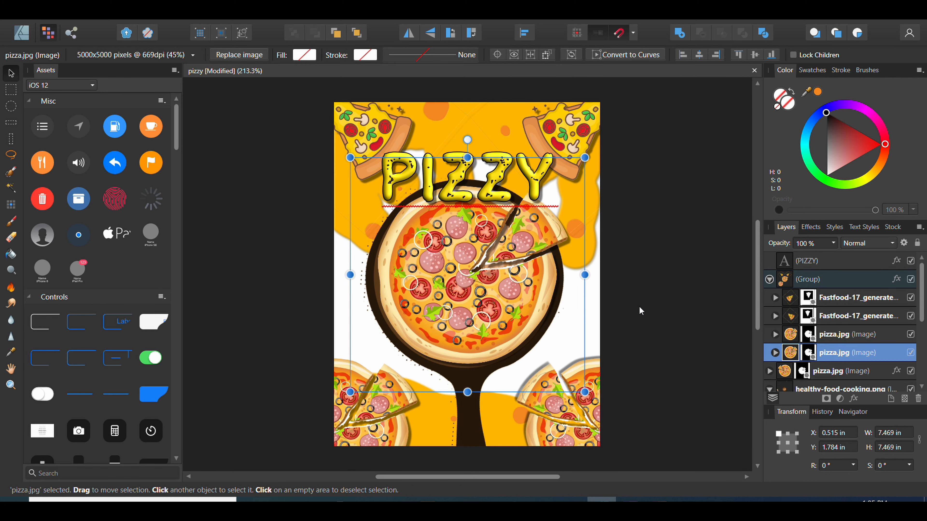
- Rotate the healthy-food-cooking.png frying pan image slightly to adjust the angle of its handle
click(622, 303)
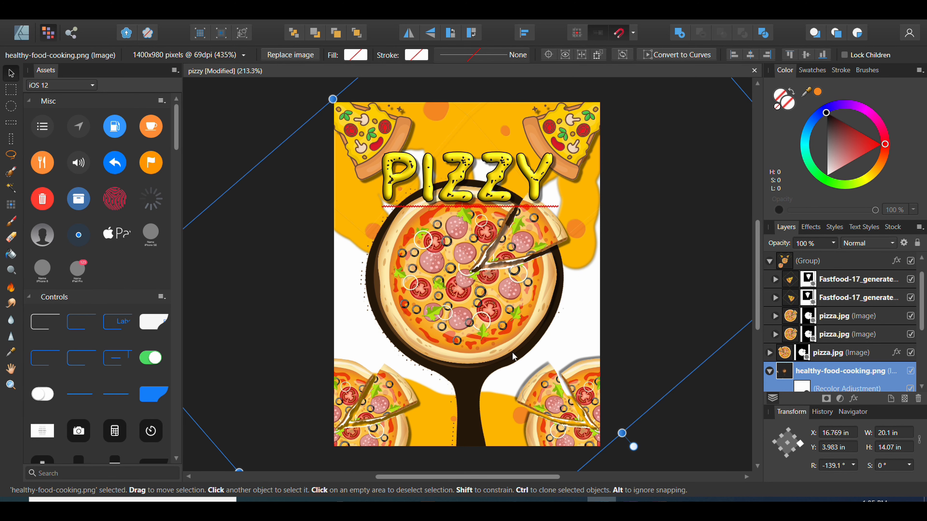
scroll(512, 352, down, 5)
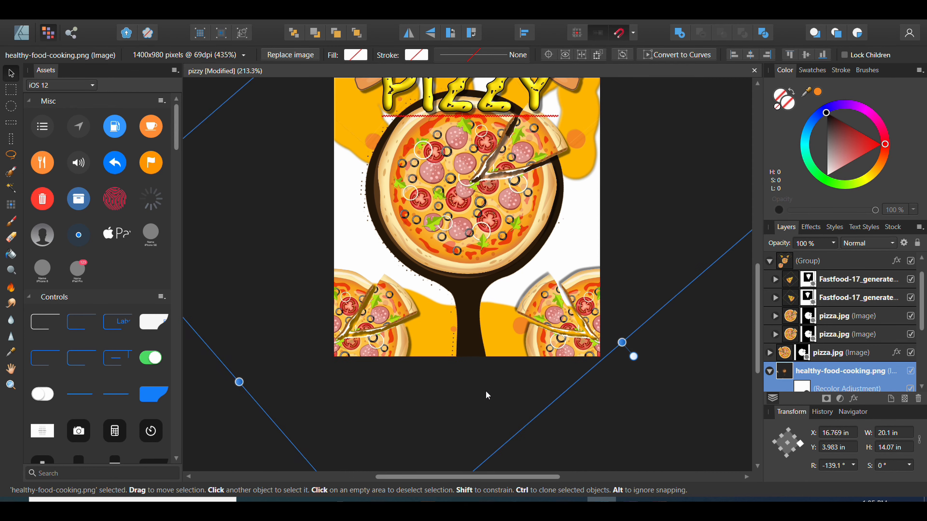
scroll(486, 390, up, 2)
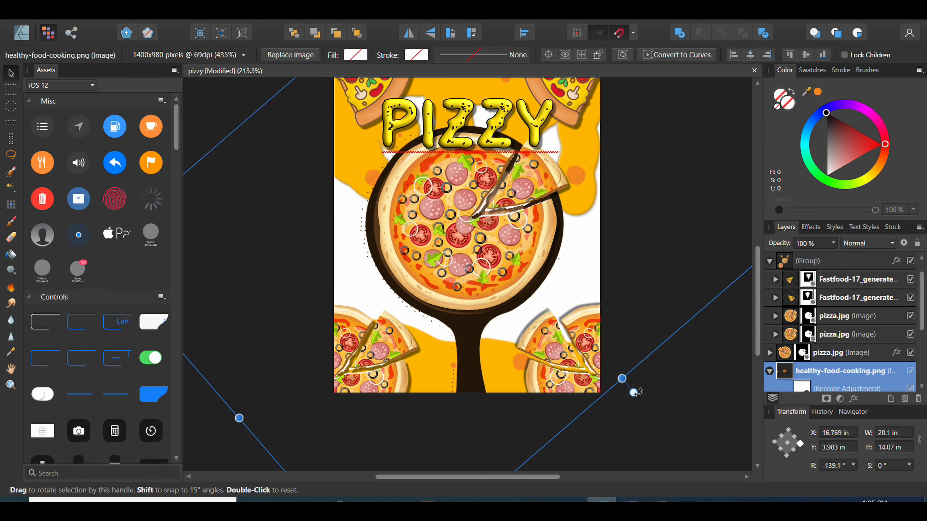
drag(634, 392, 616, 383)
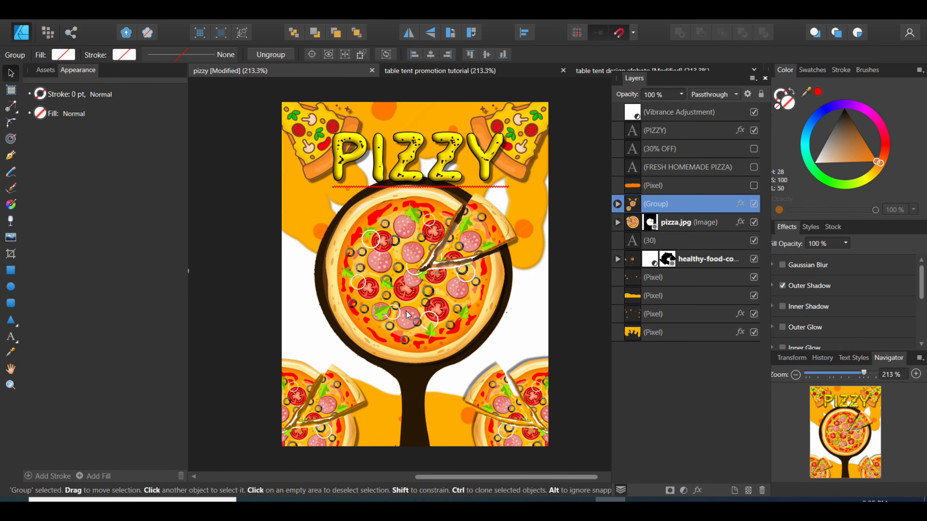
scroll(524, 280, down, 2)
scroll(523, 280, up, 3)
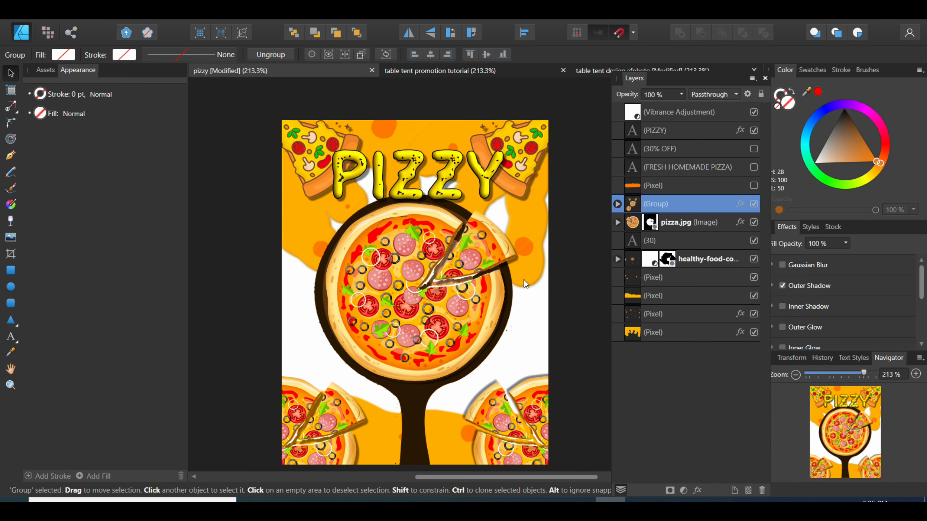
scroll(524, 279, down, 1)
scroll(524, 285, up, 1)
scroll(440, 263, down, 1)
scroll(439, 260, up, 1)
scroll(440, 260, down, 1)
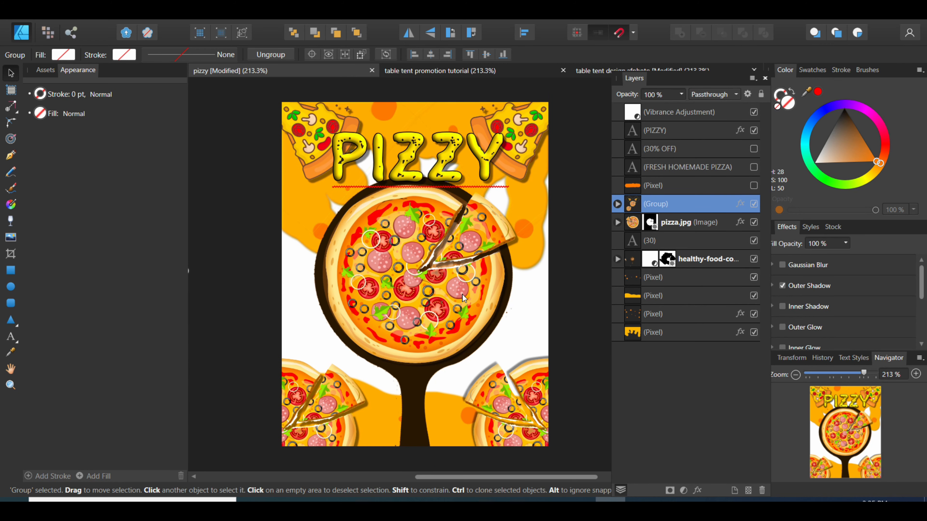
scroll(481, 281, up, 1)
scroll(481, 280, down, 1)
scroll(481, 280, up, 1)
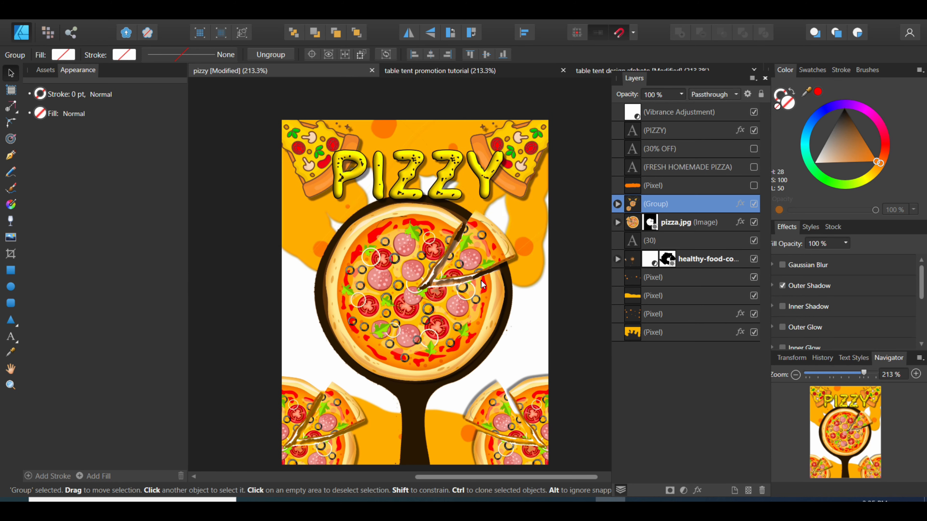
scroll(481, 281, down, 1)
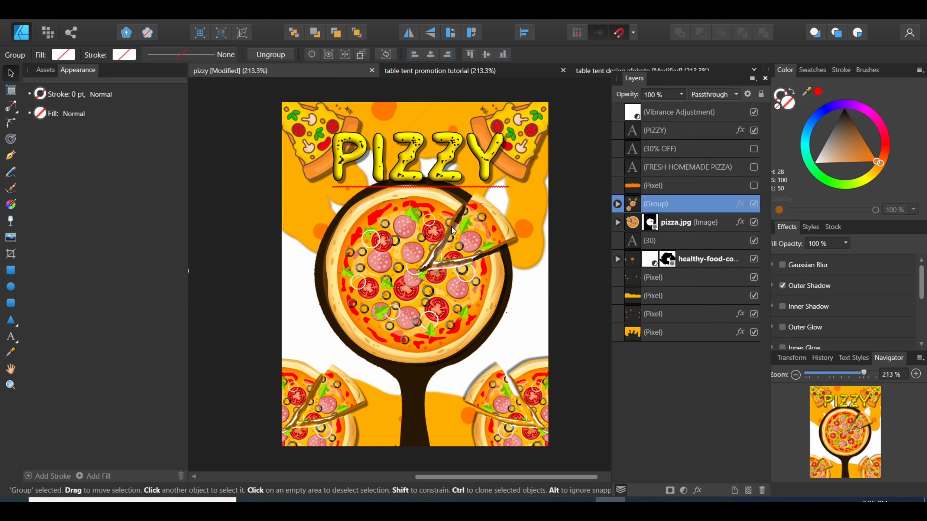
scroll(475, 284, up, 1)
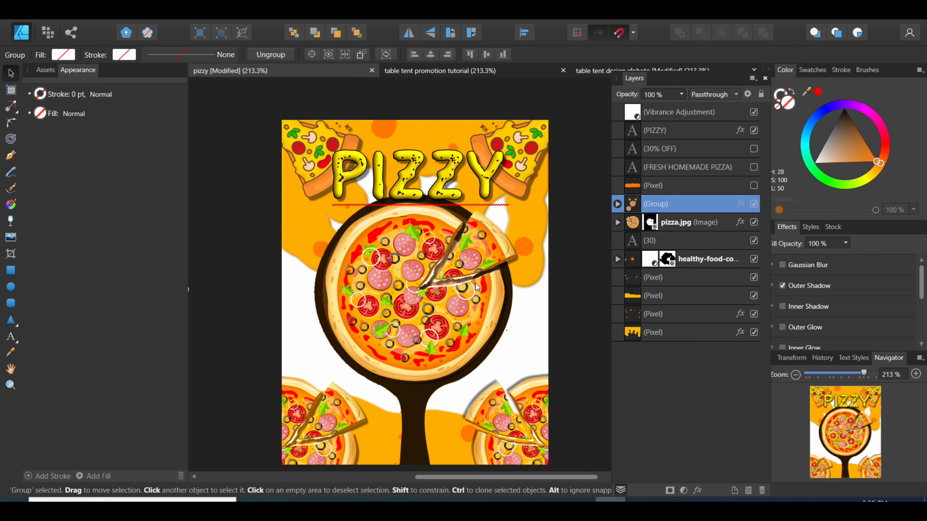
click(457, 194)
scroll(456, 194, down, 1)
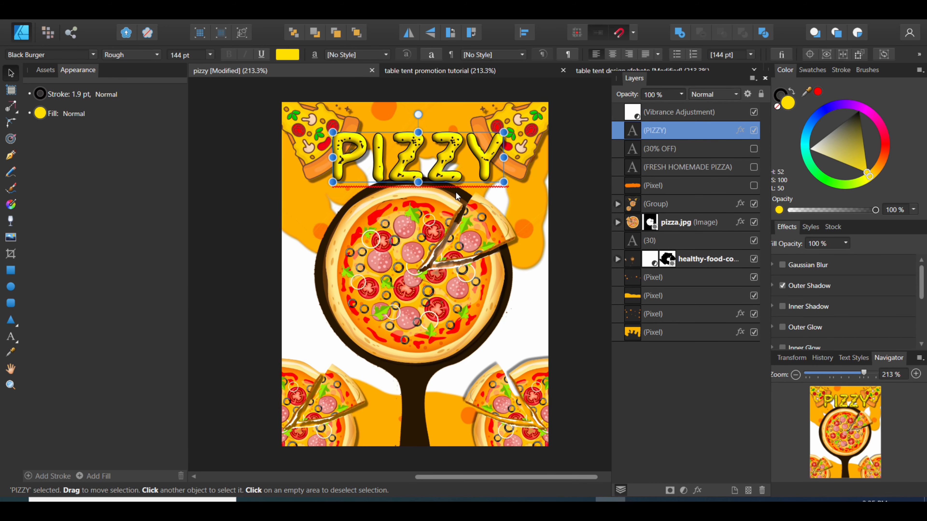
click(476, 236)
scroll(477, 236, down, 1)
scroll(477, 235, up, 1)
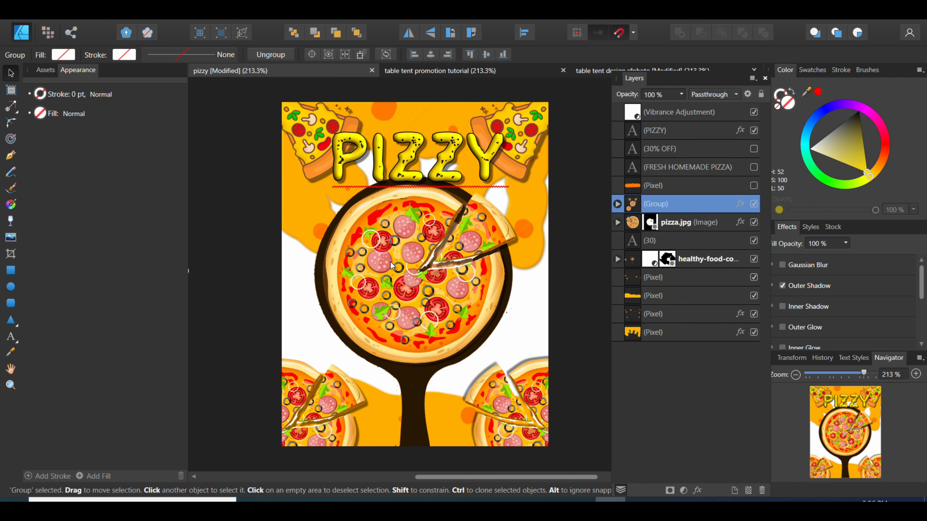
- Add the artistic text "30" over the pizza
scroll(445, 255, down, 1)
scroll(445, 255, up, 1)
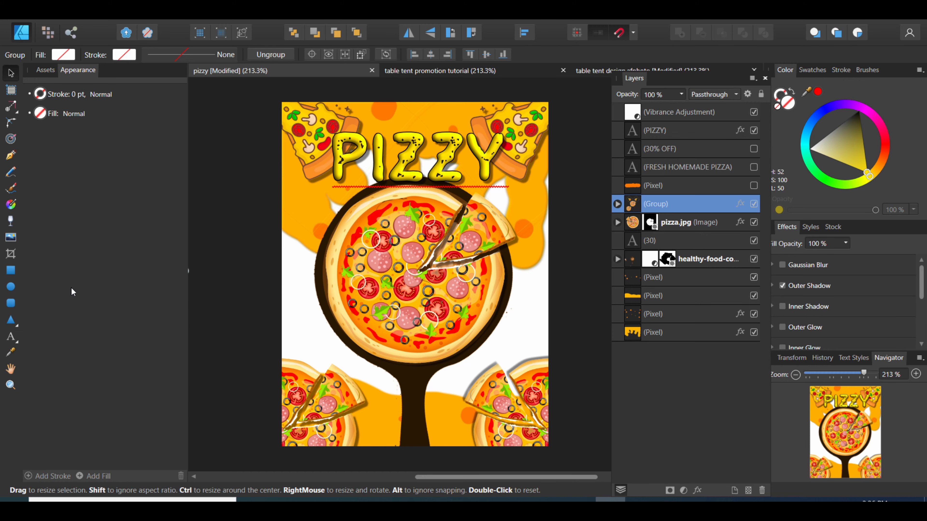
click(12, 336)
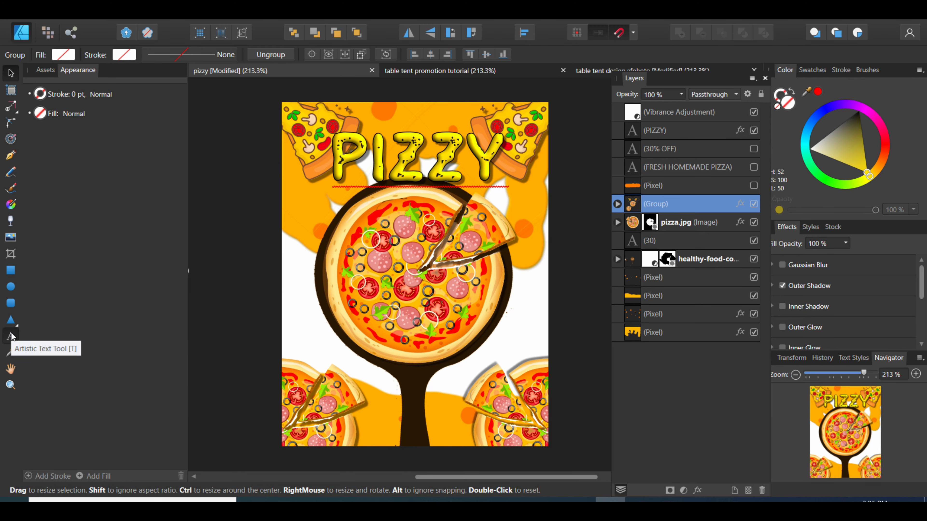
click(363, 260)
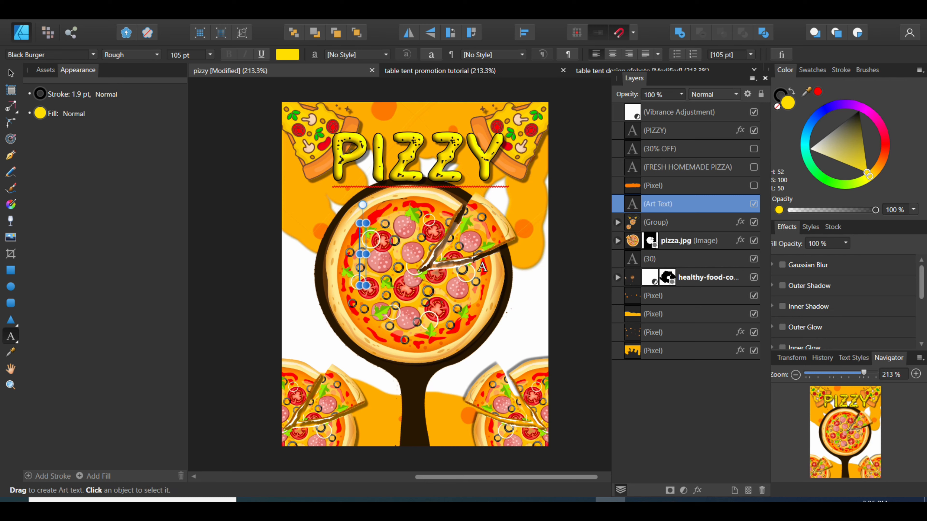
text(30)
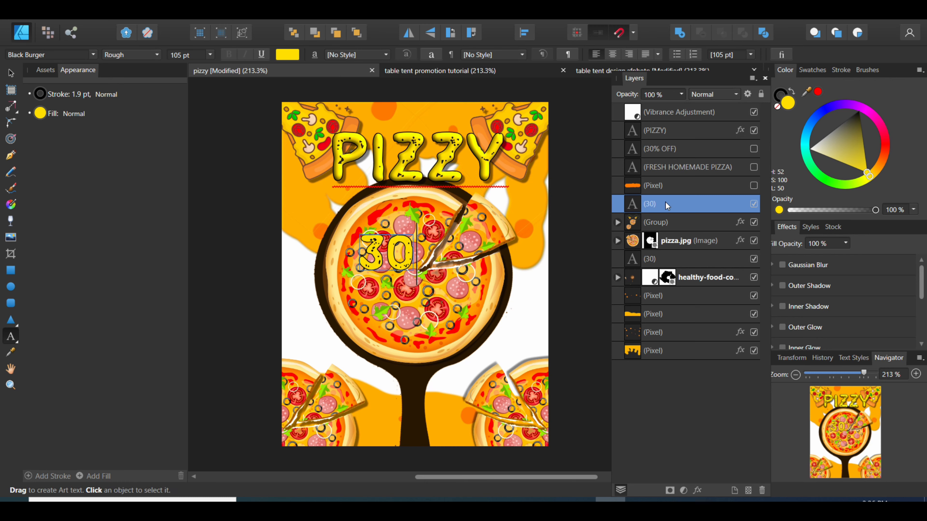
- Delete the newly added "30" text above the group and make the existing "30% OFF" text visible
click(754, 204)
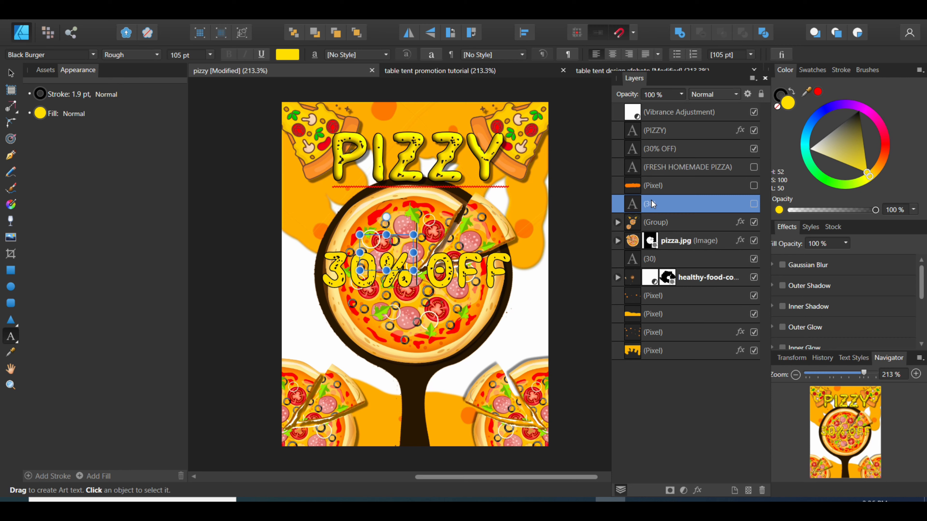
key(Delete)
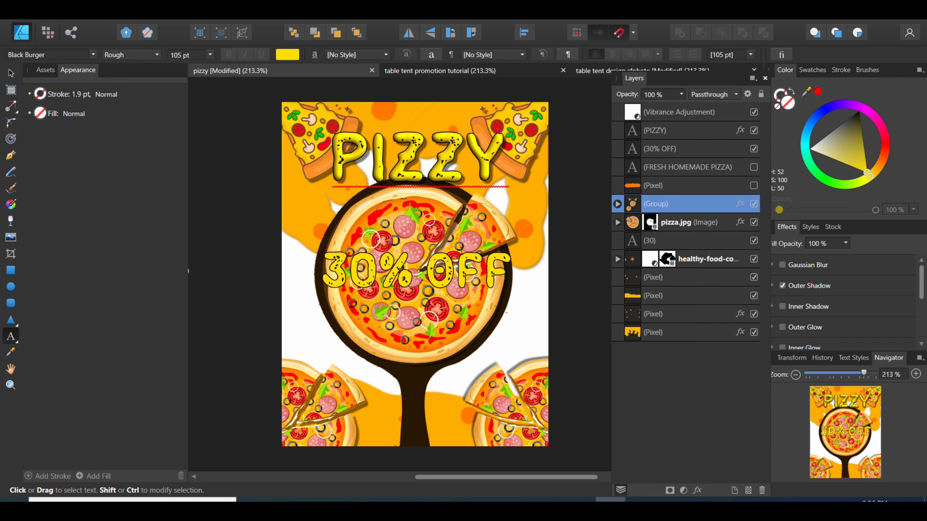
click(394, 274)
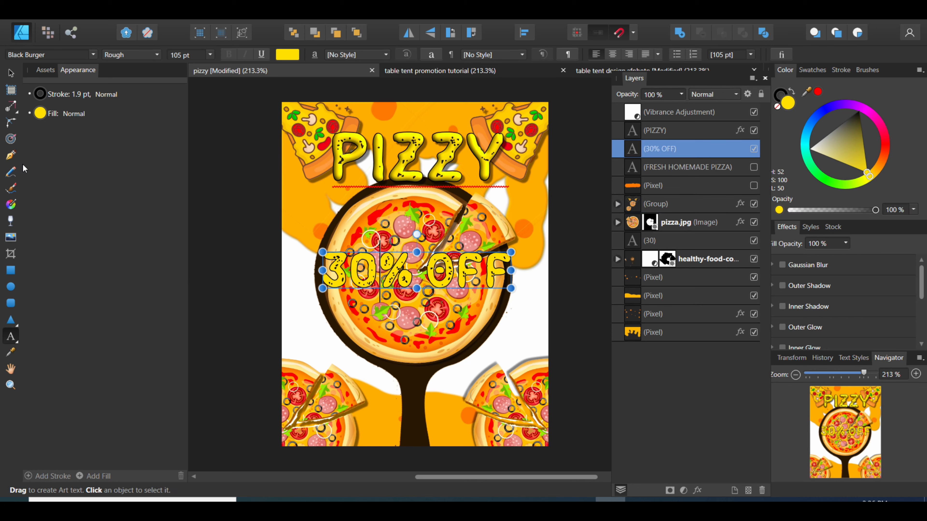
- Change the fill of the "30% OFF" text to white
click(11, 77)
click(445, 275)
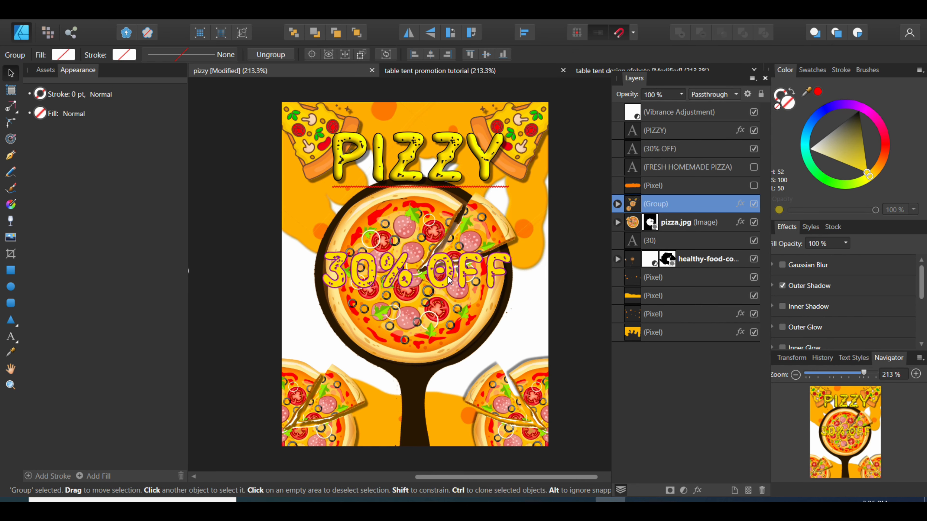
click(446, 275)
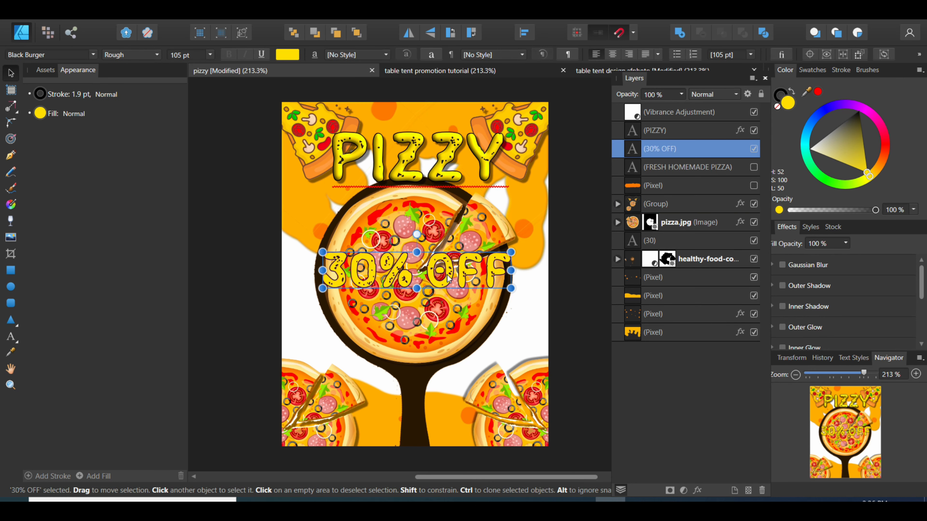
click(569, 249)
click(470, 274)
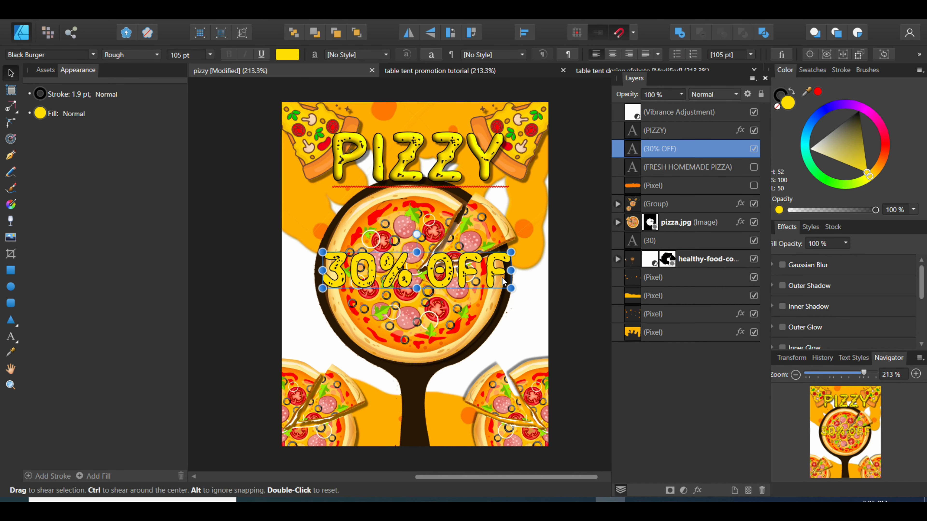
click(580, 199)
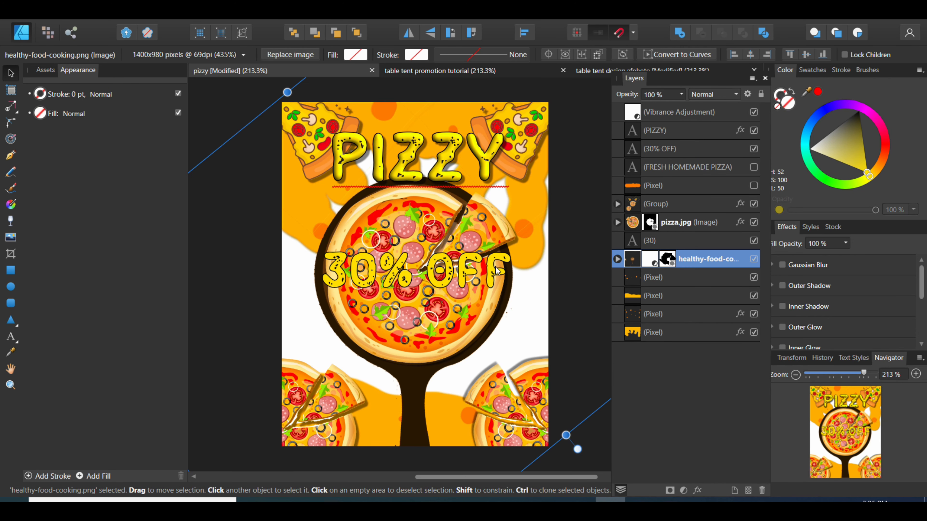
click(496, 269)
drag(832, 145, 794, 150)
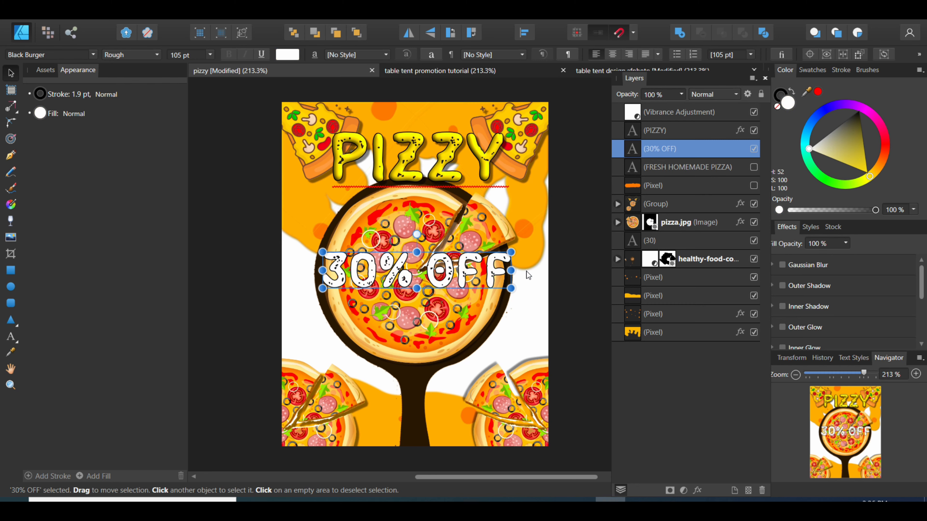
- Change the font of the "30% OFF" text to Berlin Sans FB Demi
click(94, 54)
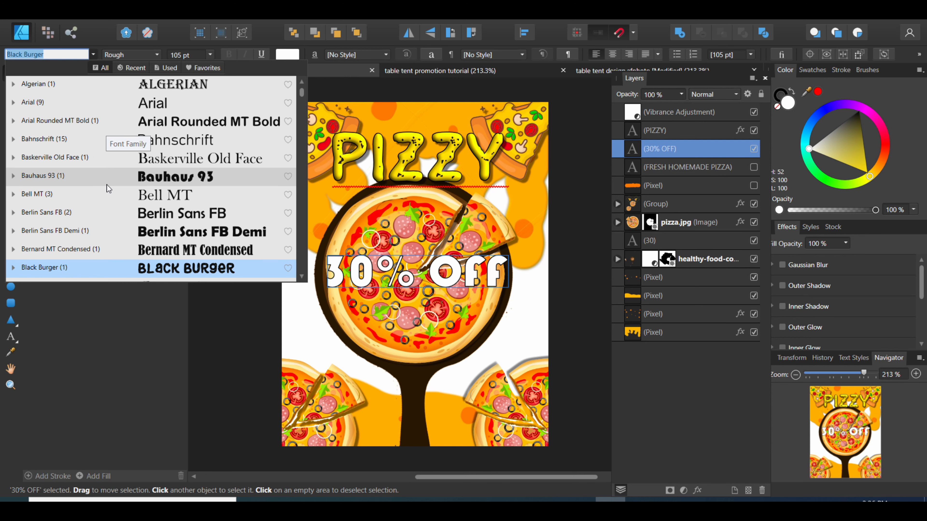
click(105, 234)
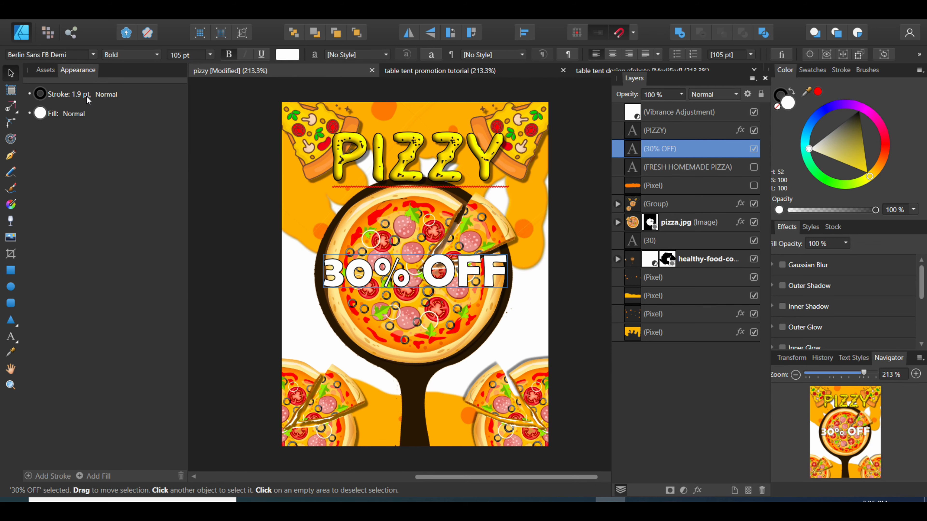
click(89, 55)
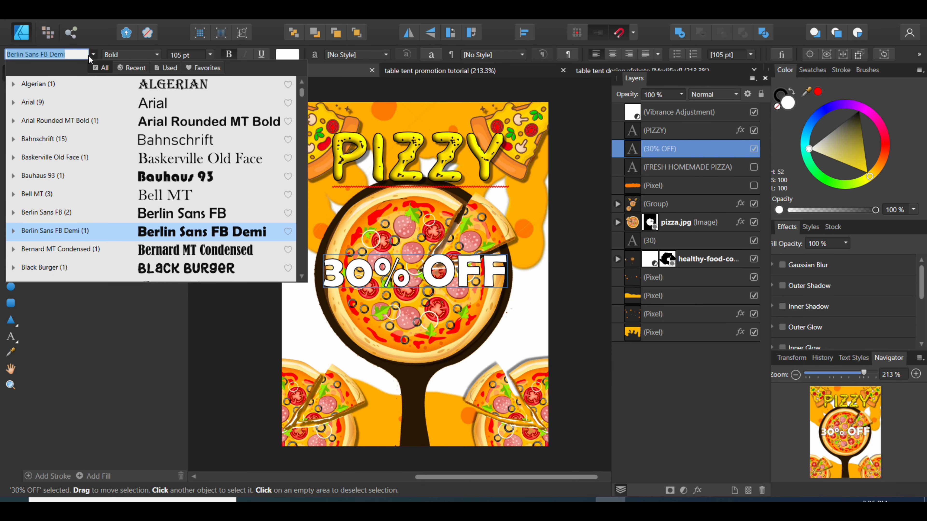
click(127, 236)
- Scale the "30% OFF" text down slightly to about 100.7 pt, keeping it across the middle of the pizza
click(437, 270)
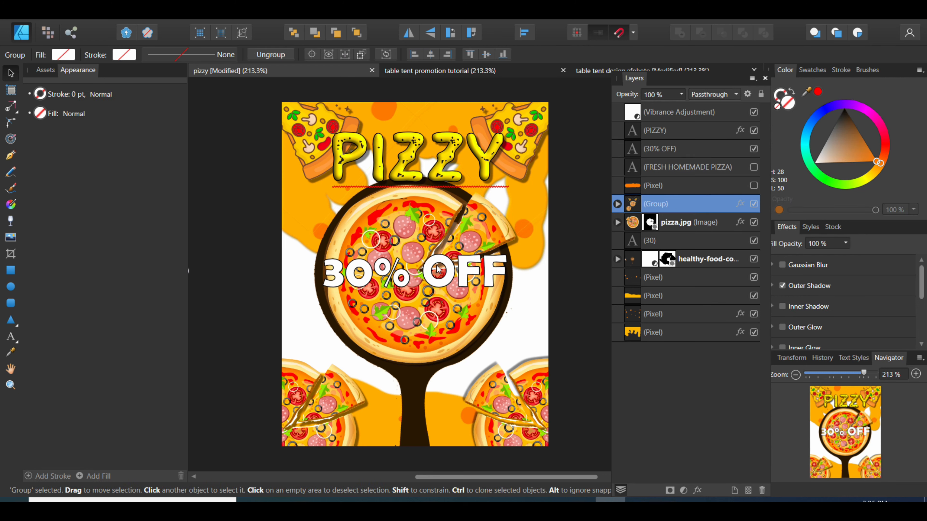
click(442, 271)
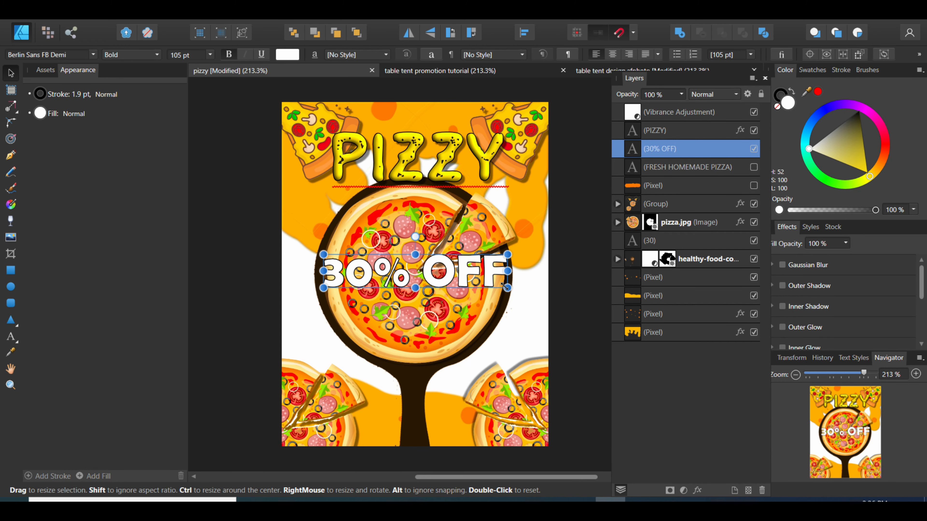
mouse_move(506, 287)
mouse_down()
mouse_move(515, 290)
mouse_move(490, 284)
mouse_move(504, 289)
mouse_up()
click(449, 326)
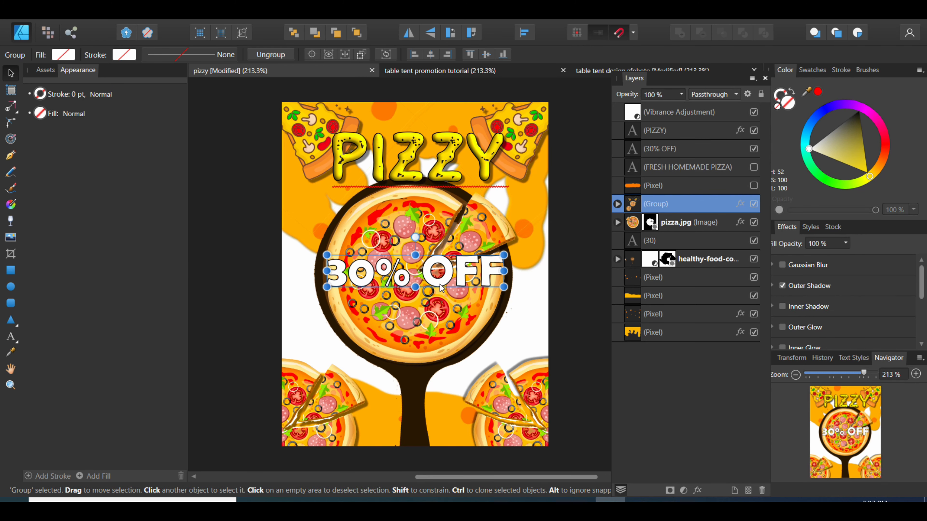
- Add an outer shadow to the "30% OFF" text with radius about 0.9 px, offset about 44.9 px and slightly increased intensity
click(452, 277)
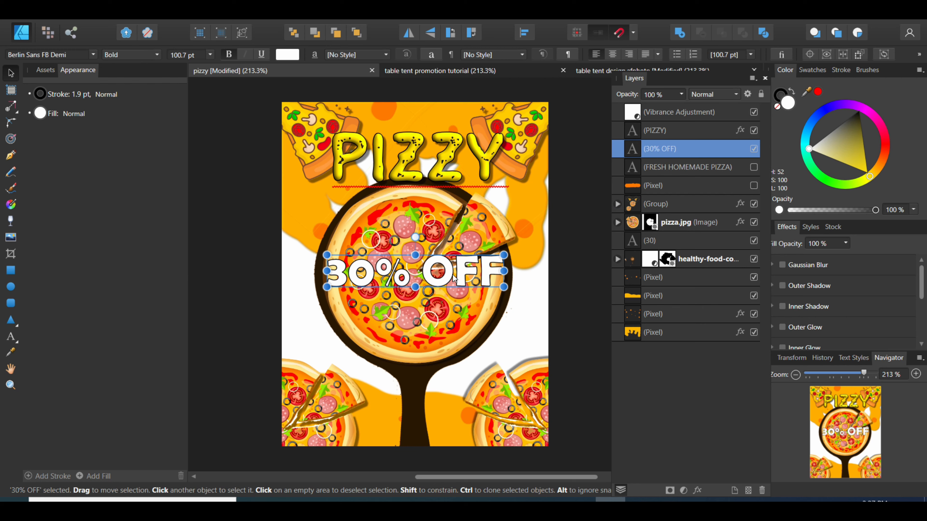
click(697, 489)
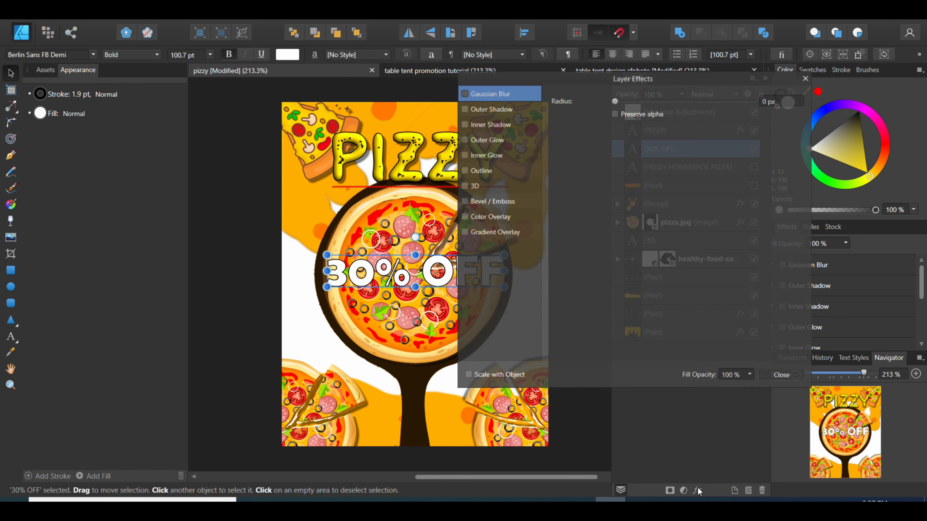
click(464, 112)
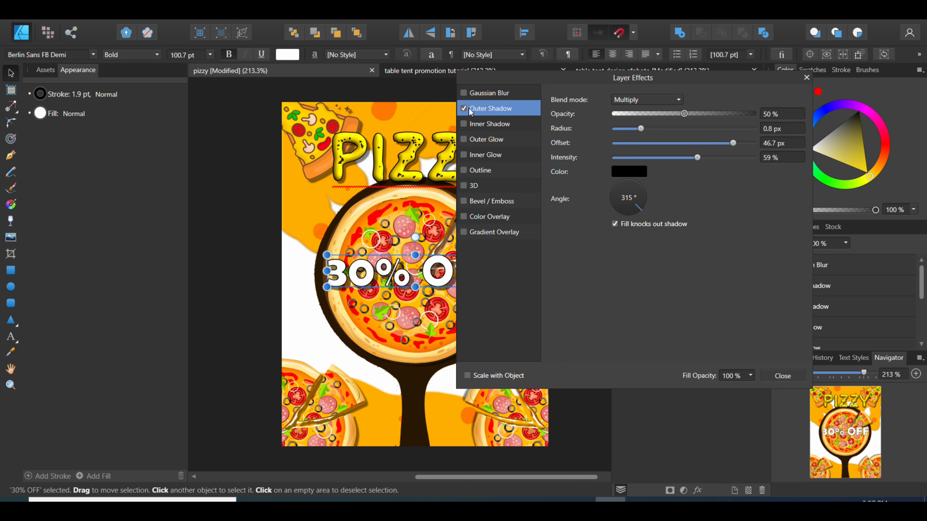
drag(517, 76, 499, 116)
drag(620, 170, 625, 174)
drag(699, 181, 714, 182)
drag(656, 121, 747, 76)
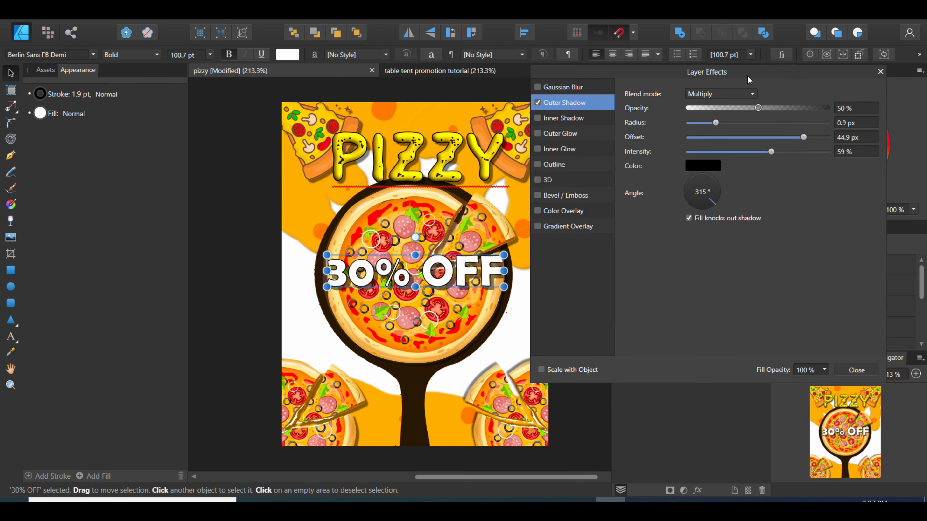
drag(769, 152, 783, 153)
drag(776, 152, 784, 152)
click(876, 71)
click(517, 317)
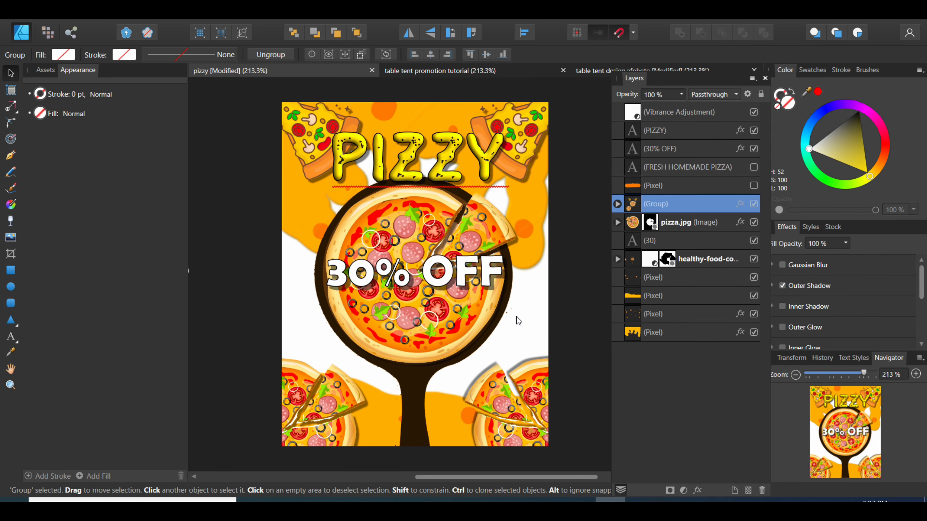
click(492, 277)
click(518, 288)
click(669, 149)
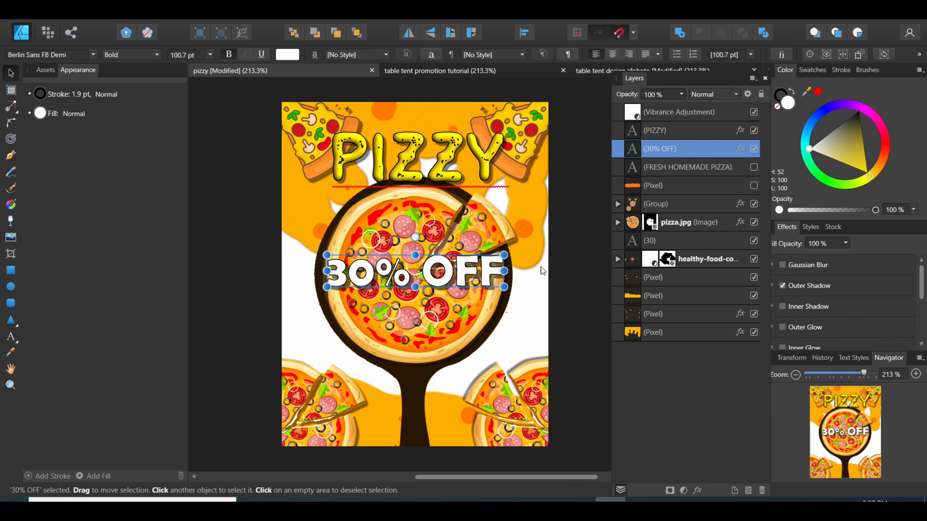
click(547, 274)
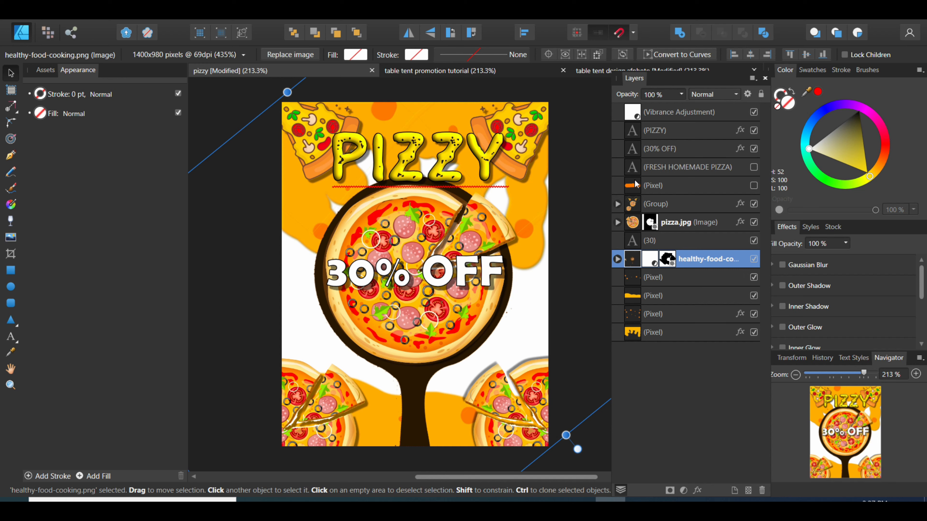
click(651, 148)
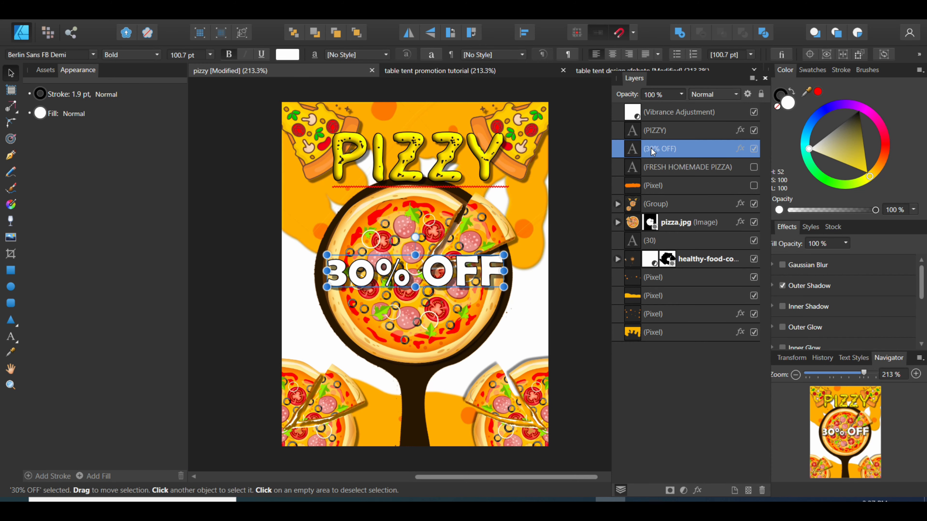
- Make the "FRESH HOMEMADE PIZZA" text layer visible across the pan handle
click(646, 185)
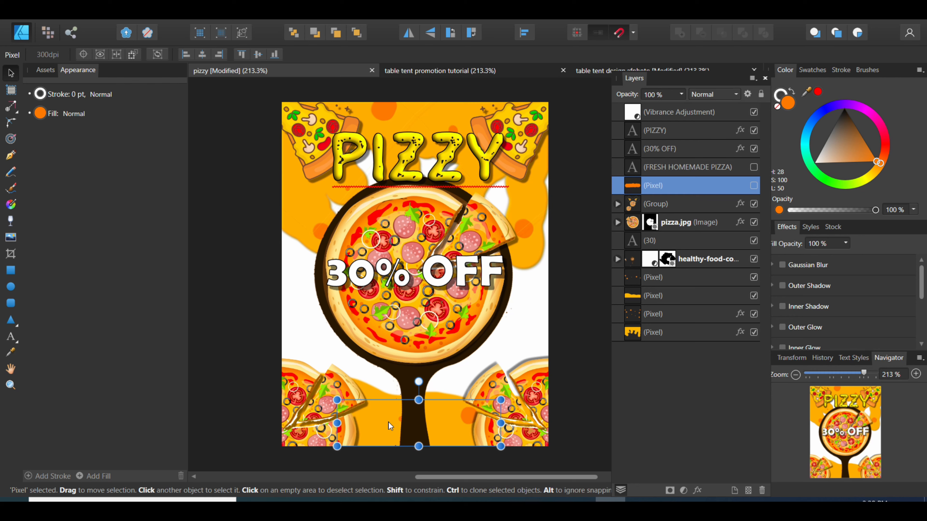
click(426, 397)
click(758, 167)
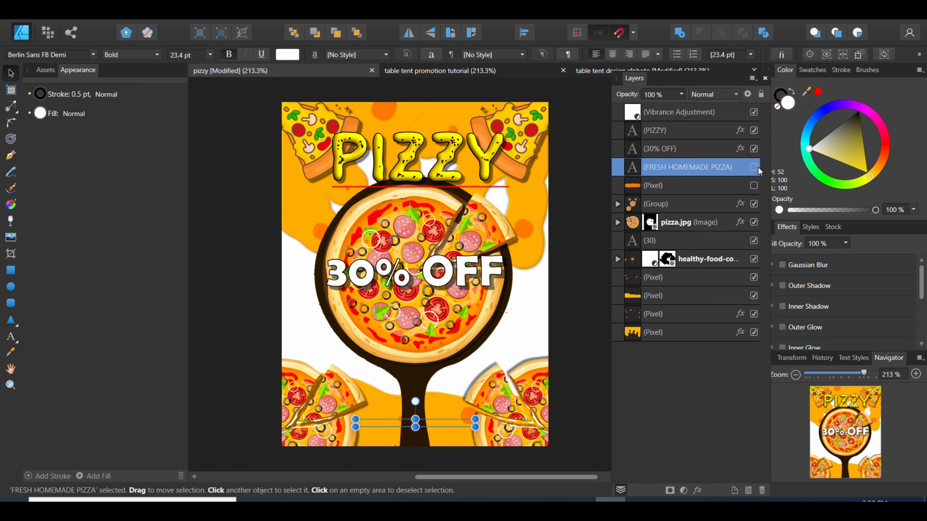
click(755, 168)
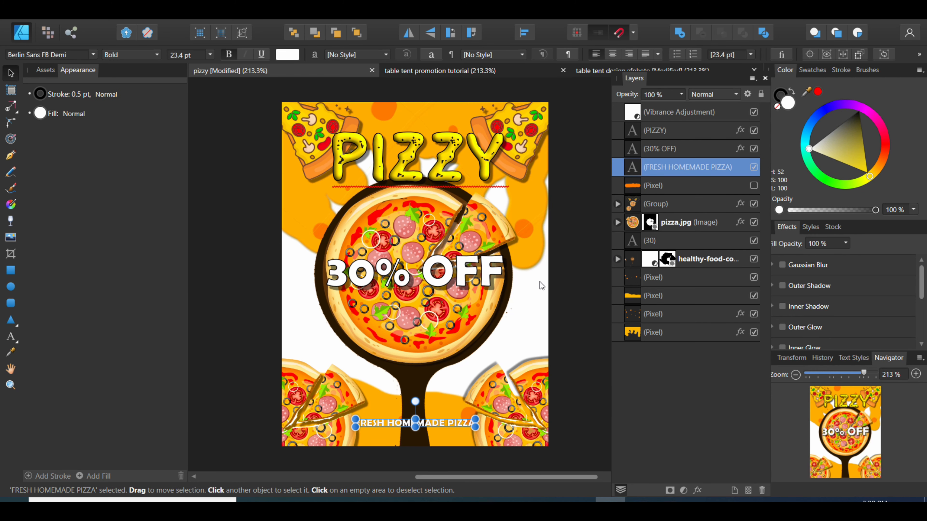
click(396, 441)
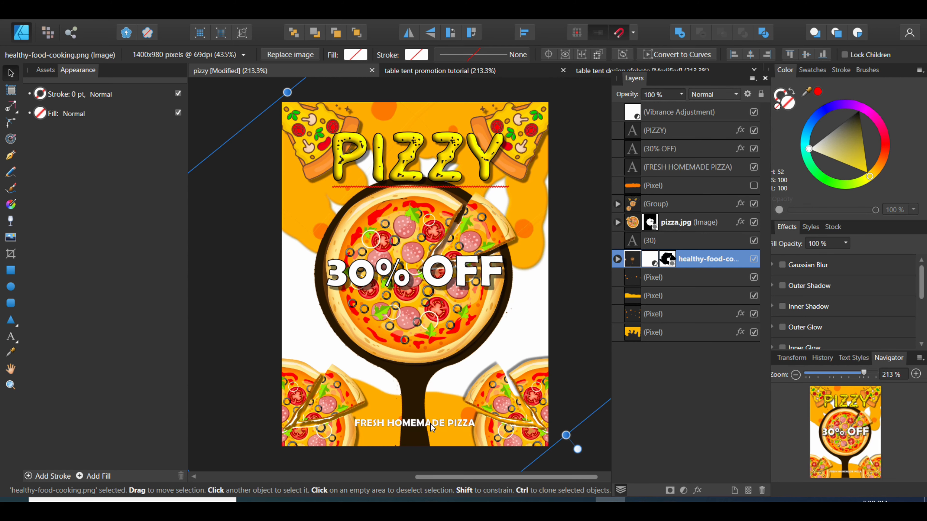
click(430, 423)
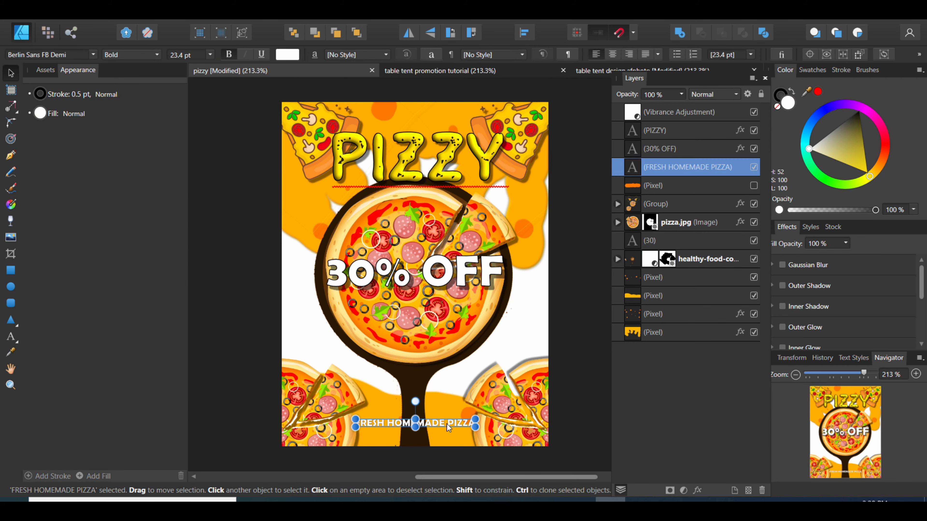
click(466, 436)
click(465, 422)
click(430, 430)
click(425, 428)
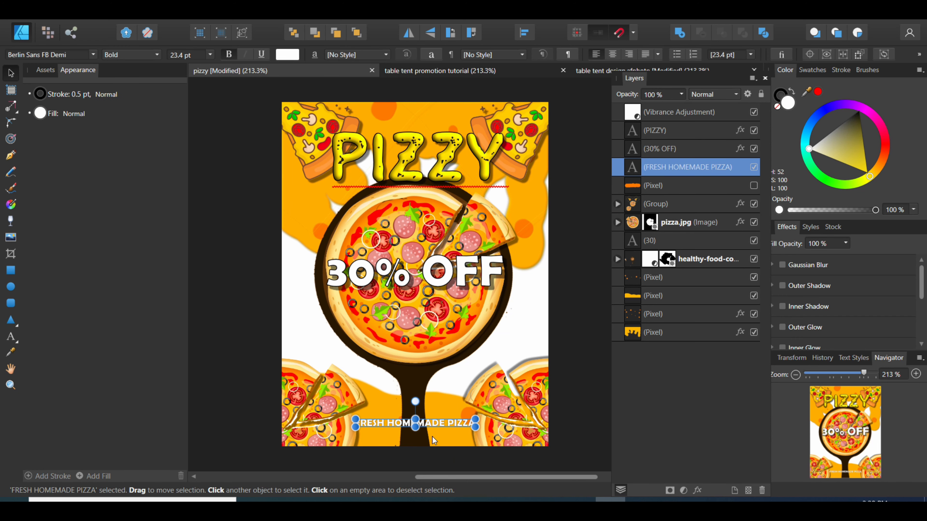
click(432, 437)
click(439, 424)
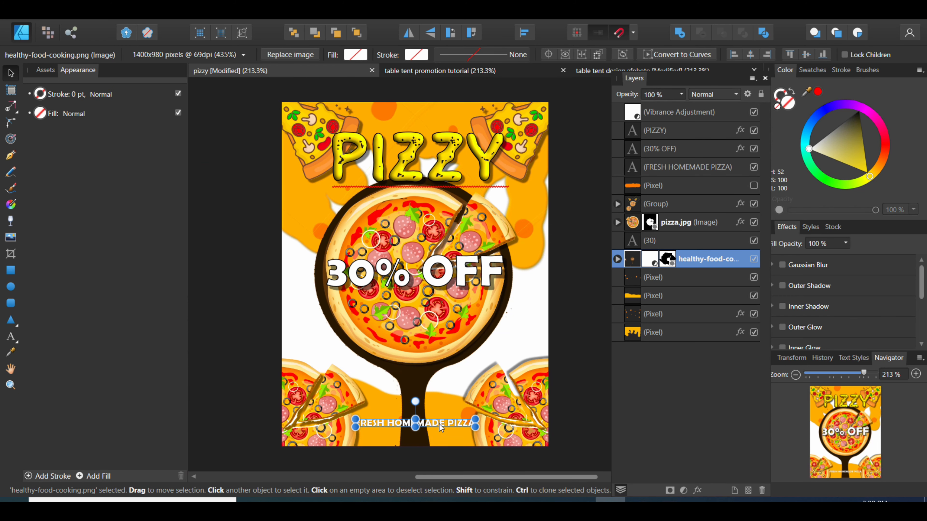
click(580, 383)
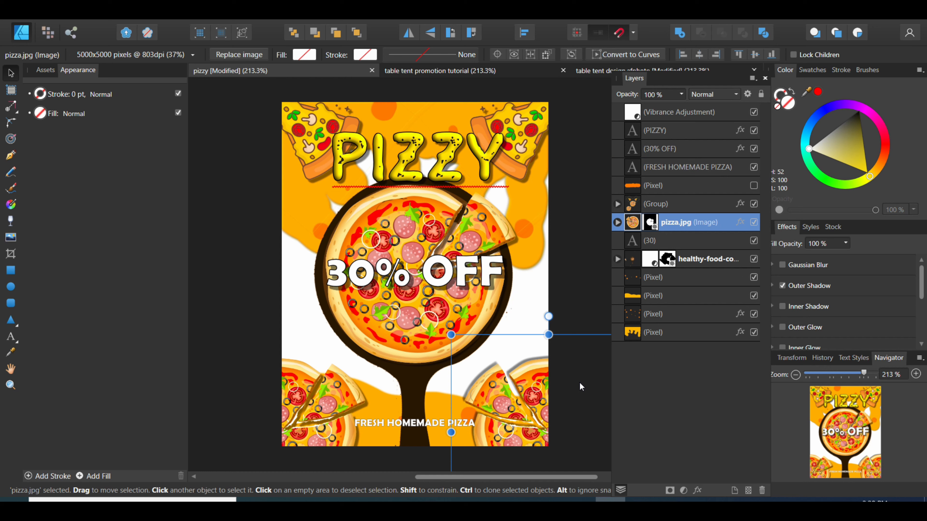
click(589, 299)
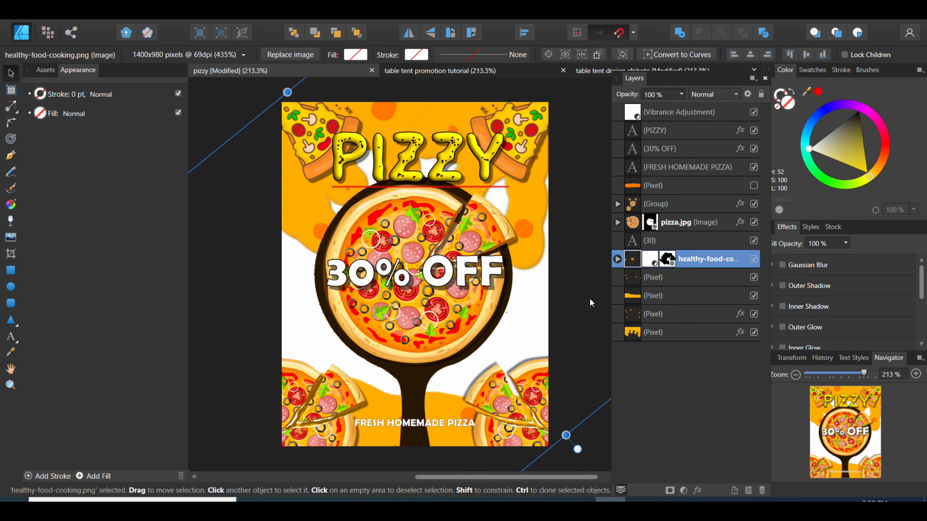
- Scale the "FRESH HOMEMADE PIZZA" text down slightly to about 23.2 pt
click(417, 423)
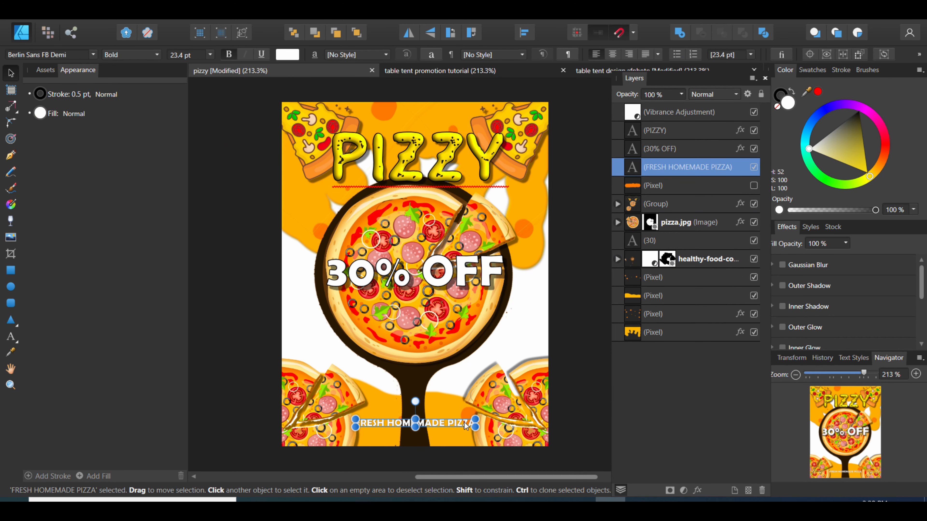
mouse_move(474, 428)
mouse_down()
mouse_move(487, 430)
mouse_move(471, 426)
mouse_up()
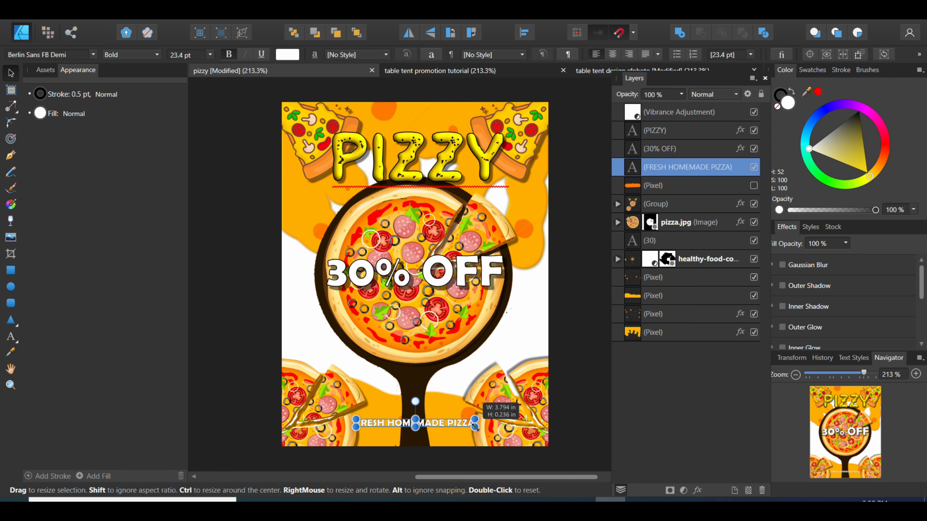
click(592, 374)
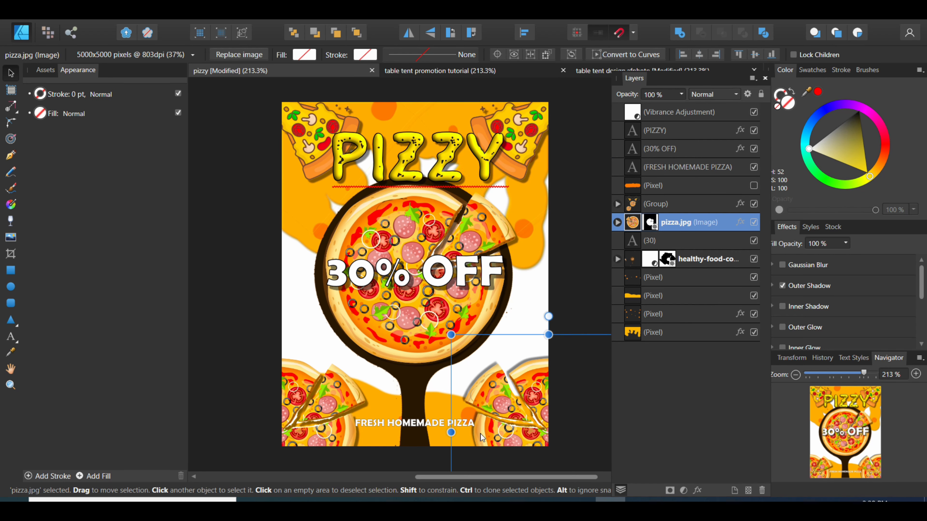
- Apply the Berlin Sans FB Demi font to the "FRESH HOMEMADE PIZZA" text
click(436, 419)
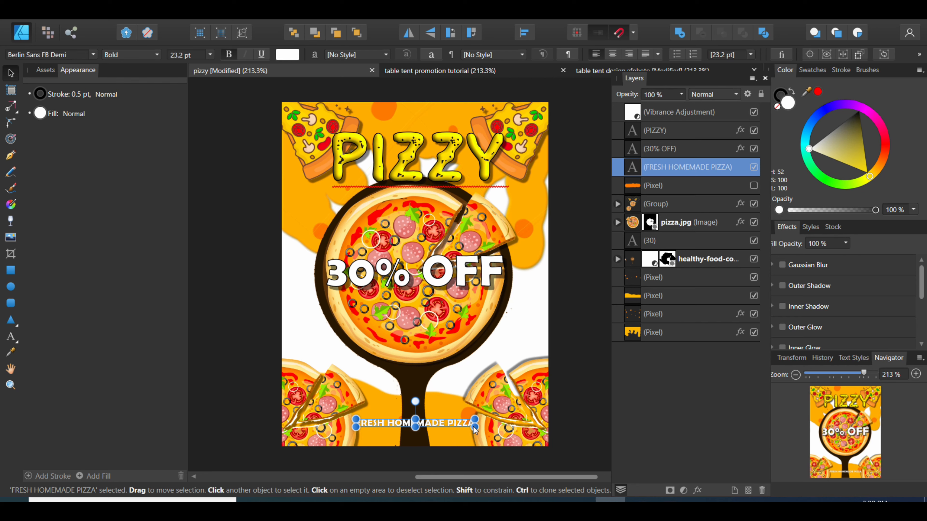
click(93, 54)
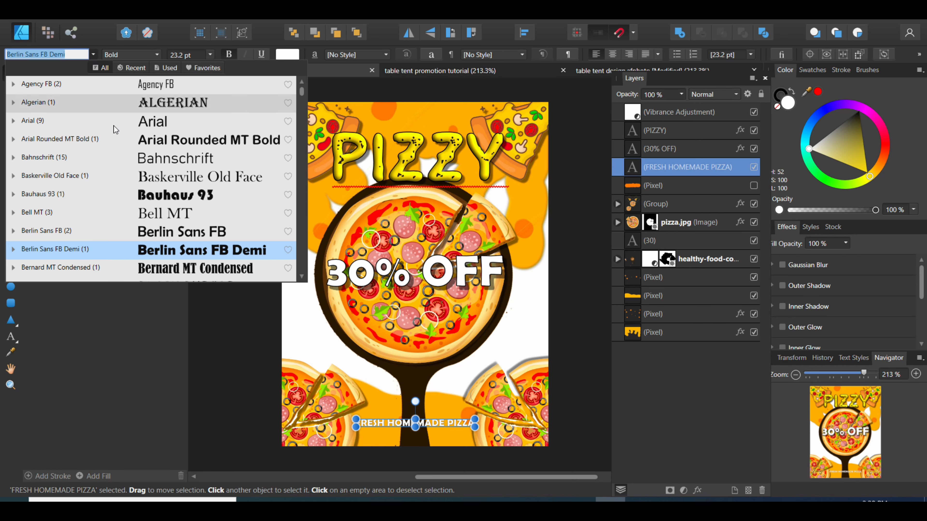
click(128, 248)
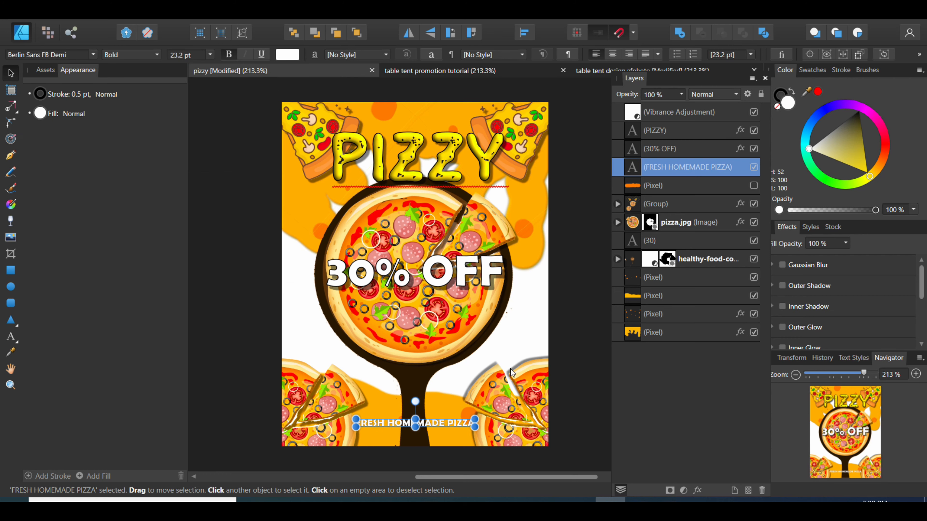
click(538, 375)
click(413, 418)
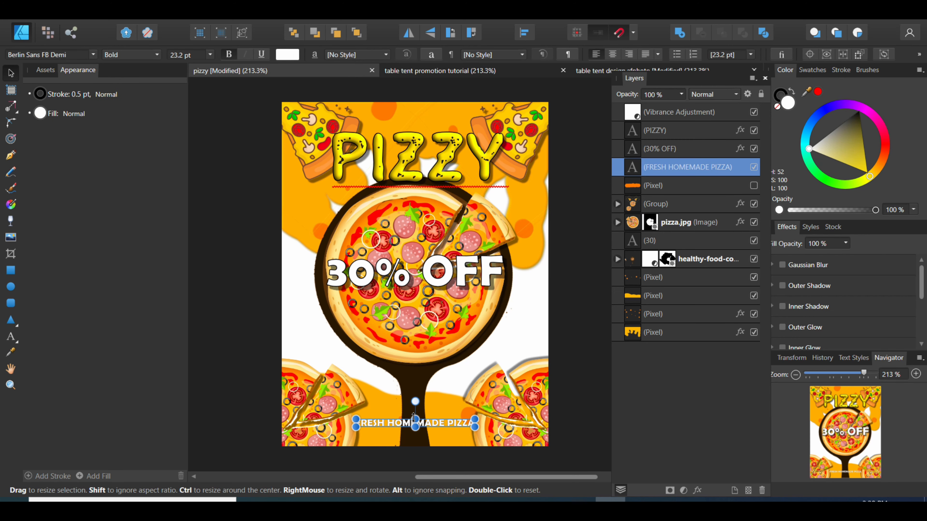
click(591, 354)
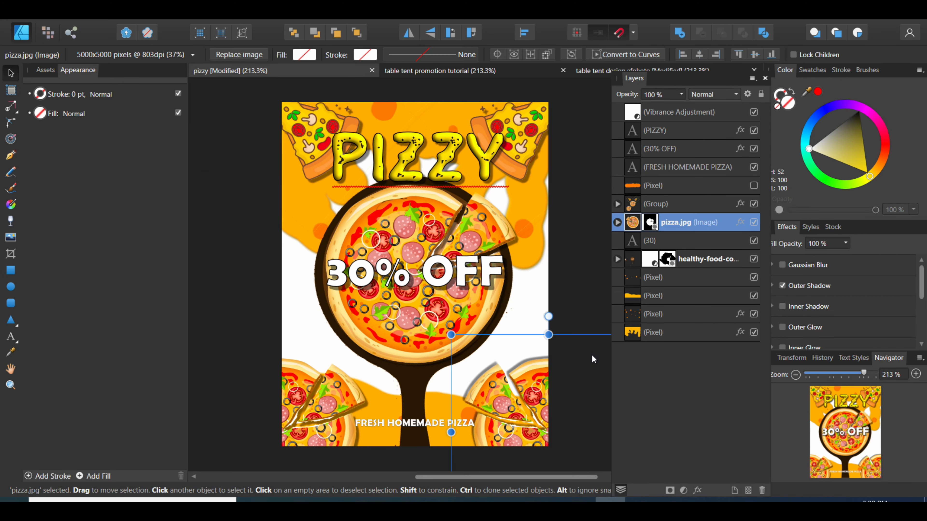
- Add an outer shadow to the "FRESH HOMEMADE PIZZA" text with radius about 0.9 px, offset about 37.8 px and intensity about 37%
click(458, 426)
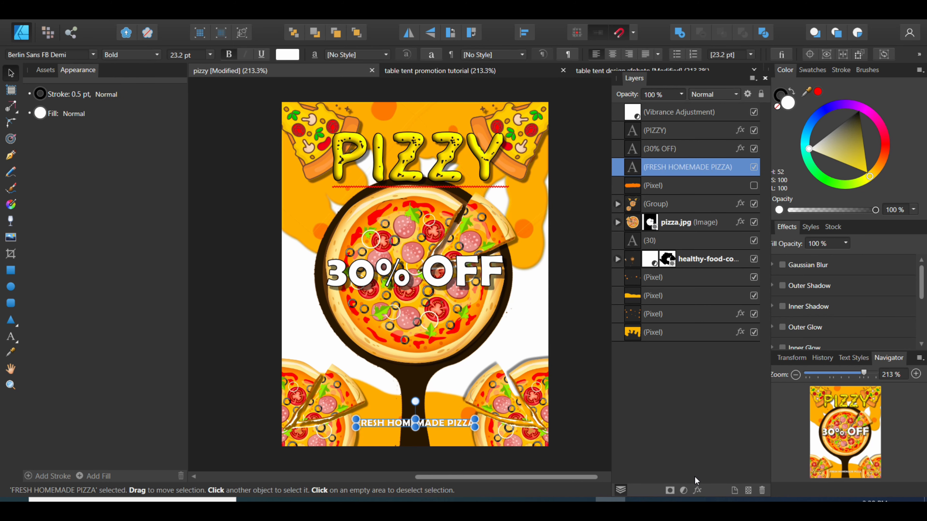
click(695, 491)
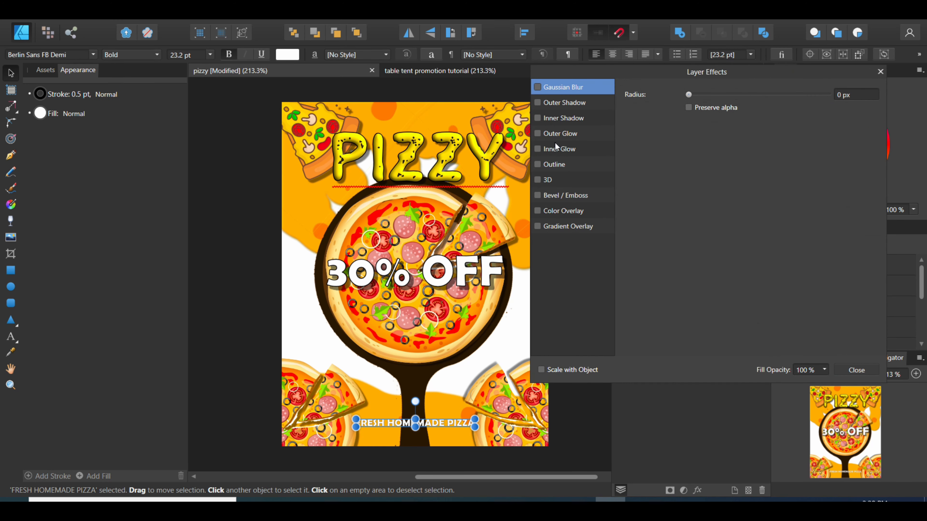
click(540, 105)
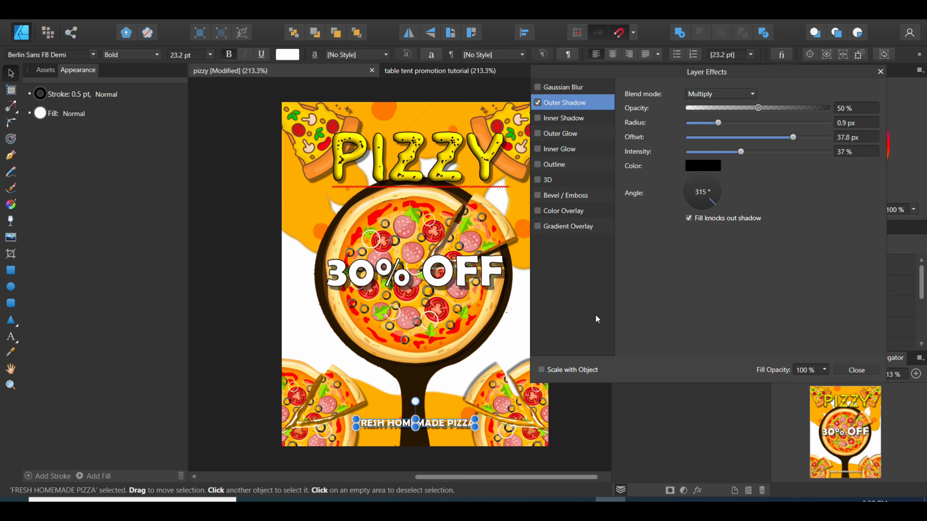
click(861, 370)
click(593, 410)
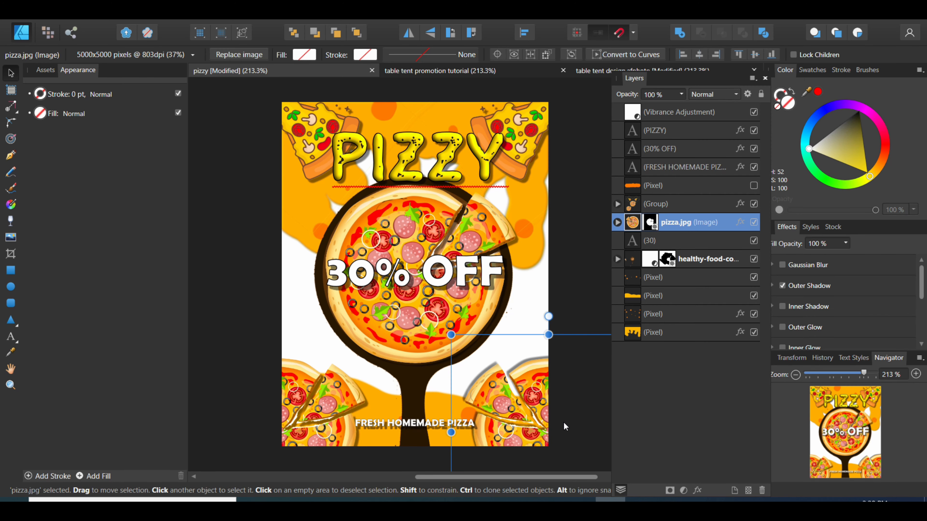
click(431, 425)
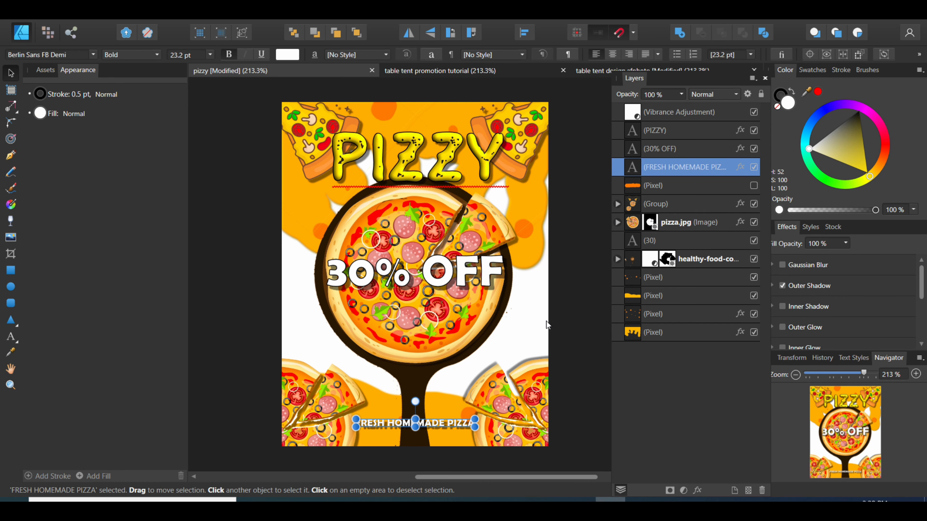
- Add a new pixel layer above the hidden orange one and dab orange (#FF7900) paint behind the tagline's first word with the Paint Brush
click(669, 189)
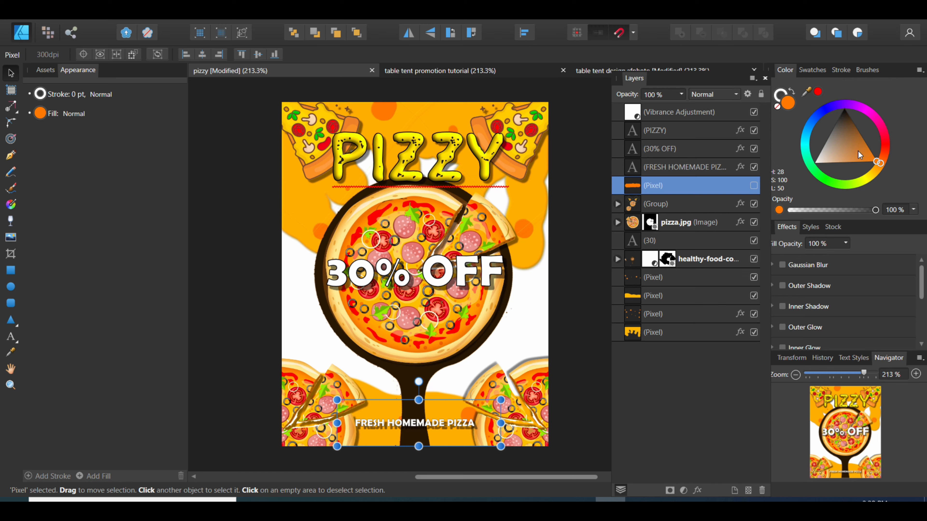
double_click(784, 101)
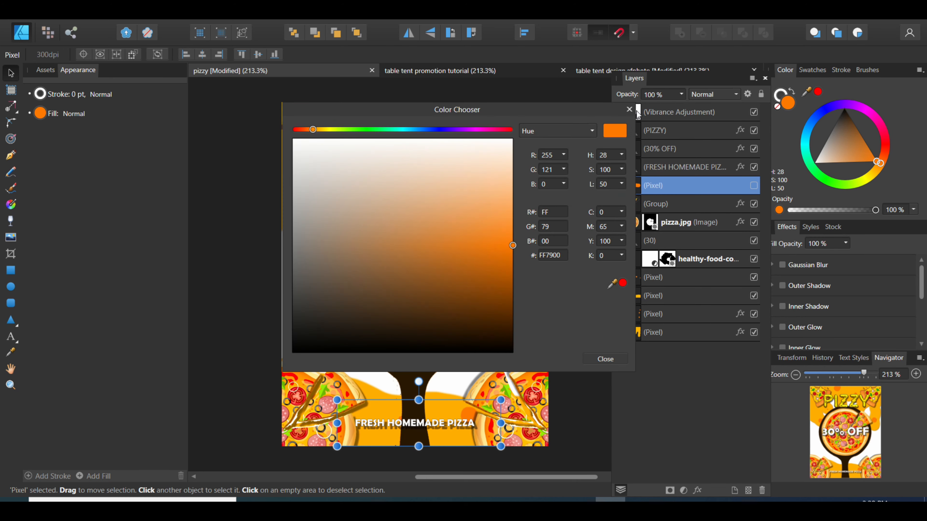
click(625, 115)
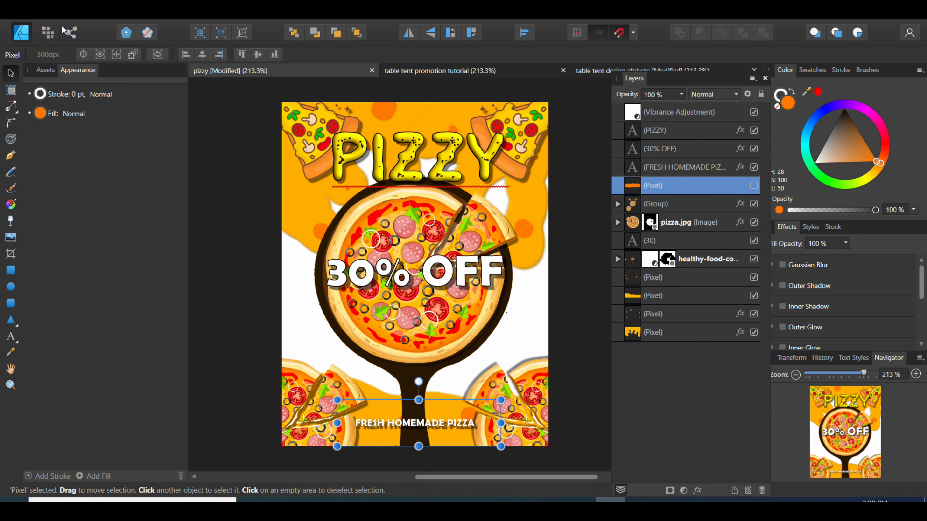
click(52, 30)
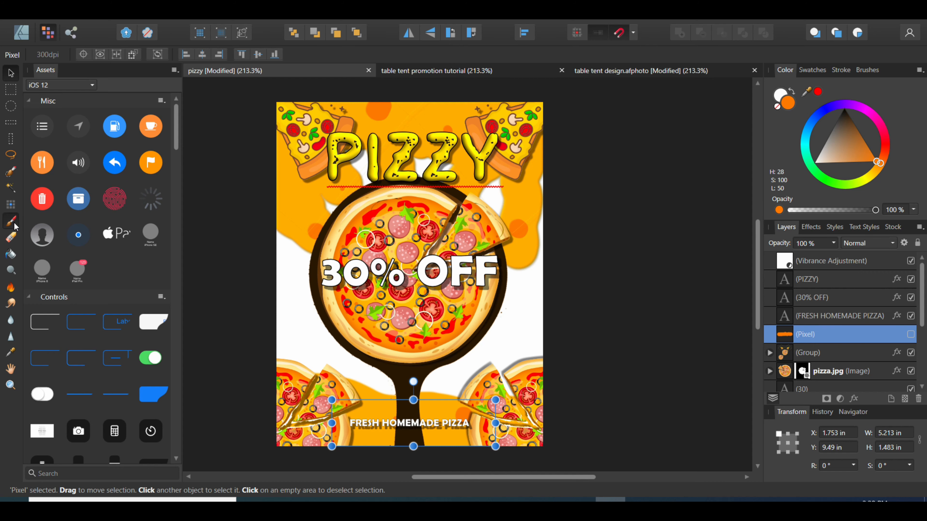
click(13, 223)
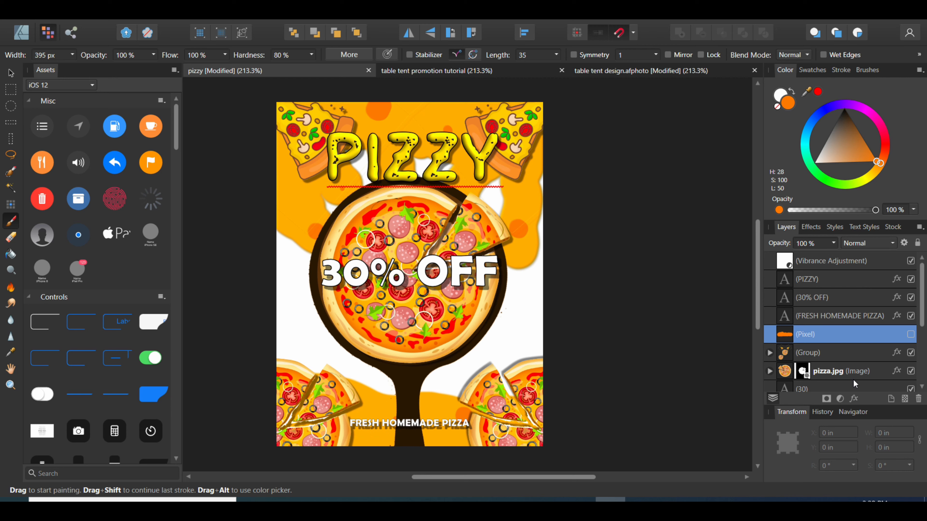
click(905, 399)
click(348, 427)
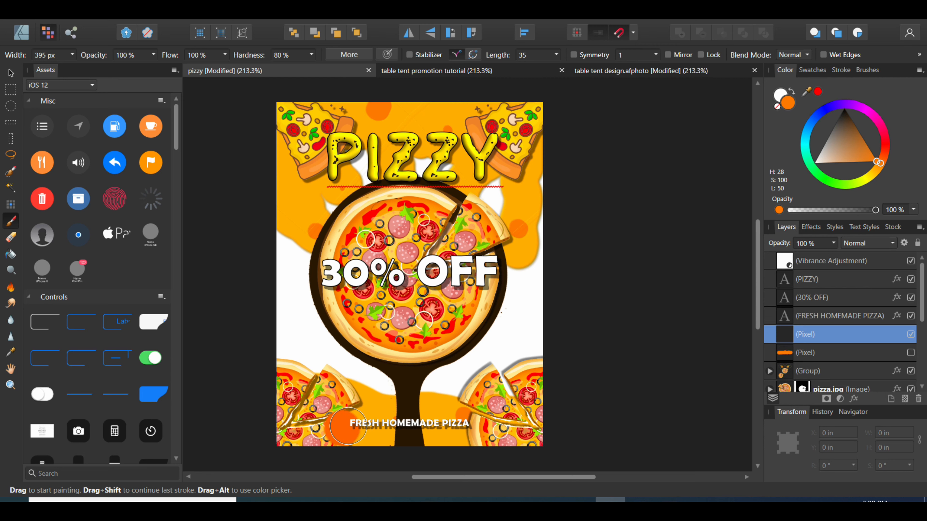
click(353, 426)
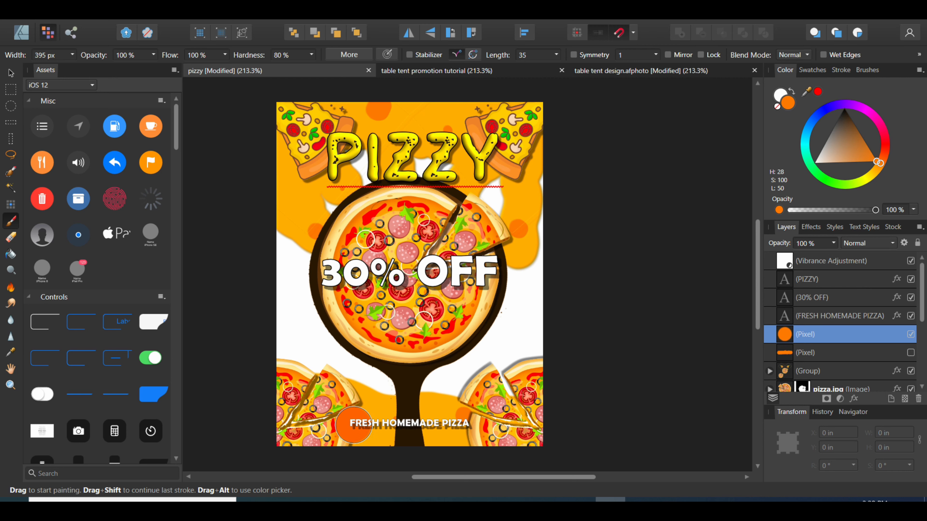
- Set the brush width to about 424.2 px and paint a horizontal orange band behind the full tagline
key(bracketright)
key(bracketright)
key(bracketright)
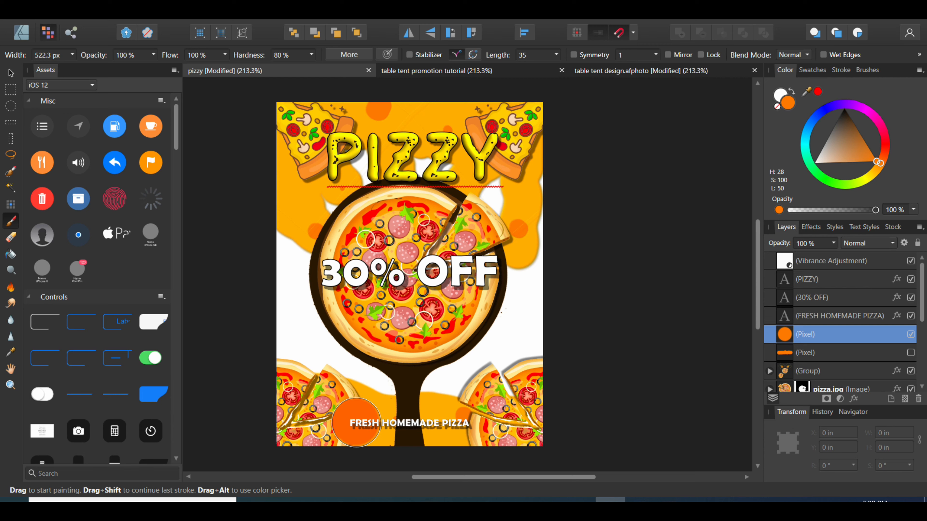
key(bracketleft)
key(bracketleft)
key(bracketright)
key(bracketleft)
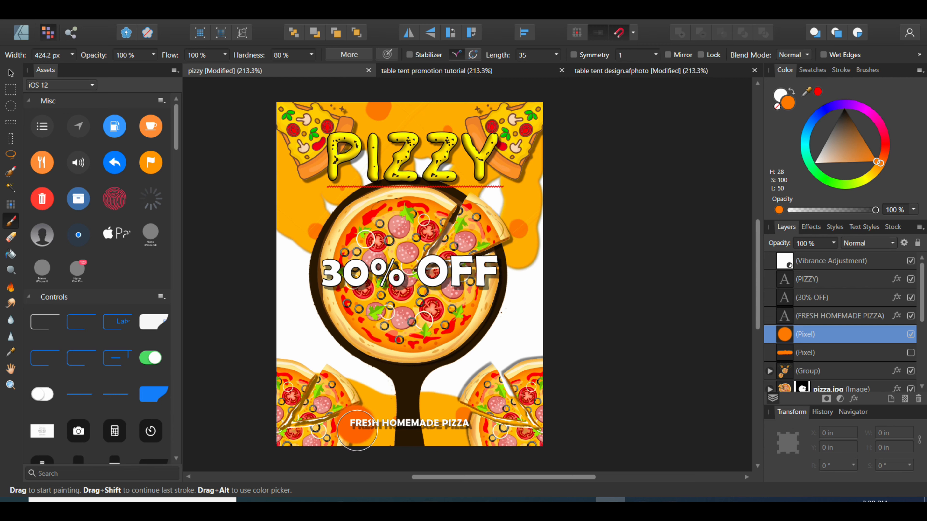
mouse_move(360, 425)
mouse_down()
mouse_move(431, 423)
mouse_move(432, 432)
mouse_move(471, 424)
mouse_up()
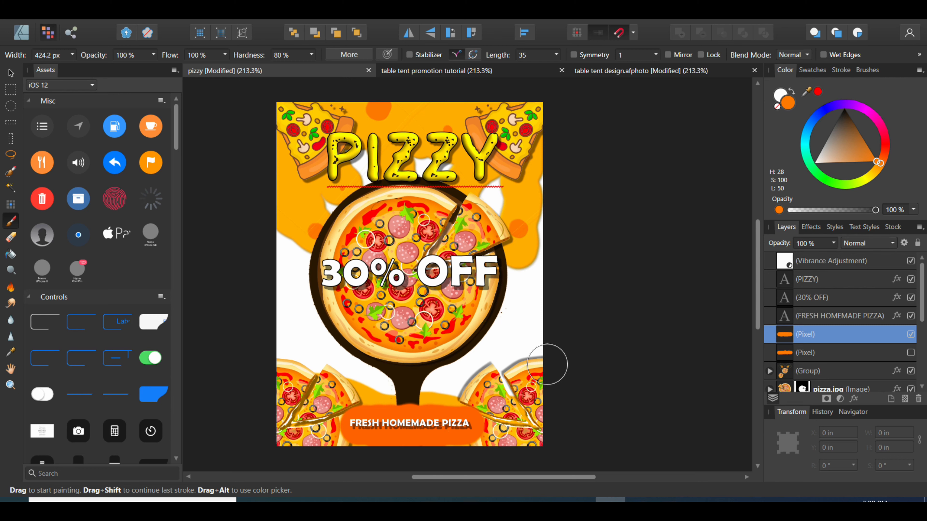
- Hide the newly painted band, show the earlier orange band layer instead and move it directly below the pizza.jpg image in the layer order
click(911, 334)
click(910, 352)
click(896, 353)
scroll(828, 322, down, 5)
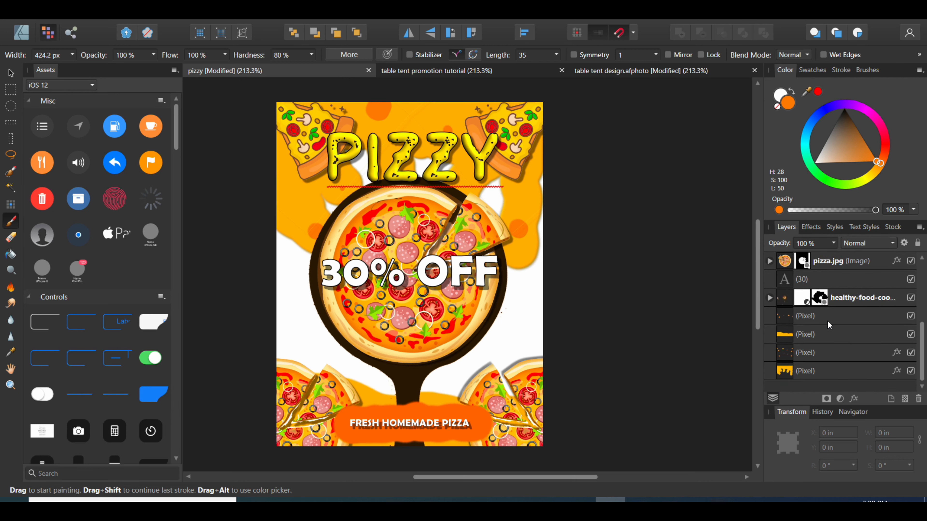
scroll(800, 279, up, 5)
scroll(793, 300, down, 3)
drag(790, 280, 786, 325)
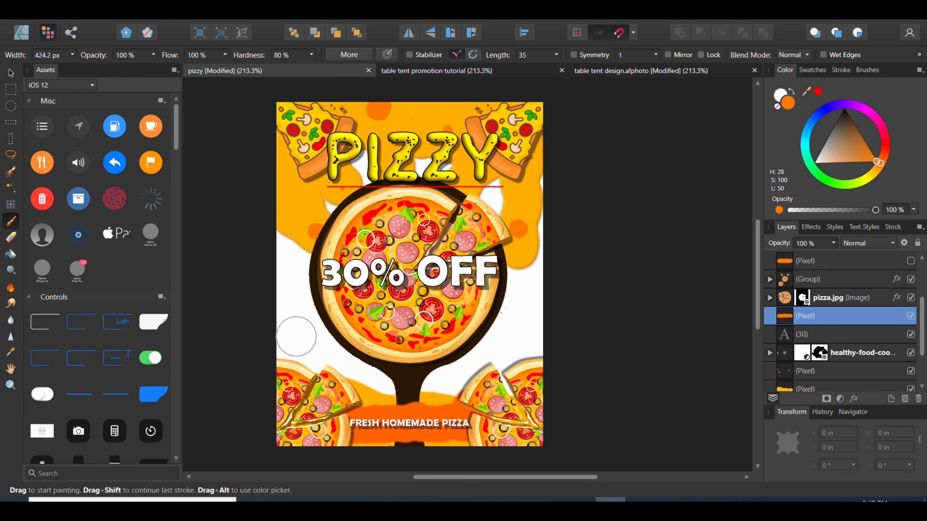
- Scale the "FRESH HOMEMADE PIZZA" text down to about 21.9 pt, keeping it centred on the orange band
key(v)
click(409, 424)
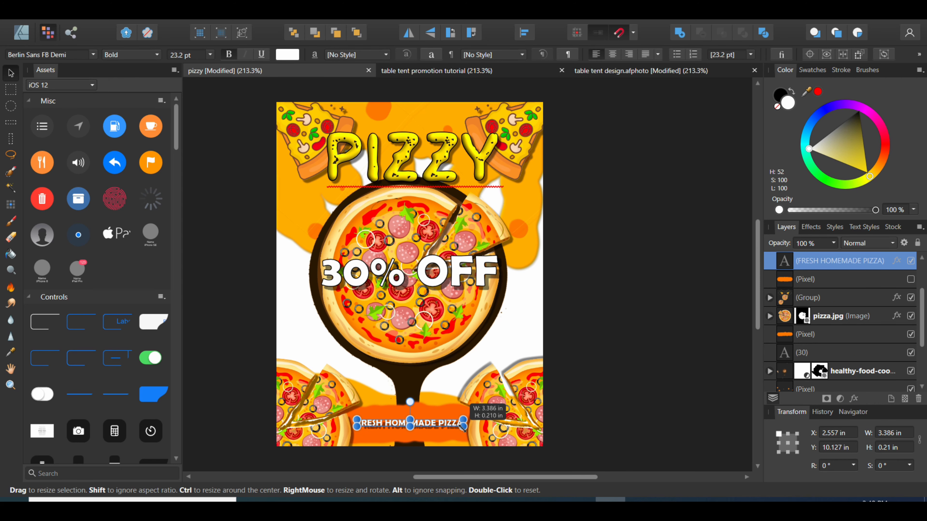
drag(469, 430, 465, 430)
click(604, 386)
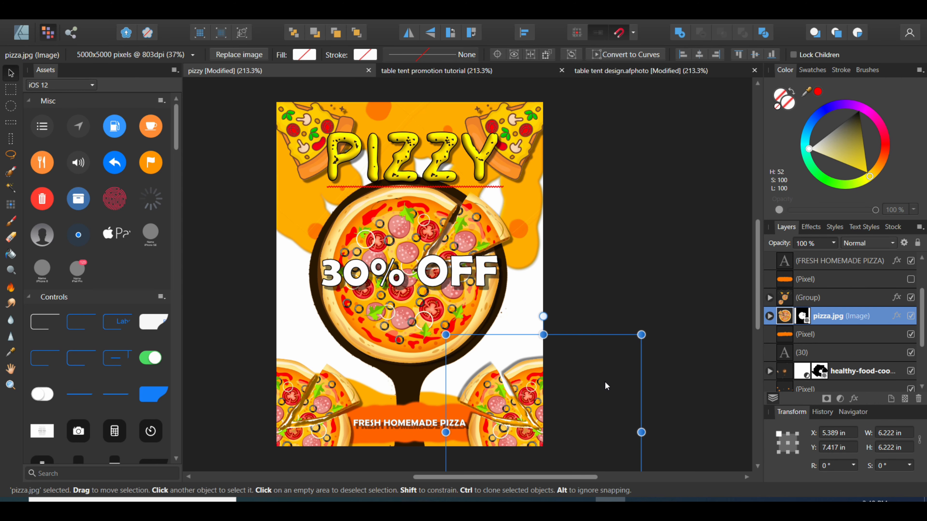
click(650, 277)
scroll(659, 399, up, 1)
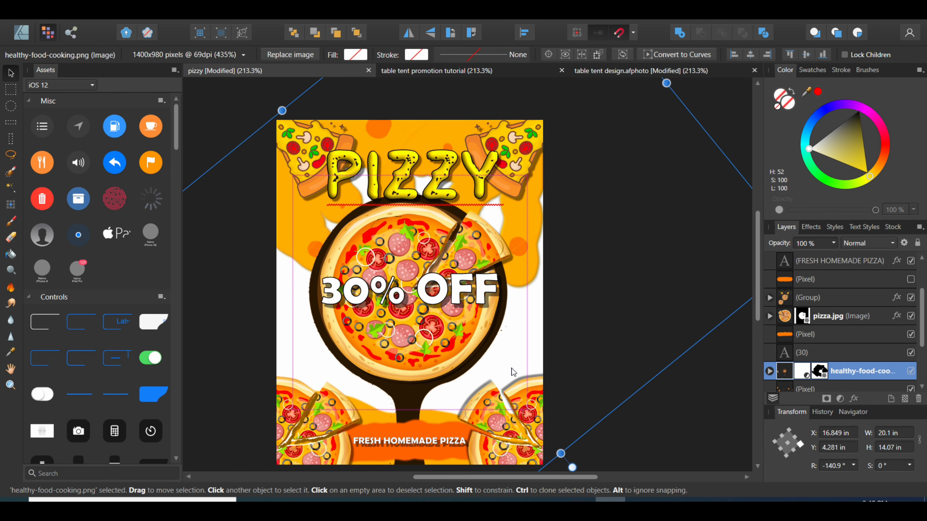
scroll(511, 368, down, 1)
scroll(511, 368, up, 1)
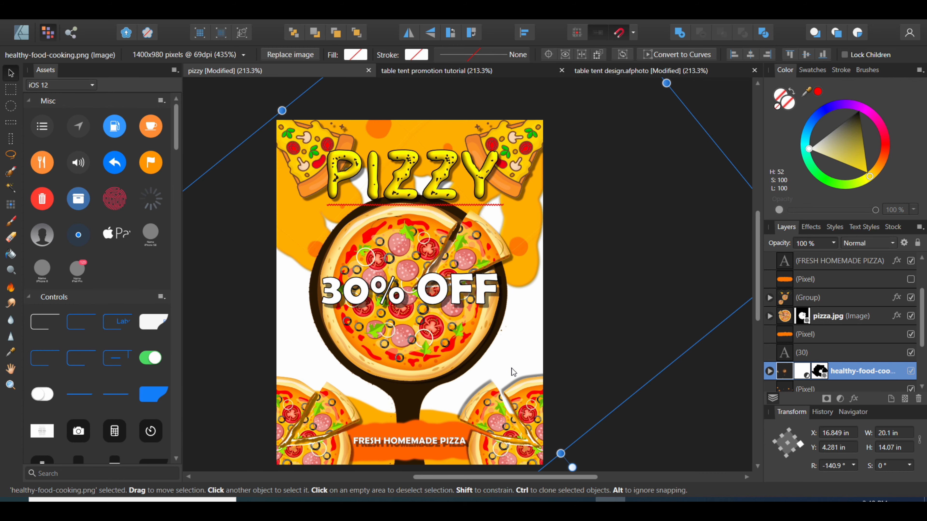
scroll(511, 368, left, 3)
scroll(512, 368, down, 1)
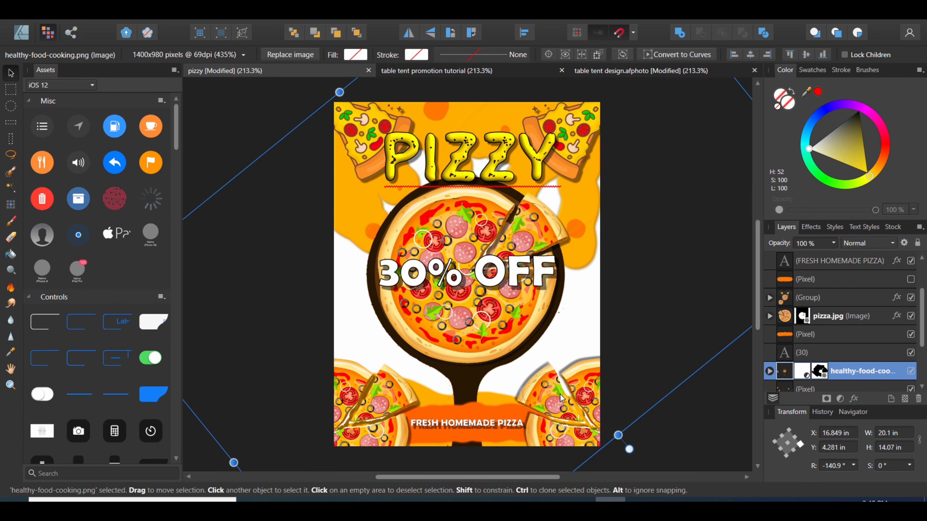
click(674, 438)
click(710, 276)
click(743, 365)
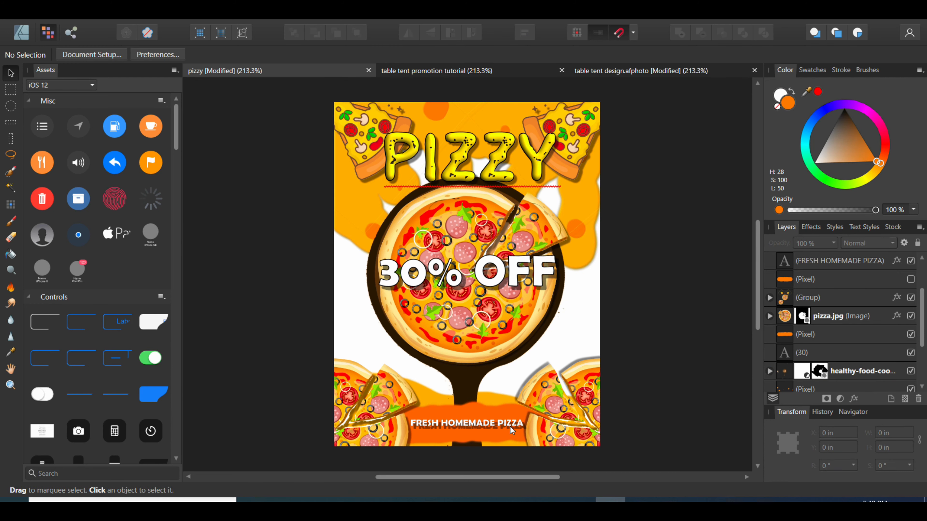
click(498, 427)
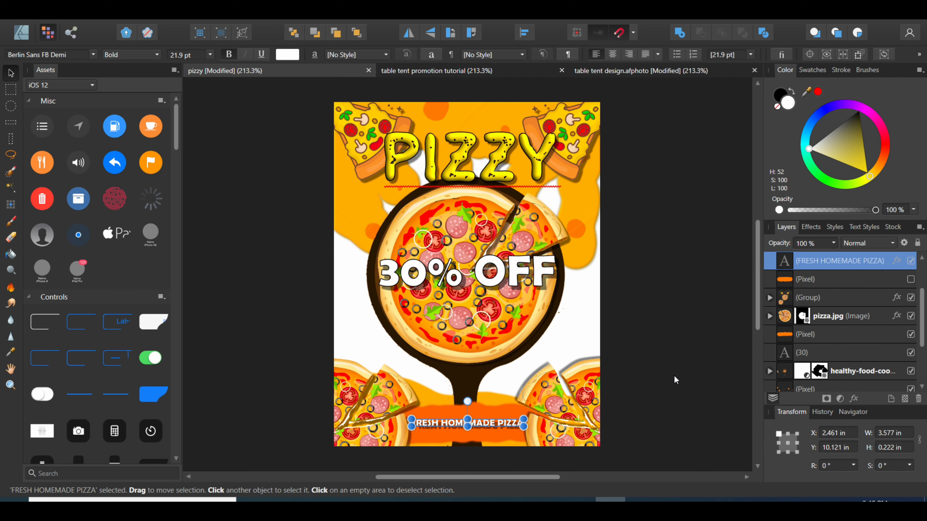
click(678, 367)
click(702, 298)
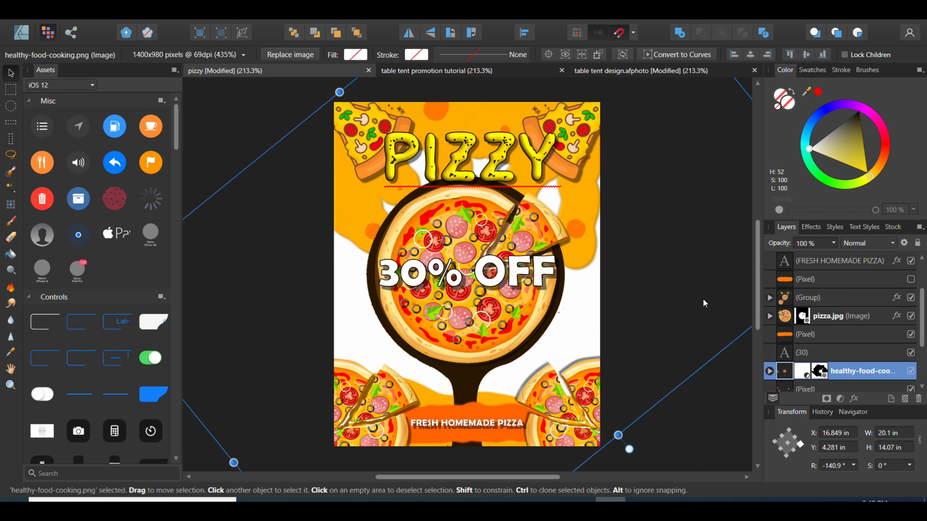
click(717, 364)
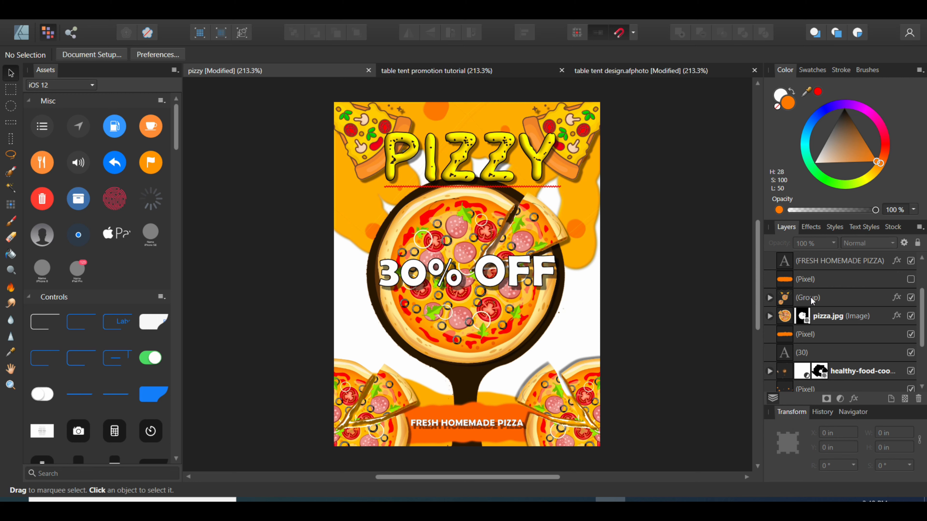
- Give the "FRESH HOMEMADE PIZZA" text a near-black outline (H 0, S 100, L 7) with a 0.7 pt width
click(810, 268)
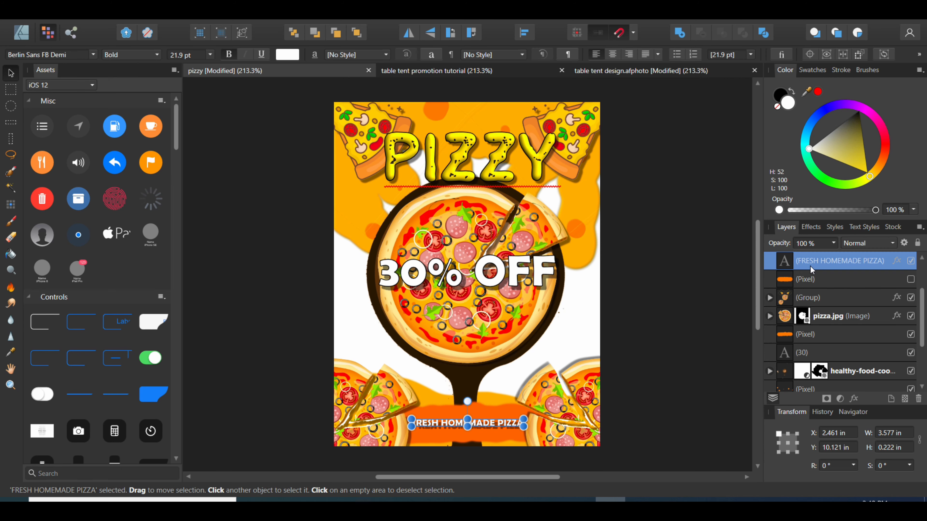
click(778, 91)
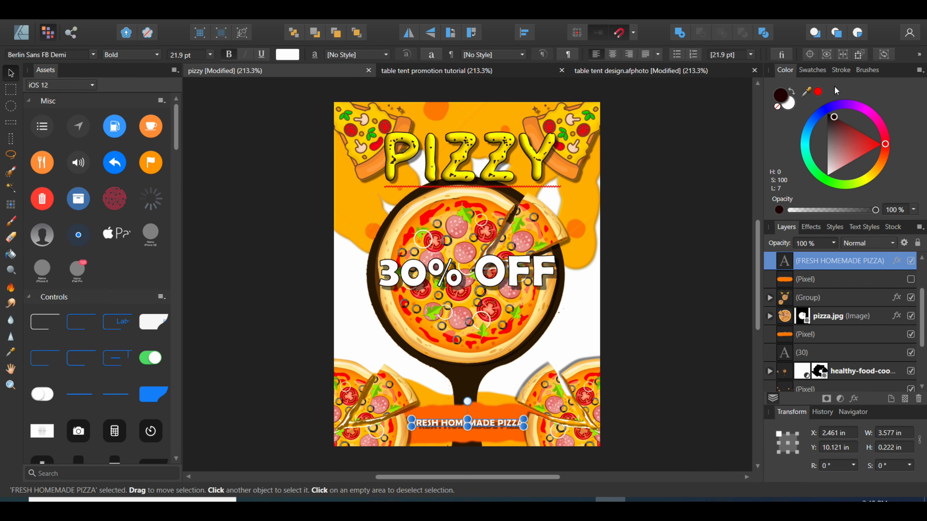
click(841, 69)
drag(808, 106, 815, 109)
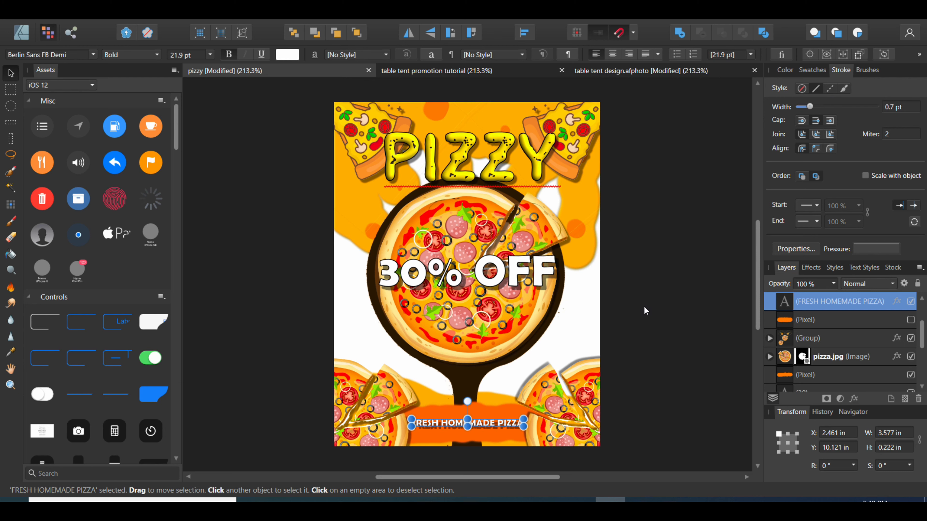
click(607, 382)
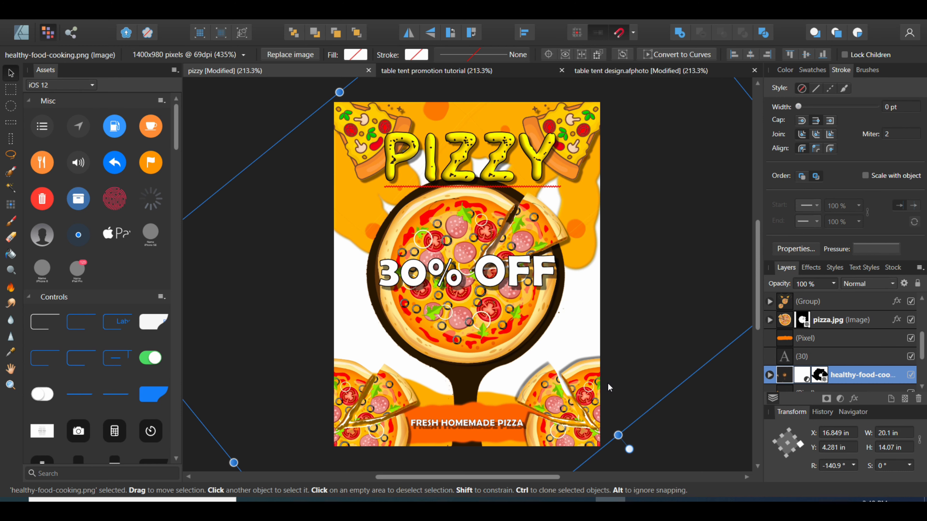
- Save the poster, check it at 100% zoom and fit it back in the view
click(716, 287)
key(ctrl+s)
key(ctrl+1)
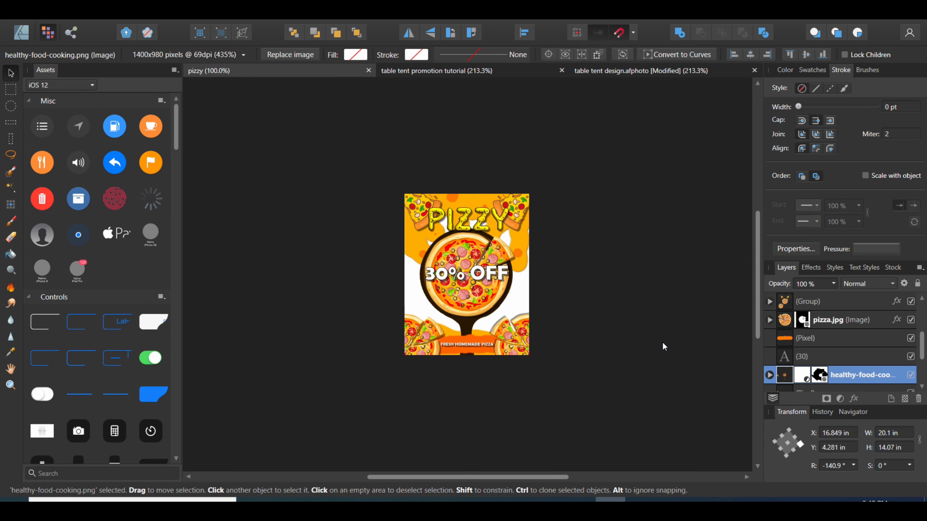
key(ctrl+0)
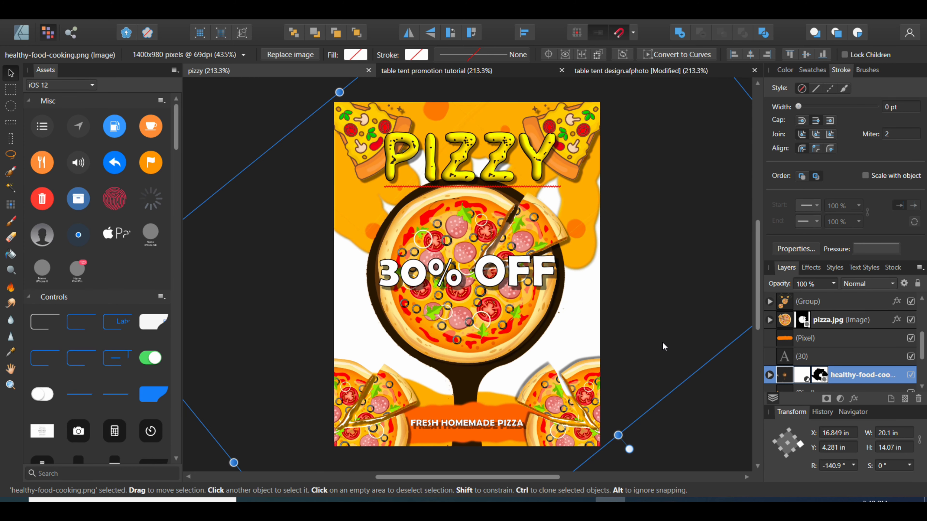
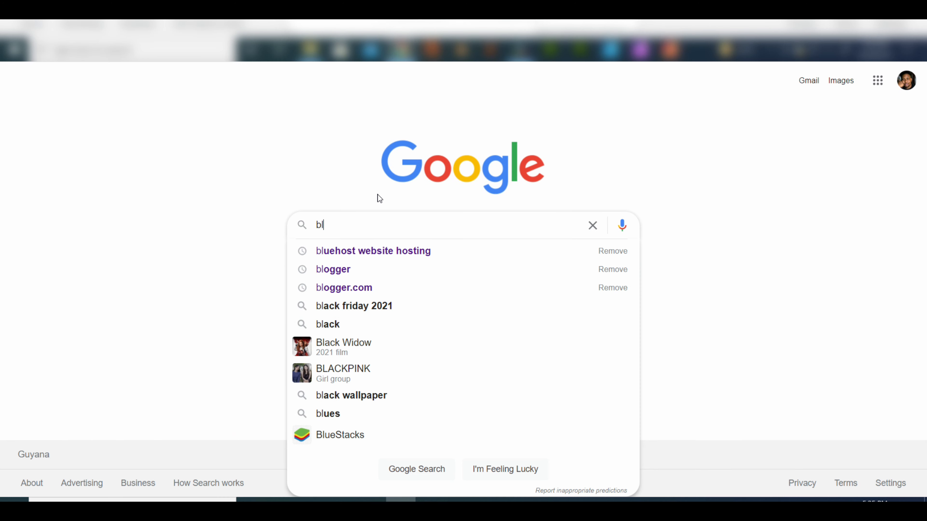
- Search Google for blender.org in the browser, open the Blender website and look through its home page
text(ender)
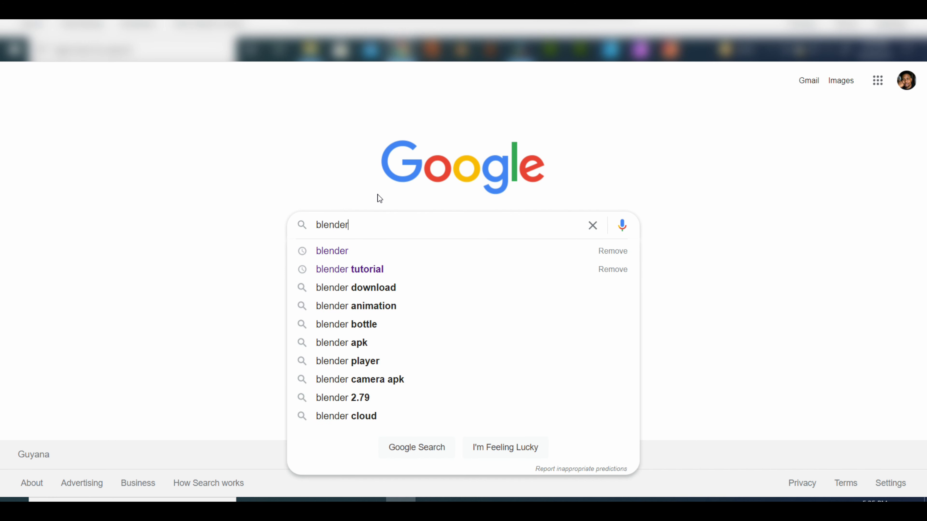
text(.org)
key(Return)
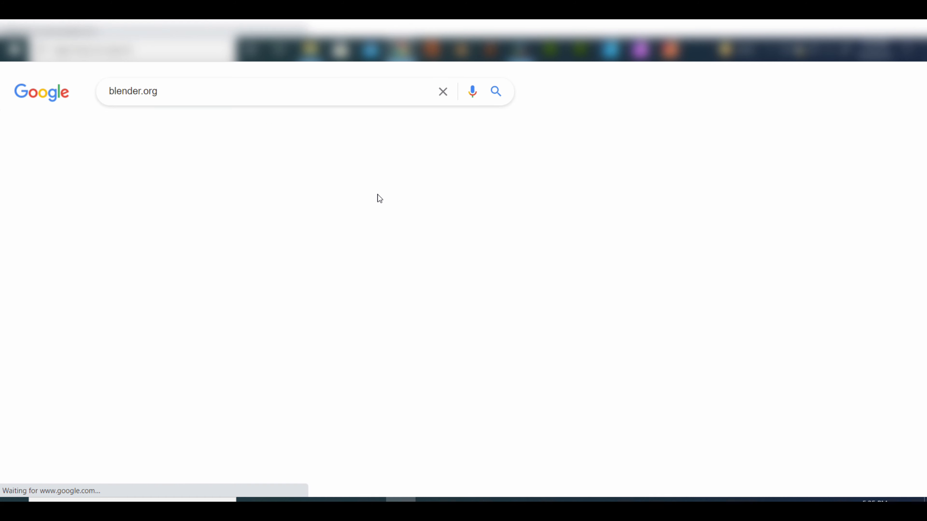
click(194, 188)
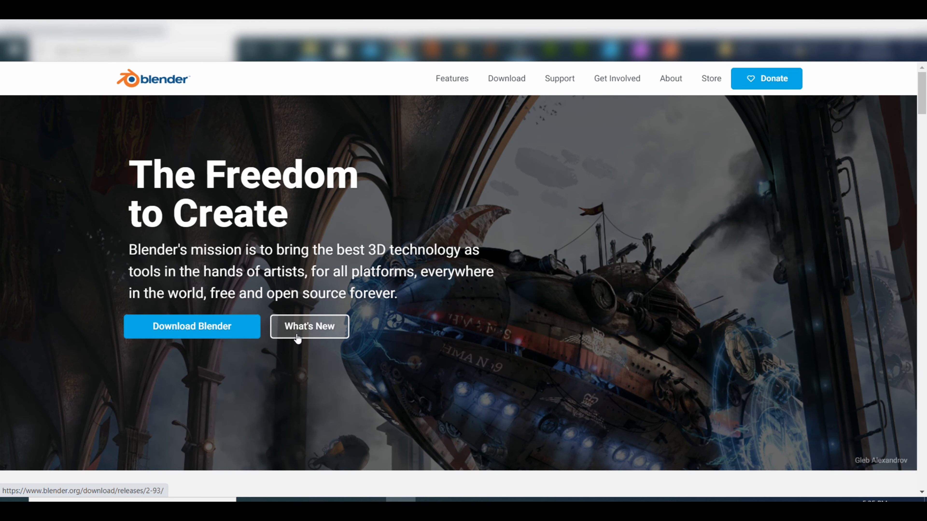
scroll(237, 328, down, 12)
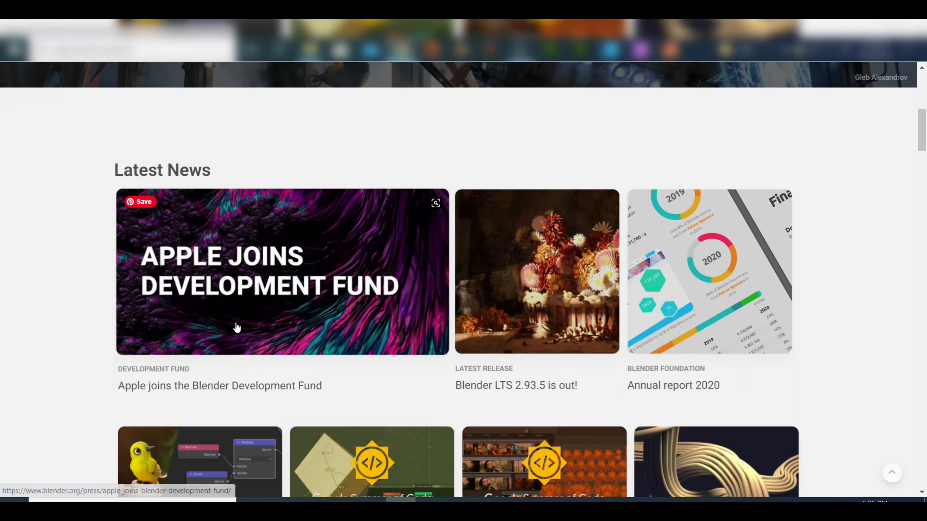
scroll(237, 328, down, 10)
scroll(235, 322, up, 4)
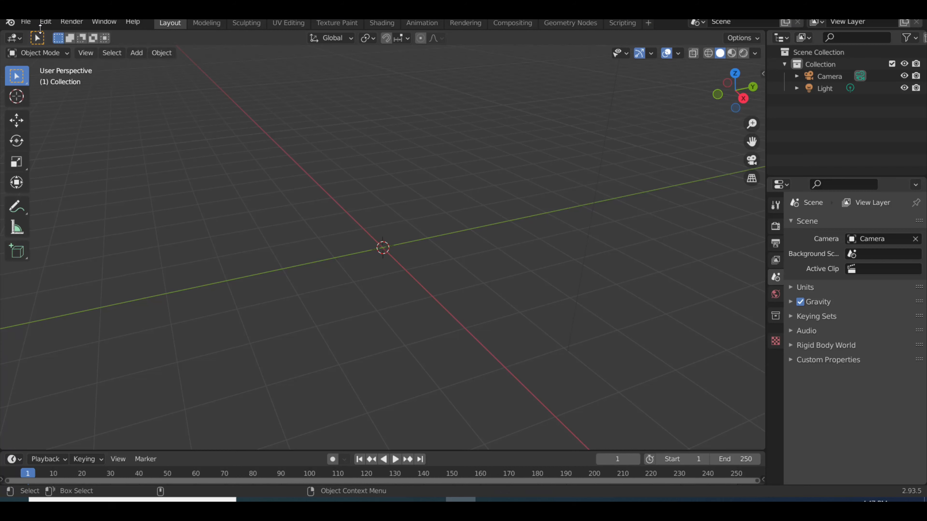
- Switch to Blender and import pizzy.png from the table tent mockup folder as an image plane
click(26, 22)
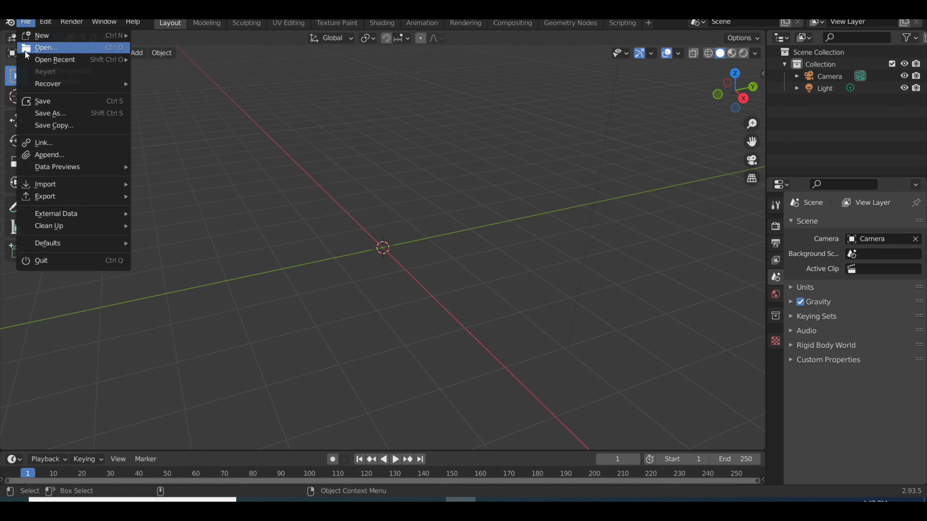
mouse_move(72, 190)
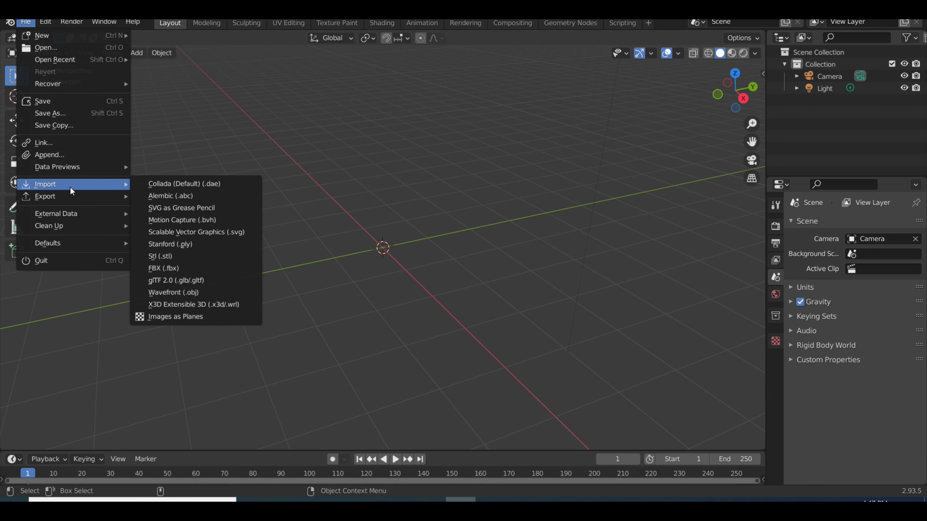
click(194, 317)
scroll(482, 233, down, 2)
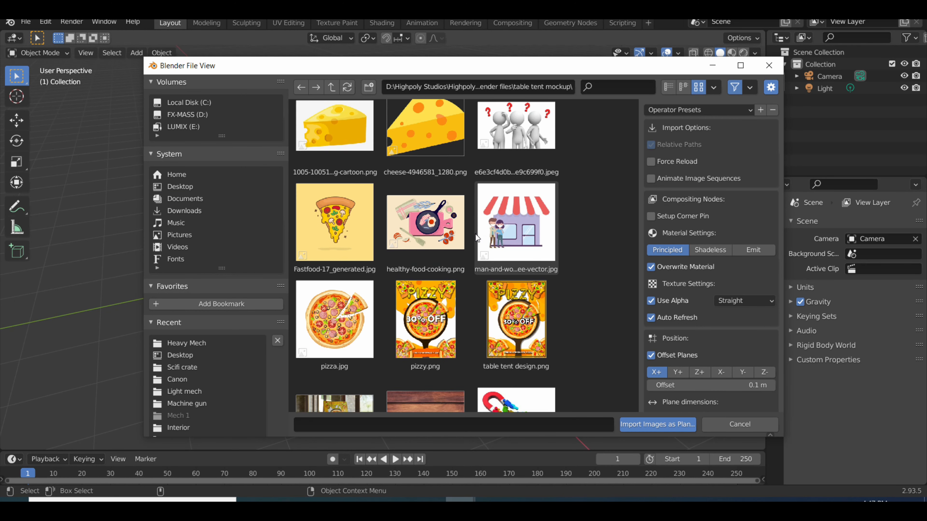
scroll(477, 237, down, 2)
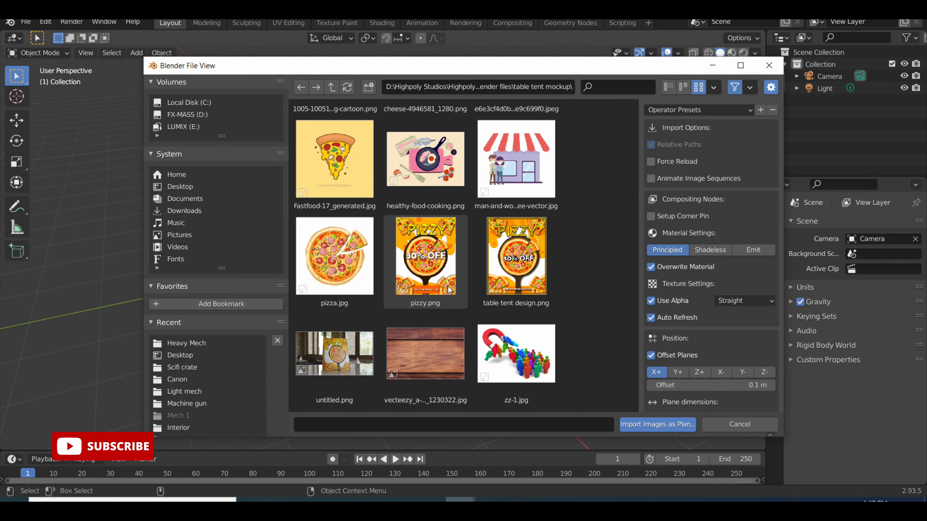
click(446, 276)
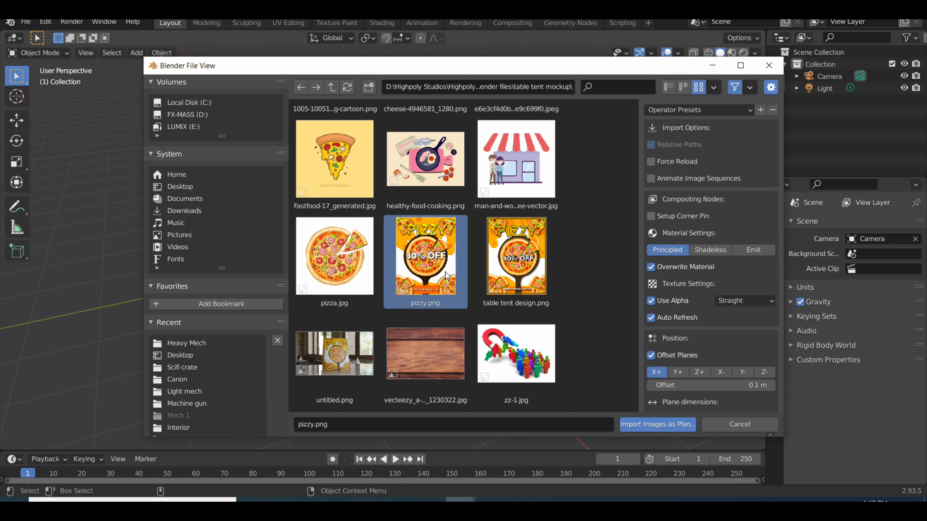
double_click(445, 276)
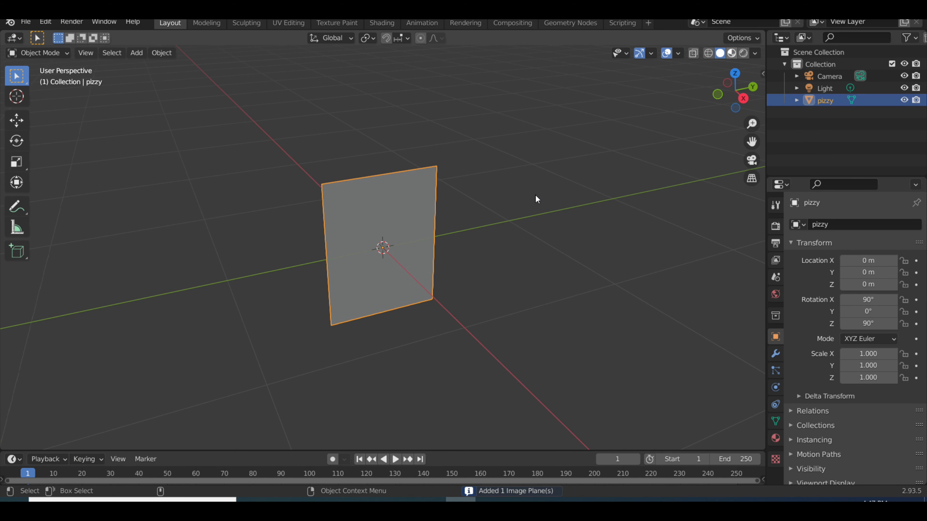
- Set the viewport to Material Preview shading and inspect the textured poster plane from the front
click(731, 53)
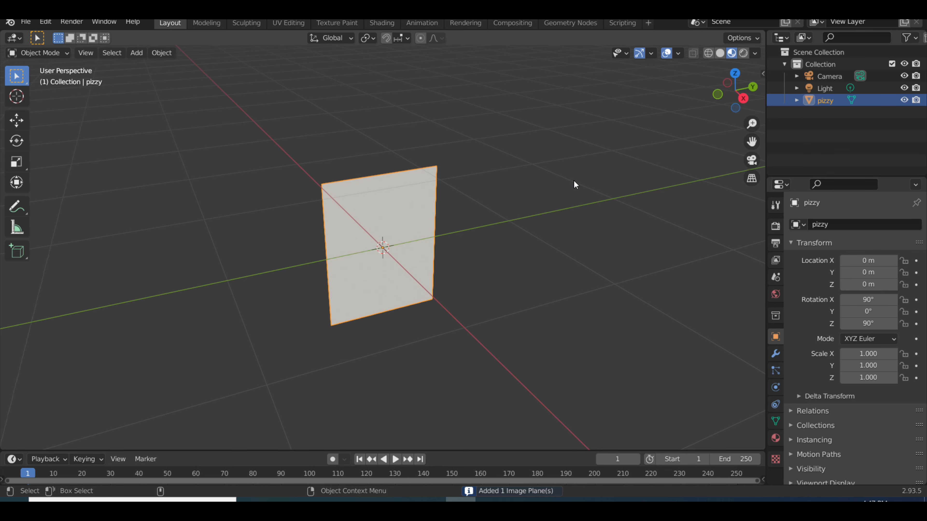
scroll(575, 185, up, 2)
drag(560, 190, 458, 162)
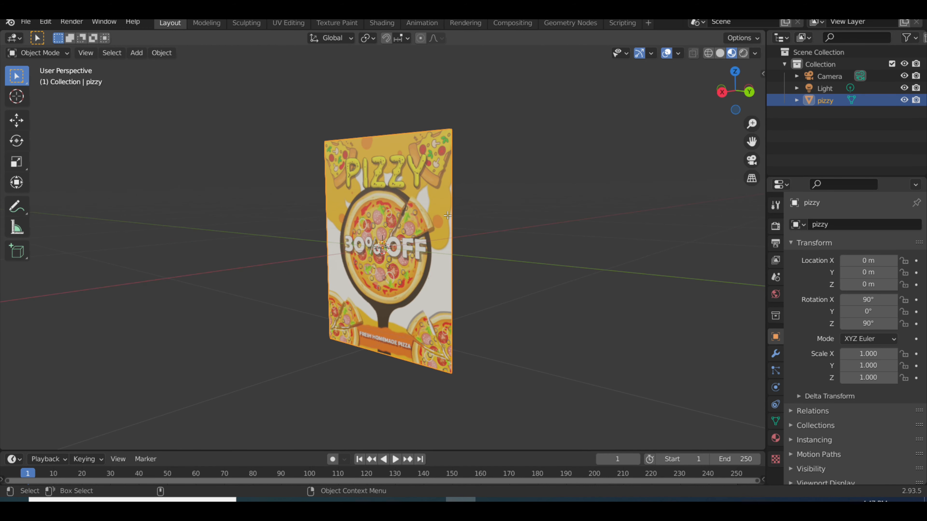
drag(384, 220, 587, 241)
- Extrude the poster plane's top edge in Edit Mode from the front view, by -0.5 m in X and -1 m in Z
key(Tab)
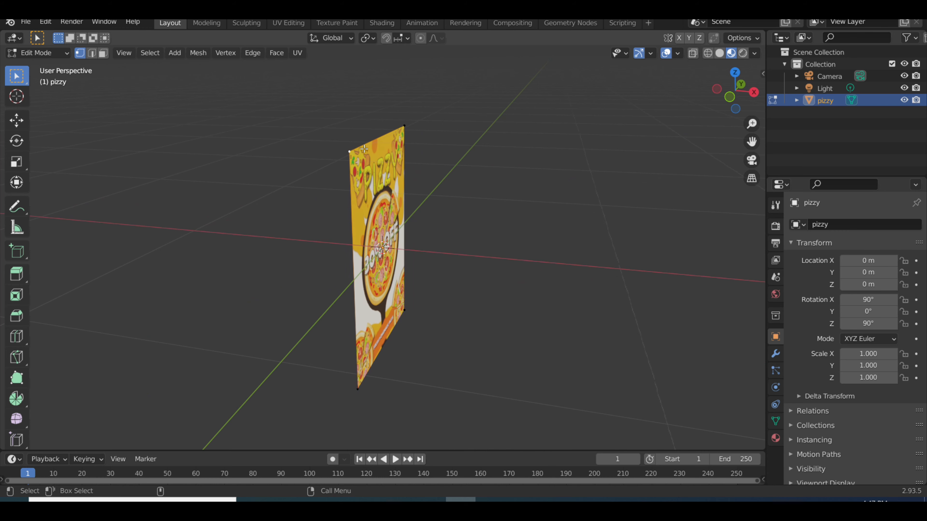
key(KP_1)
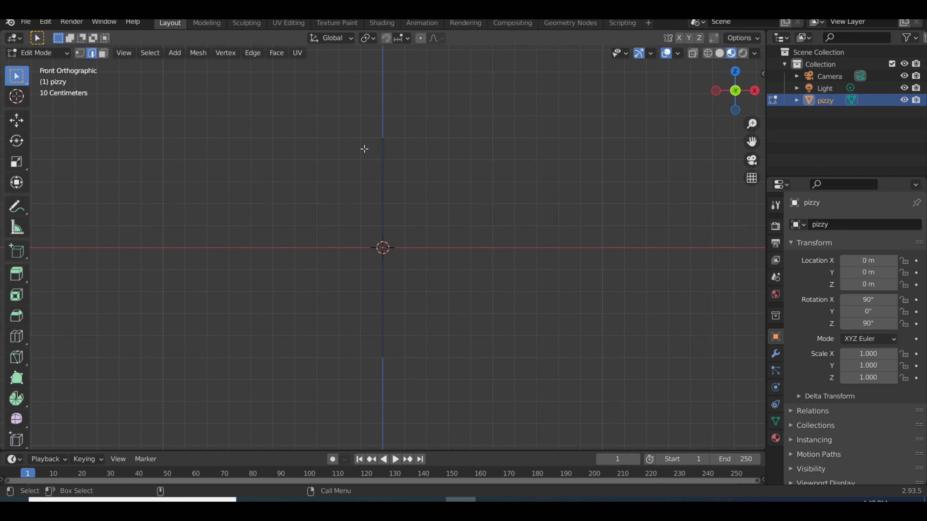
key(g)
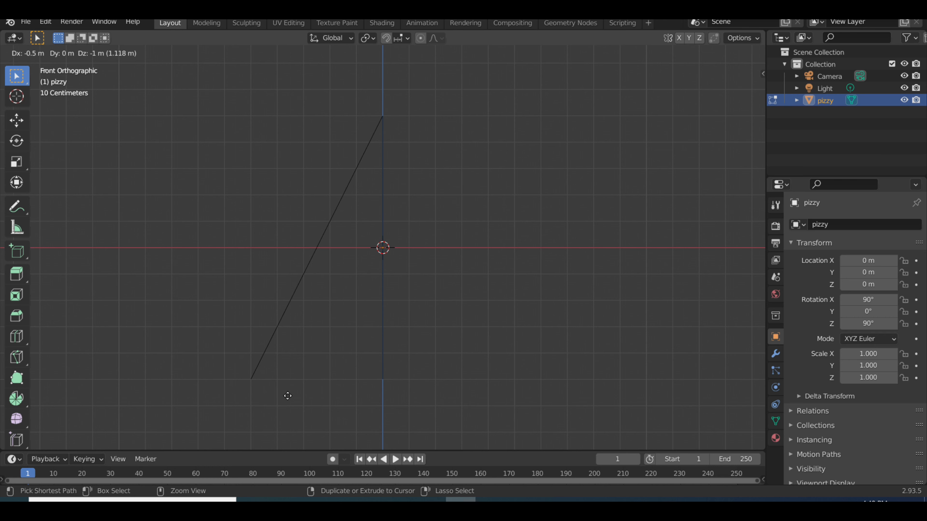
click(287, 395)
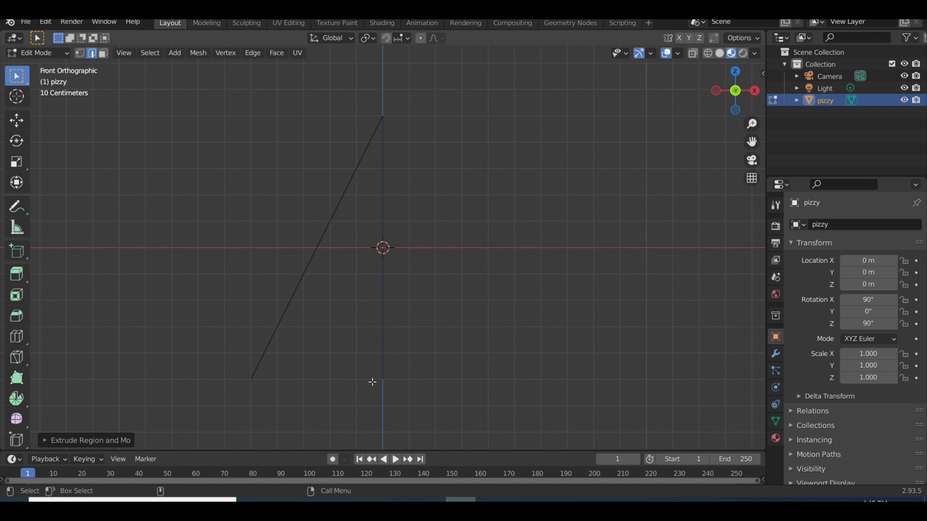
drag(458, 337, 356, 399)
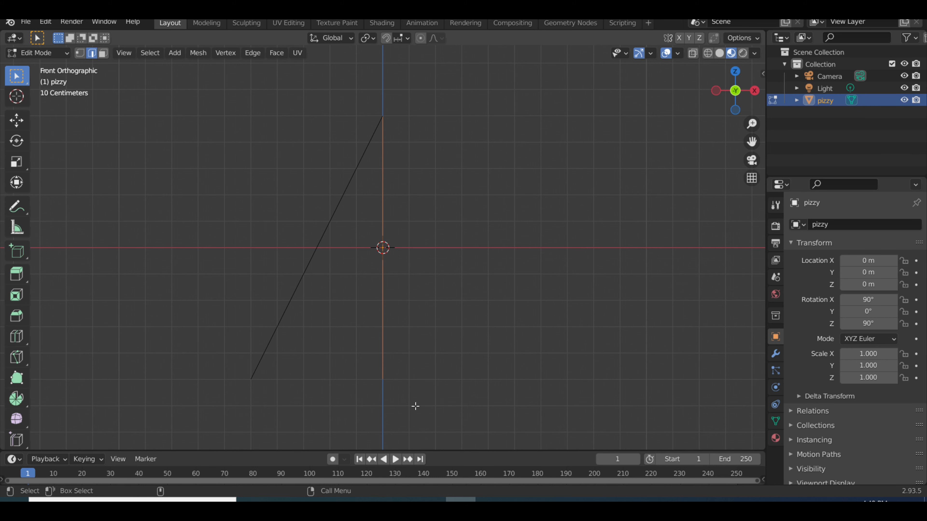
key(g)
key(x)
right_click(460, 398)
click(470, 380)
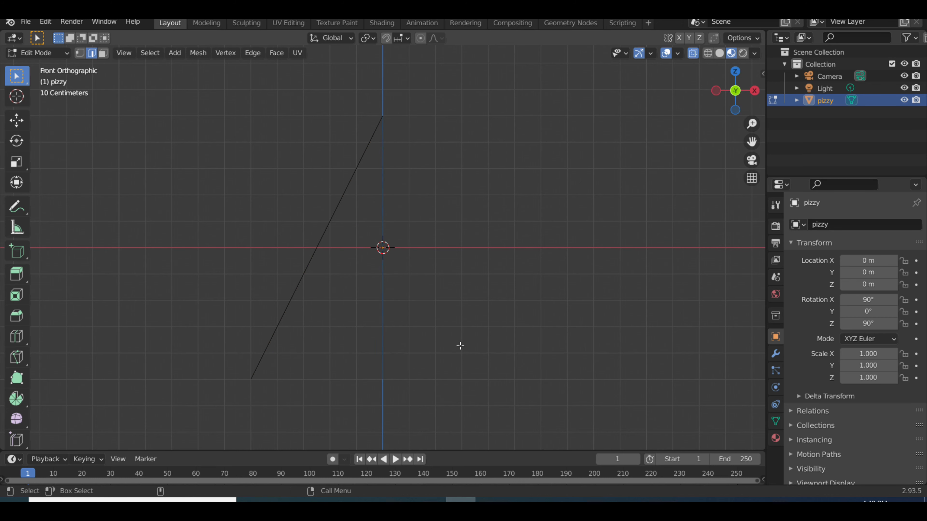
- Move the original panel's bottom edge 0.5 m along X to form a symmetrical tent and return to Object Mode
drag(458, 345, 329, 437)
key(g)
key(x)
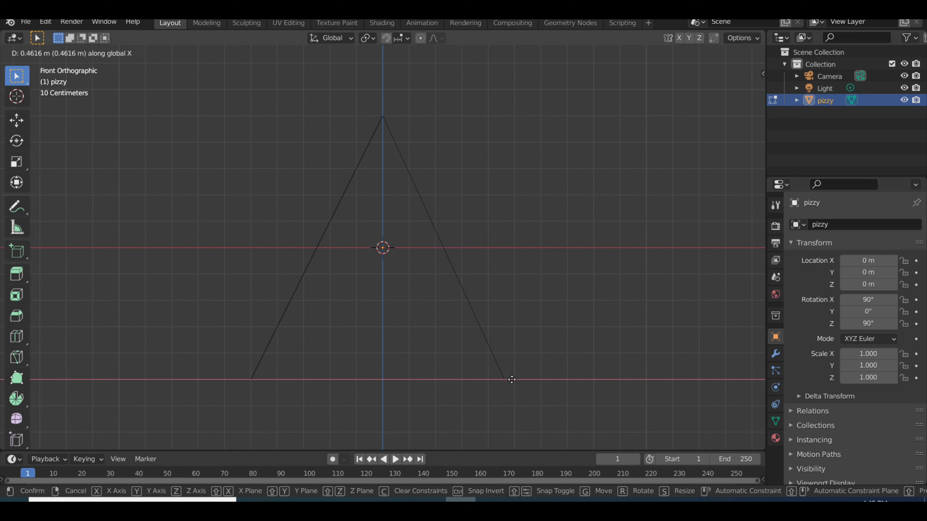
key(ctrl)
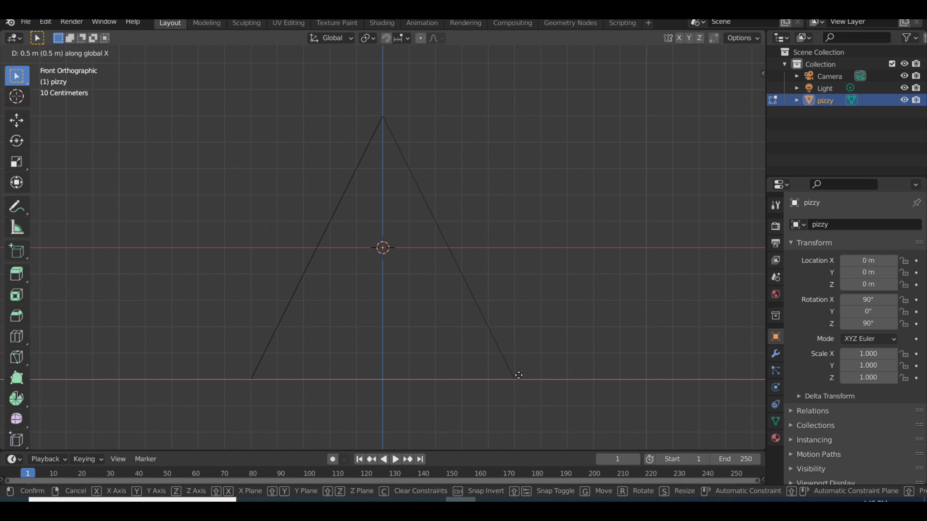
click(521, 376)
scroll(552, 335, down, 2)
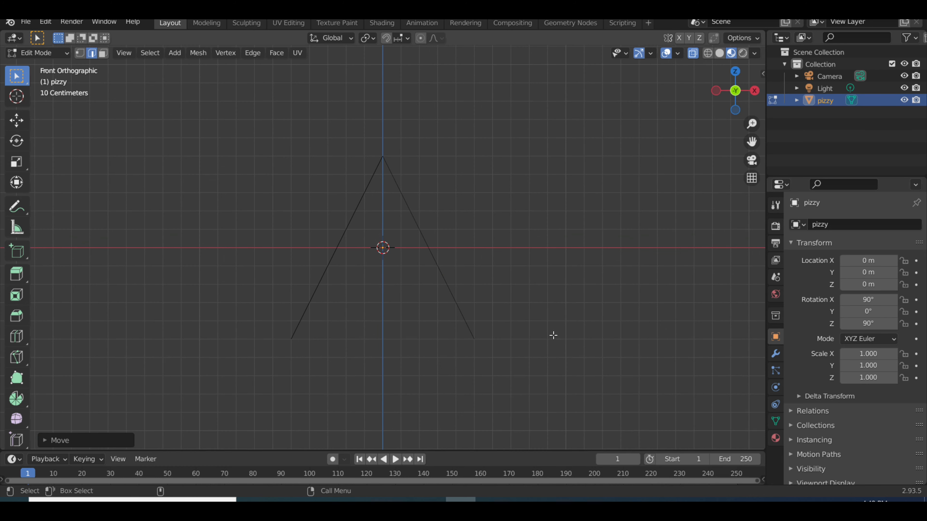
drag(552, 335, 458, 276)
key(Tab)
- Try raising the table tent 1 m along Z, and undo the move
key(g)
key(z)
key(1)
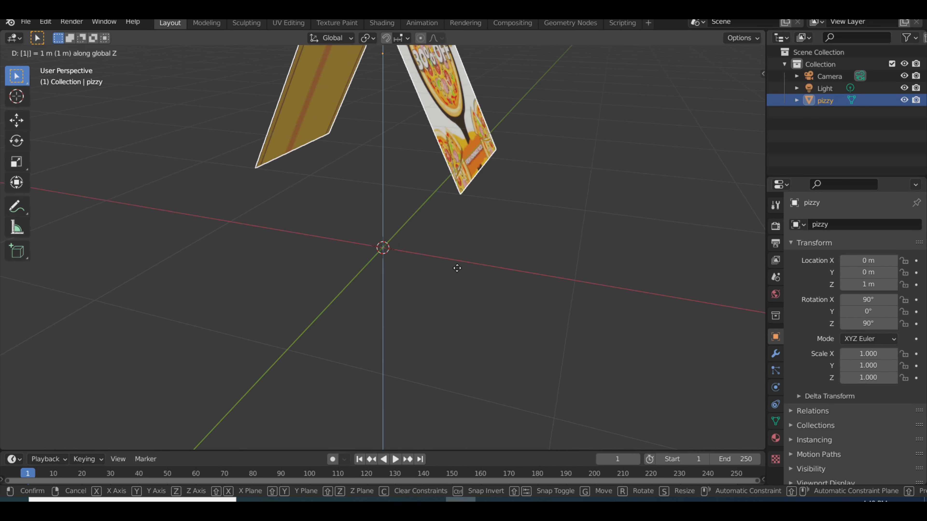
key(Return)
key(g)
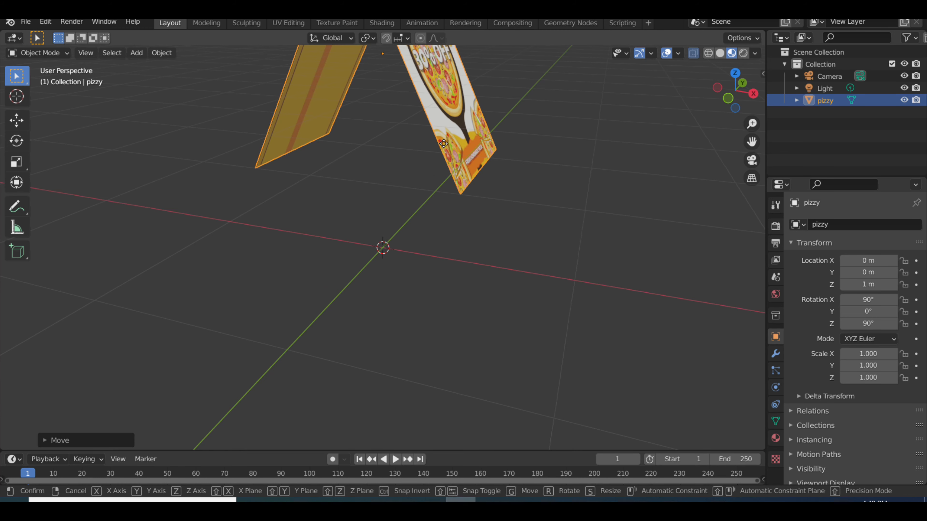
key(z)
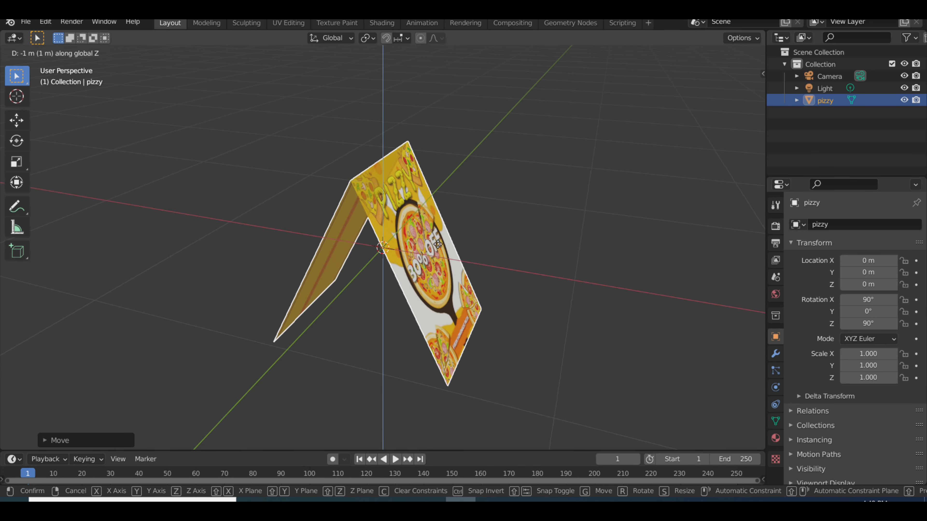
right_click(437, 253)
key(ctrl+z)
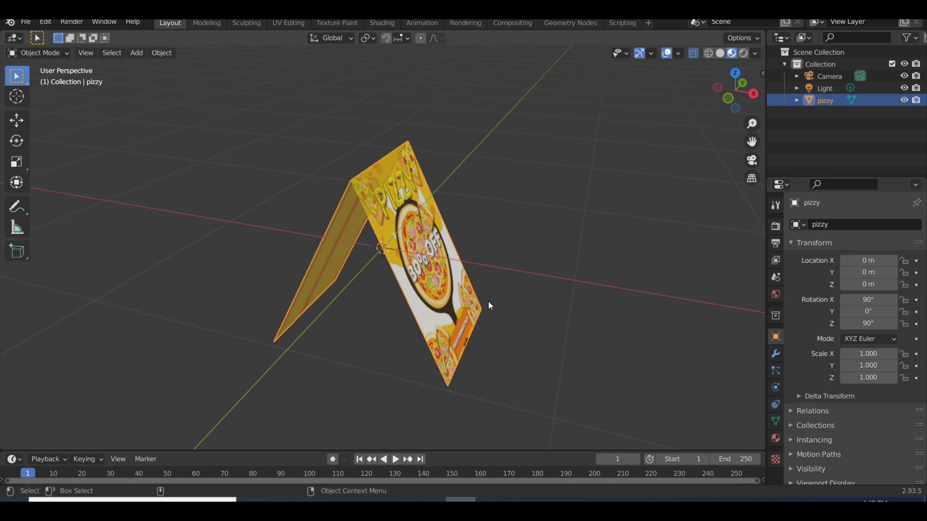
- Raise the table tent along Z to a height of about 0.506 m
drag(488, 300, 430, 302)
key(g)
key(z)
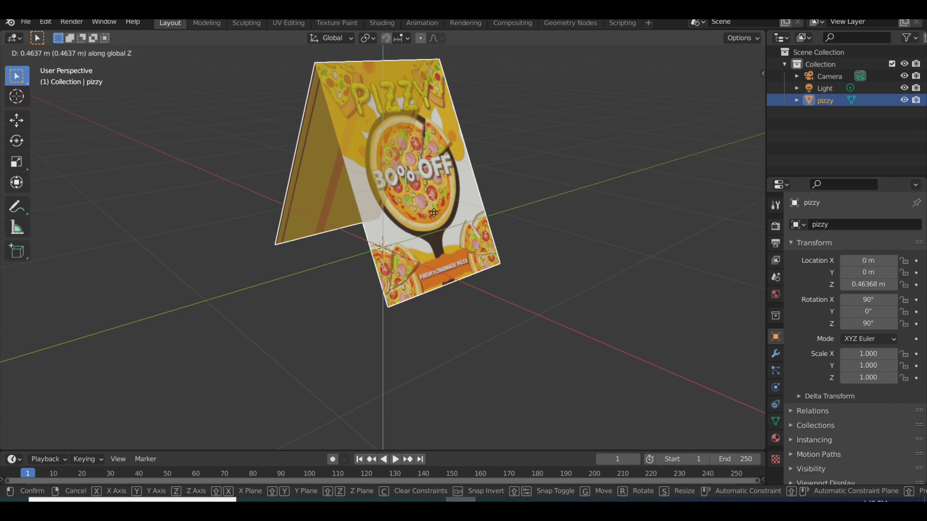
click(436, 226)
- Add a plane under the table tent as a ground surface and scale it up to about 1.972
key(shift+a)
mouse_move(433, 256)
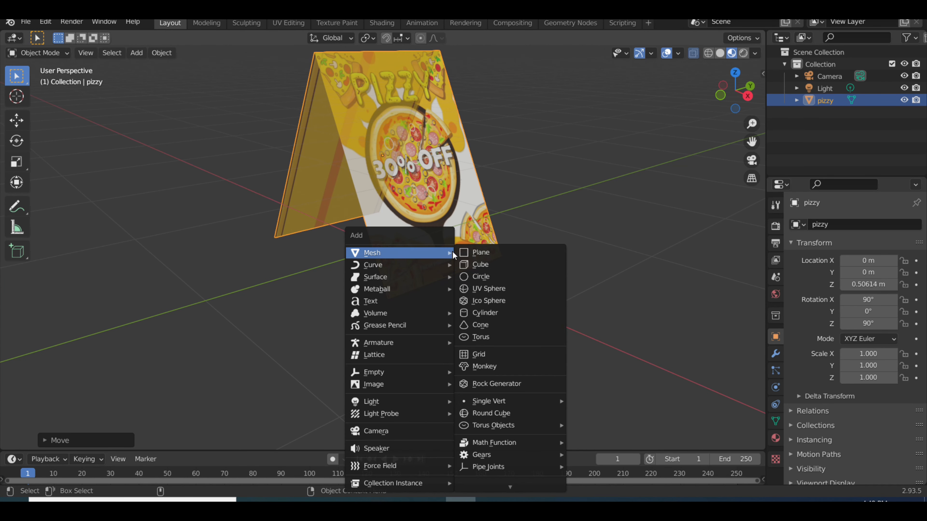
click(481, 252)
key(s)
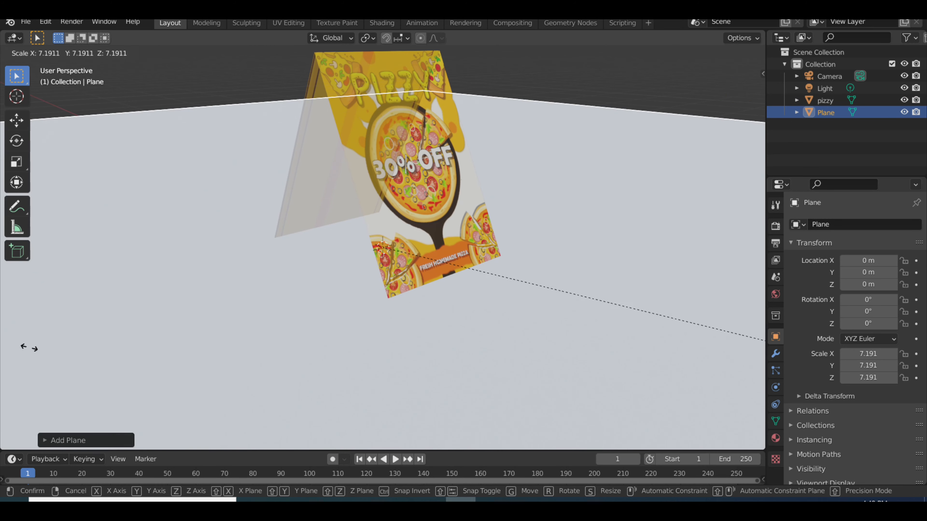
click(156, 262)
drag(155, 263, 254, 294)
key(s)
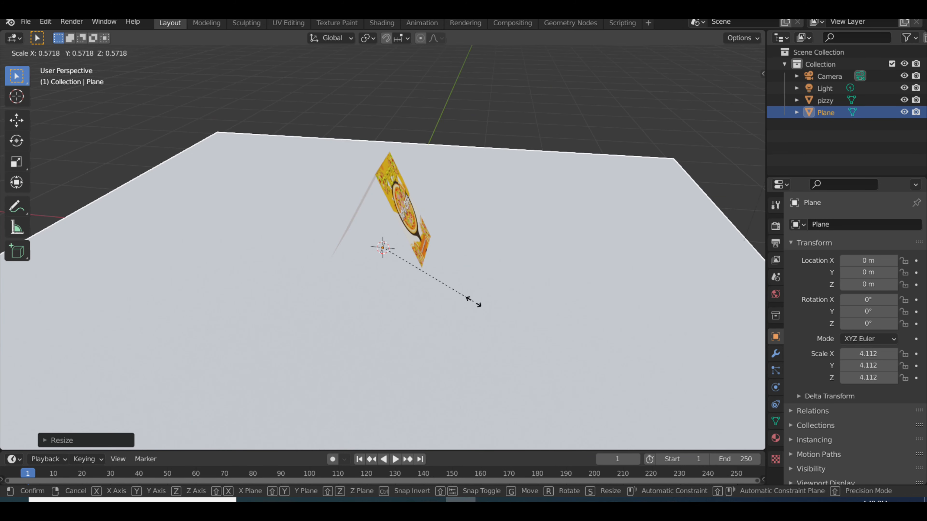
click(372, 297)
- Lower the table tent along Z in the right view to a height of about 0.5006 m, resting on the ground
click(423, 227)
scroll(423, 226, up, 6)
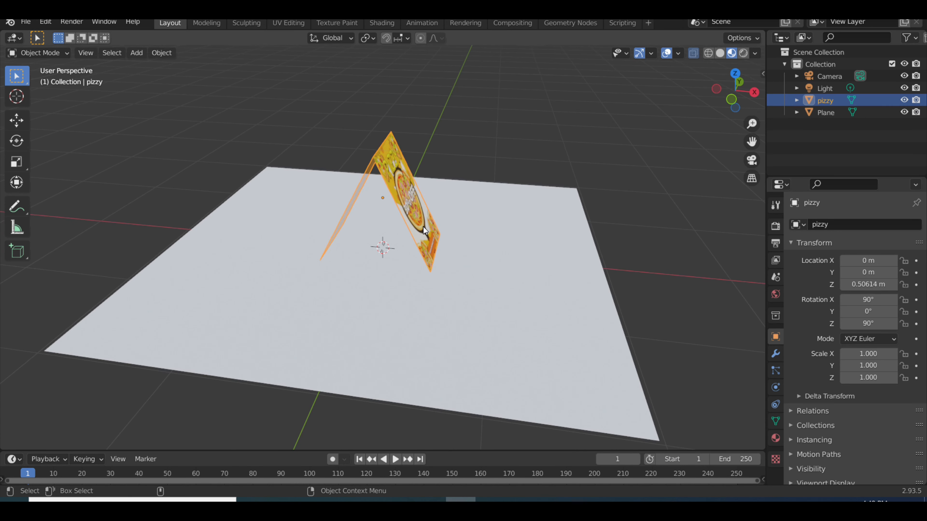
drag(422, 231, 395, 260)
scroll(556, 235, down, 5)
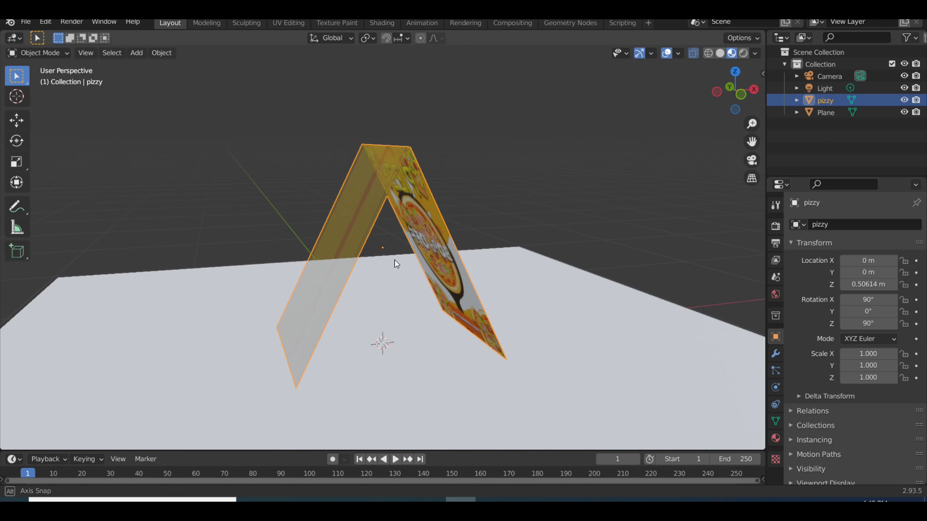
key(KP_3)
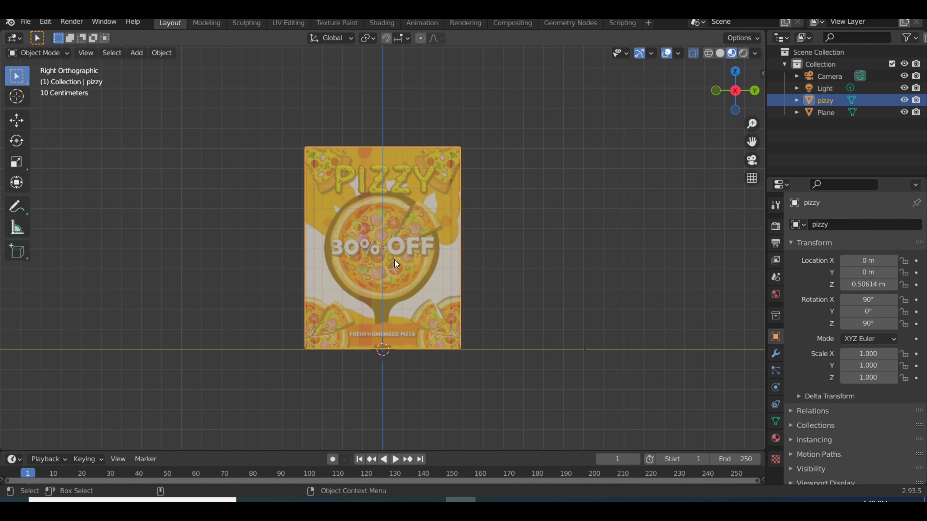
scroll(410, 357, up, 4)
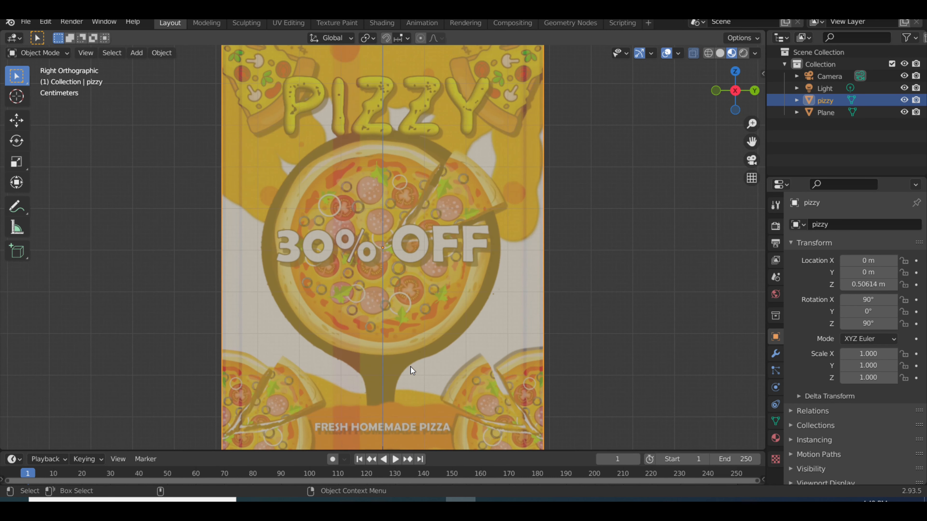
key(g)
key(z)
click(410, 369)
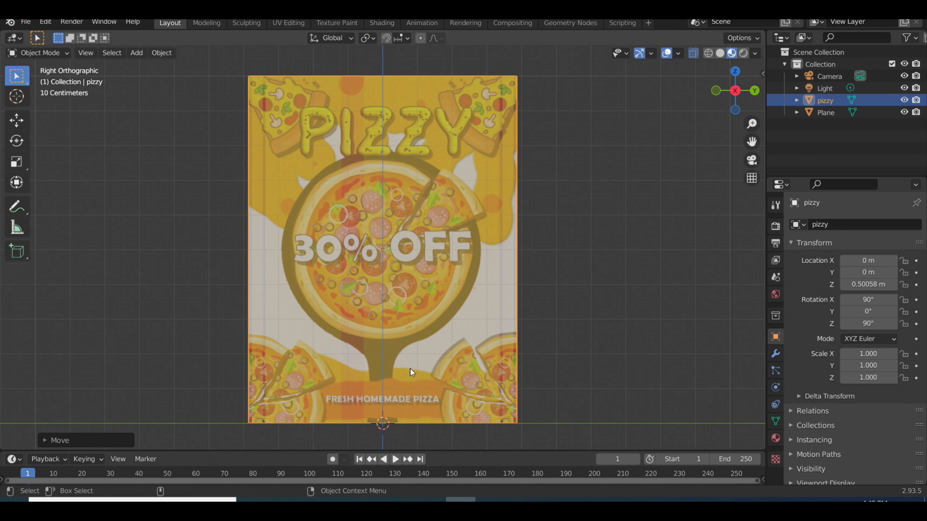
- Switch the viewport to Solid shading with X-ray off and return the ground plane to Object Mode
key(Tab)
scroll(546, 308, down, 1)
drag(521, 284, 594, 310)
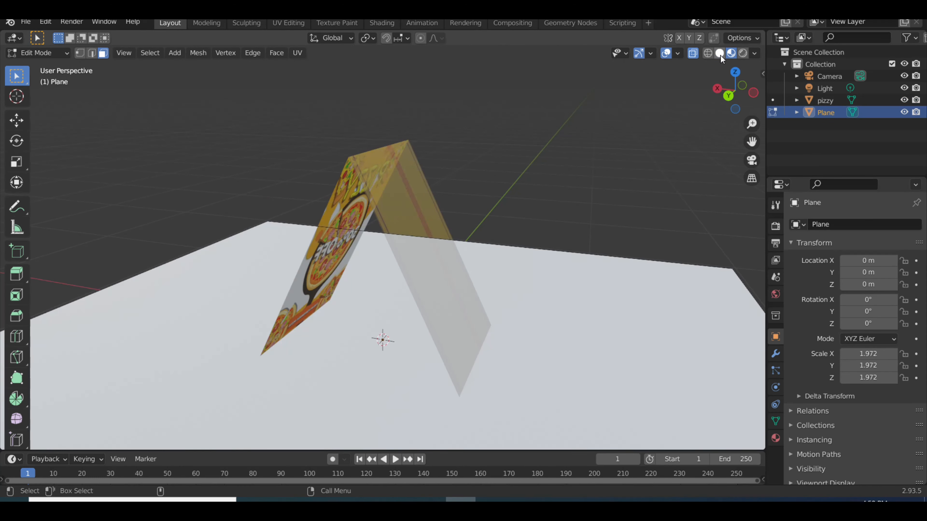
click(720, 54)
key(alt+z)
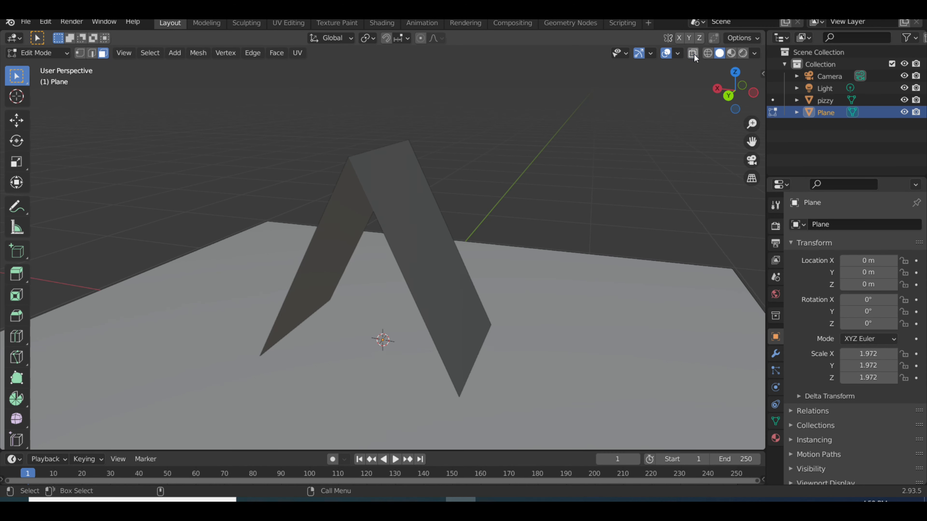
key(a)
key(Tab)
- Select the untextured back panel face of the table tent in Edit Mode
click(427, 250)
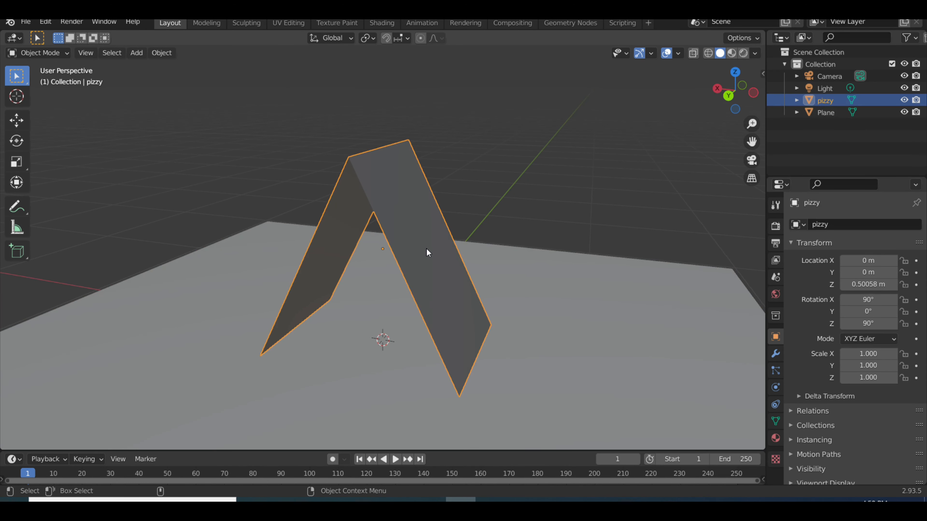
key(Tab)
click(427, 249)
drag(492, 222, 327, 239)
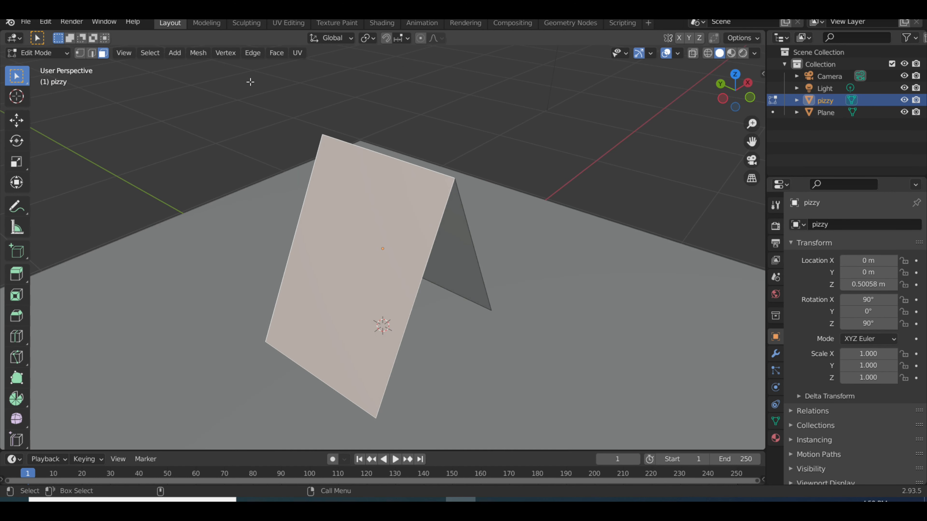
- Go to the Shading workspace and put the table tent in Edit Mode with its back panel face selected
click(302, 23)
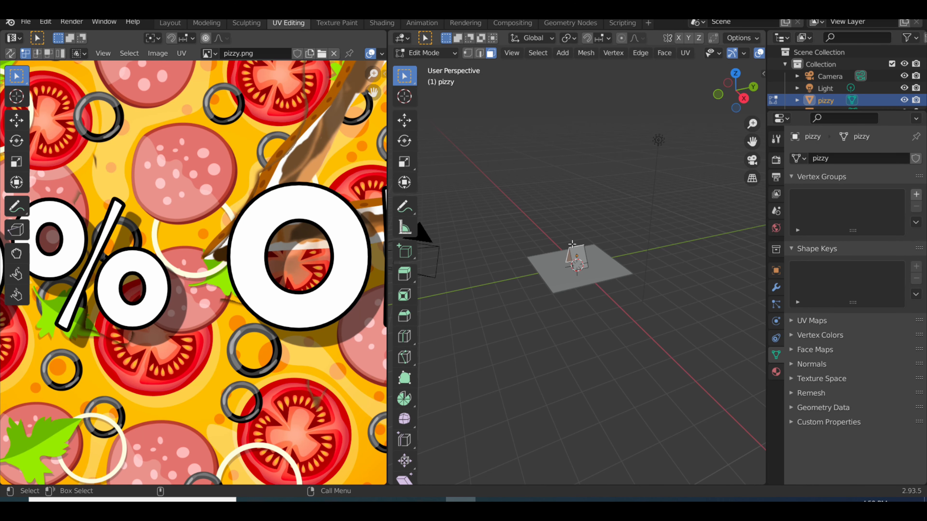
click(373, 20)
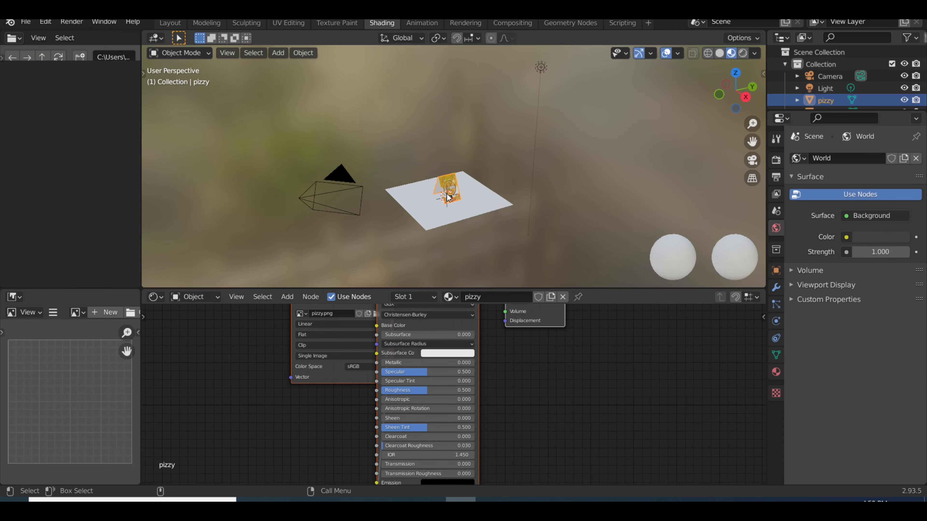
scroll(436, 194, up, 9)
drag(371, 227, 552, 246)
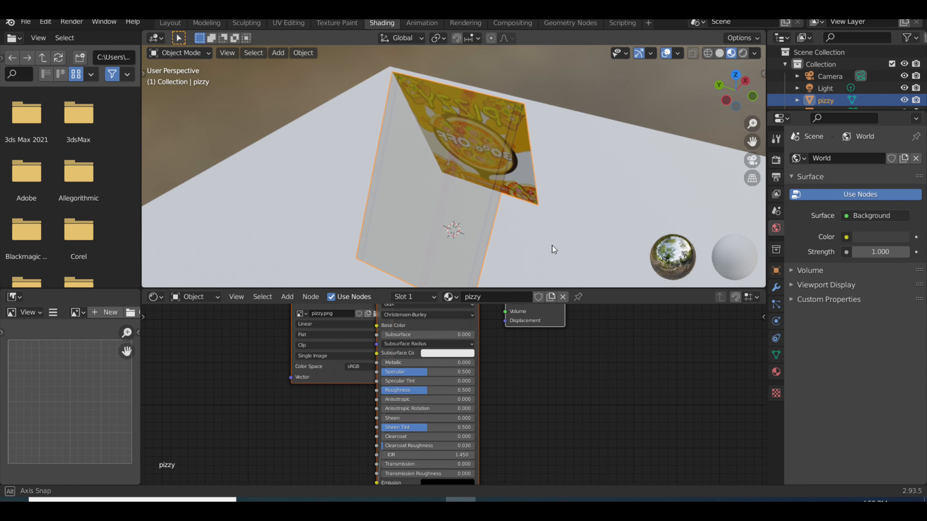
click(511, 199)
click(474, 183)
drag(474, 183, 591, 162)
key(Tab)
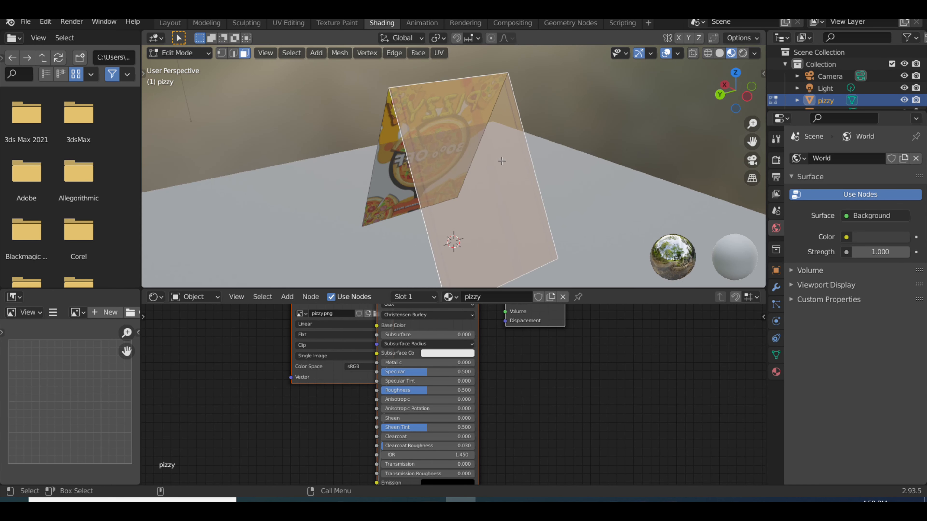
- Add a second material named "back" to the table tent and assign it to the selected back panel
click(776, 372)
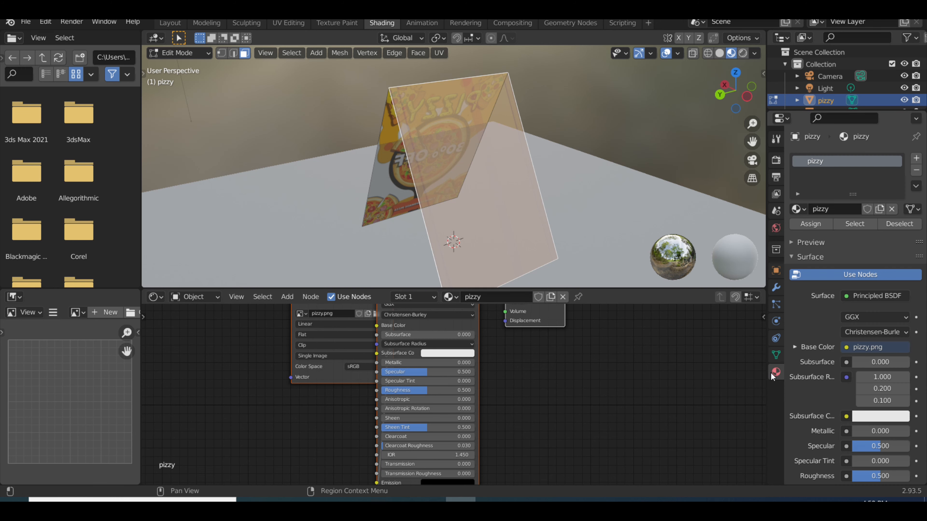
click(915, 158)
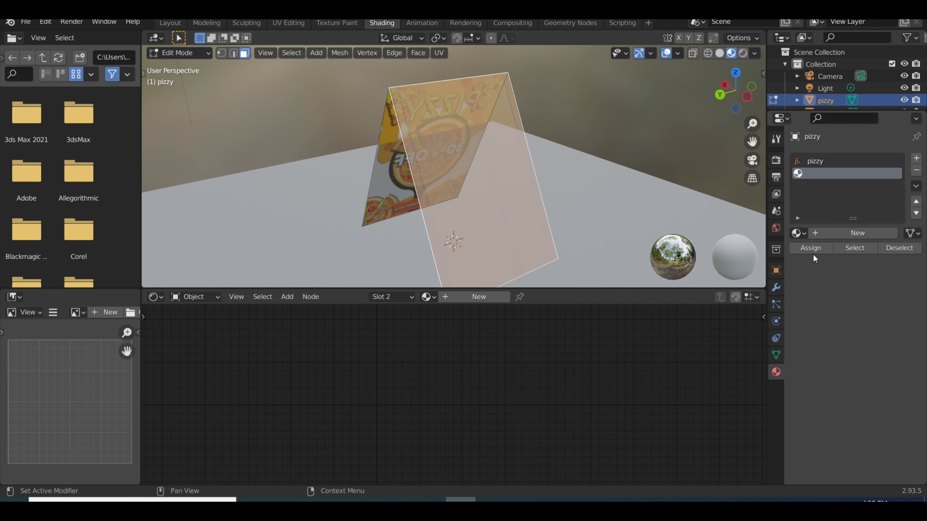
click(825, 234)
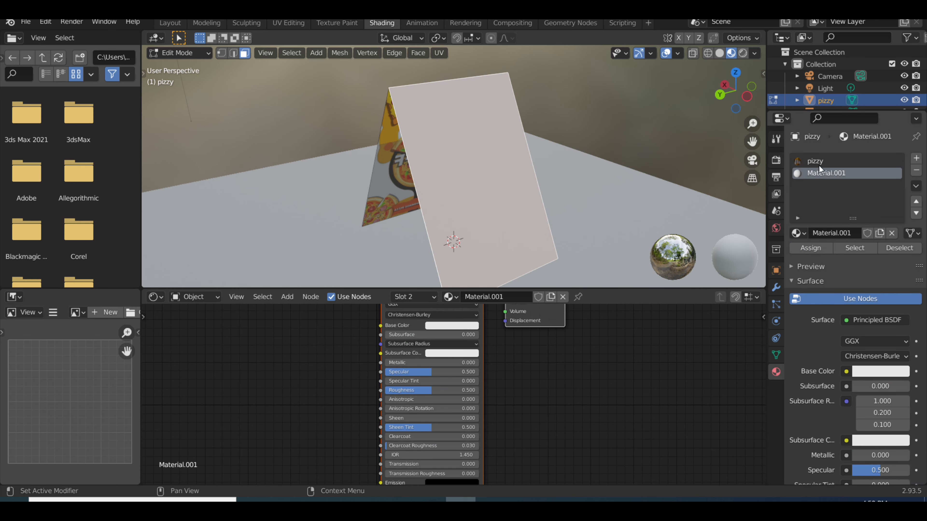
text(back)
key(Return)
- Add pizzy.png as an image texture to the back material and connect its Color output to Base Color
scroll(79, 219, down, 1)
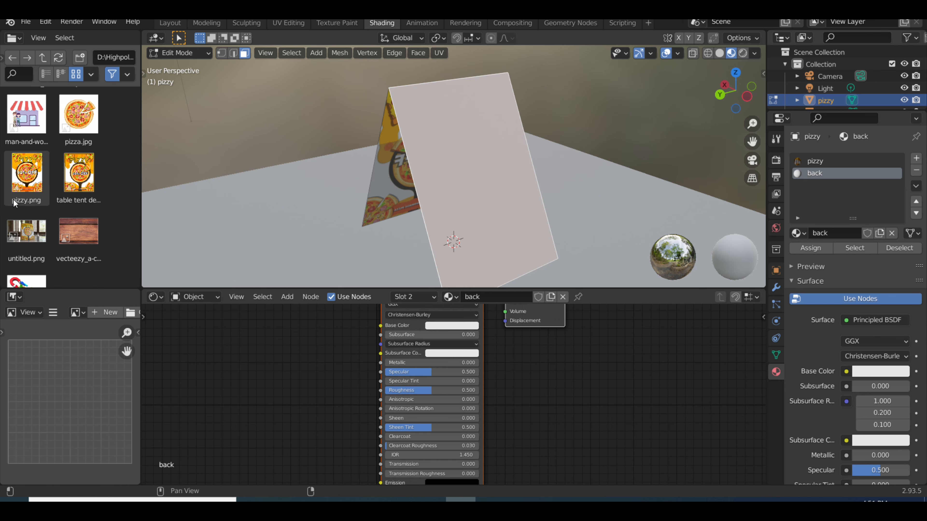
drag(26, 183, 226, 365)
drag(304, 371, 375, 320)
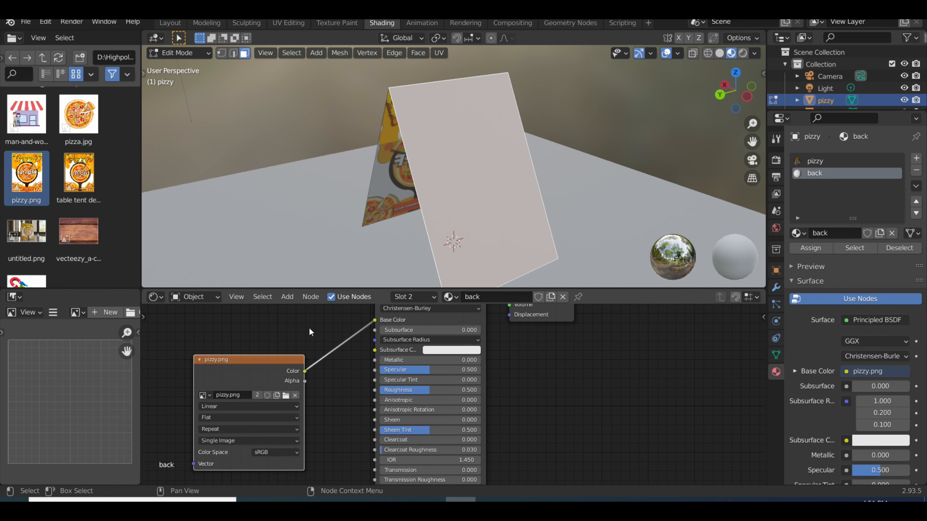
drag(265, 380, 254, 359)
scroll(478, 199, down, 2)
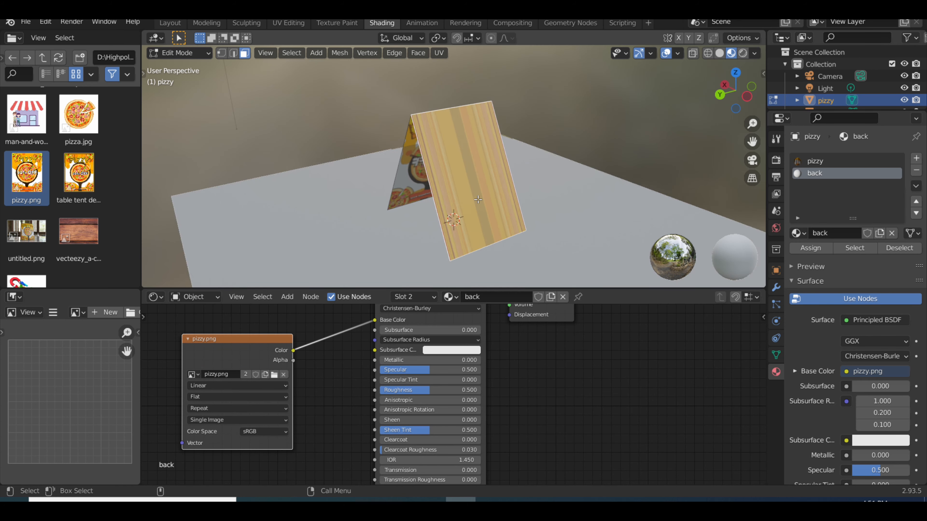
scroll(478, 200, up, 1)
- In the UV Editing workspace, show the Material Preview and map the back panel's UVs with Cube Projection
click(288, 23)
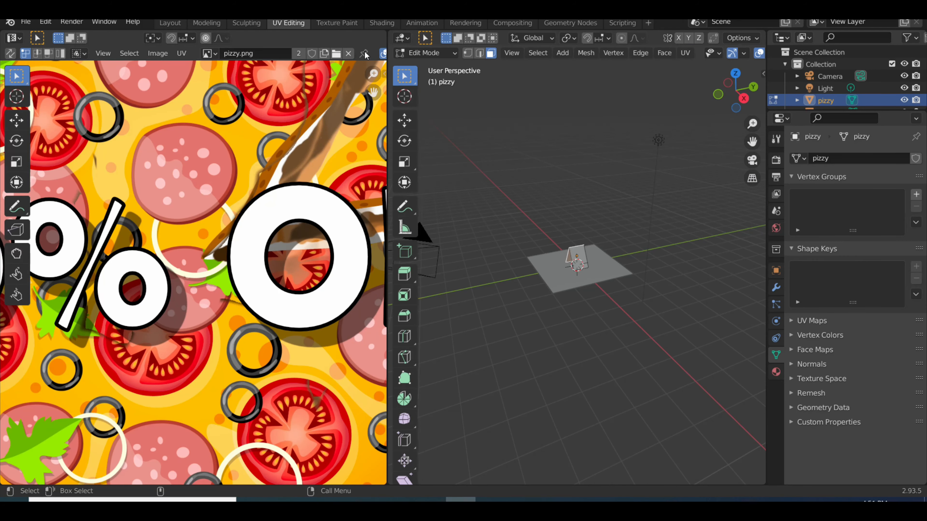
key(z)
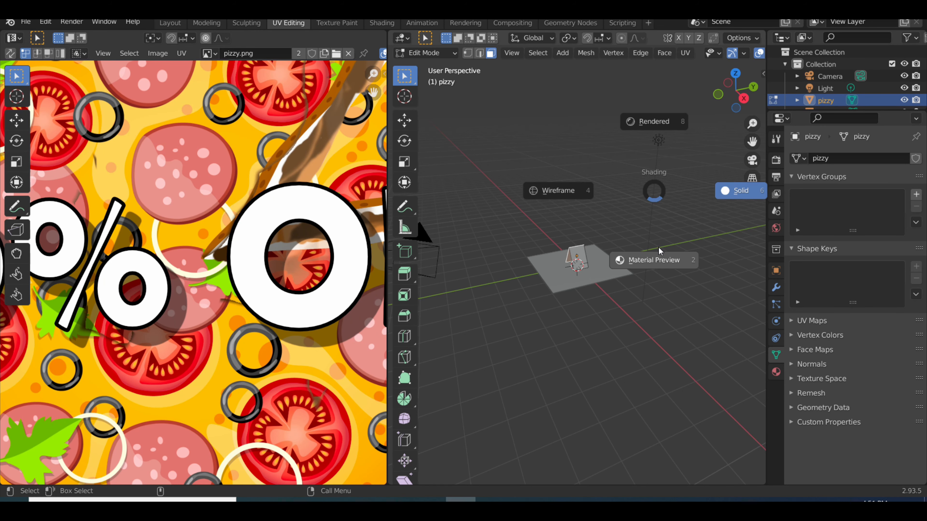
click(661, 251)
key(KP_Decimal)
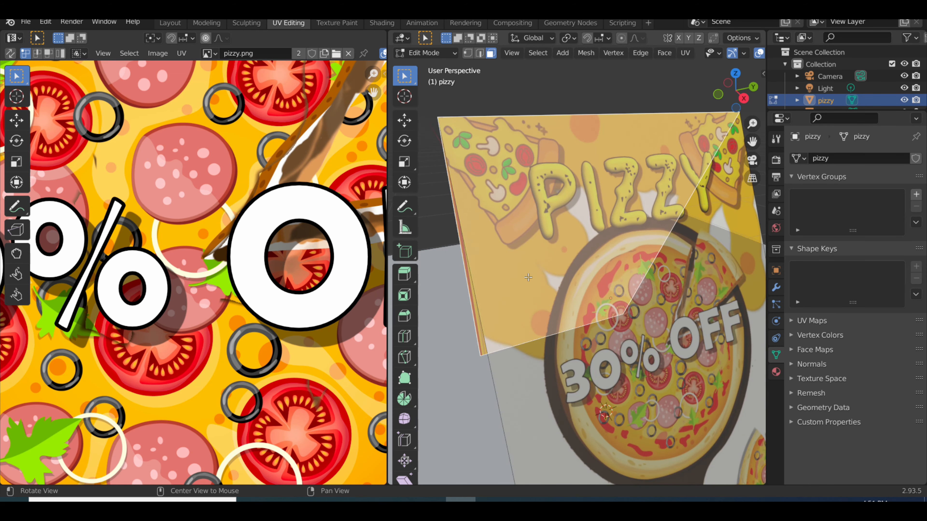
key(ctrl+KP_9)
scroll(309, 262, down, 6)
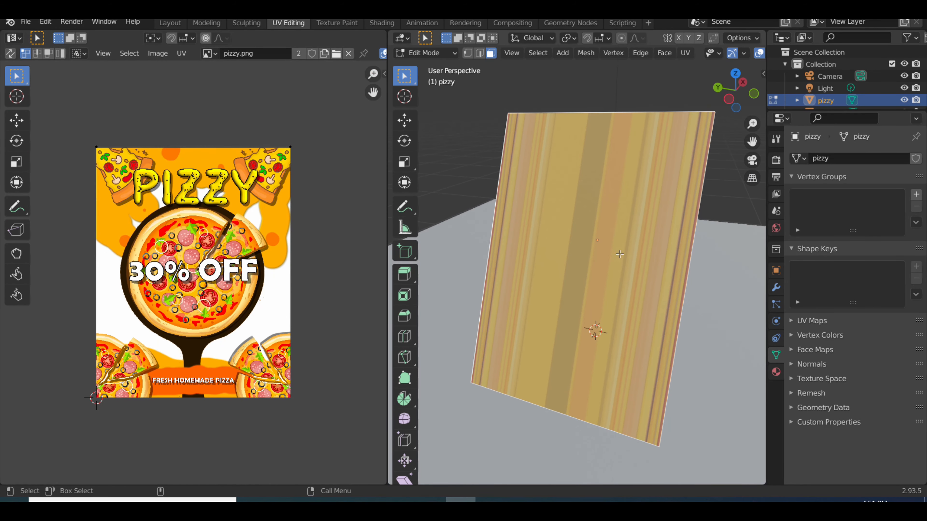
key(u)
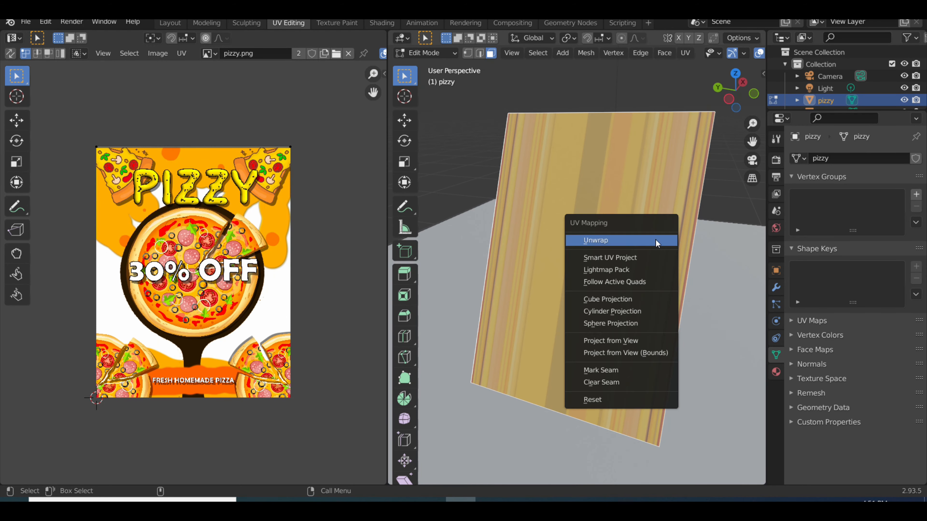
click(635, 300)
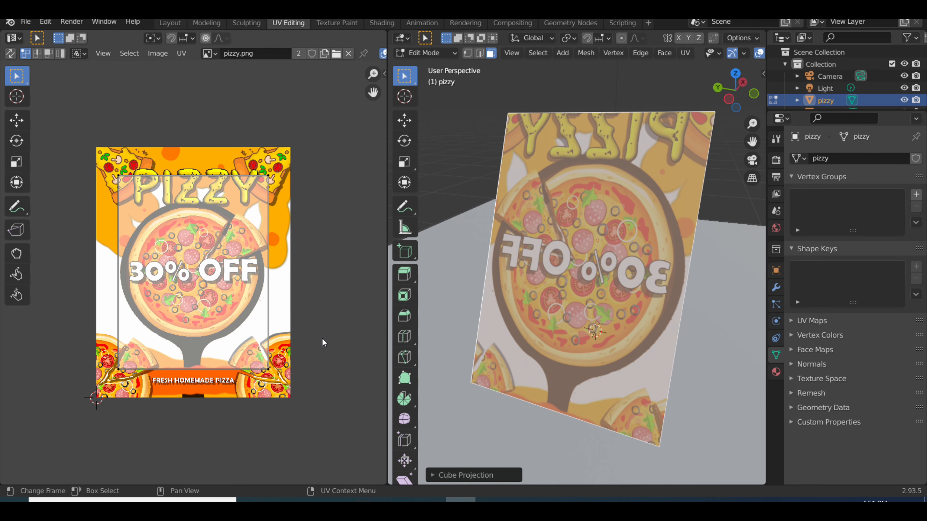
- Scale the back panel's UVs by about 1.3 to cover the whole poster image and return to Object Mode
drag(265, 190, 66, 470)
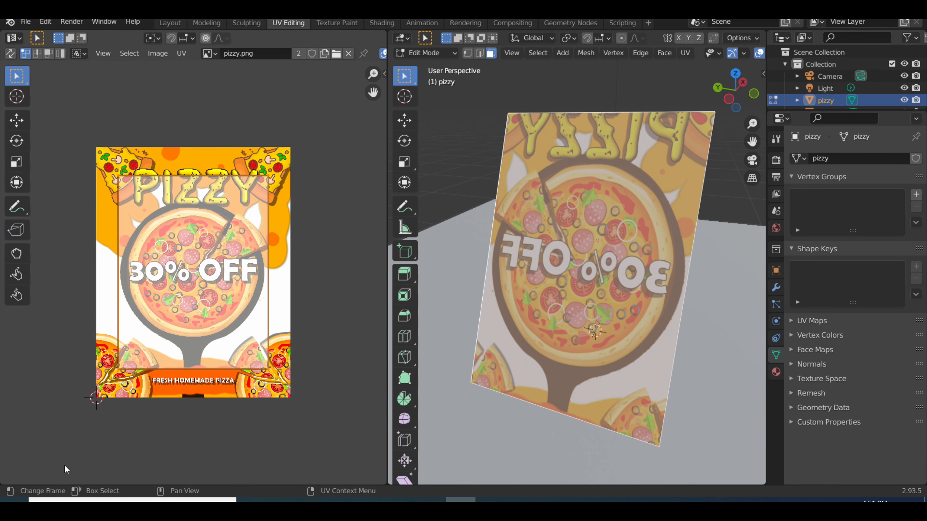
key(s)
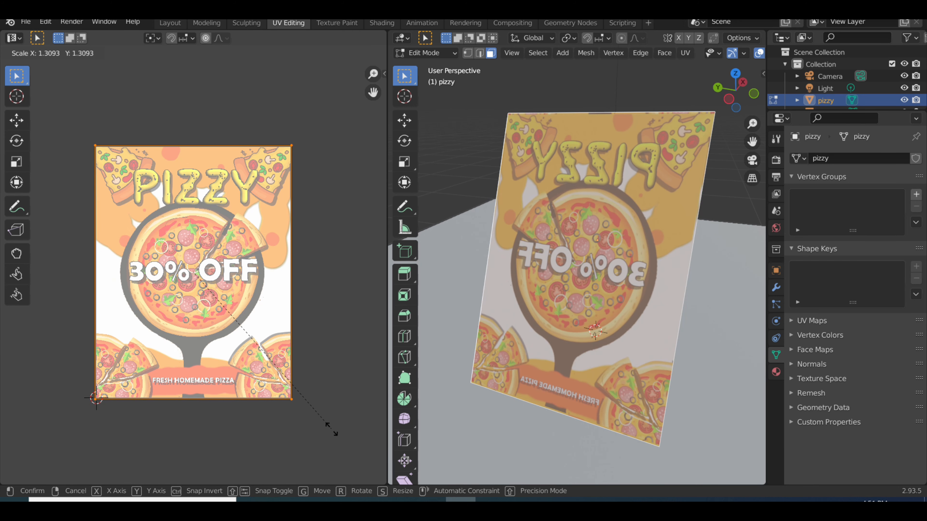
key(Tab)
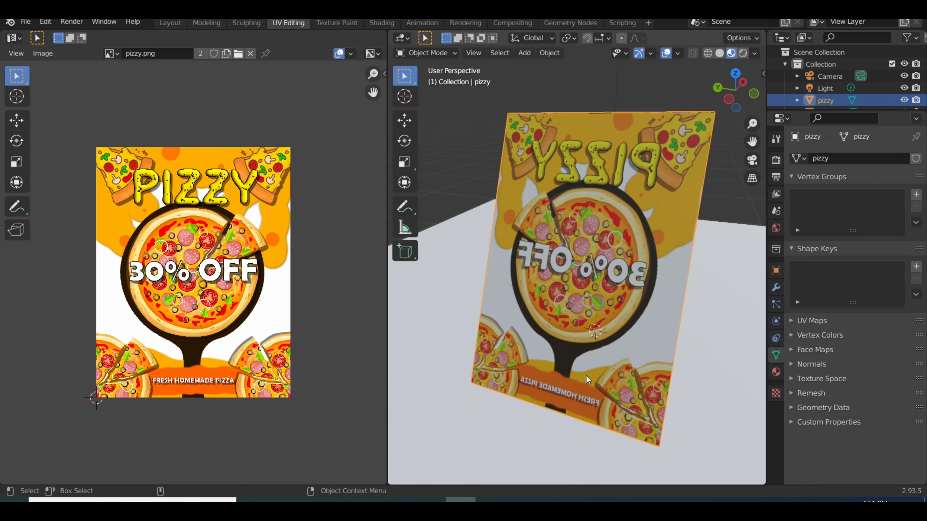
scroll(604, 361, down, 2)
- Mirror the back panel's UVs along X so the poster text reads correctly, and return to Object Mode
key(Tab)
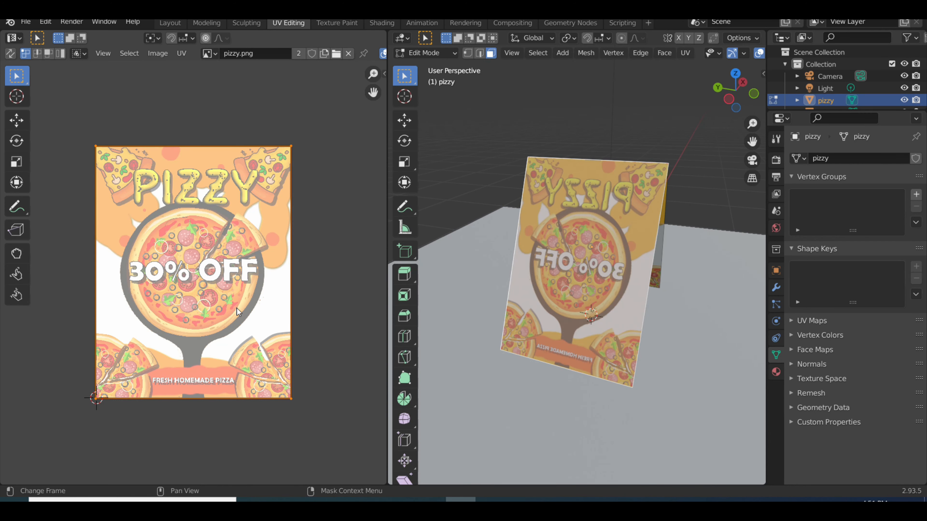
right_click(212, 244)
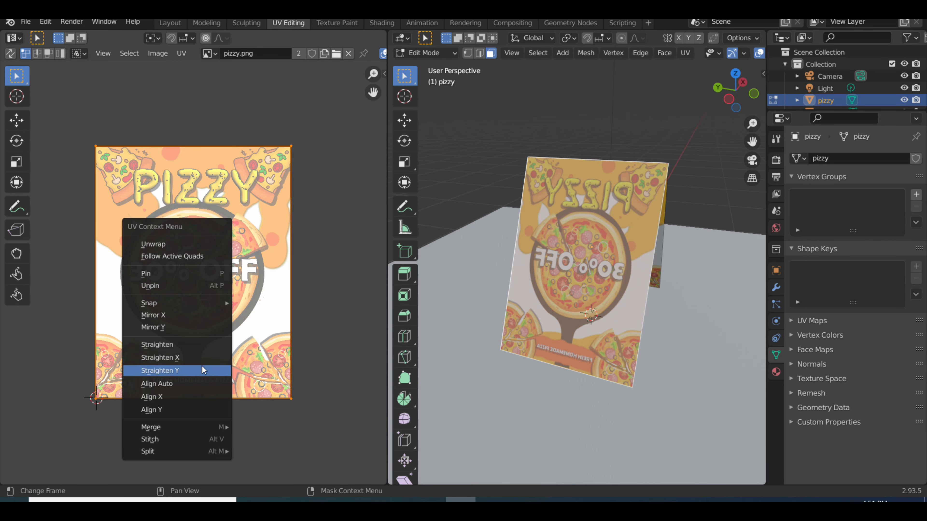
click(209, 317)
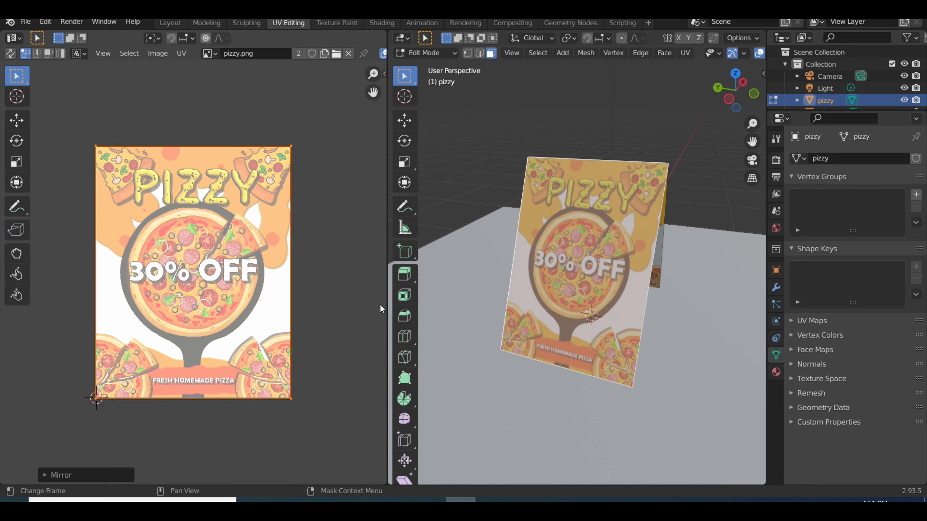
key(Tab)
drag(499, 295, 451, 281)
scroll(626, 303, down, 1)
drag(626, 303, 595, 299)
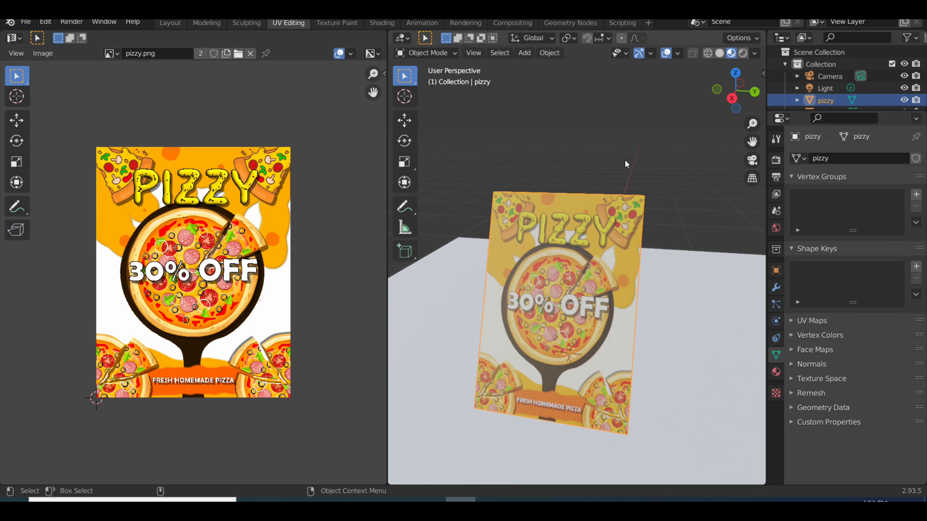
- Add a Solidify modifier to the pizzy table tent to give its panels thickness
click(626, 161)
drag(668, 225, 539, 261)
click(538, 262)
key(Tab)
key(Tab)
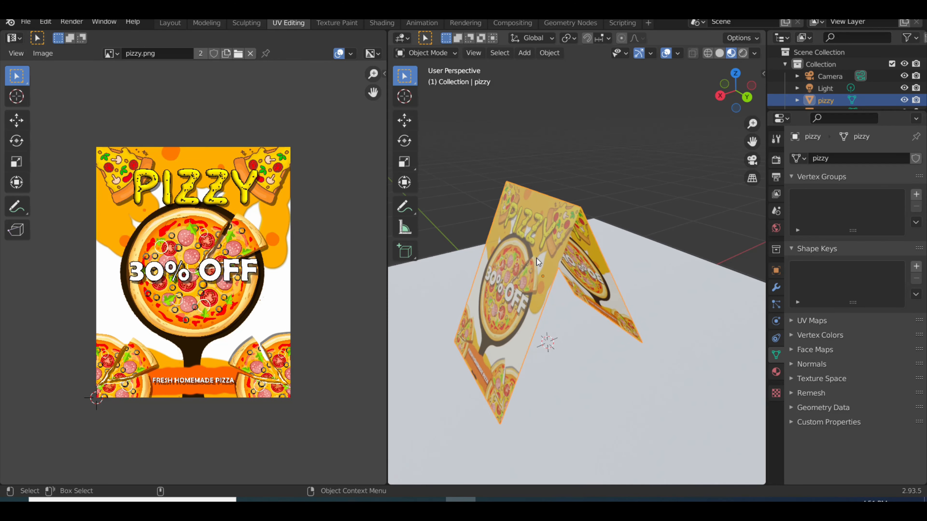
click(776, 288)
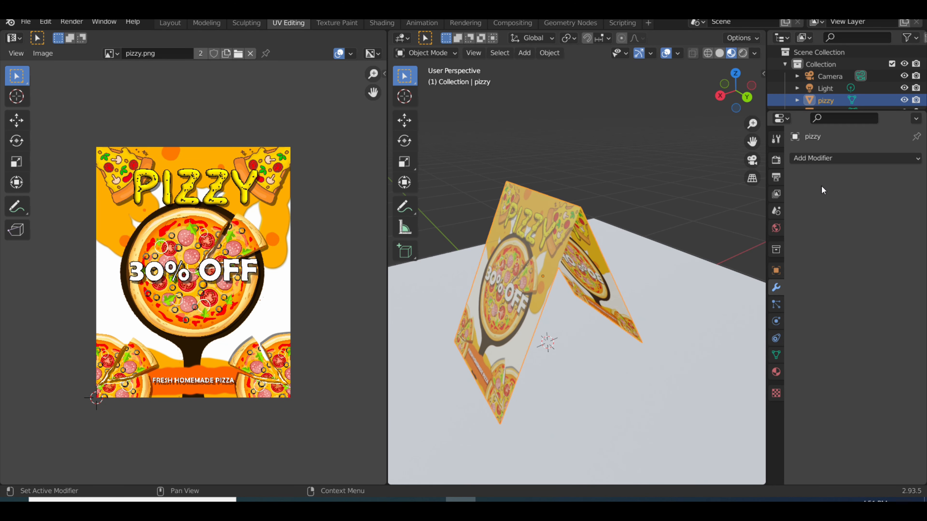
click(831, 158)
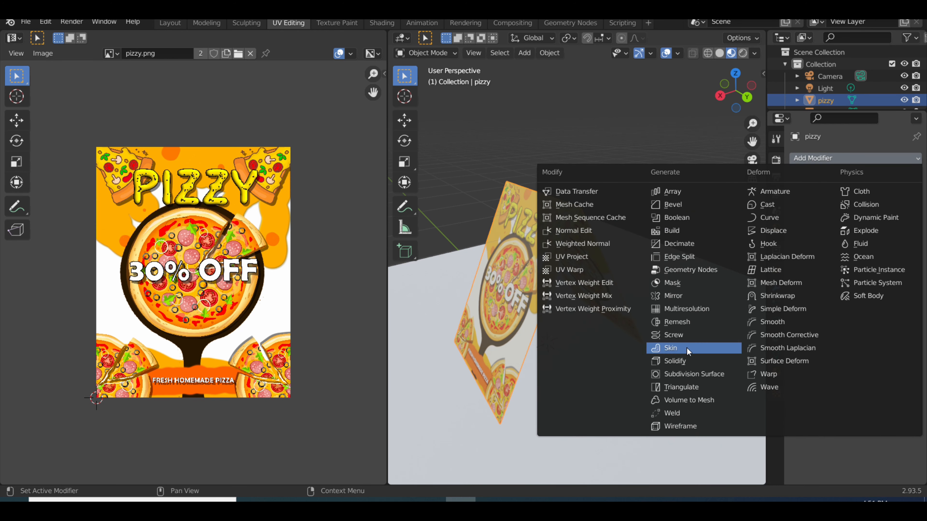
click(684, 362)
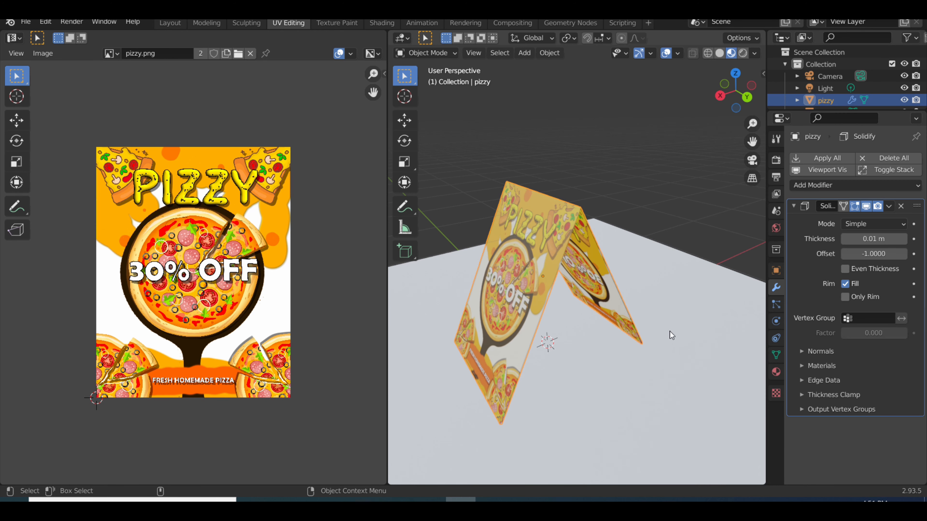
- Add a Bevel modifier to the table tent after the Solidify modifier
click(625, 187)
scroll(625, 189, up, 5)
scroll(597, 216, down, 3)
drag(597, 217, 653, 248)
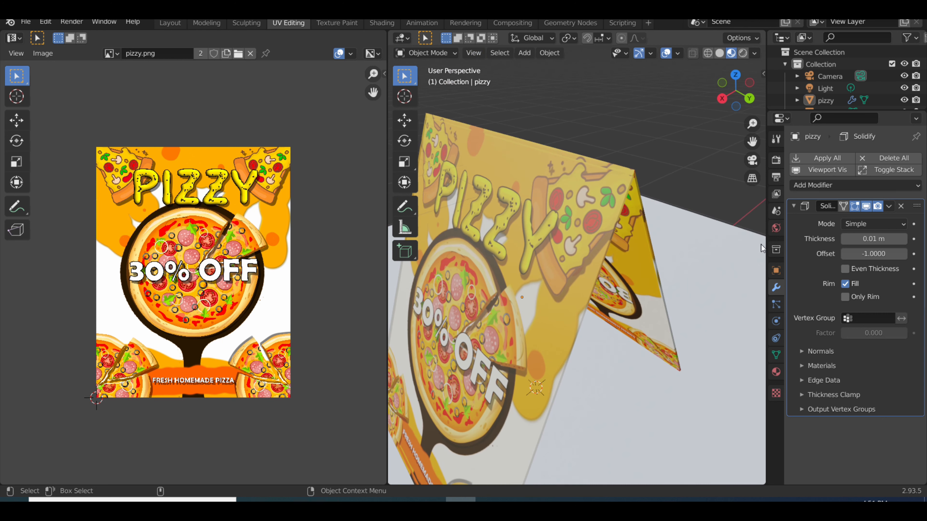
click(819, 205)
click(809, 186)
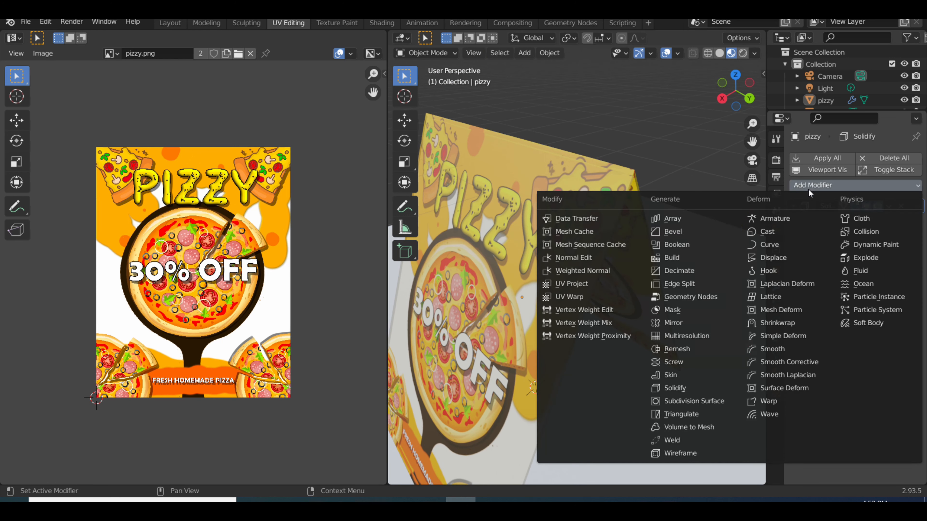
click(701, 235)
scroll(688, 251, down, 4)
drag(687, 250, 672, 251)
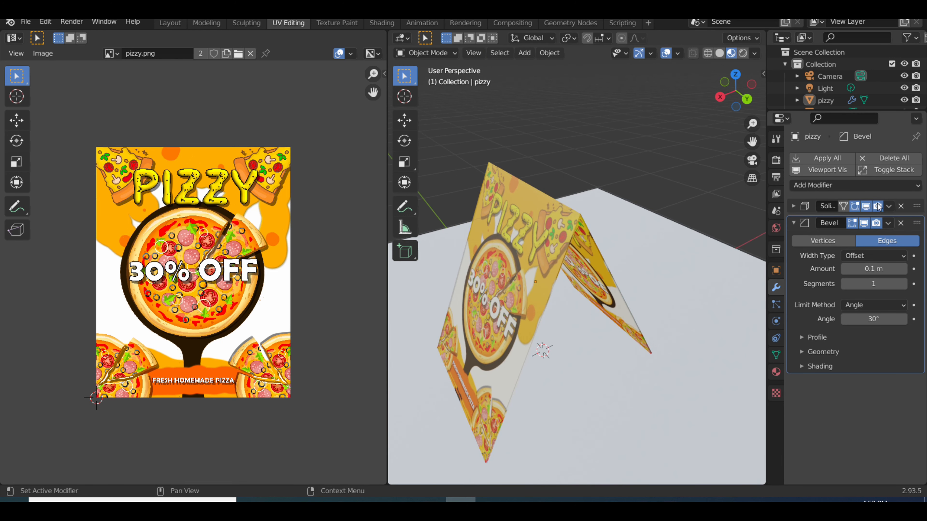
- Apply the Solidify and Bevel modifiers to the table tent mesh
click(891, 206)
click(884, 220)
click(887, 206)
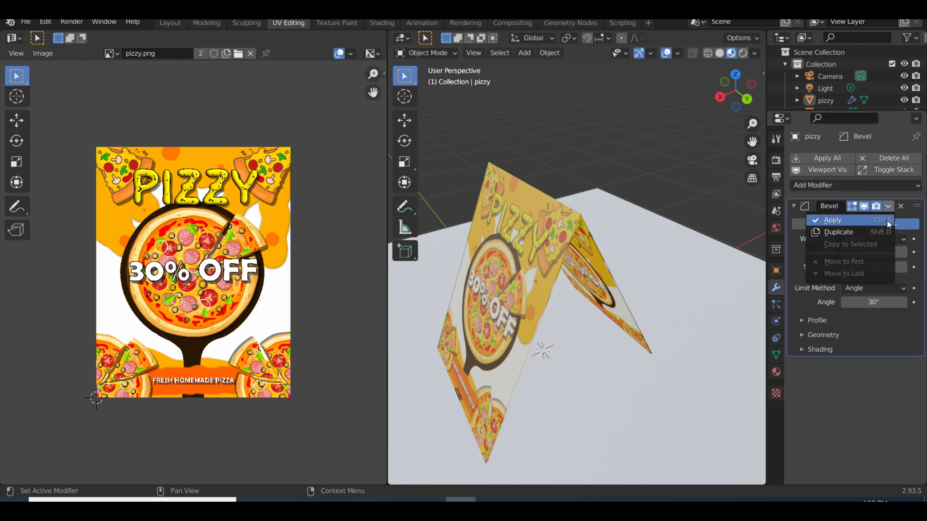
click(887, 220)
- In Edit Mode, add a third material slot to the table tent with a new material named inside cardboard
key(Tab)
drag(690, 260, 606, 263)
key(a)
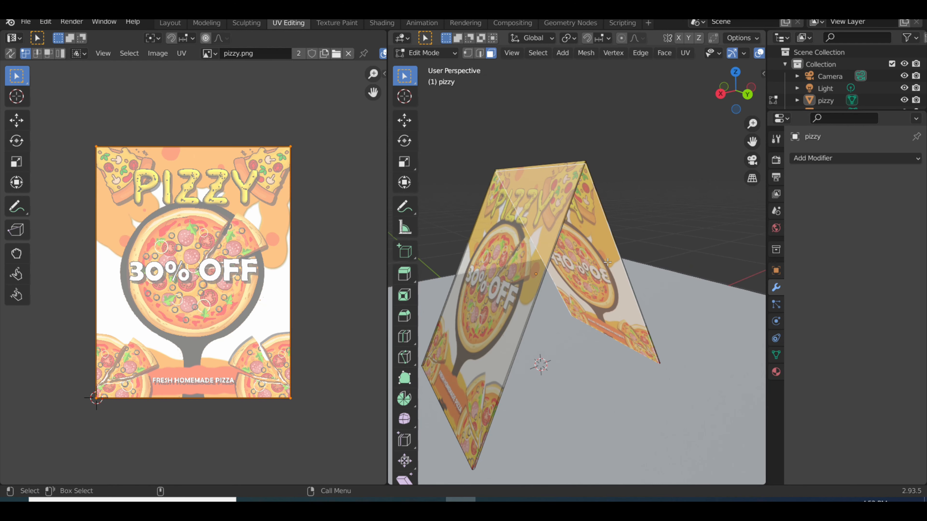
click(776, 372)
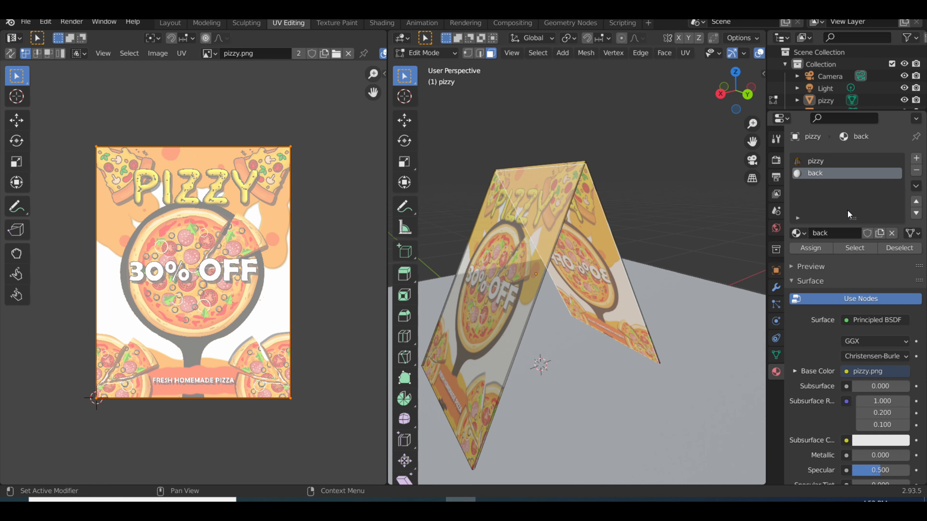
click(916, 159)
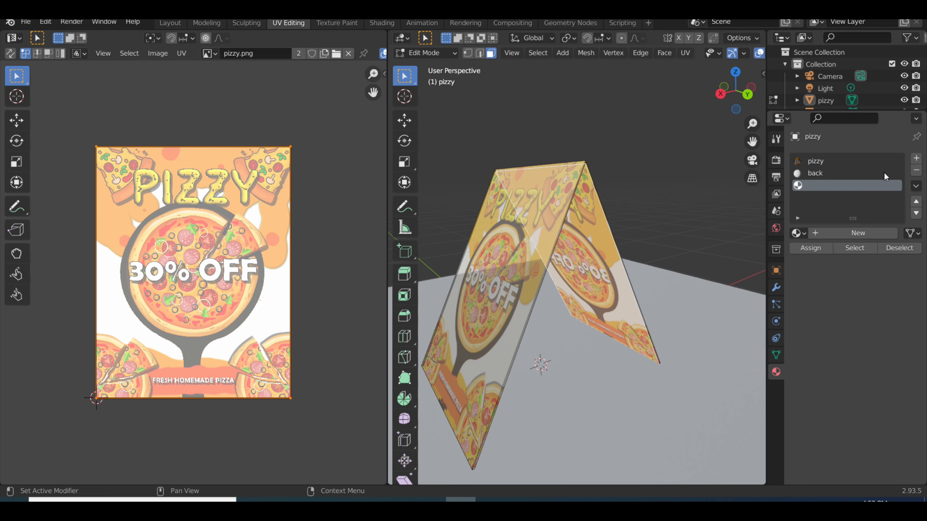
click(820, 234)
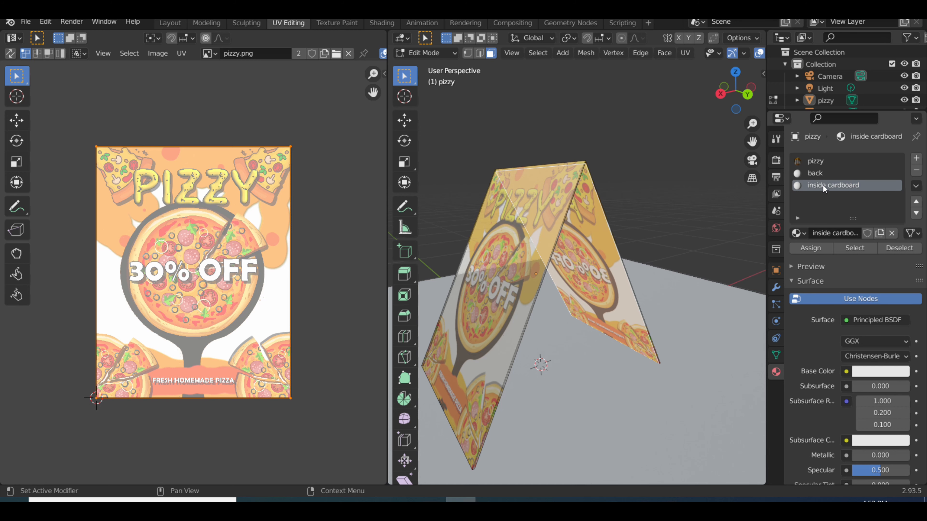
- Assign the inside cardboard material to the inner faces of both panels and return to Object Mode
click(810, 249)
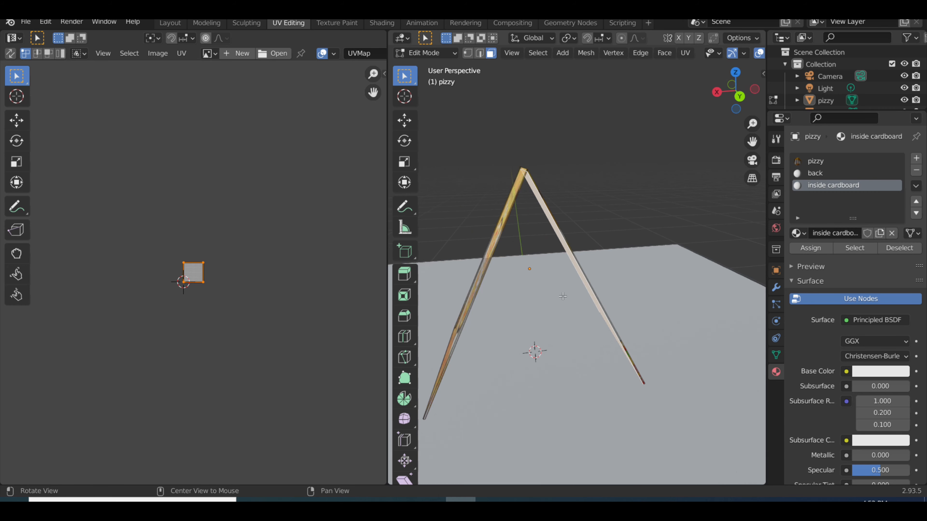
click(825, 161)
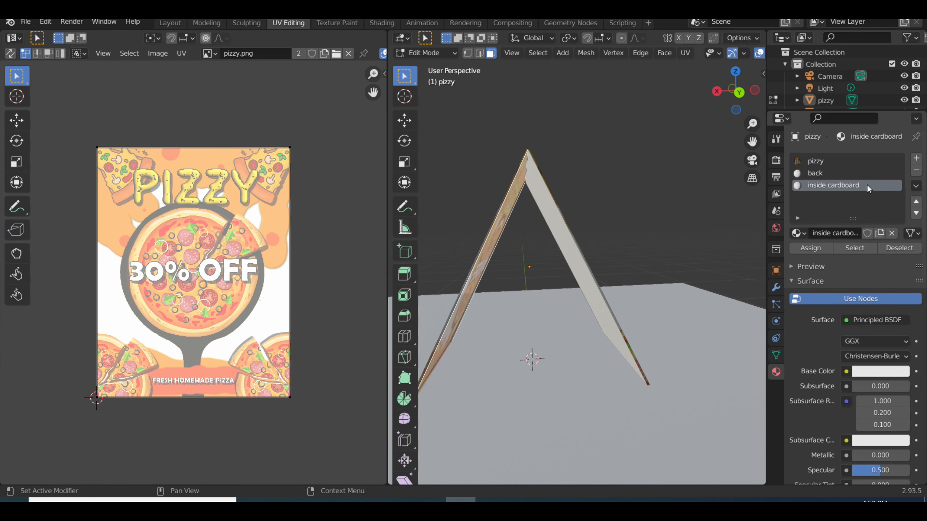
click(809, 249)
drag(627, 239, 696, 312)
key(Tab)
- Create a bottom face between the lower edges of the two panels in Edit Mode and return to Object Mode
click(696, 312)
click(548, 334)
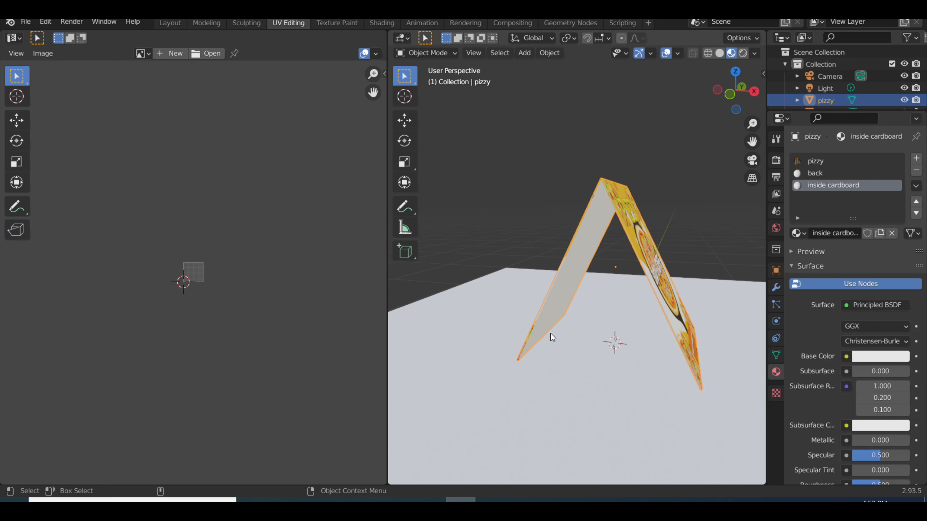
key(Tab)
drag(546, 341, 581, 326)
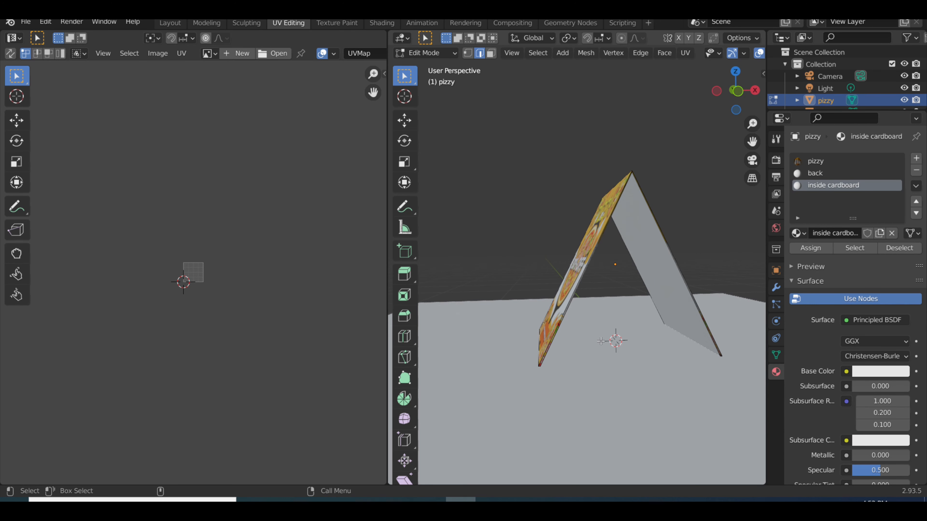
drag(601, 341, 544, 351)
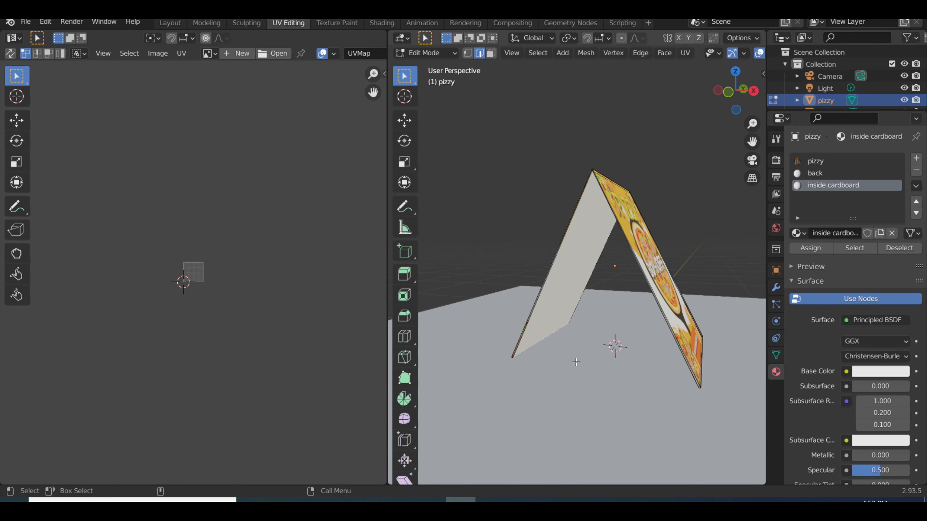
drag(626, 366, 635, 360)
key(Tab)
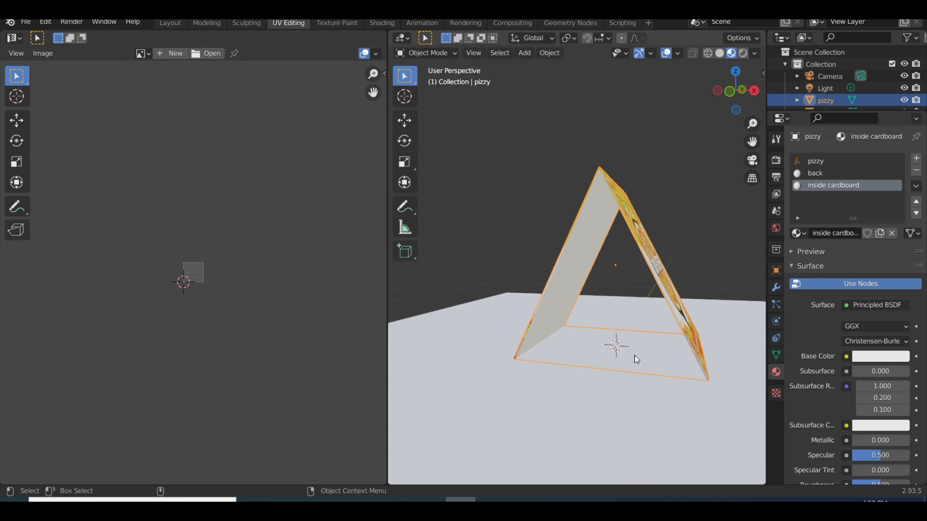
- Raise the table tent by about 0.024 m along Z above the ground plane
key(g)
key(z)
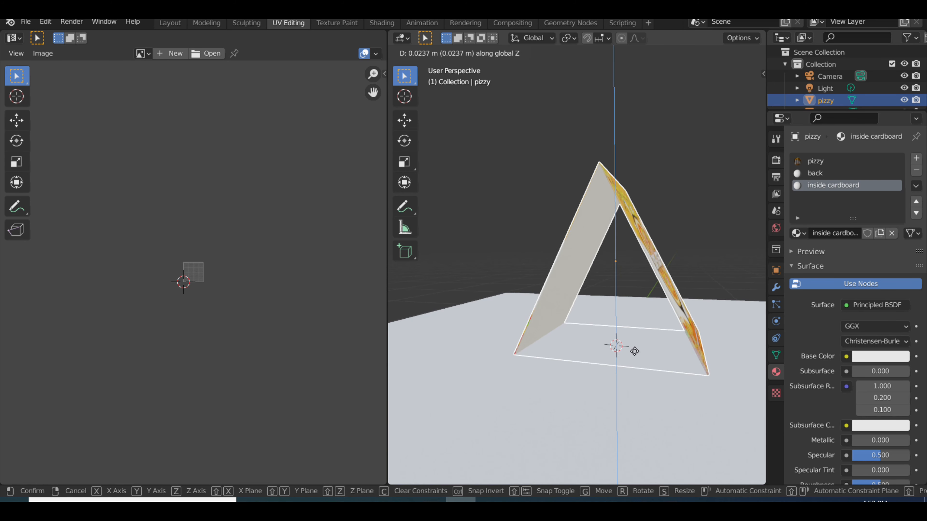
click(635, 351)
- Set the inside cardboard material's Base Color to light tan (H 0.094, S 0.491, V 0.800) for the tent's inner and bottom faces
click(700, 274)
drag(699, 274, 728, 286)
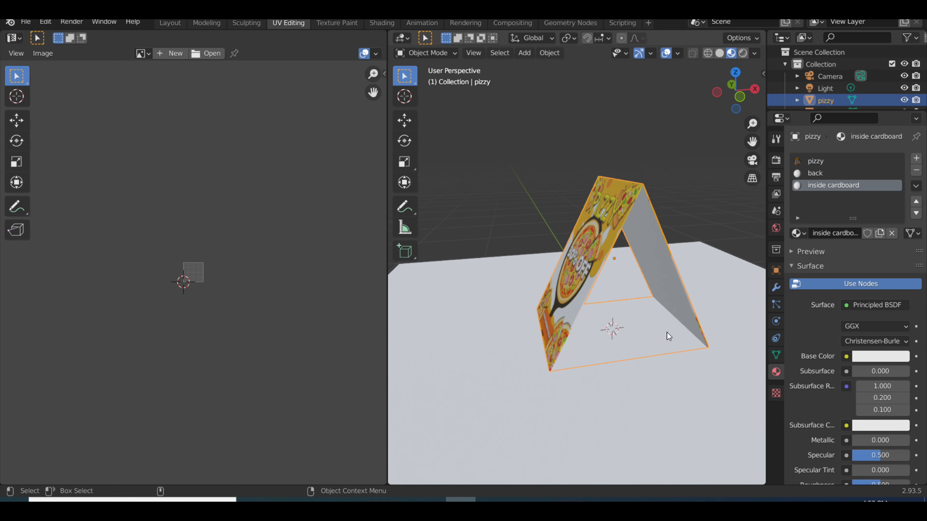
key(Tab)
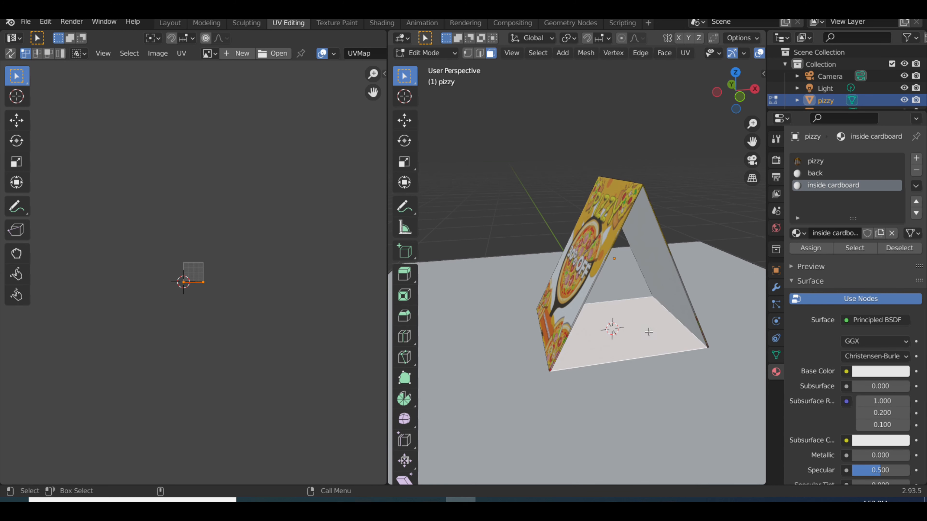
key(Tab)
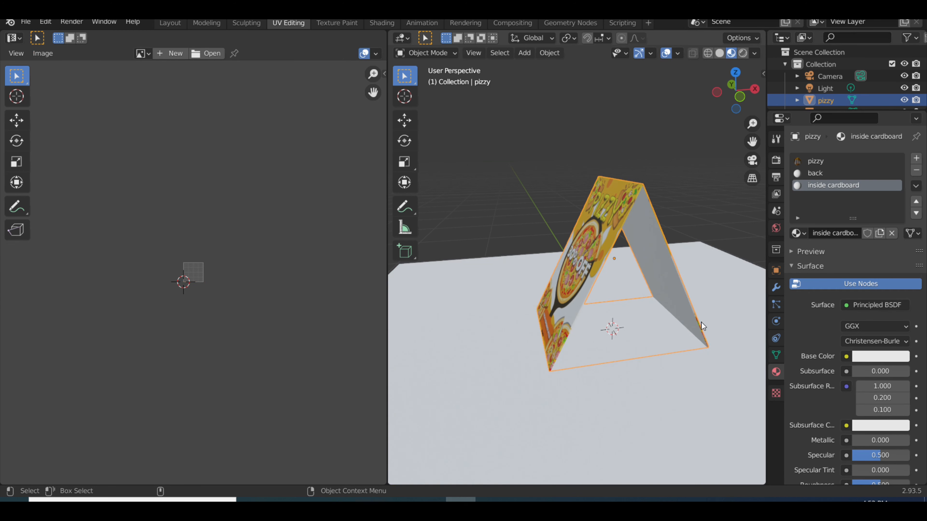
drag(701, 322, 661, 326)
click(867, 357)
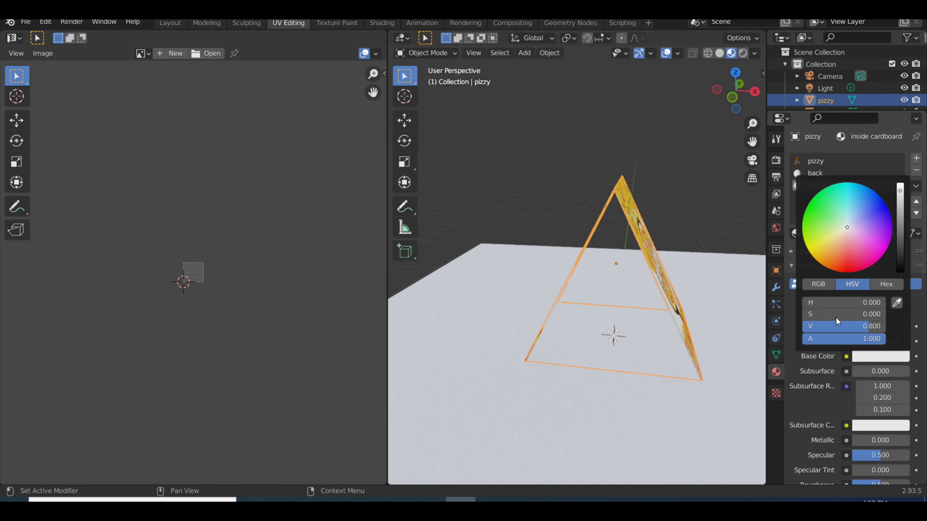
click(840, 237)
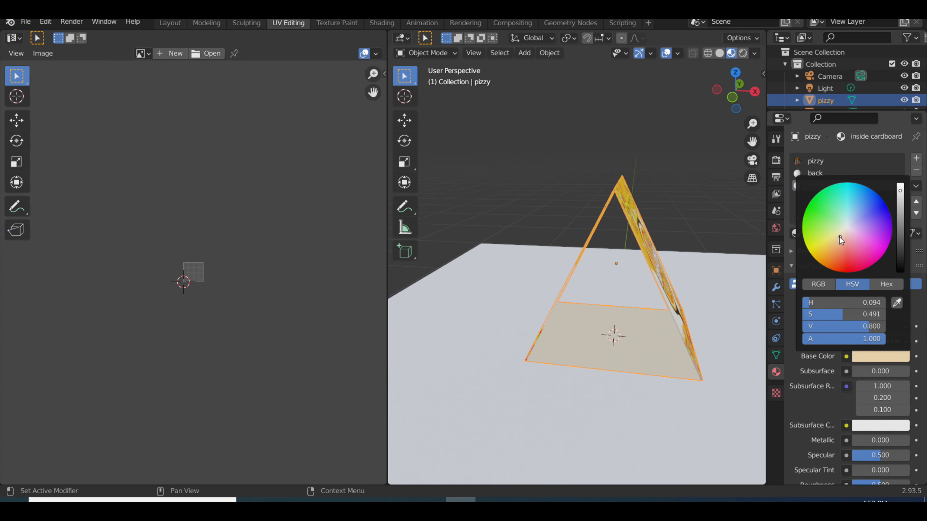
- Give the ground plane a new material with Roughness 0.000 and a faintly warm off-white Base Color
drag(705, 207, 673, 316)
click(674, 397)
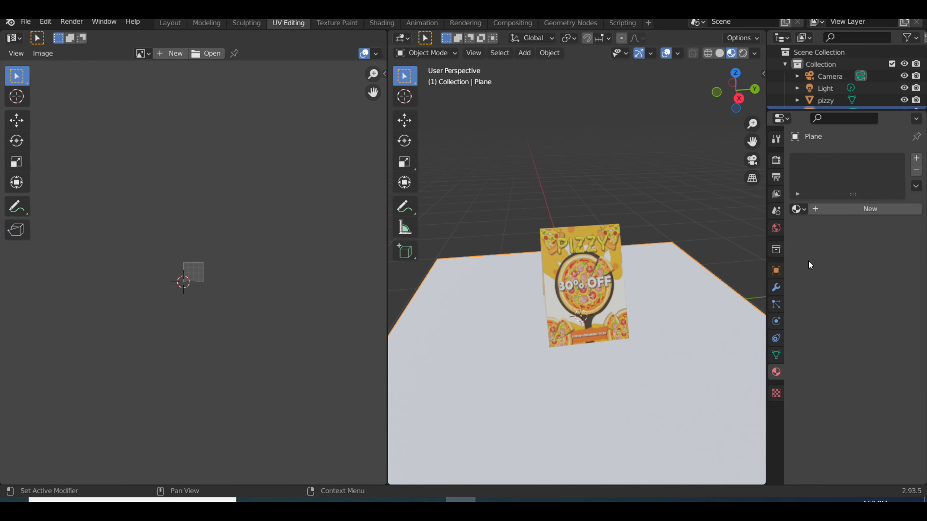
click(835, 207)
scroll(837, 358, down, 4)
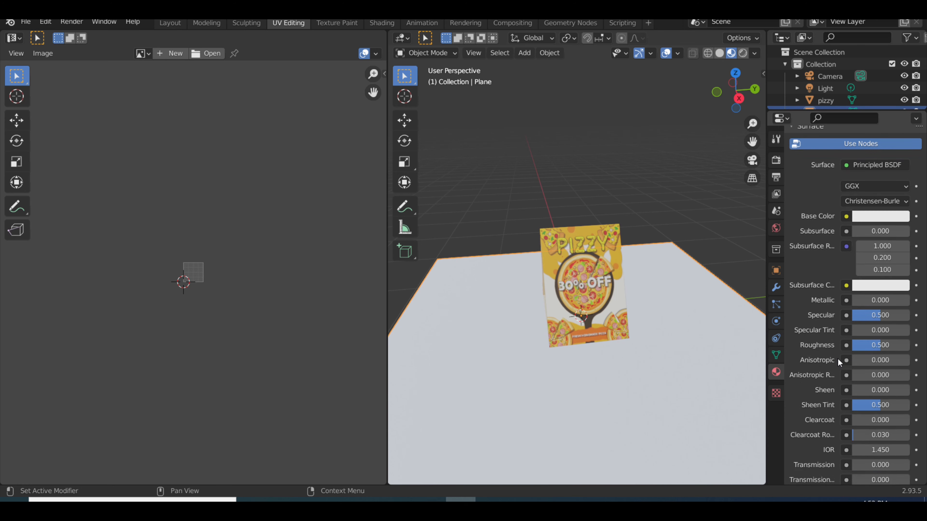
drag(872, 329, 850, 327)
scroll(637, 353, up, 2)
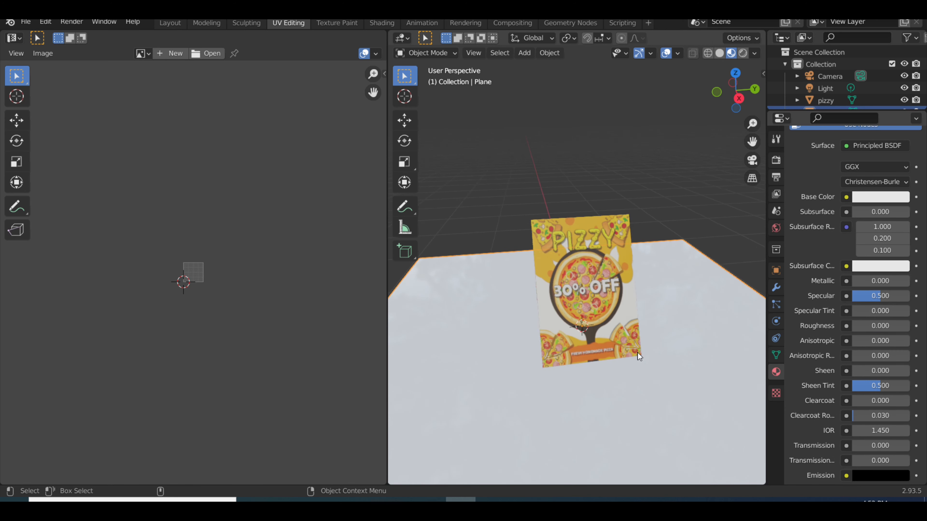
drag(637, 352, 686, 336)
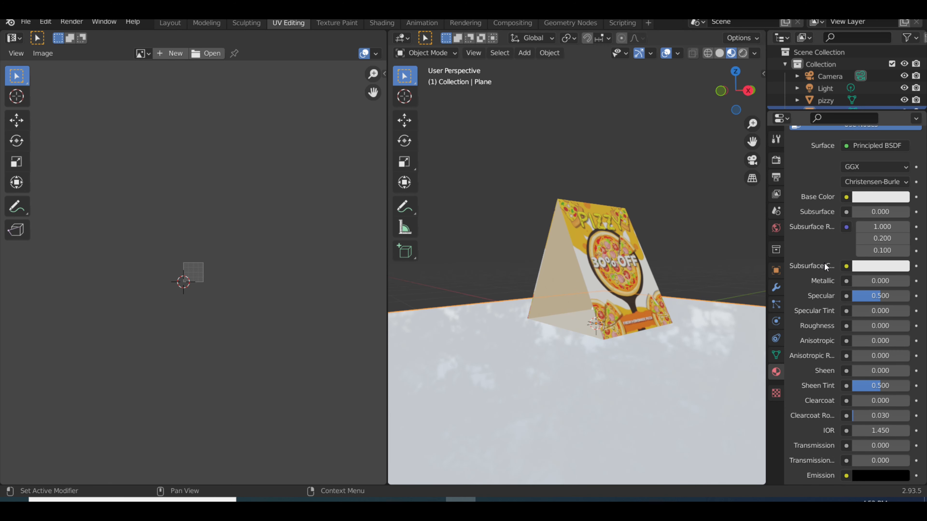
click(887, 199)
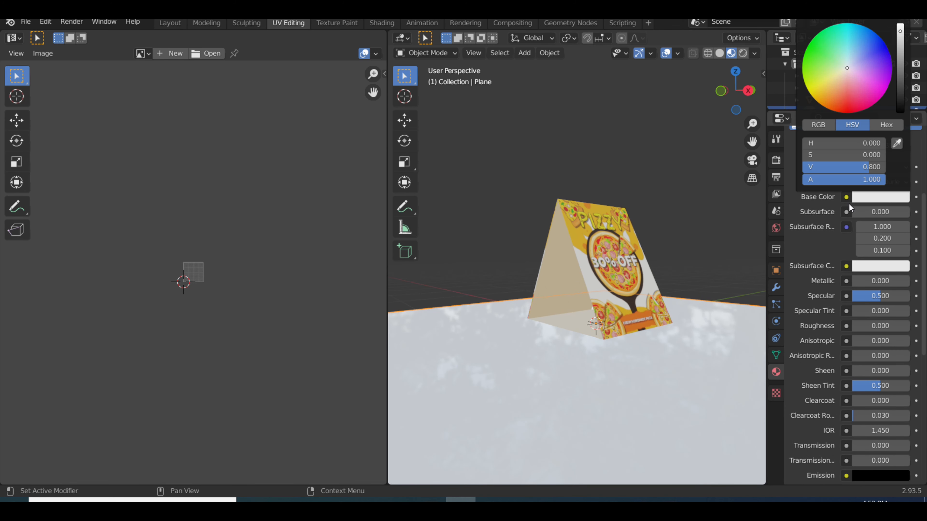
click(844, 74)
- Narrow the table tent by scaling it to about 0.66 along the global X axis
drag(704, 115, 624, 281)
click(592, 282)
scroll(592, 282, up, 3)
click(630, 255)
click(623, 282)
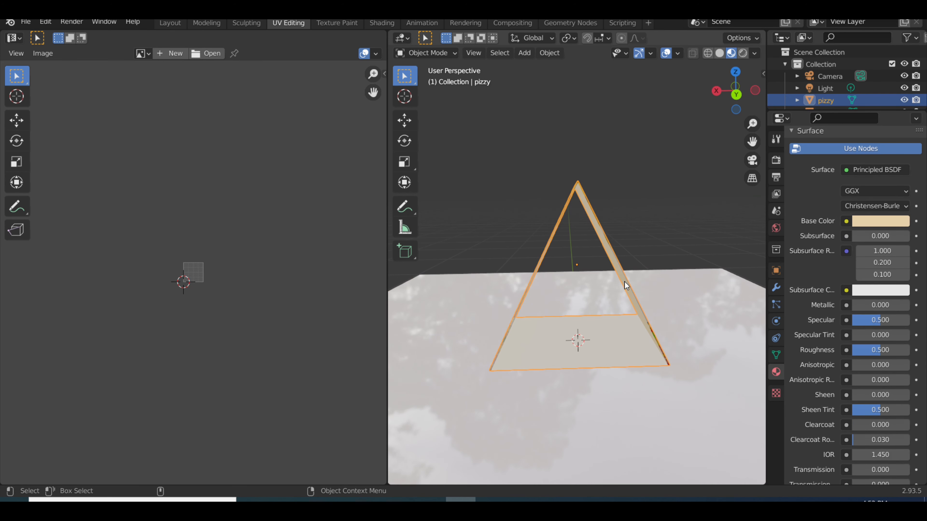
key(s)
key(x)
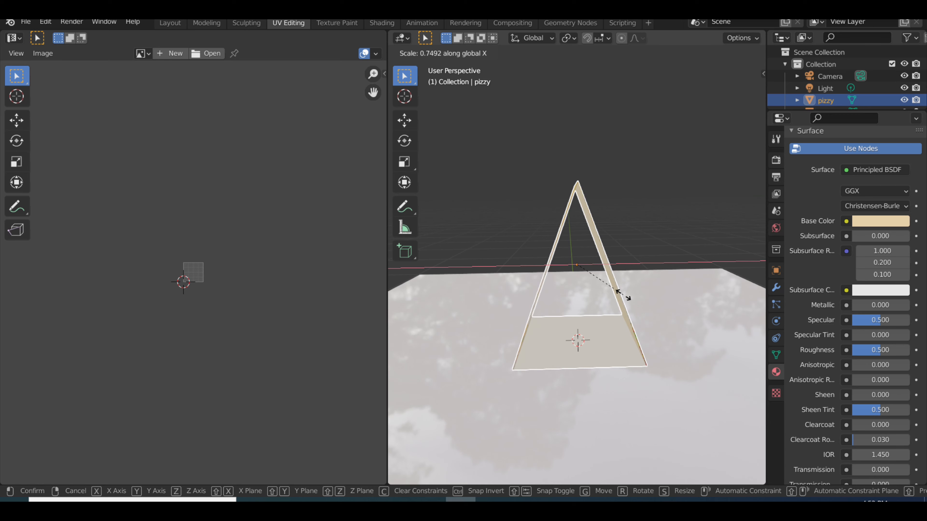
click(613, 297)
- Deselect the table tent and save the file table tent 11.blend
drag(647, 290, 598, 294)
click(666, 208)
drag(666, 207, 765, 298)
scroll(595, 280, up, 1)
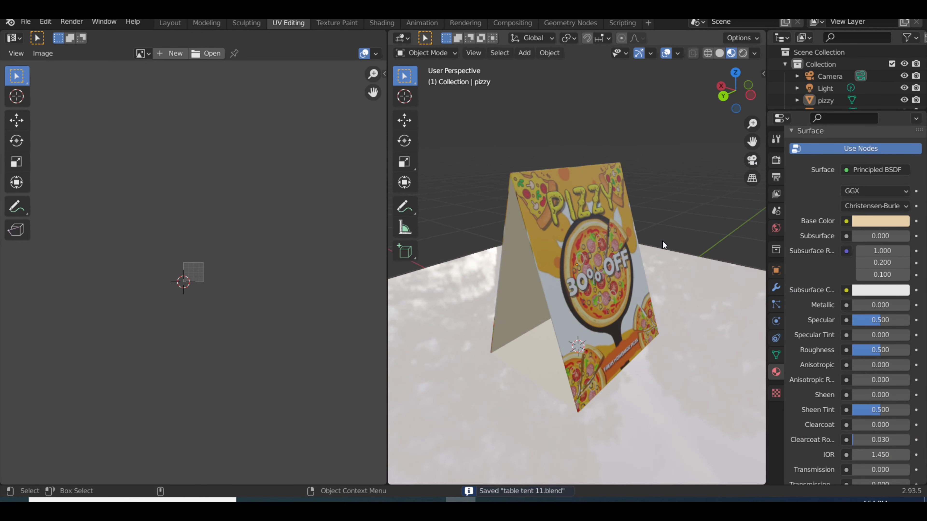
- Show the table tent with Material Preview shading in the Layout workspace and save the file again
click(179, 26)
drag(313, 91, 205, 258)
click(732, 53)
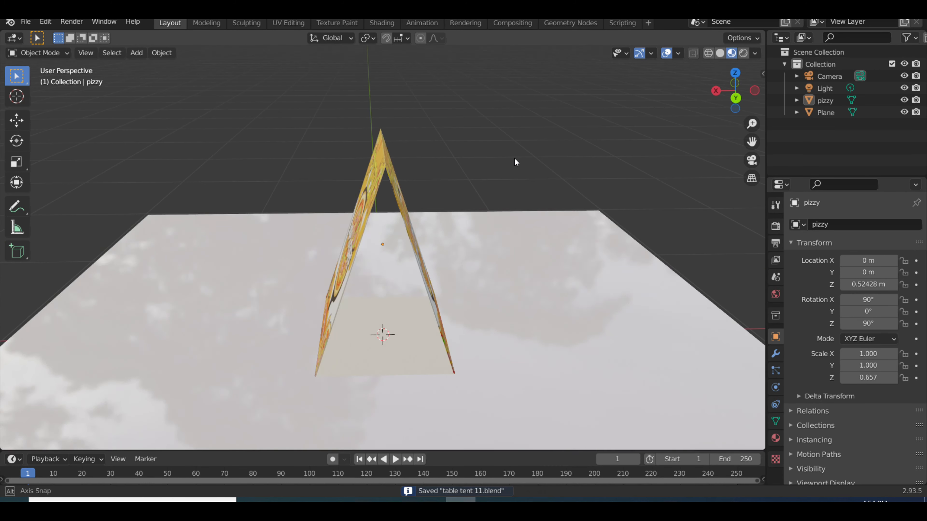
mouse_move(515, 159)
mouse_down()
mouse_move(708, 155)
mouse_move(412, 283)
mouse_move(688, 341)
mouse_move(97, 334)
mouse_move(743, 360)
mouse_up()
scroll(455, 297, down, 4)
scroll(743, 360, down, 2)
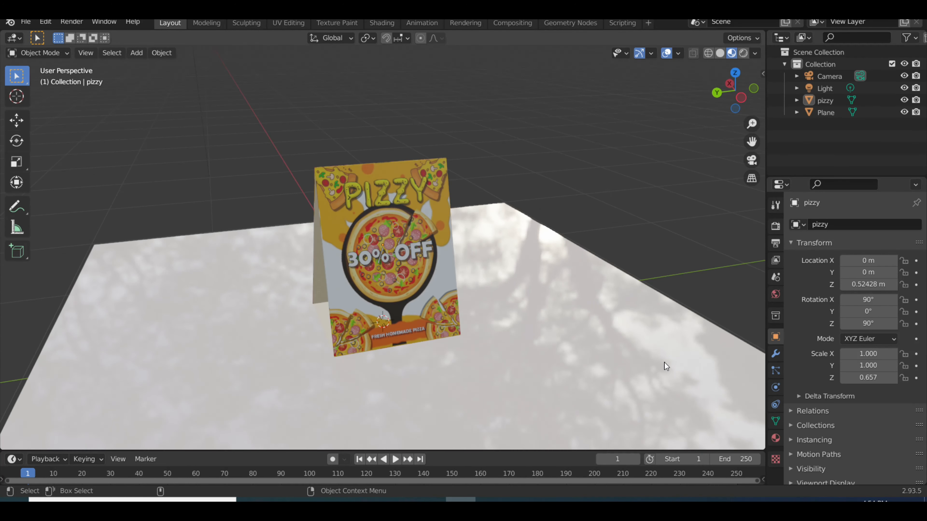
drag(664, 362, 486, 347)
key(ctrl+s)
- Enlarge the ground plane to a uniform scale of about 2.154 and save the file
scroll(478, 337, down, 2)
click(485, 347)
key(s)
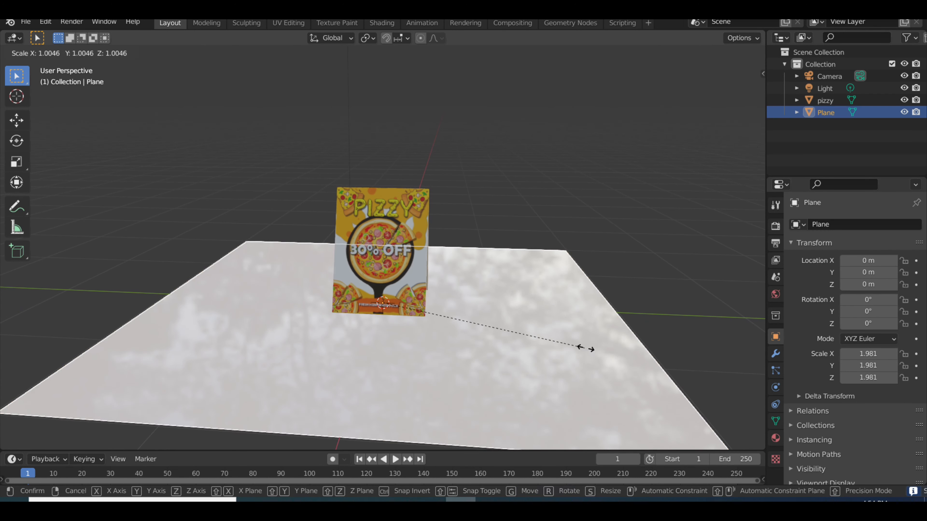
click(593, 313)
- Import the FBX model of a pizza on a round pan and place it beside the table tent
click(25, 22)
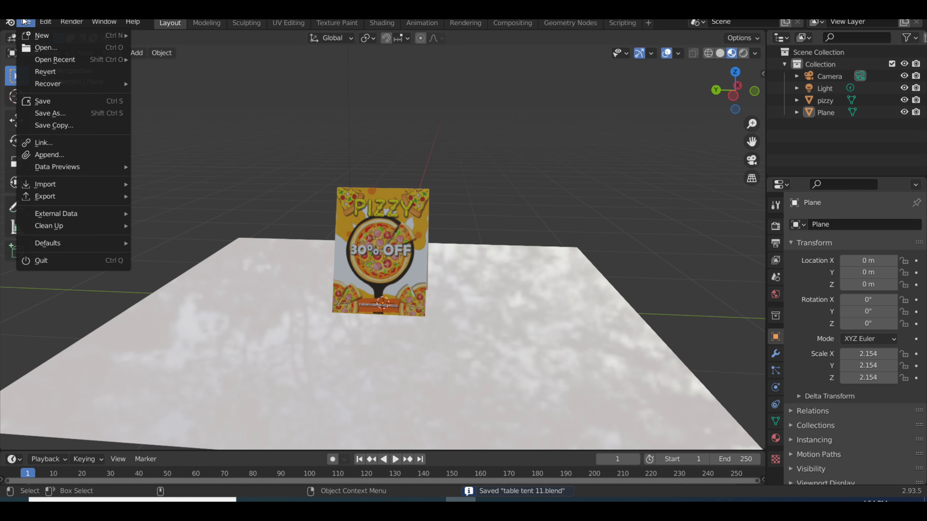
mouse_move(104, 194)
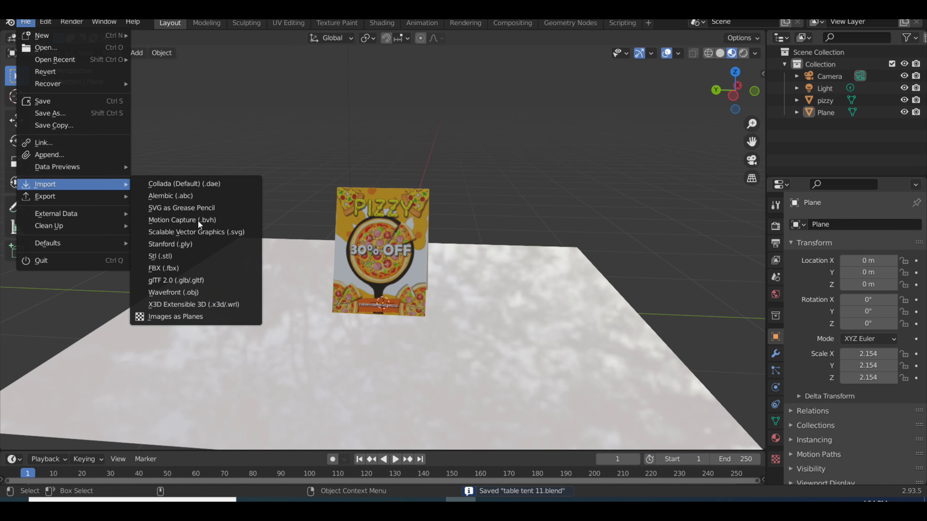
click(192, 270)
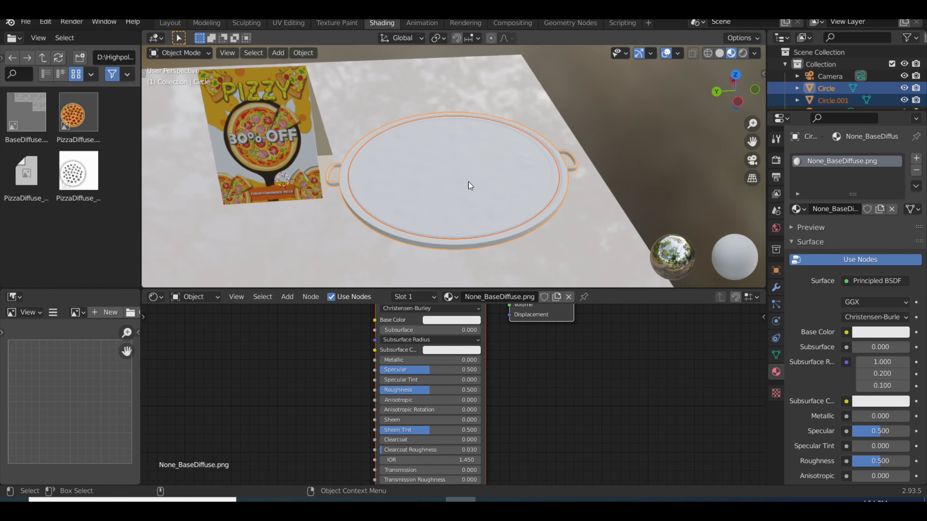
- Add PizzaDiffuse.png to the pizza's material and connect it to the shader's Base Color
click(468, 182)
drag(79, 112, 250, 353)
drag(292, 350, 374, 320)
- Add the blue normal-map image to the pizza's material, route it into the shader, and save the file
drag(26, 170, 263, 439)
scroll(304, 402, down, 4)
scroll(369, 426, up, 3)
drag(403, 389, 314, 401)
key(shift+a)
drag(494, 404, 512, 409)
drag(377, 399, 439, 440)
click(342, 478)
click(341, 439)
key(ctrl+s)
- Add the black-and-white pizza map image to the pizza's material and connect it to the Principled BSDF
click(78, 171)
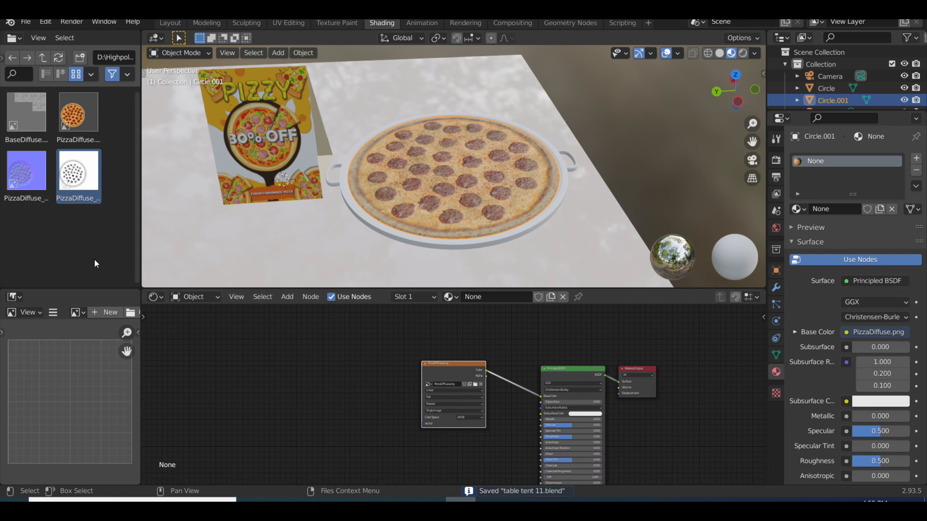
drag(79, 171, 369, 425)
scroll(448, 396, up, 3)
drag(456, 368, 348, 308)
drag(432, 444, 562, 436)
drag(394, 435, 434, 354)
- Add the BaseDiffuse image to the pizza's material and connect it to the Principled BSDF
drag(26, 112, 395, 438)
scroll(454, 431, down, 1)
drag(472, 445, 555, 443)
scroll(482, 425, down, 1)
- Connect BaseDiffuse.png to the pan material's Base Color and set its Metallic to 1.000
click(459, 242)
scroll(456, 369, down, 2)
drag(27, 112, 389, 321)
drag(441, 326, 548, 334)
scroll(570, 350, up, 4)
drag(606, 335, 675, 335)
- Set the pan material's Roughness to 0.224
drag(505, 228, 458, 184)
click(458, 185)
key(x)
click(532, 216)
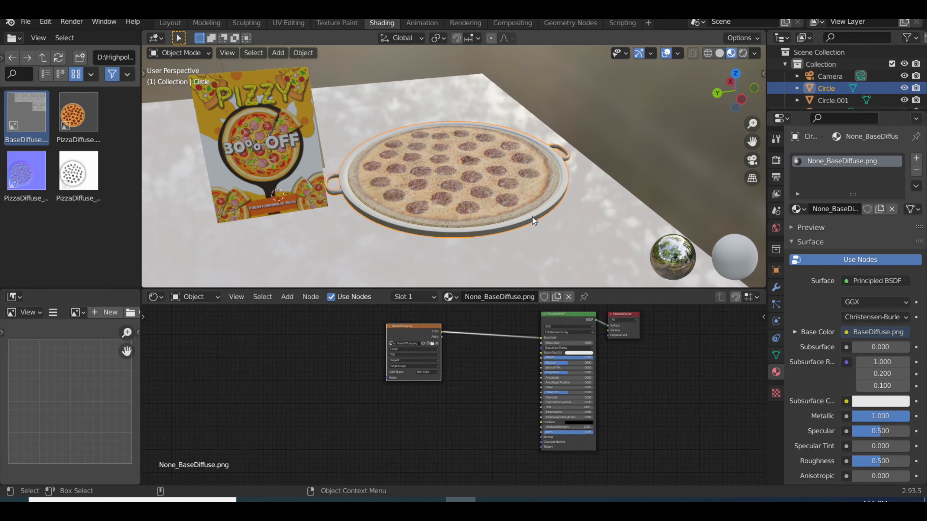
scroll(570, 372, up, 3)
drag(653, 357, 629, 357)
- Enable Ambient Occlusion, Bloom, Screen Space Reflections and Motion Blur for the Eevee render and save the file
click(776, 160)
click(801, 239)
click(801, 328)
click(801, 372)
click(801, 386)
click(792, 387)
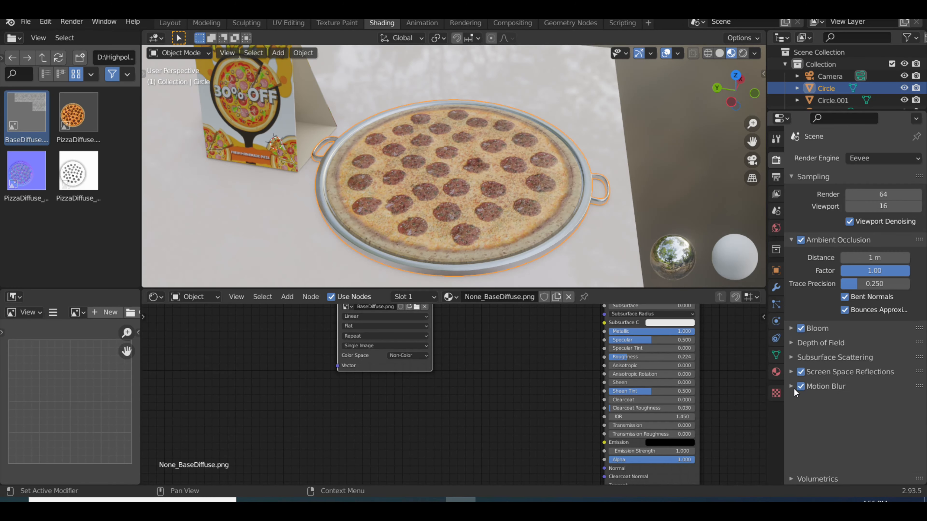
scroll(799, 393, down, 3)
key(ctrl+s)
- Inspect the pizza with Rendered shading, hiding the table tent and unhiding it again
click(743, 53)
drag(540, 165, 600, 160)
click(288, 186)
key(h)
key(ctrl+s)
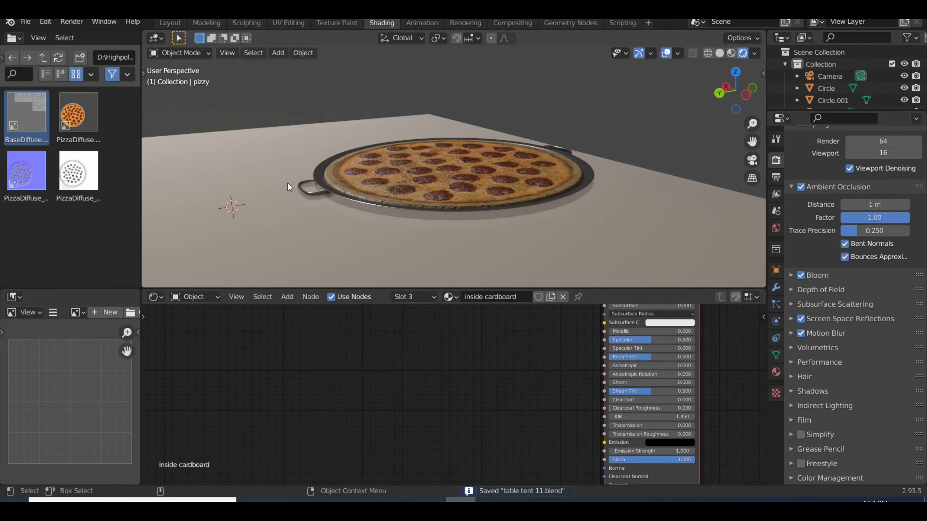
key(alt+h)
- Reposition the pizza and its pan, scale them together to 0.793, and return to the Layout workspace
key(g)
click(600, 219)
click(620, 204)
shift+click(671, 216)
key(s)
click(685, 226)
click(170, 22)
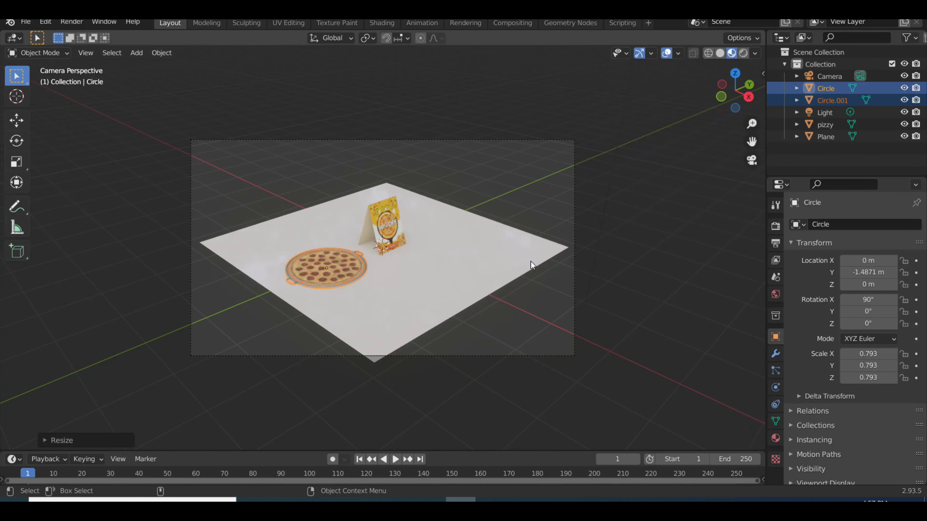
- Look through the camera, lock the camera to the view and aim it at the table tent and pizza
click(574, 255)
key(n)
click(759, 127)
click(690, 205)
click(689, 217)
drag(453, 252, 477, 262)
scroll(467, 284, down, 2)
- Move the pizza and its pan together to about X -0.701 m and Y -1.165 m beside the table tent
click(477, 244)
shift+click(477, 250)
key(g)
key(x)
click(463, 292)
key(g)
key(y)
click(445, 327)
- Reframe the camera closer on the table tent with the pizza in front and save the file
scroll(469, 248, up, 4)
drag(445, 327, 414, 228)
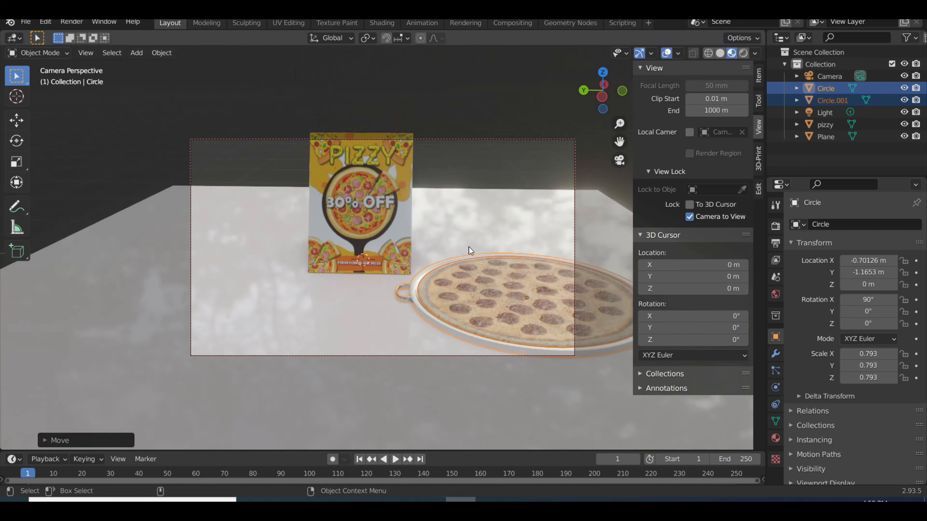
click(411, 292)
scroll(414, 228, down, 4)
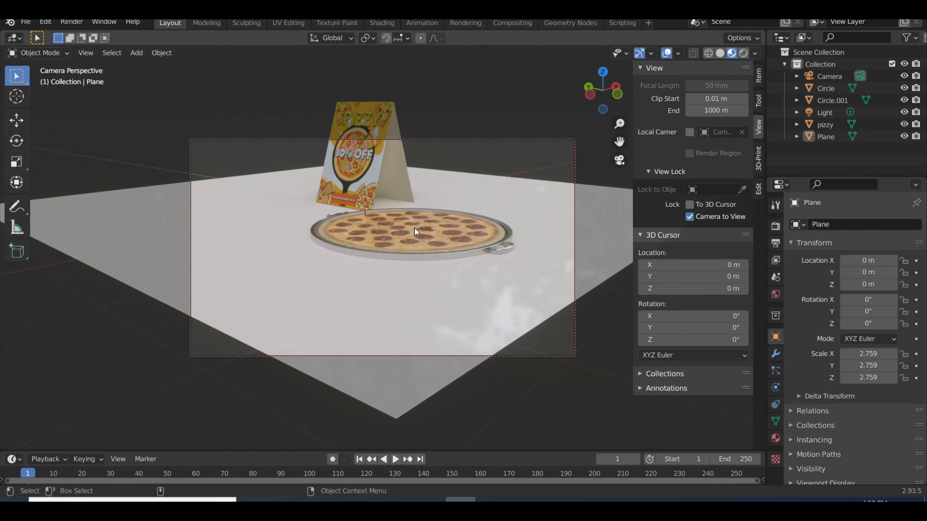
scroll(414, 228, up, 4)
key(ctrl+s)
- Enable depth of field on the camera, set Passepartout to 1.000, show the Thirds guide and save the adjusted framing
click(574, 263)
click(775, 387)
click(790, 373)
click(791, 431)
drag(881, 445, 909, 445)
click(799, 462)
click(844, 367)
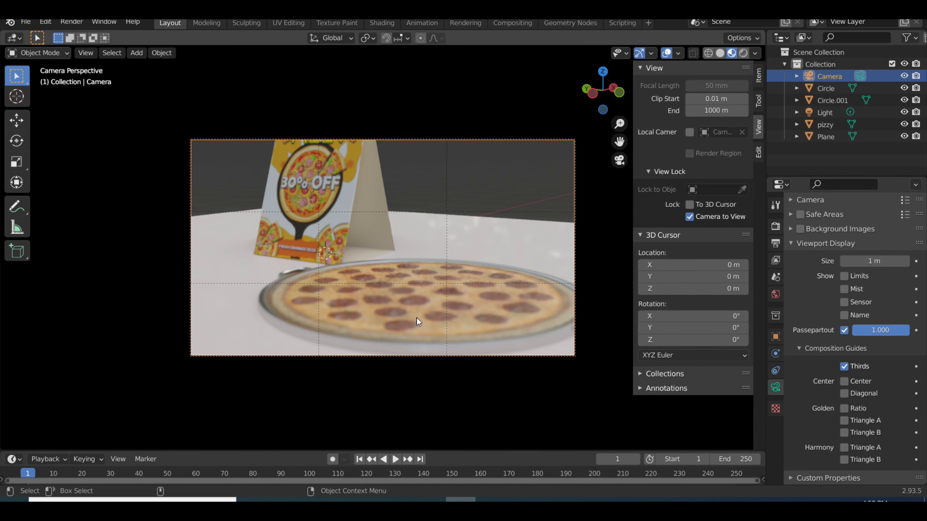
drag(416, 318, 389, 301)
key(ctrl+s)
- Add an Environment Texture node to the World shader and connect its Color to the Background color
click(382, 23)
click(195, 297)
click(196, 323)
key(shift+a)
click(328, 387)
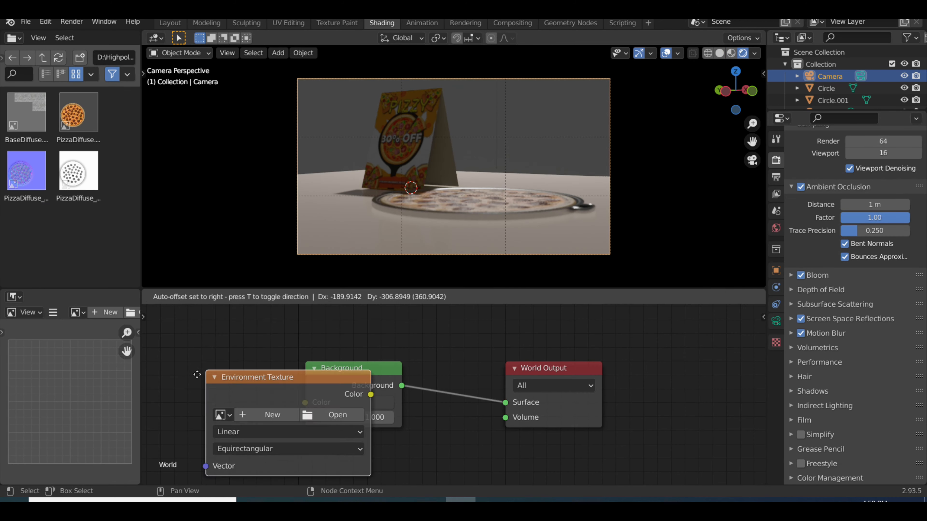
click(146, 380)
drag(294, 405, 402, 395)
- Load the restaurant interior environment image into the Environment Texture
click(324, 399)
click(332, 87)
click(332, 87)
click(332, 88)
double_click(335, 248)
double_click(516, 146)
double_click(607, 146)
- Show the scene with Rendered shading in the Layout workspace, outside the camera view
click(170, 23)
click(742, 54)
key(KP_0)
drag(433, 244, 450, 261)
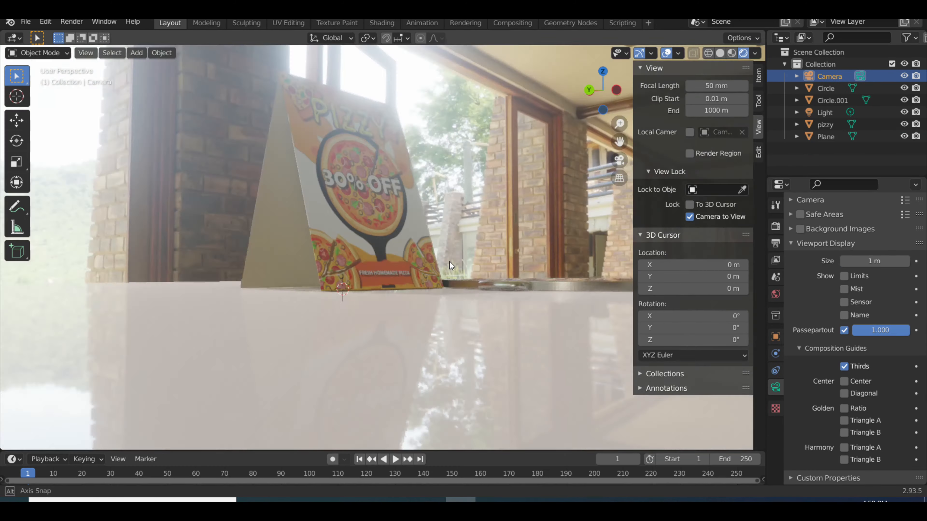
key(shift+a)
mouse_move(259, 265)
click(388, 312)
key(s)
click(522, 253)
key(Delete)
- Add a Bezier circle around the table tent and pizza and scale it to about 2.9
key(shift+a)
key(s)
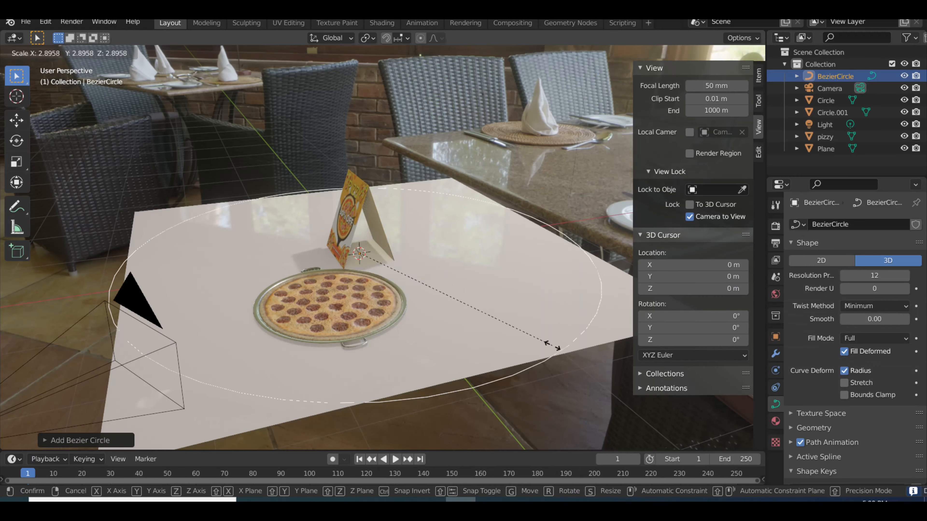
click(552, 345)
- Give the camera a Follow Path constraint targeting BezierCircle with Follow Curve enabled, and look through the camera
click(546, 307)
click(776, 371)
click(854, 225)
click(879, 306)
click(872, 263)
click(861, 287)
key(KP_7)
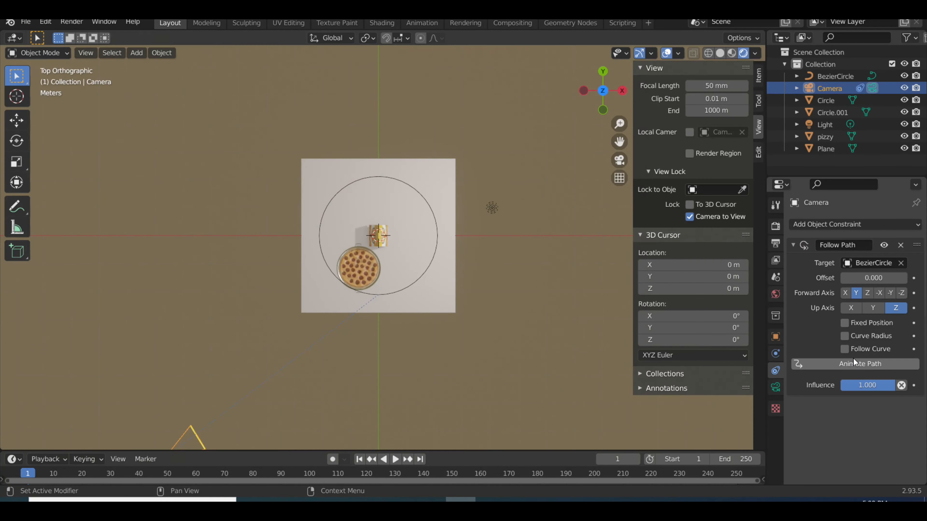
click(844, 349)
key(g)
key(KP_0)
key(g)
click(509, 324)
key(r)
click(508, 322)
key(ctrl+z)
key(ctrl+z)
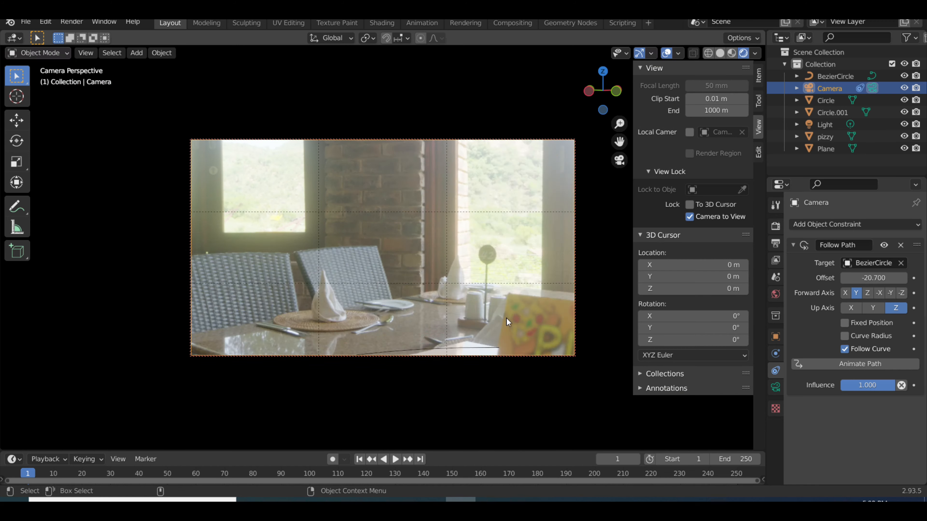
- Move the camera, including along its Z axis, to frame the table tent with the pizza in front
key(g)
click(500, 267)
key(g)
key(z)
key(z)
click(469, 320)
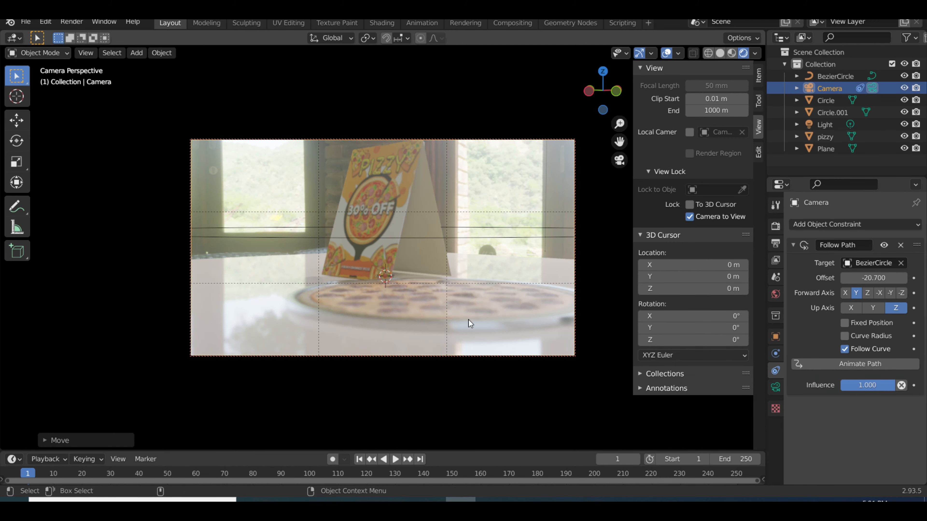
key(w)
key(w)
key(g)
key(z)
click(486, 318)
- Lower the camera's Follow Path Offset to move it around the circle, readjust it along Z and save the file
drag(874, 278, 809, 278)
key(g)
key(z)
click(445, 329)
drag(873, 278, 767, 278)
key(ctrl+s)
- Duplicate the pizza and its pan along Y to the front of the table tent and insert a Location & Rotation keyframe
click(517, 309)
shift+click(516, 315)
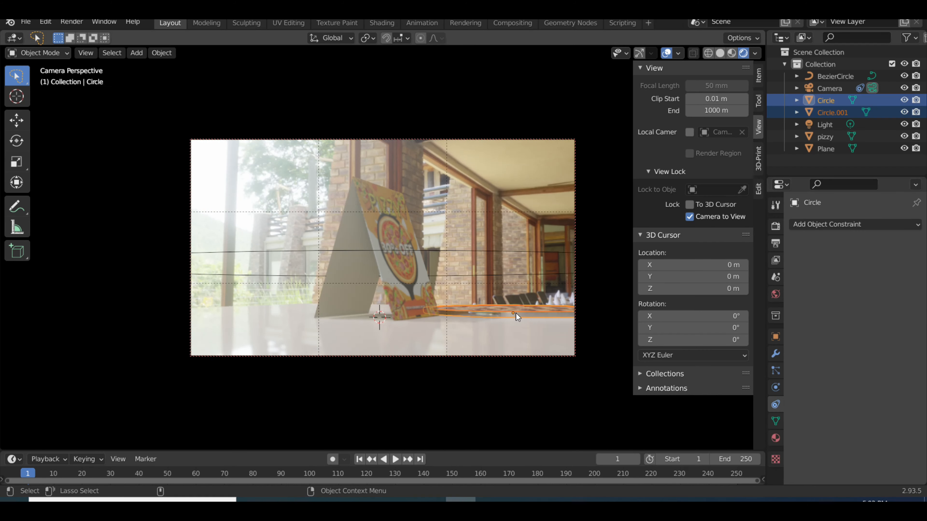
key(shift+d)
key(y)
click(374, 355)
key(i)
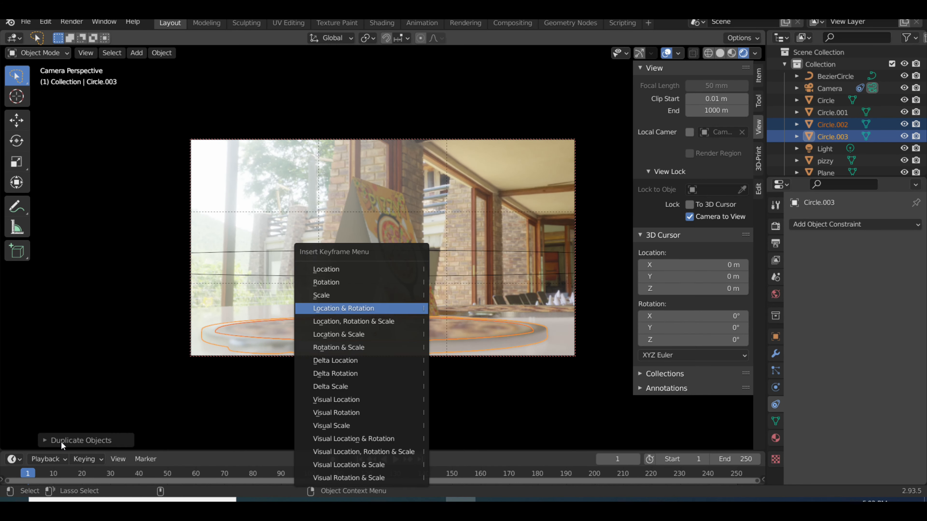
click(365, 306)
- Select the camera, return to the start of the animation at frame 0 and enlarge the timeline area
key(space)
key(space)
click(723, 473)
click(575, 345)
click(13, 473)
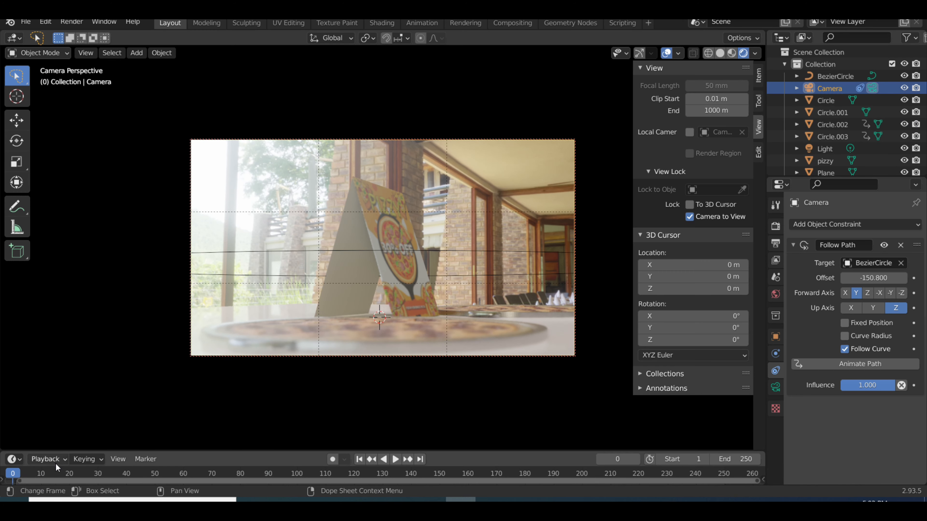
drag(58, 452, 58, 416)
- Go to frame 251 and change the camera's Follow Path Offset to move it around the circle
click(270, 339)
click(190, 322)
click(190, 322)
click(191, 324)
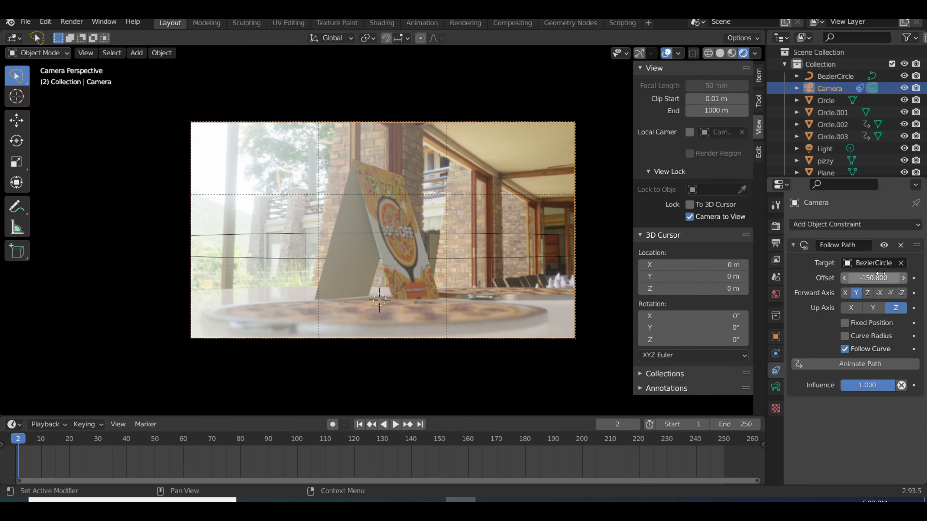
drag(717, 441, 727, 441)
drag(874, 278, 854, 278)
- Duplicate the pizza together with its pan and move the copy about 0.88 m along the global Y axis
click(265, 299)
shift+click(265, 300)
key(shift+d)
key(y)
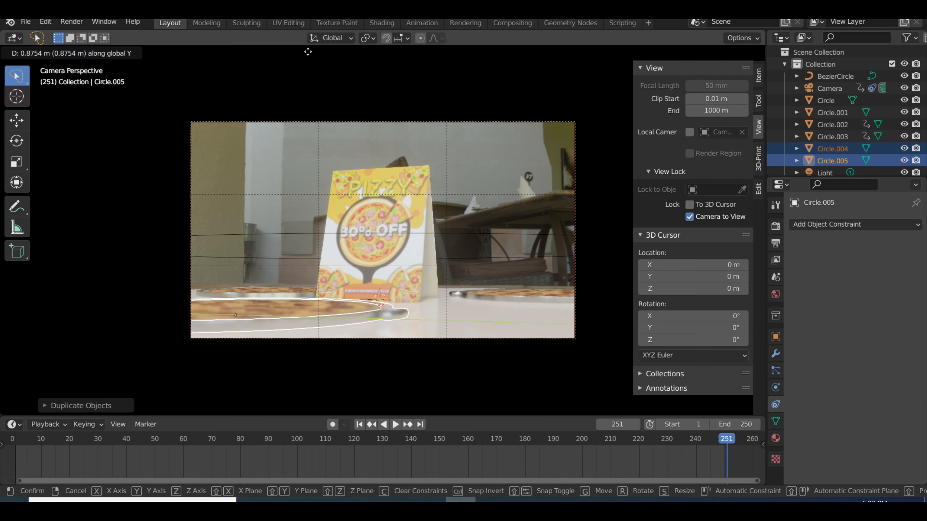
click(306, 52)
click(504, 291)
click(458, 294)
key(r)
key(y)
key(Escape)
shift+click(522, 293)
key(r)
key(y)
key(Escape)
- Adjust the camera's Follow Path Offset at frame 250 and insert a keyframe on it
click(724, 441)
key(space)
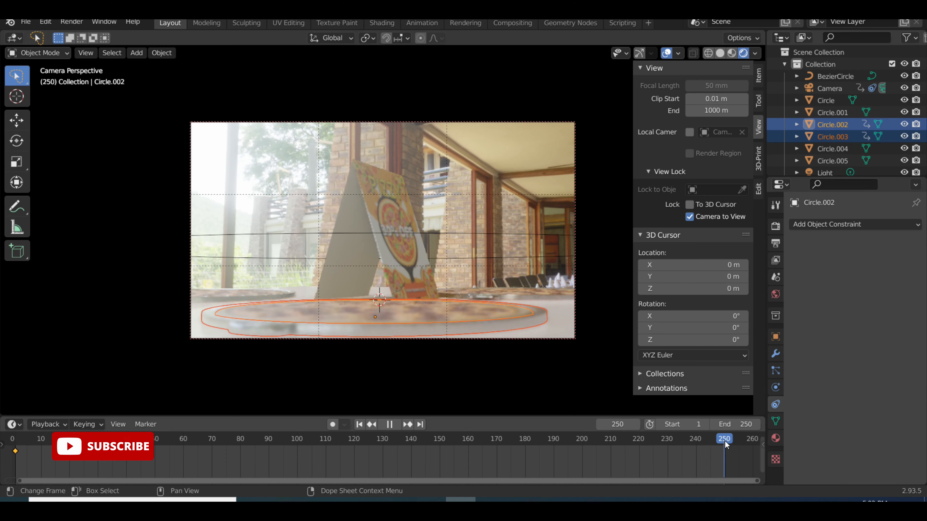
key(space)
click(775, 337)
click(829, 88)
click(775, 371)
drag(873, 278, 891, 278)
key(i)
- Play the camera animation, previewing it in Solid and Rendered viewport shading
key(space)
click(720, 53)
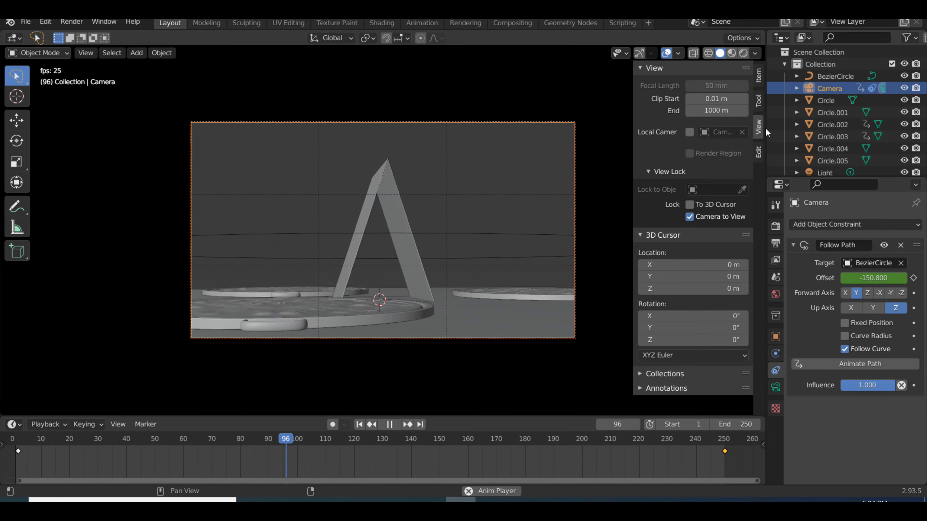
click(744, 53)
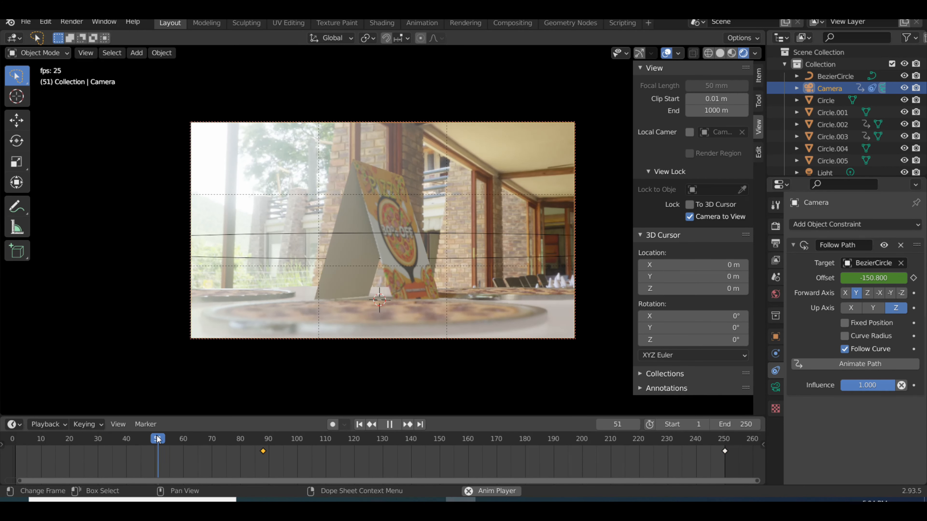